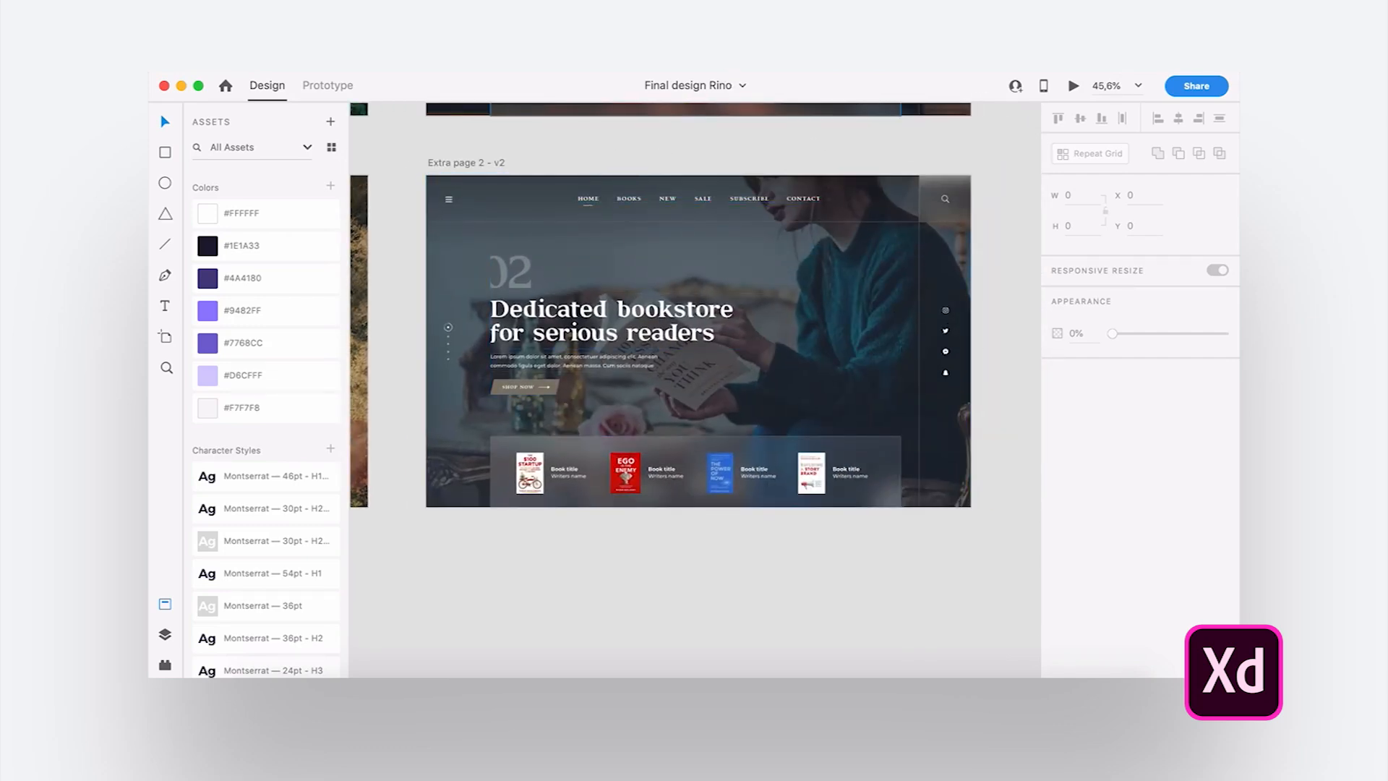
- Examine the sign-up button, logo area, Travel title and social media icons of the finished travel design
left_click(731, 75)
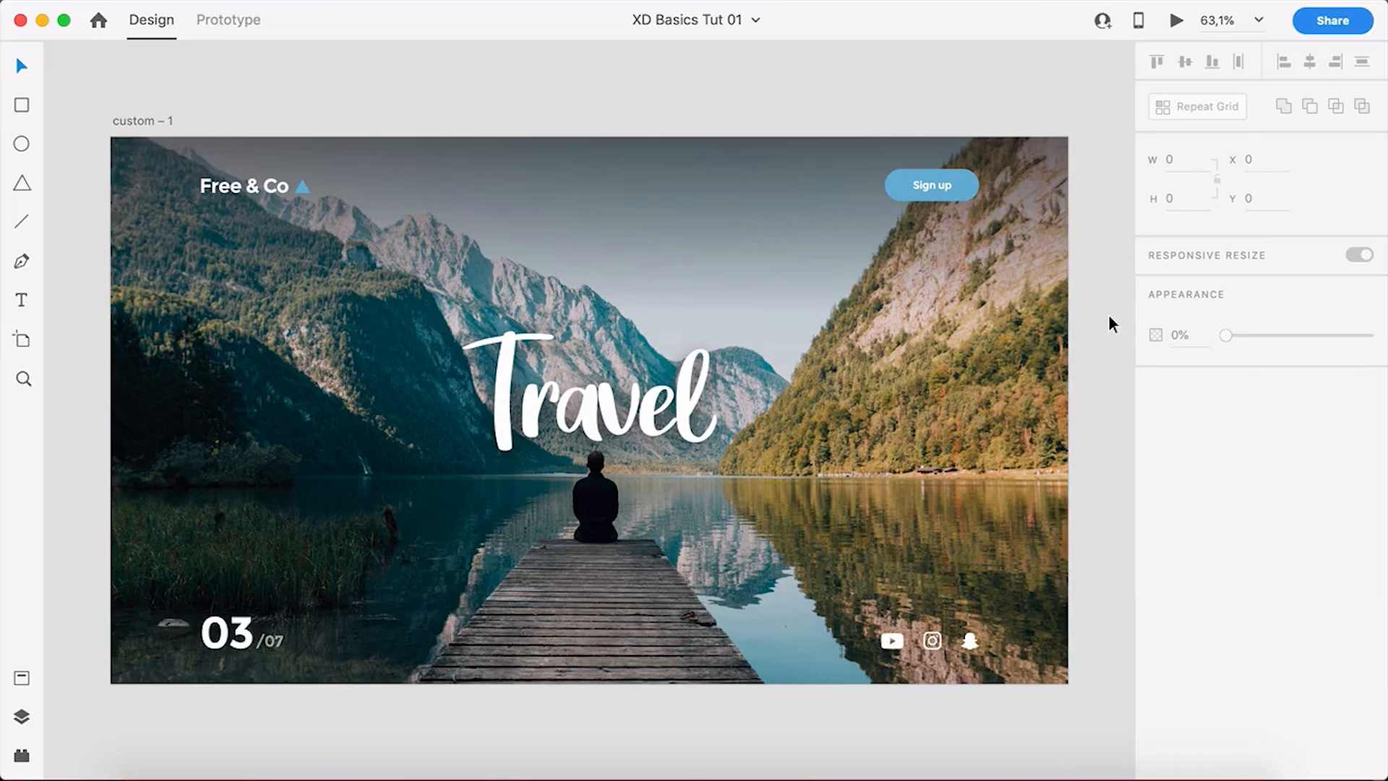
left_click(950, 185)
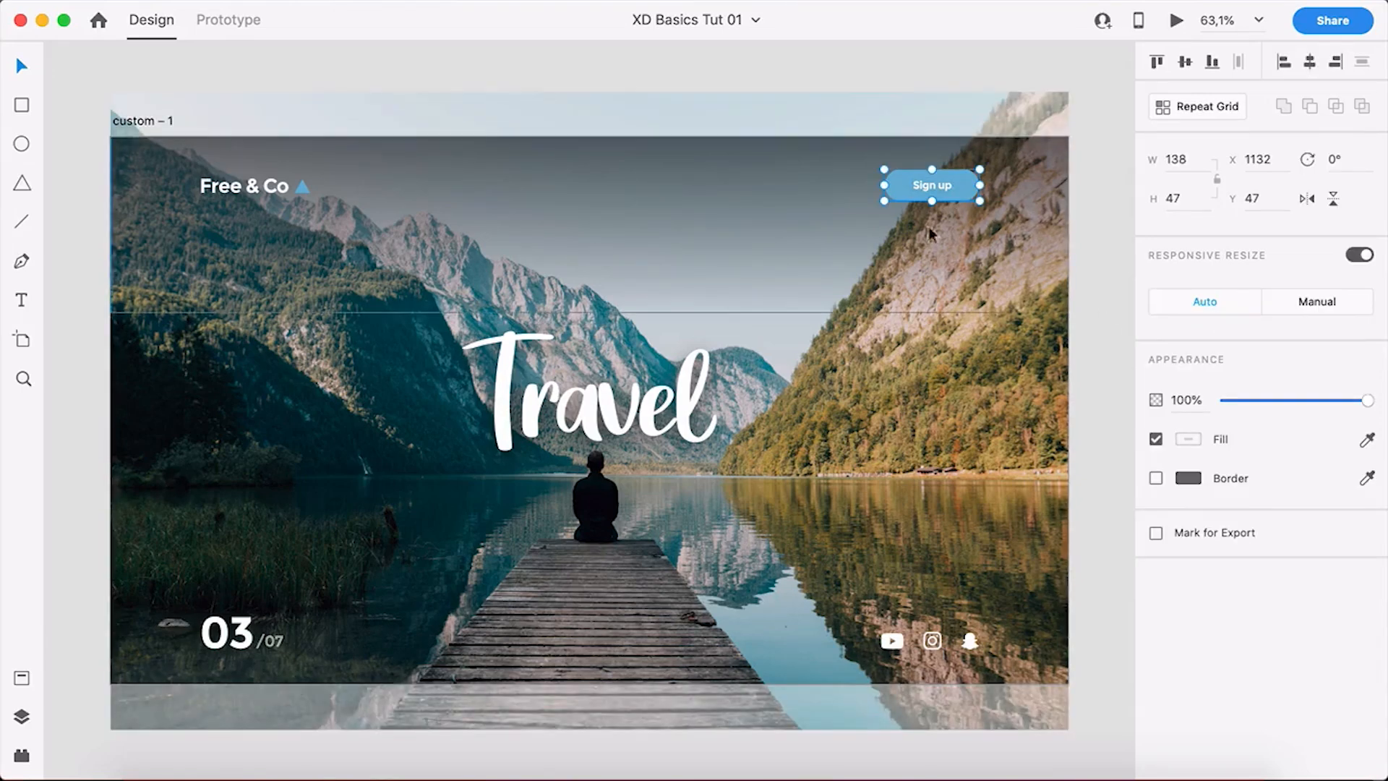
left_click(548, 182)
left_click(606, 401)
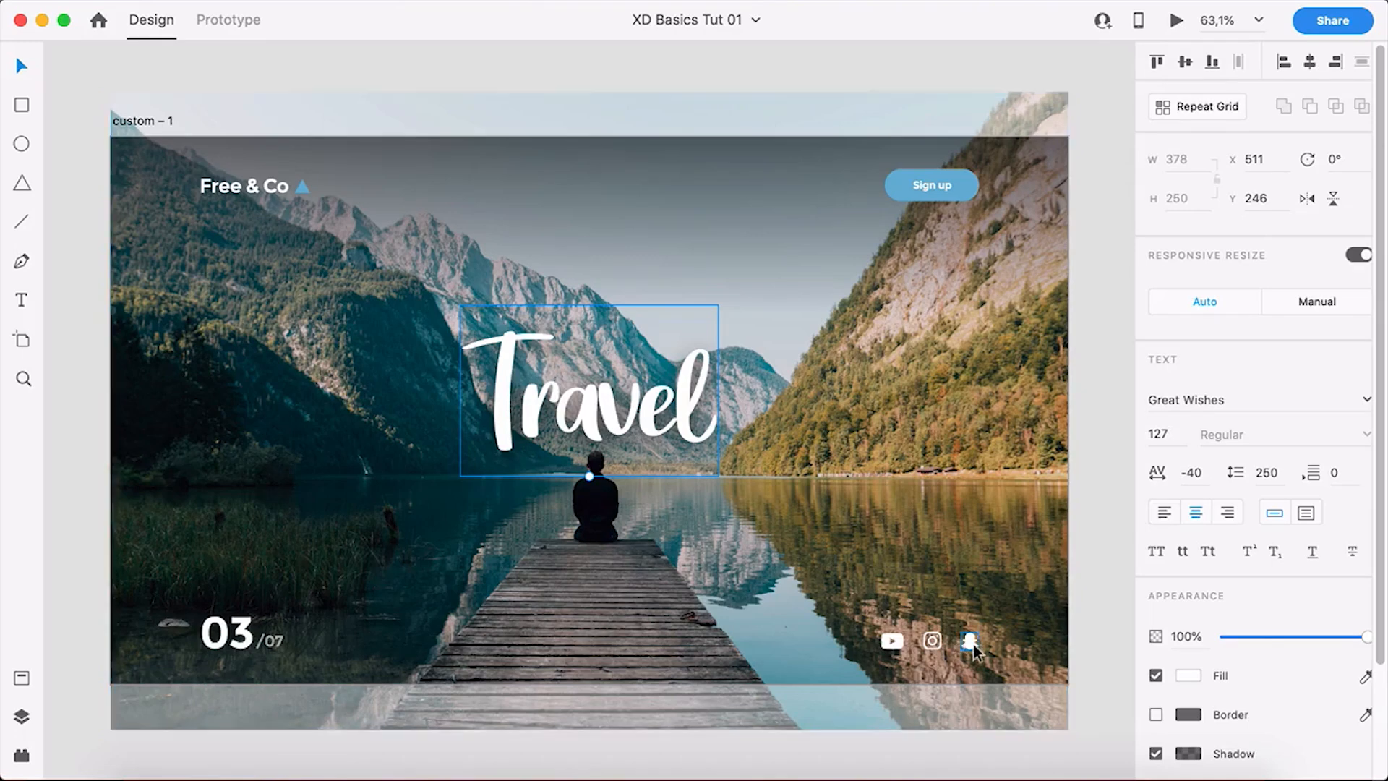
left_click(973, 645)
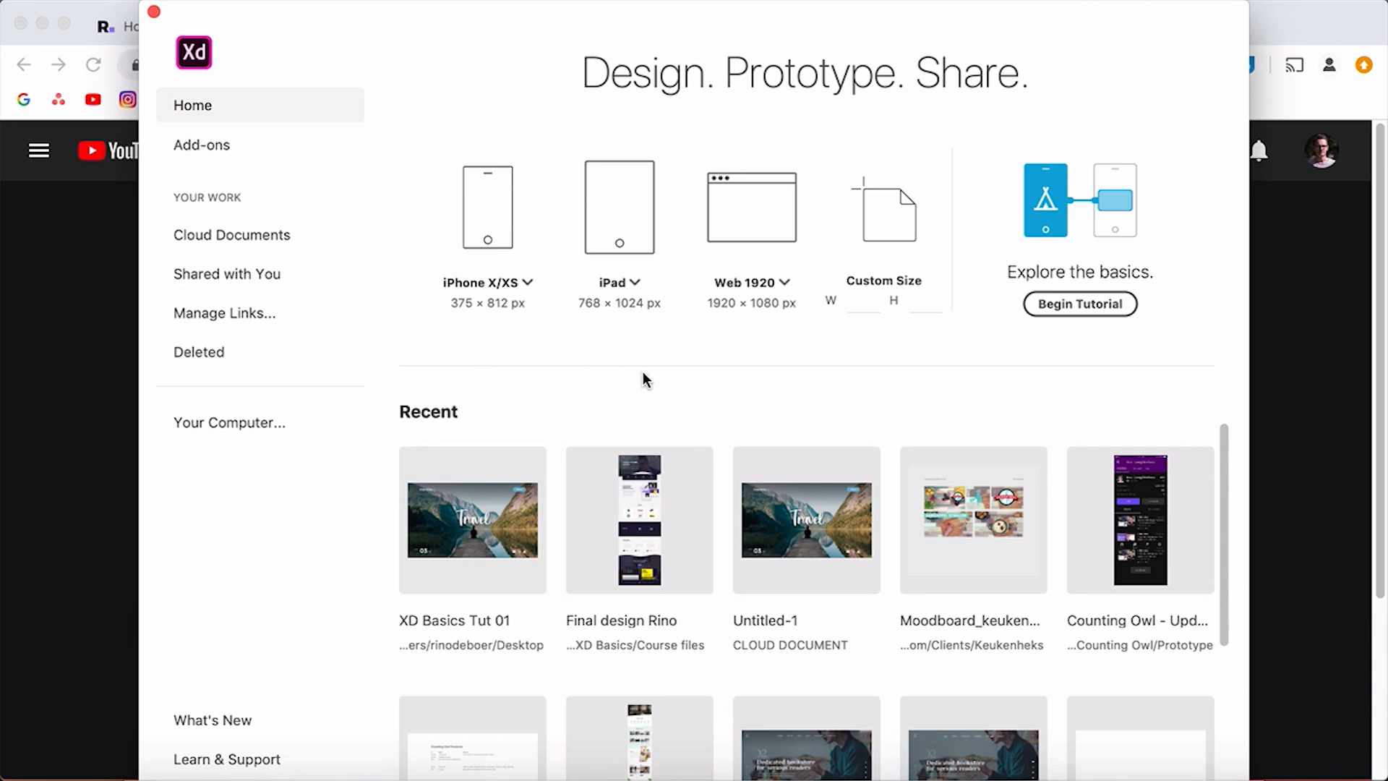
- Create a new document with a custom-size artboard 1400 px wide and 800 px high
left_click(854, 296)
type("1400")
key("Tab")
type("800")
key("Return")
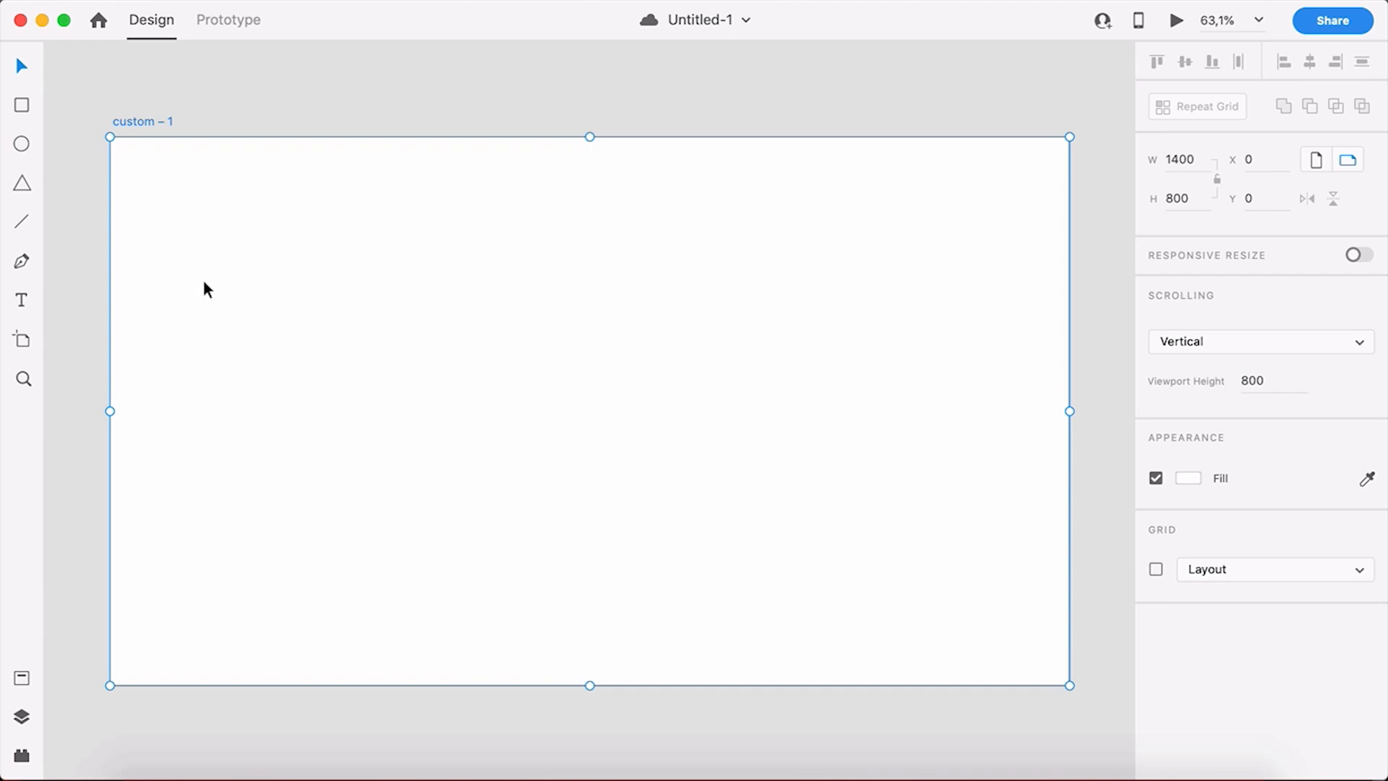
left_click(79, 216)
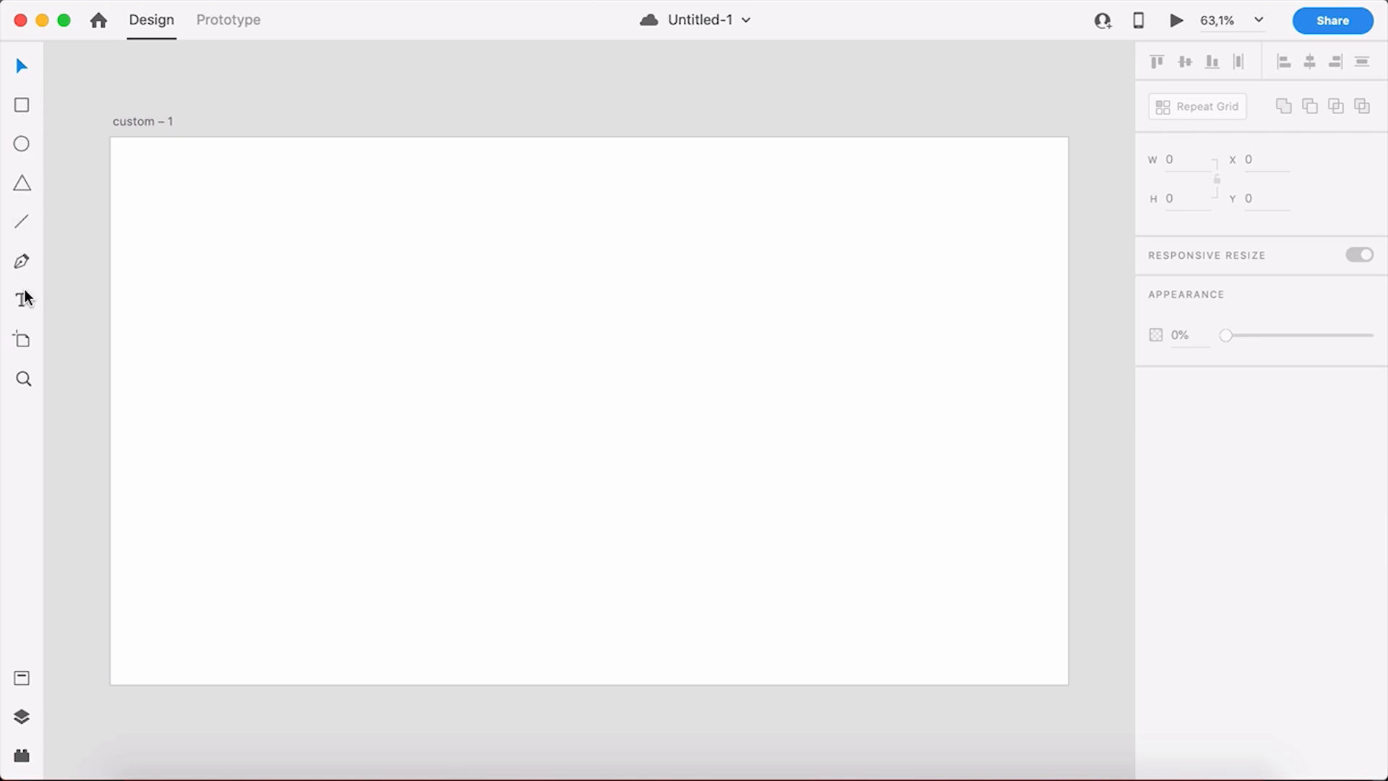
left_click(22, 106)
left_click(22, 147)
left_click(23, 300)
key("v")
left_click(407, 278)
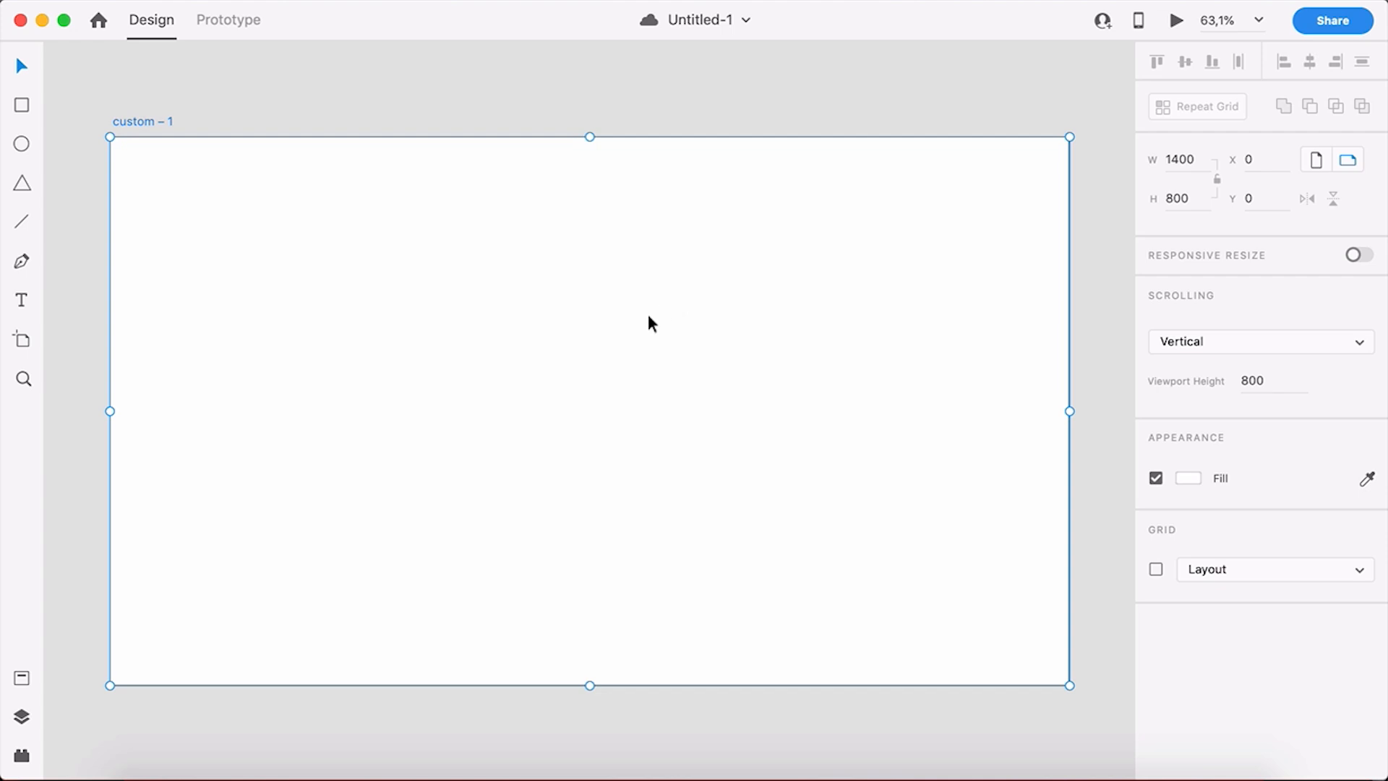
- Zoom the canvas out and in repeatedly around the blank artboard to try out view navigation
scroll(611, 347, "down", 5)
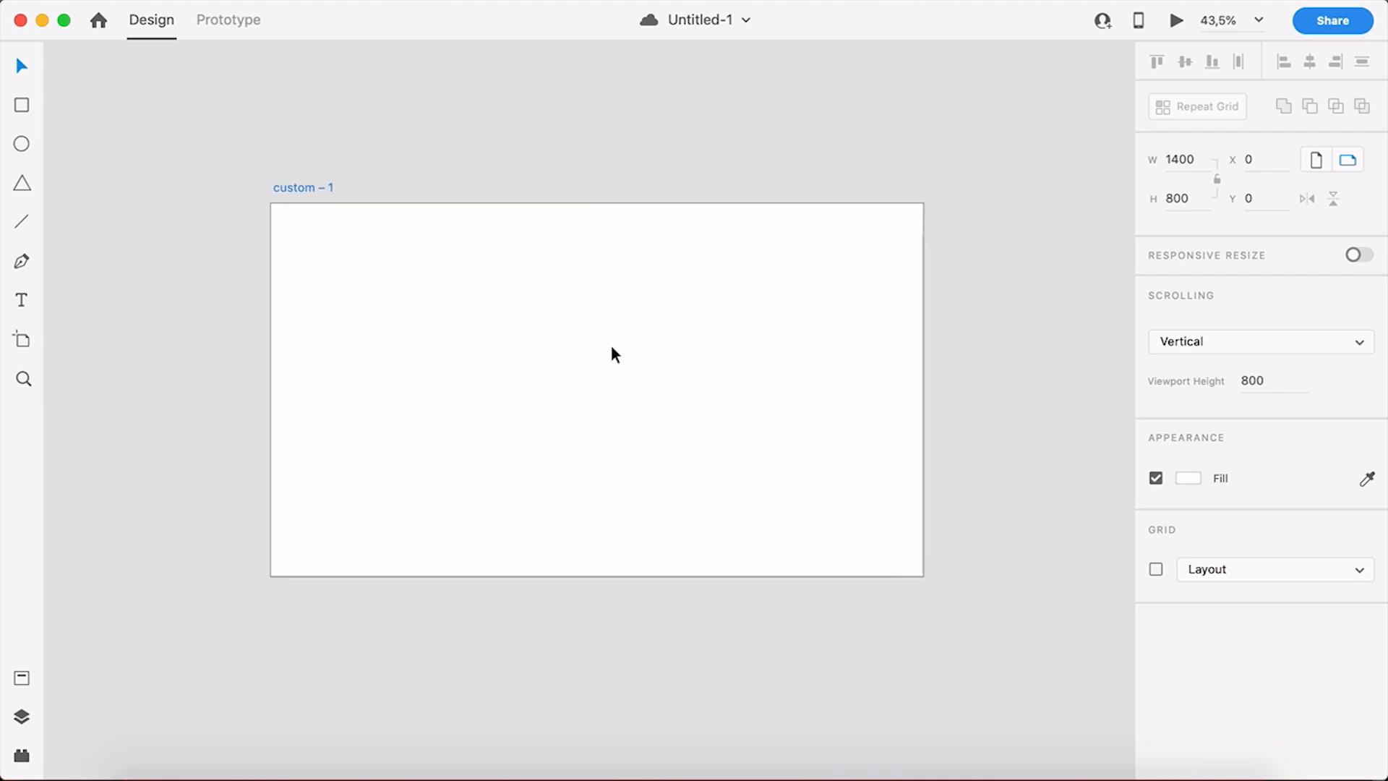
scroll(612, 355, "up", 5)
scroll(611, 354, "down", 3)
scroll(612, 354, "up", 4)
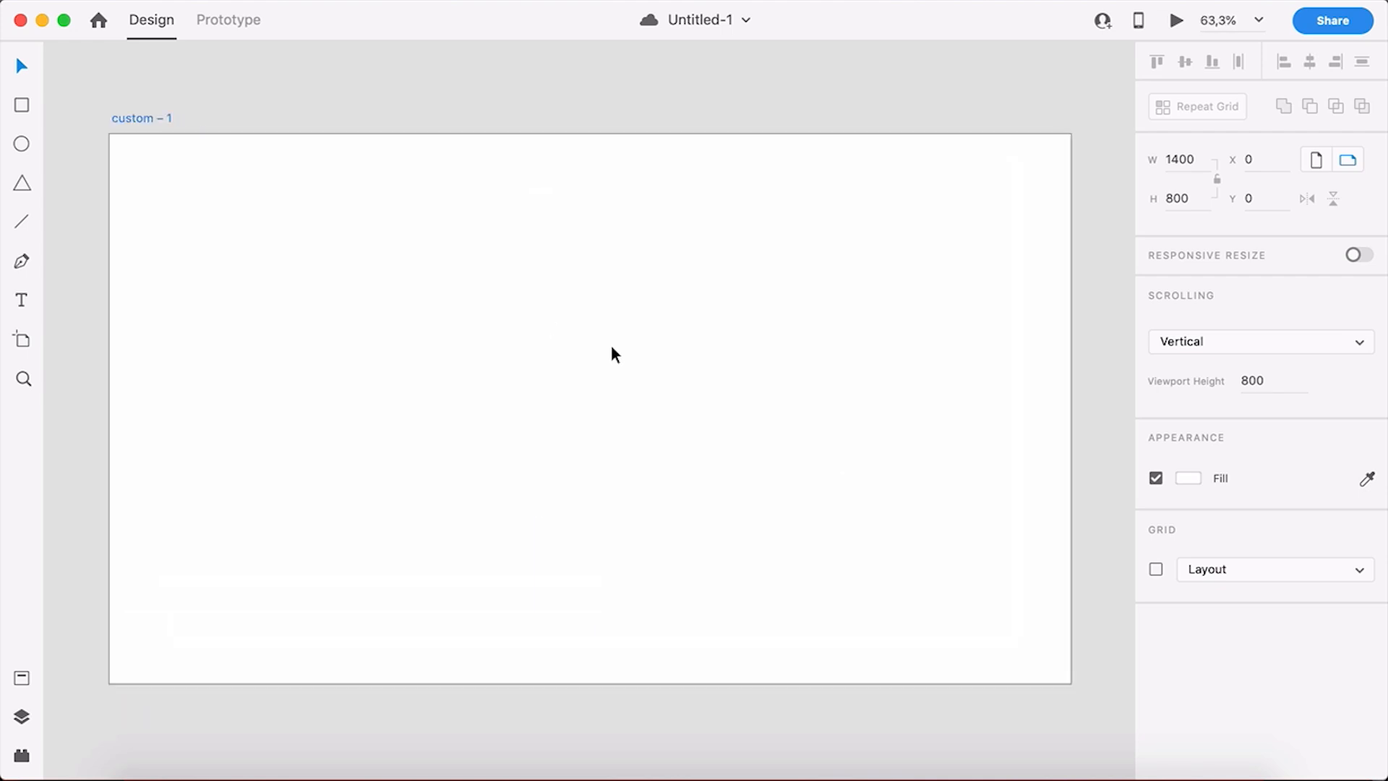
scroll(612, 348, "down", 2)
scroll(611, 348, "up", 3)
scroll(612, 347, "down", 4)
scroll(611, 348, "up", 2)
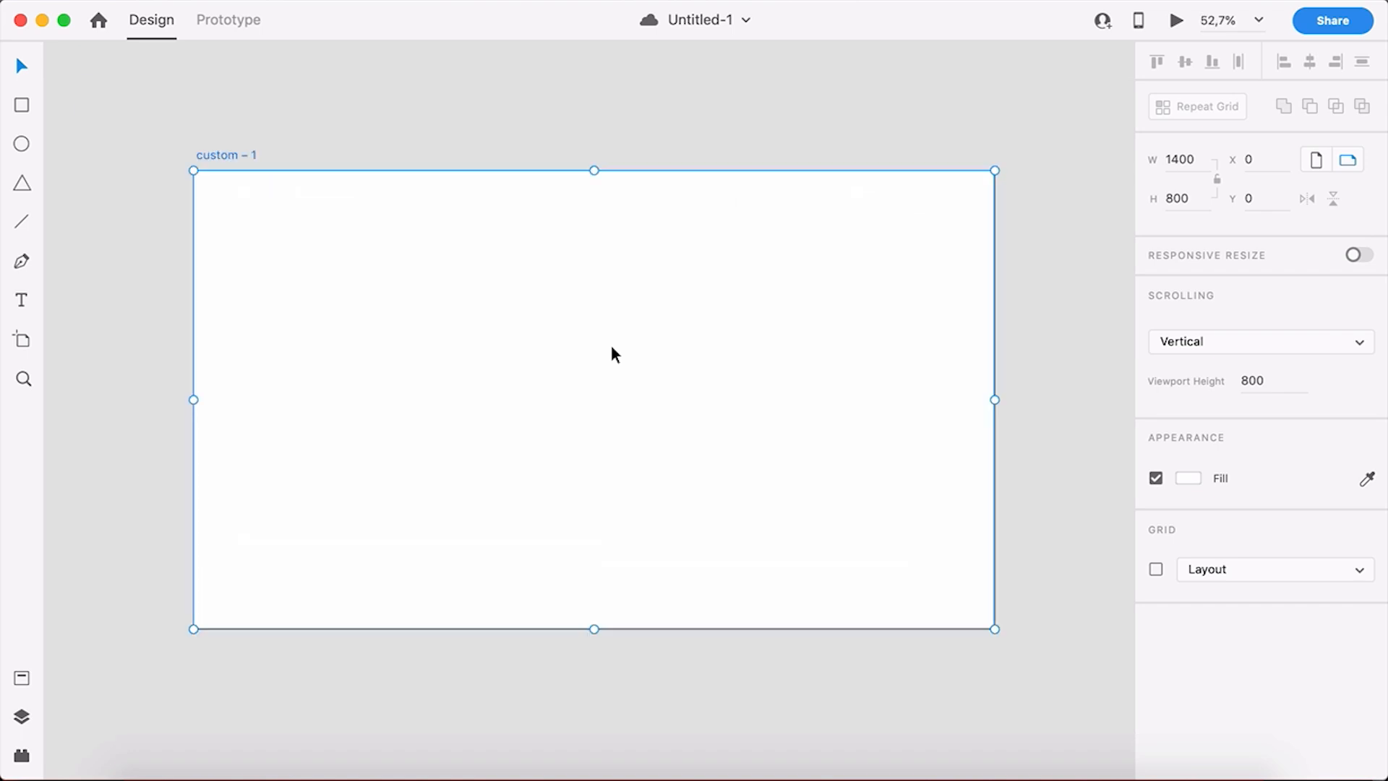
scroll(612, 354, "down", 3)
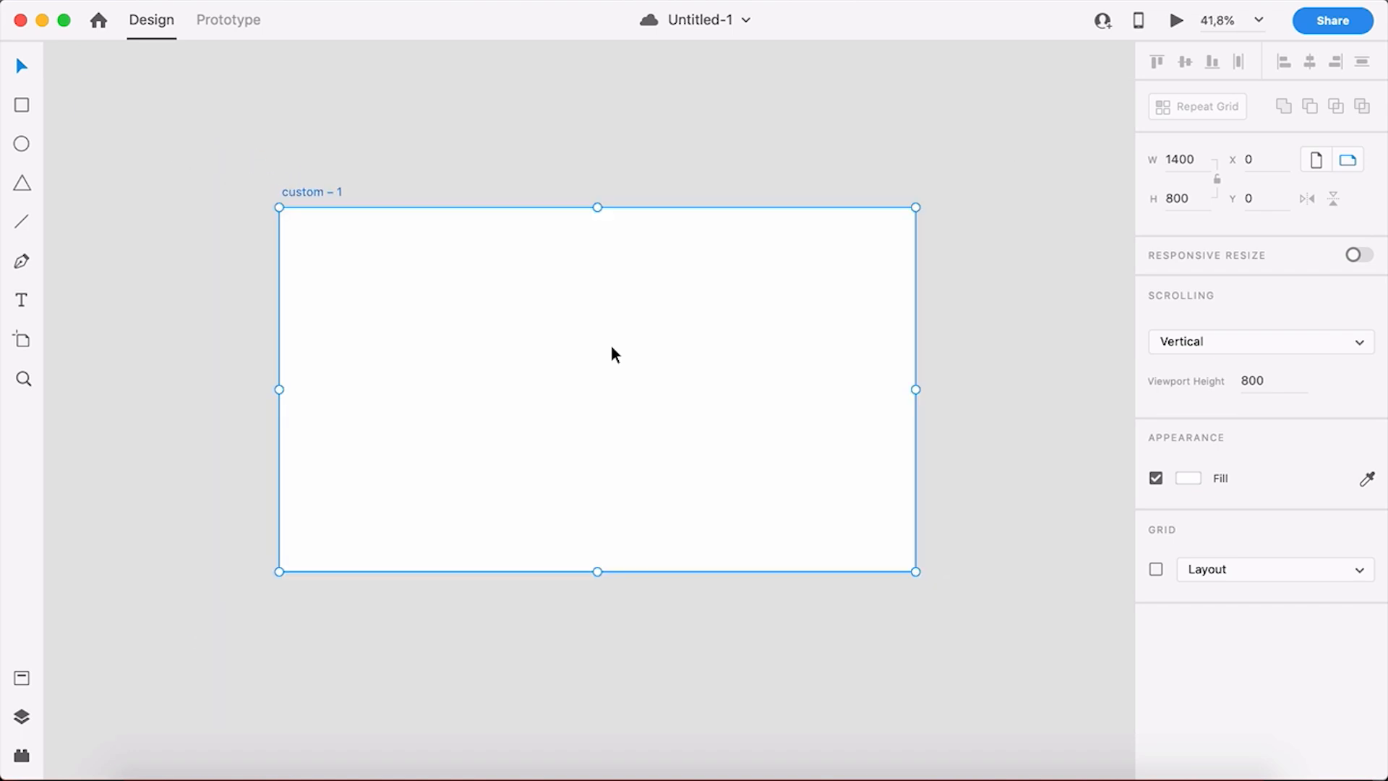
scroll(612, 349, "up", 2)
scroll(612, 348, "down", 2)
scroll(611, 349, "up", 2)
scroll(612, 349, "down", 1)
- Magnify an area around the artboard's corner with the Zoom tool, zoom back out to the whole artboard, and return to the Select tool
left_click(16, 381)
left_click_drag(188, 186, 340, 344)
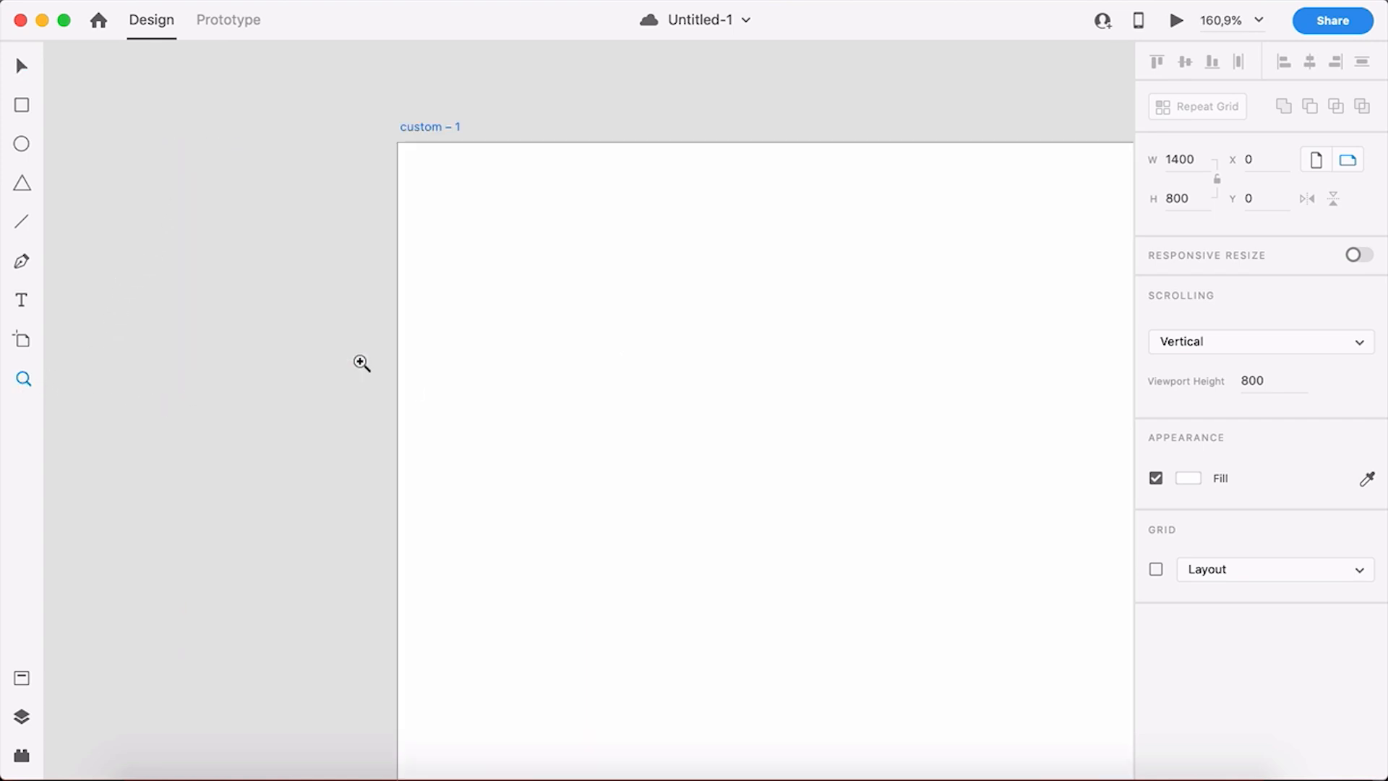
left_click(394, 360, "alt")
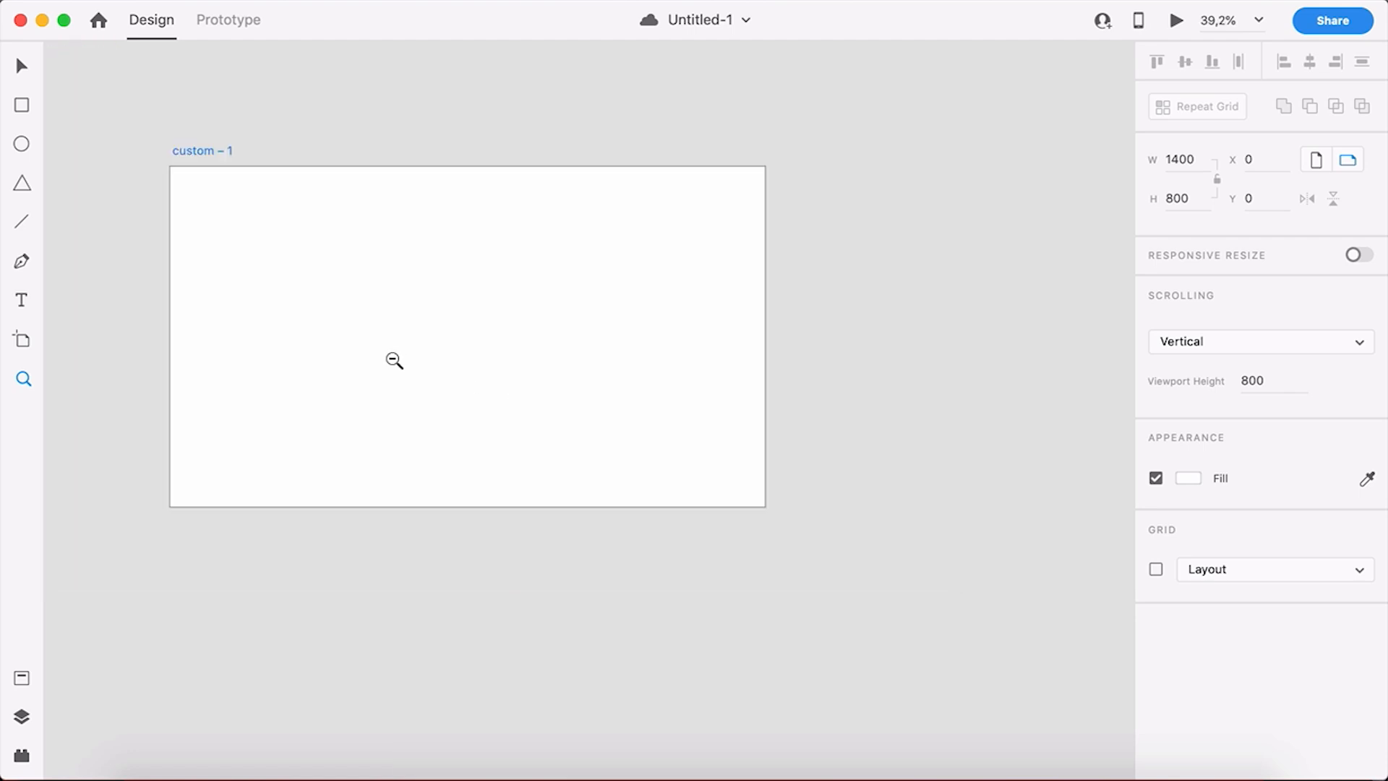
scroll(394, 360, "down", 3)
scroll(394, 360, "up", 2)
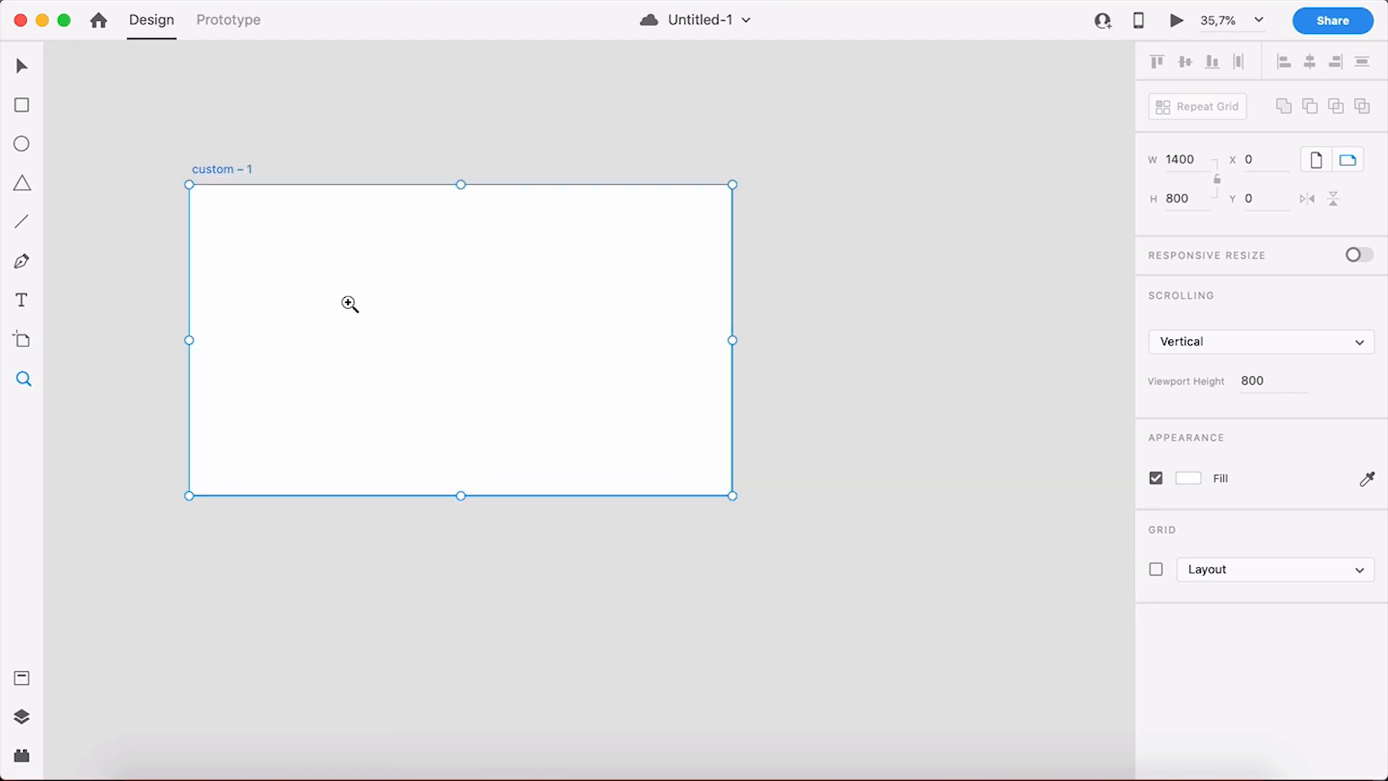
left_click_drag(348, 334, 419, 404)
left_click_drag(478, 477, 502, 561)
left_click(477, 456)
mouse_move(508, 464)
left_mouse_down()
mouse_move(466, 435)
mouse_move(493, 437)
mouse_move(513, 491)
left_mouse_up()
left_click(19, 66)
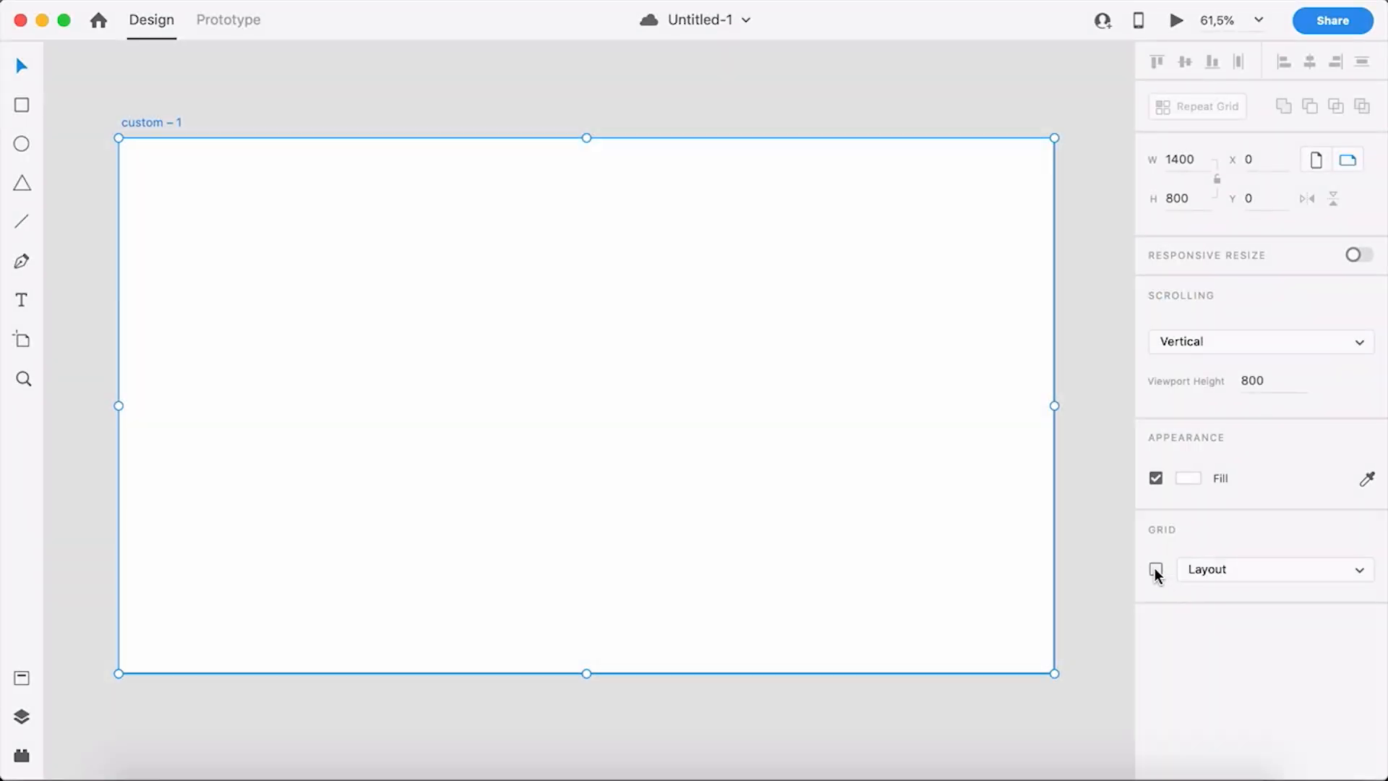
- Turn on the artboard's layout grid with 2 columns, a gutter width of 1140 and a column width of 130
left_click(1155, 569)
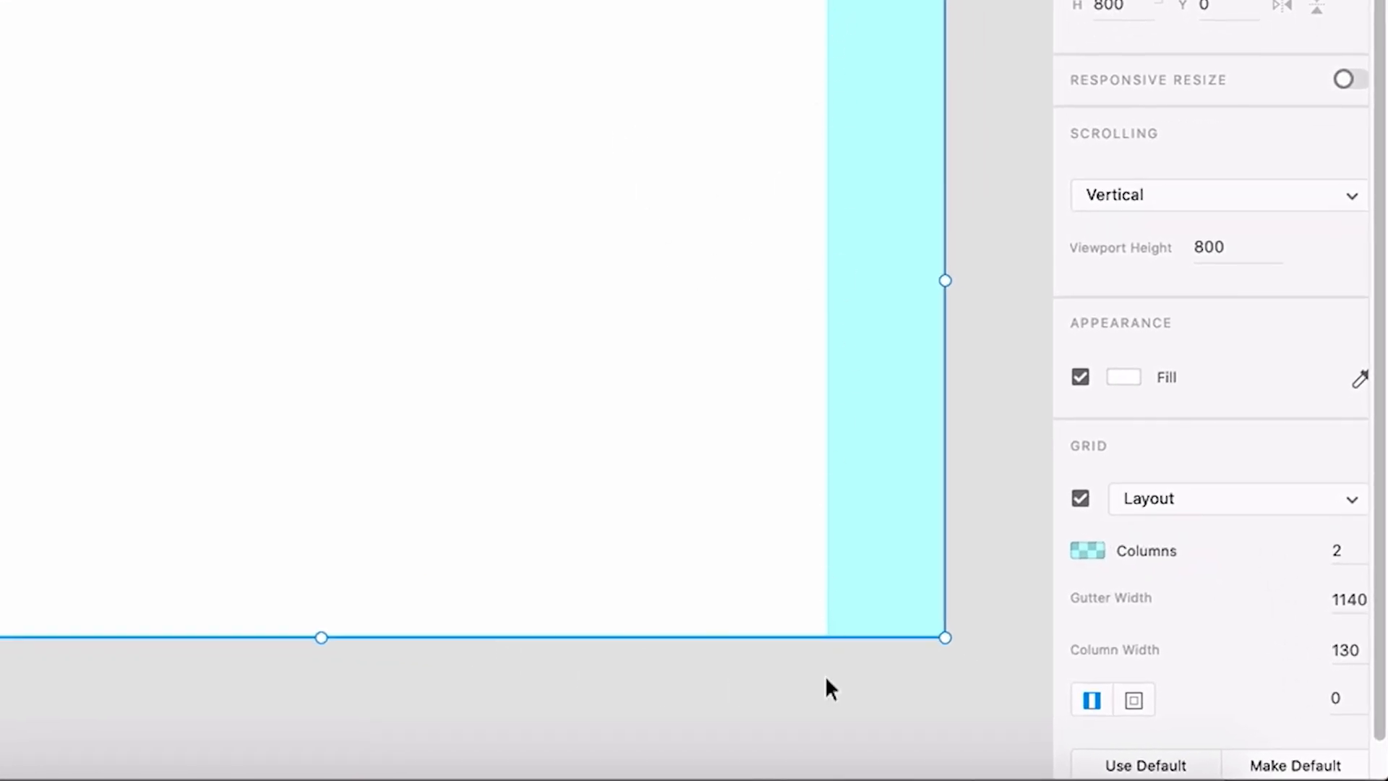
scroll(1310, 634, "down", 1)
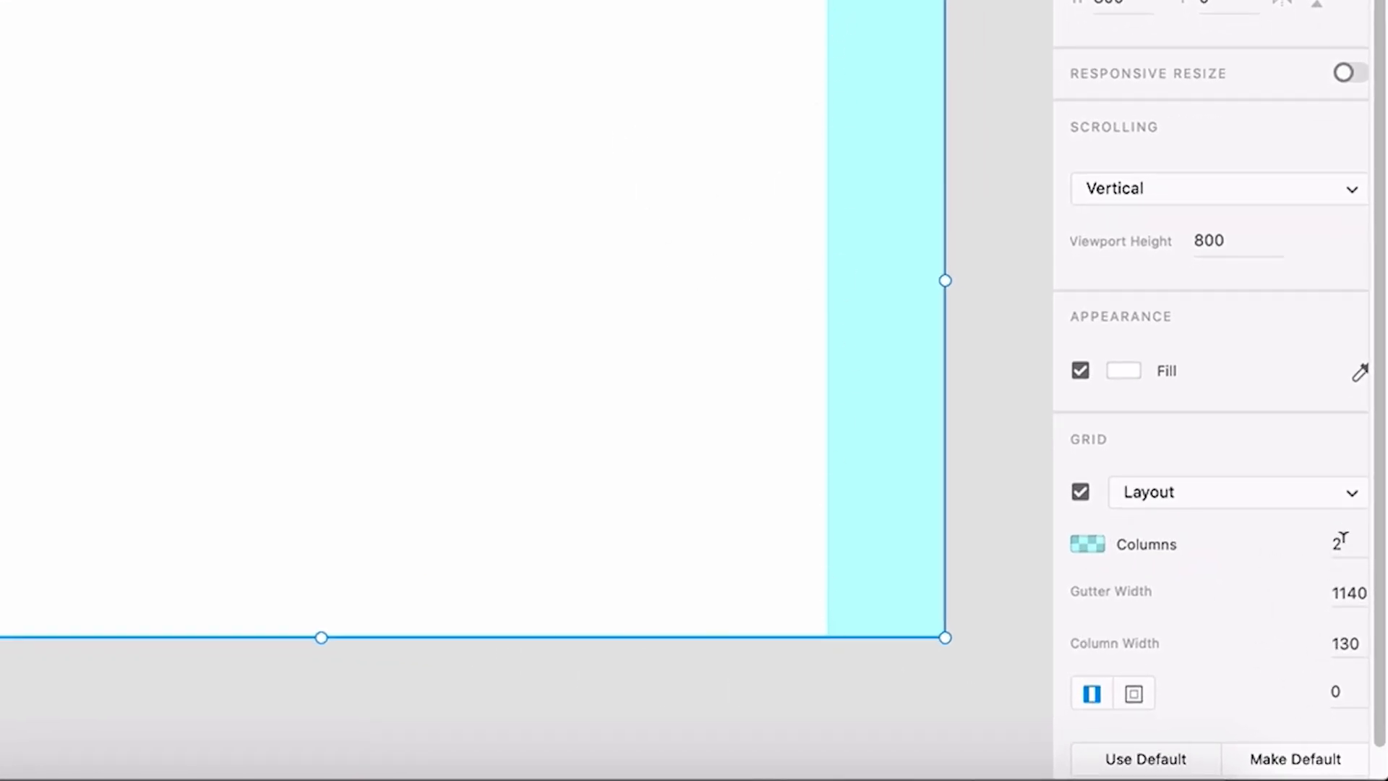
left_click(1350, 606)
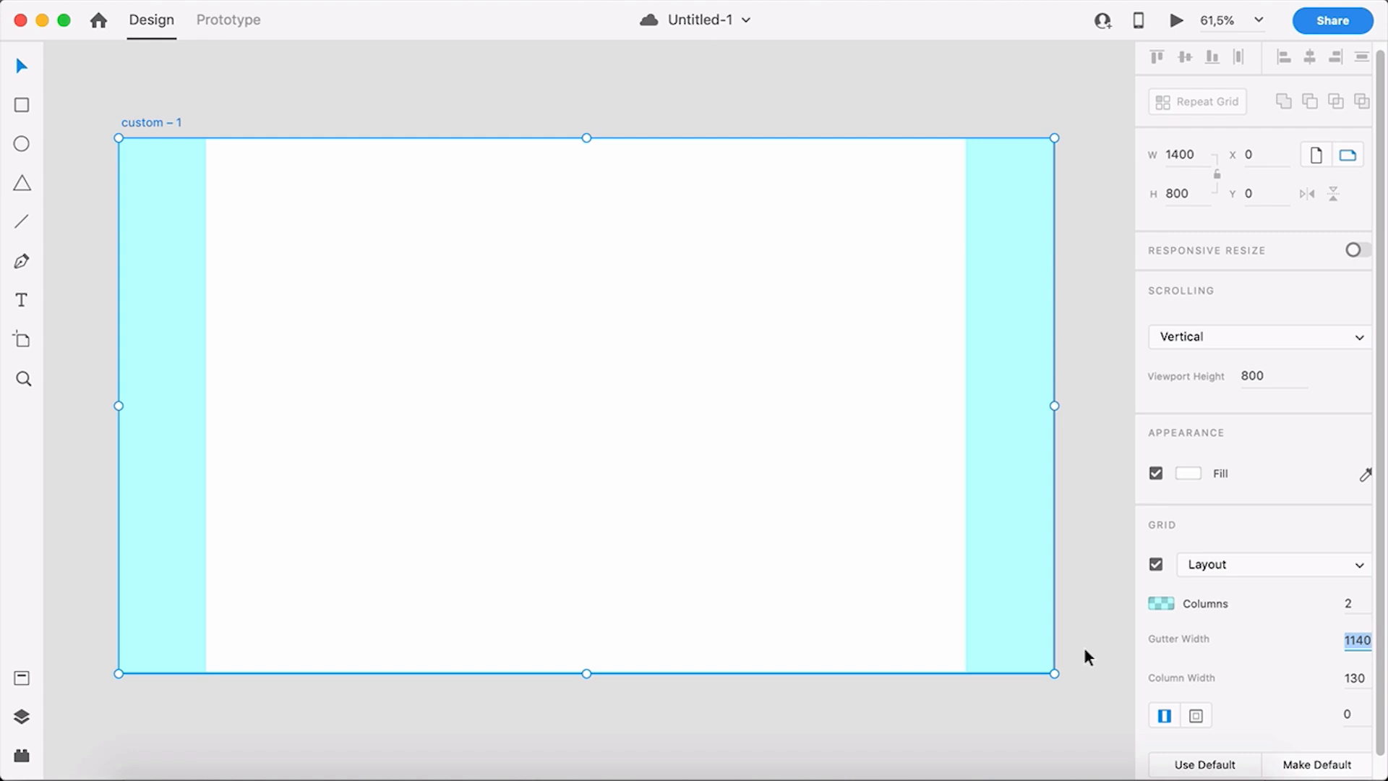
left_click(1354, 677)
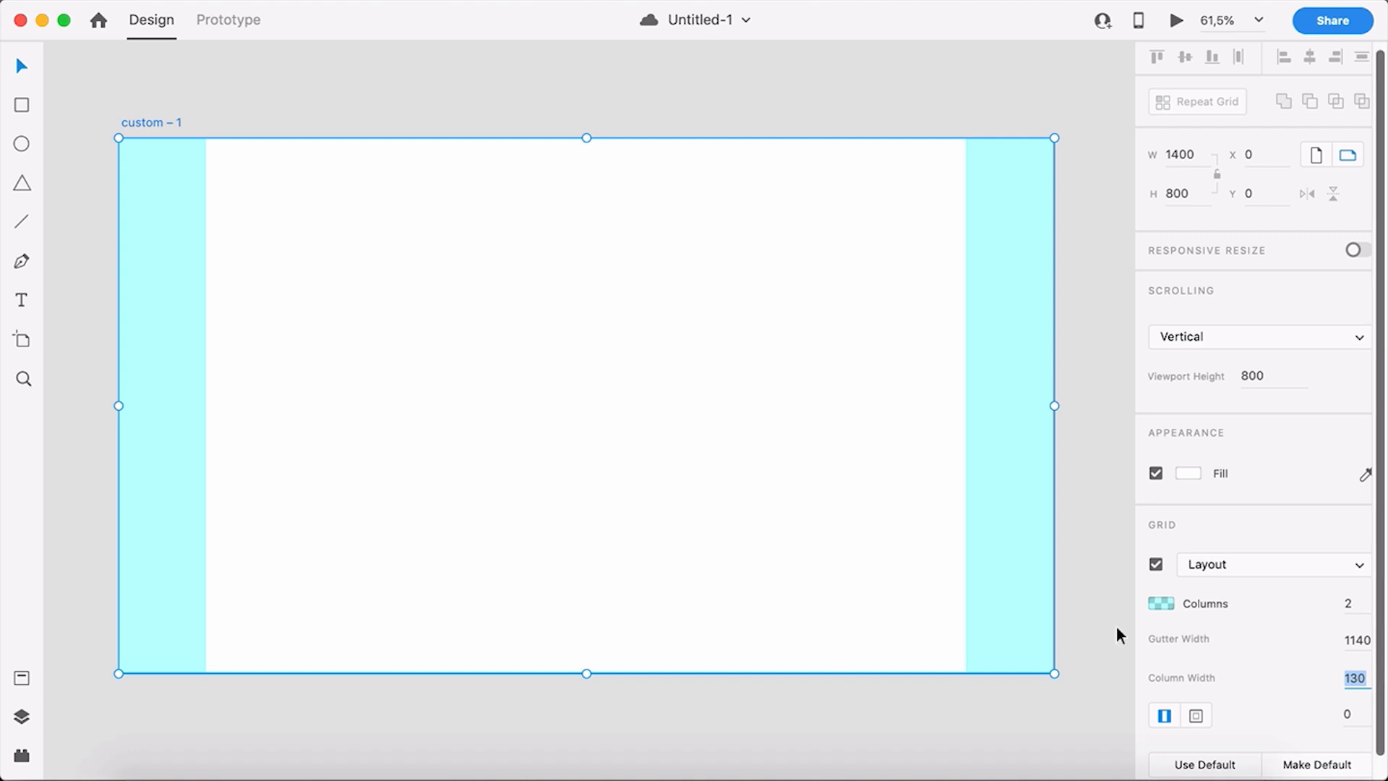
left_click(1080, 598)
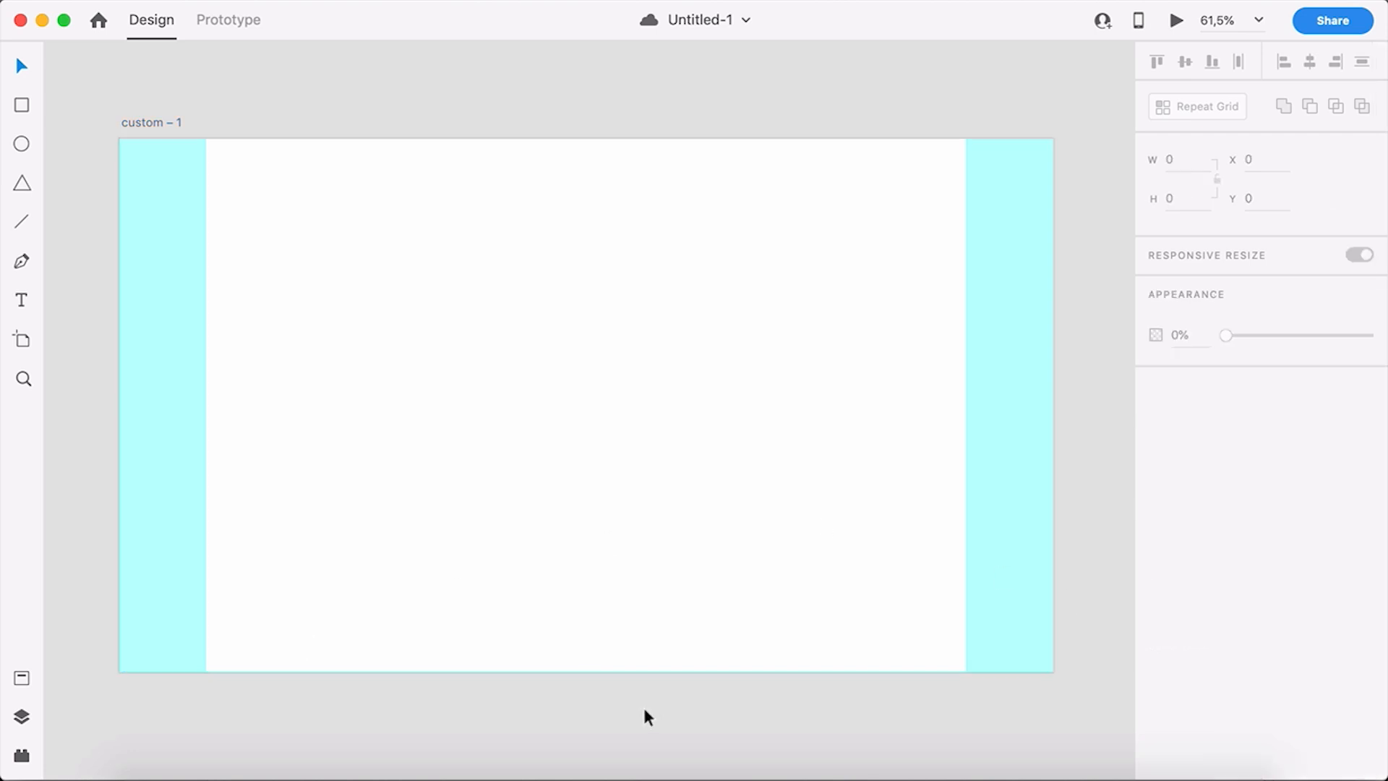
- Switch to Finder and look through the Fonts, Images and Social media icons folders of the XD Basics 01 files
left_click(145, 769)
left_click_drag(272, 172, 221, 224)
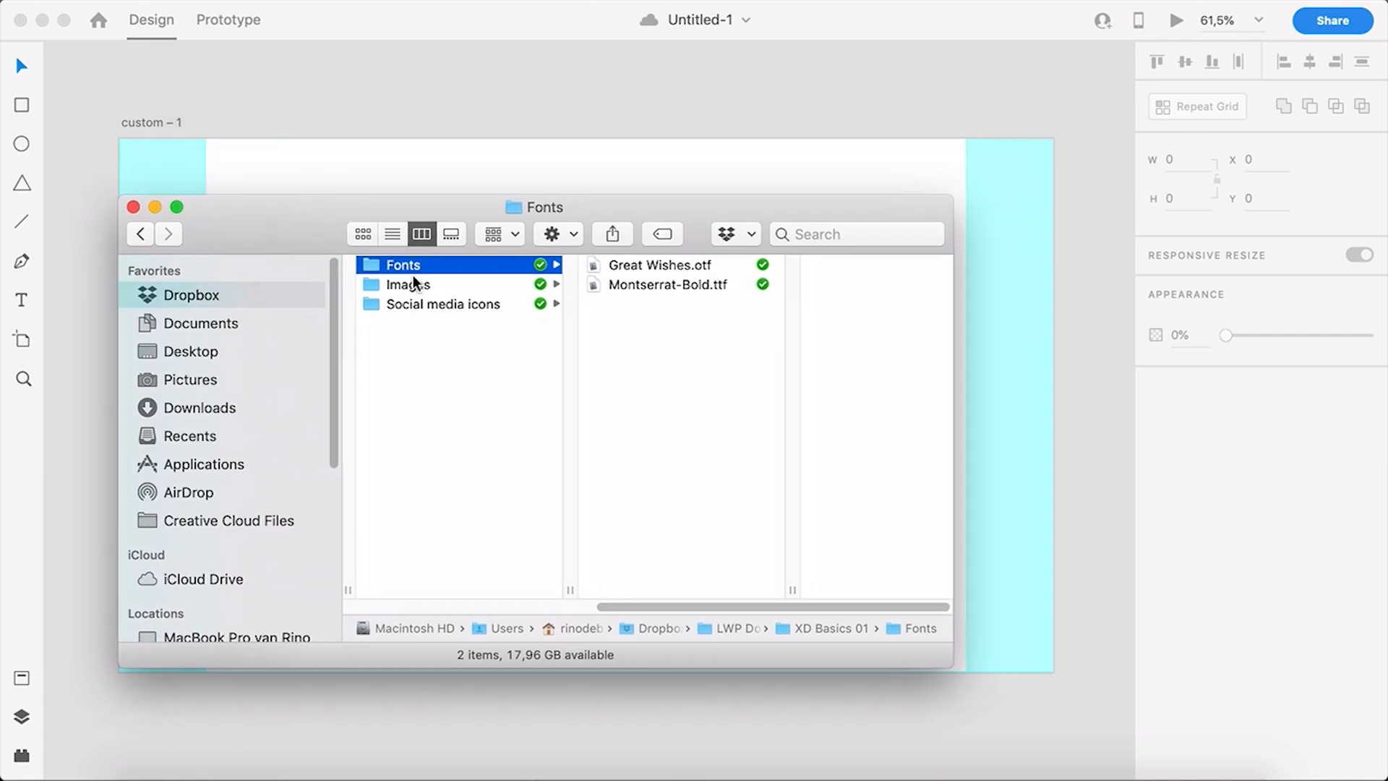
left_click(464, 284)
left_click(472, 303)
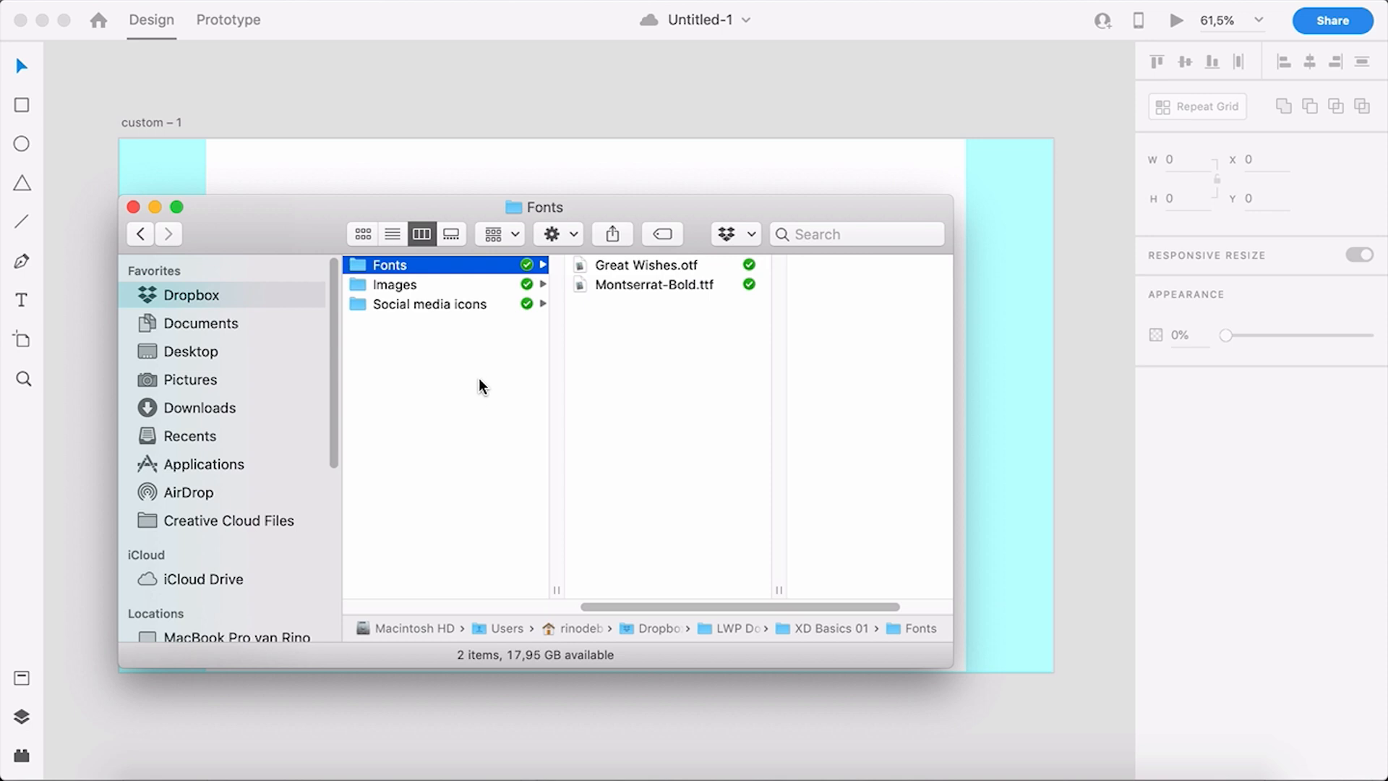
- Open the Images folder and preview the mountain lake photo with the wooden jetty
left_click(452, 284)
left_click_drag(419, 211, 237, 275)
left_click(587, 350)
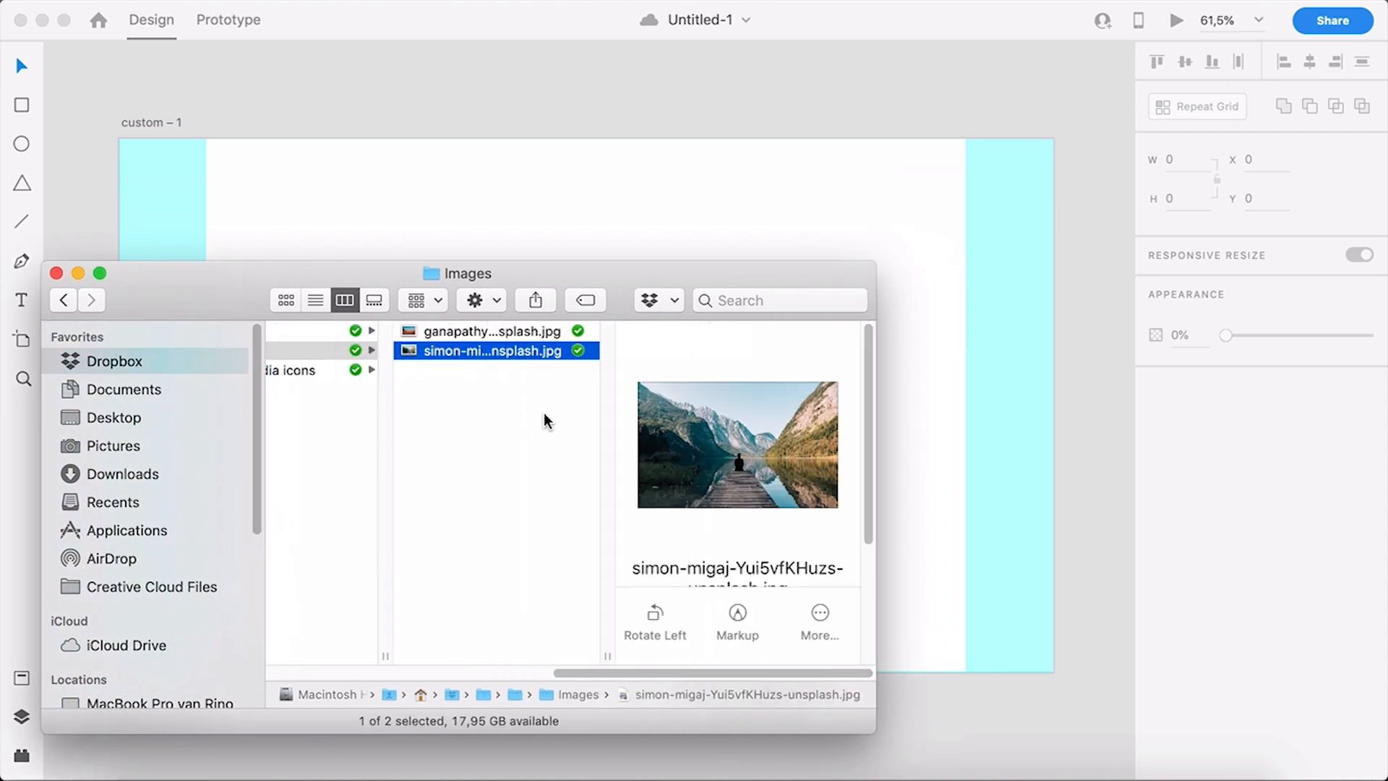
key("space")
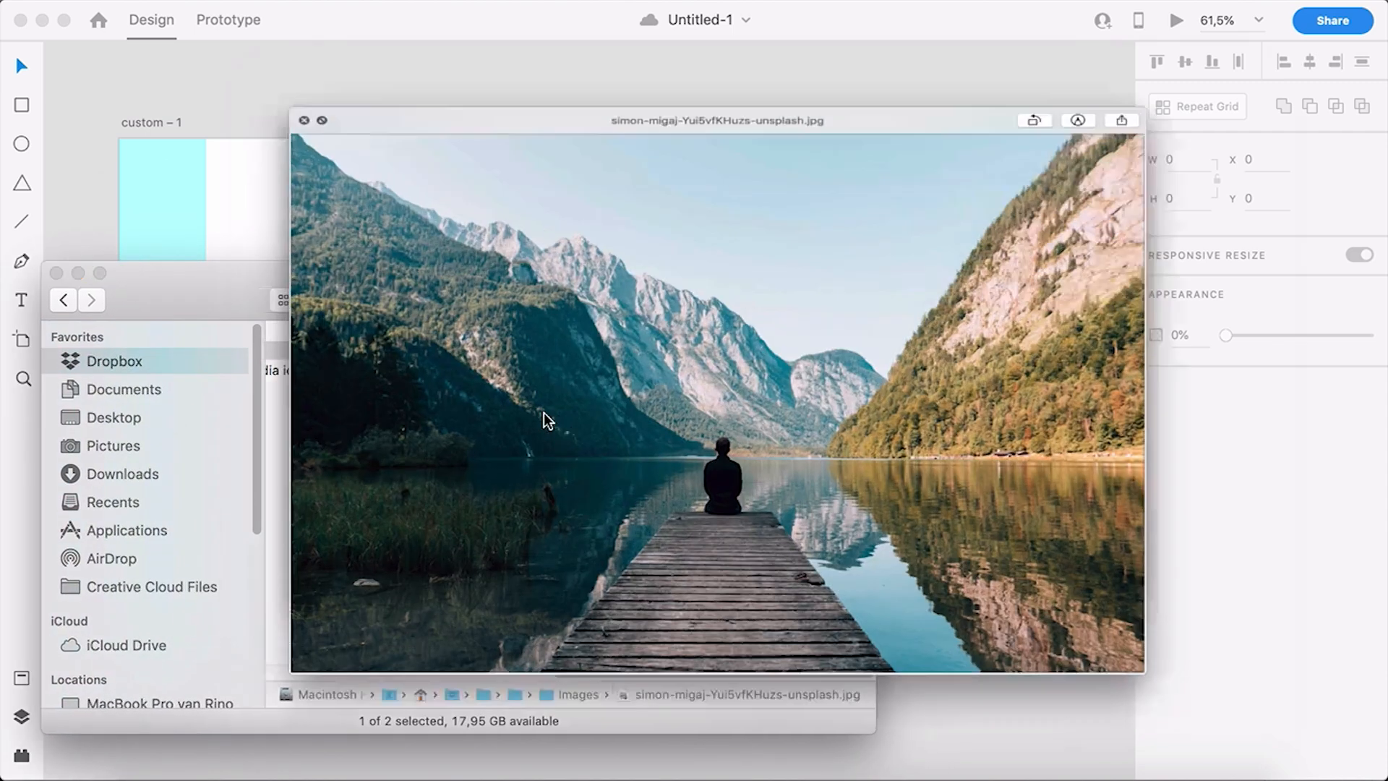
key("space")
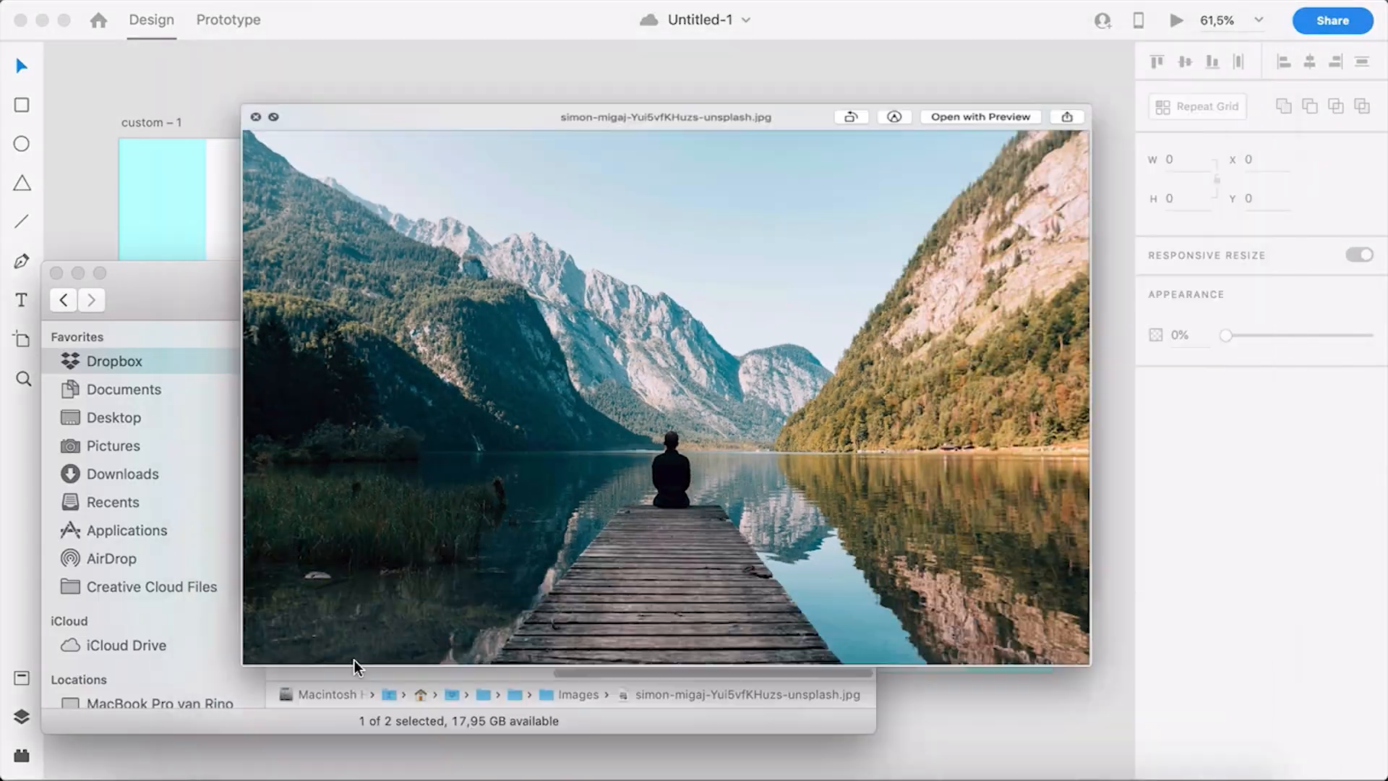
- Switch to the web browser, open unsplash.com, search for amsterdam and browse the photos
left_click(253, 779)
type("un")
key("Return")
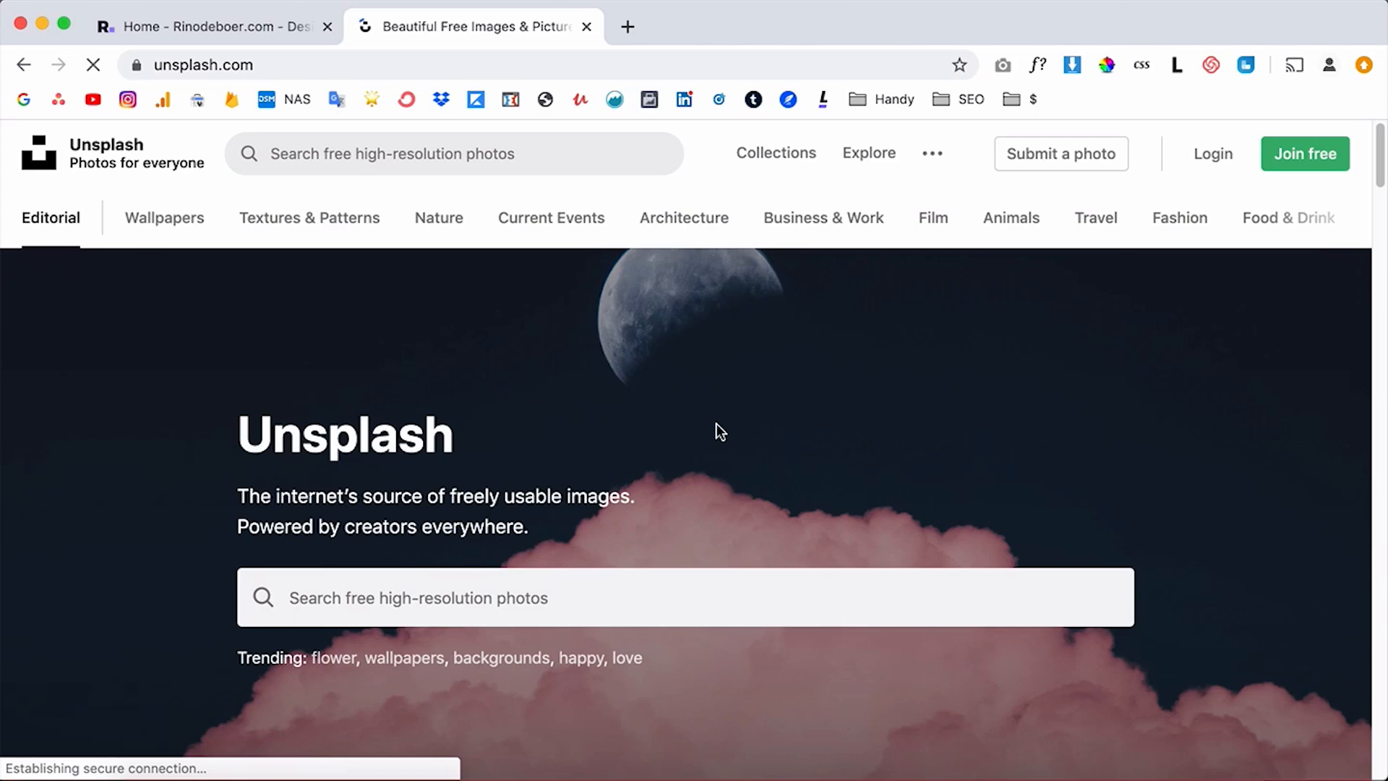
left_click(566, 595)
scroll(567, 595, "down", 1)
type("amsterdam")
key("Return")
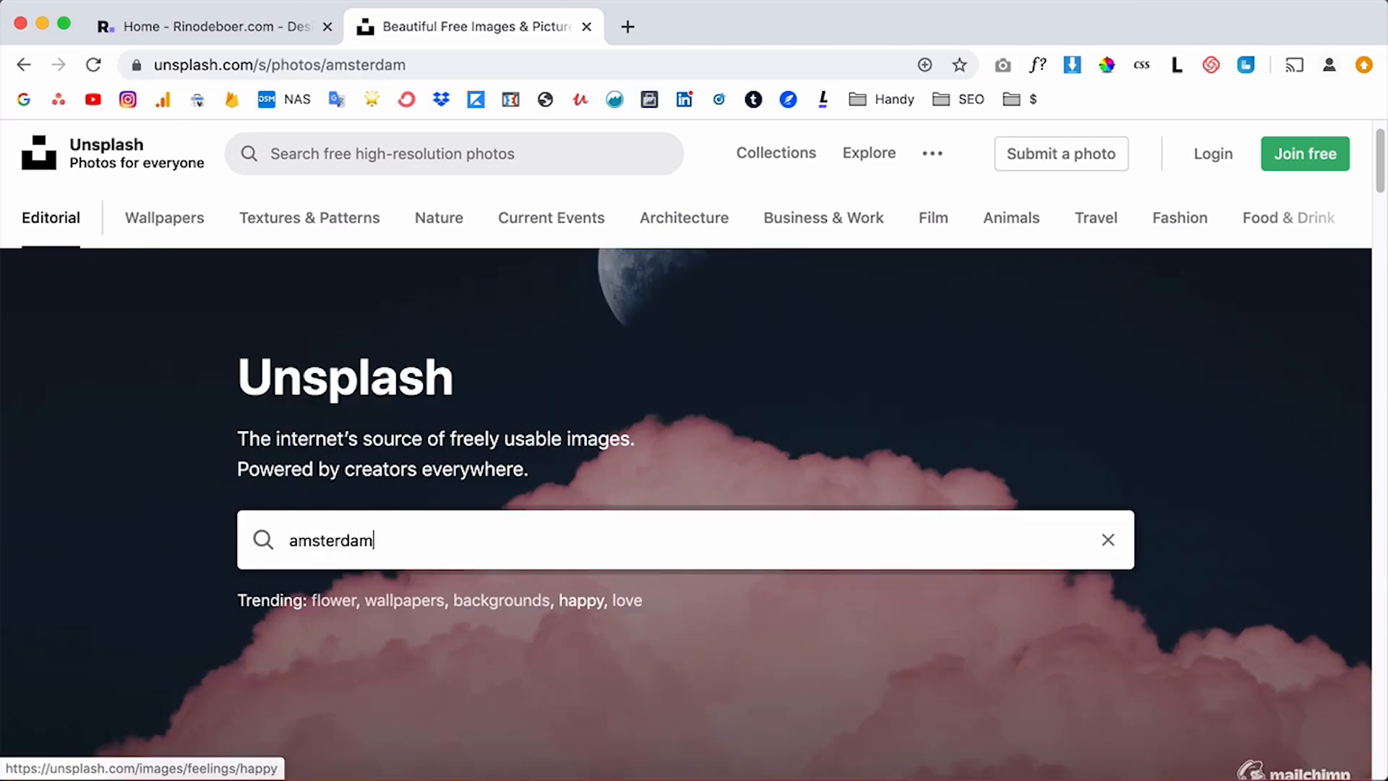
scroll(460, 518, "down", 3)
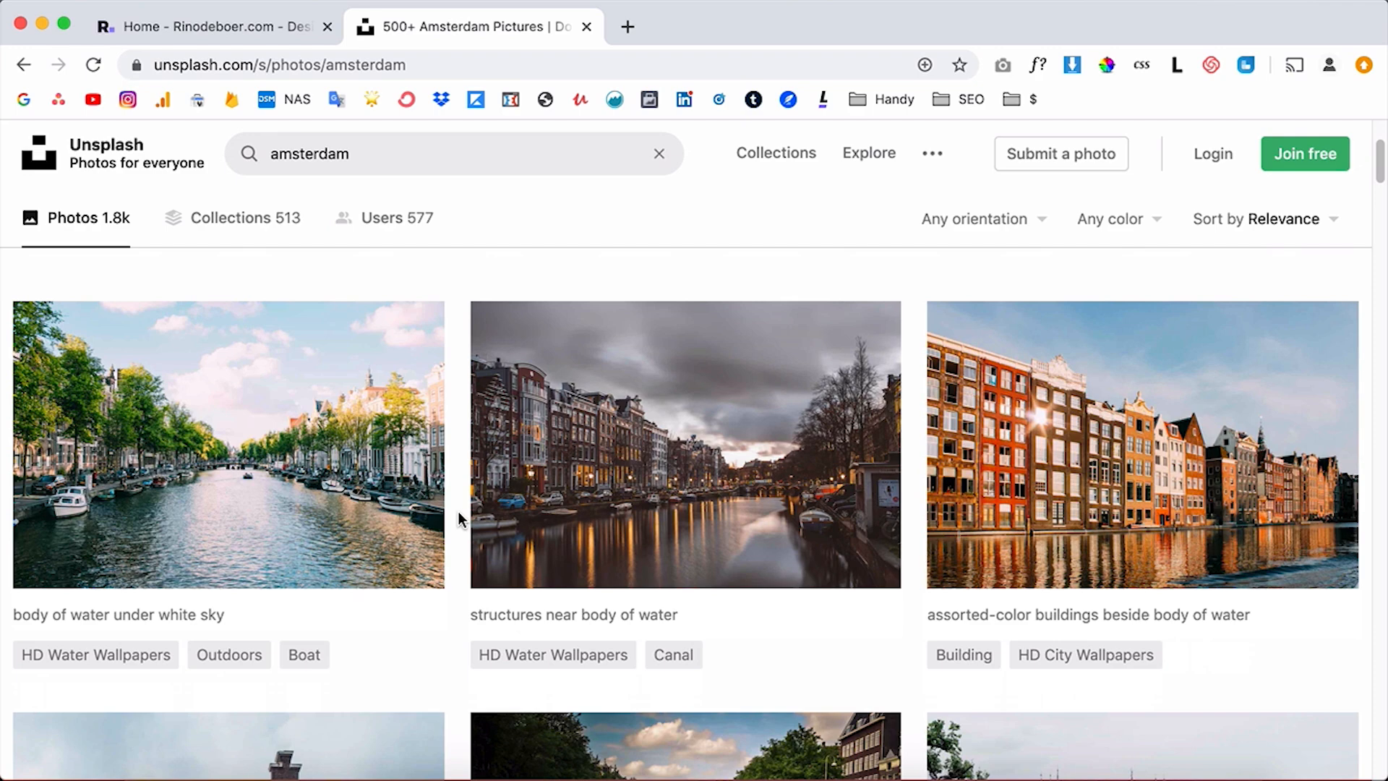
- Switch back to Adobe XD and place the mountain lake photo from Finder's Images folder on the artboard
key("super+Tab")
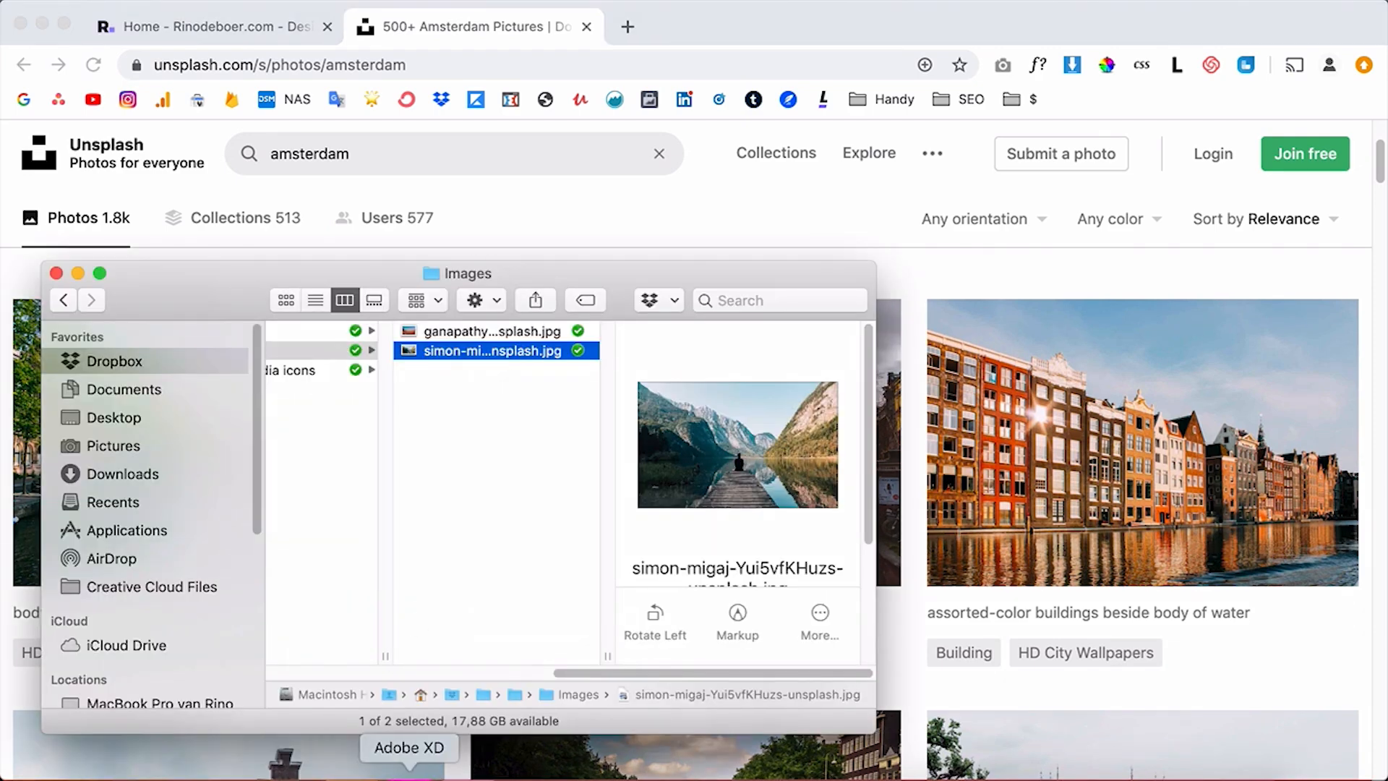
left_click(410, 770)
left_click(149, 769)
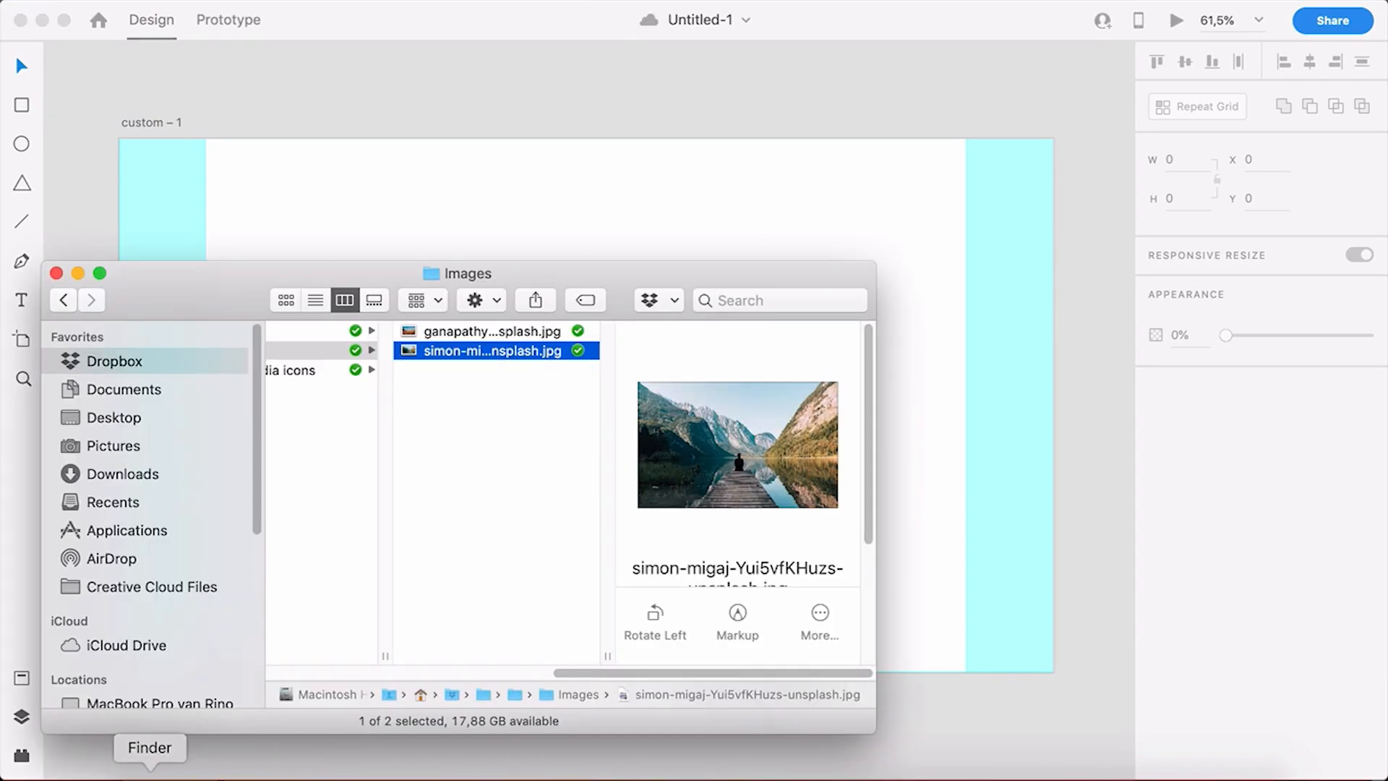
left_click_drag(202, 307, 177, 503)
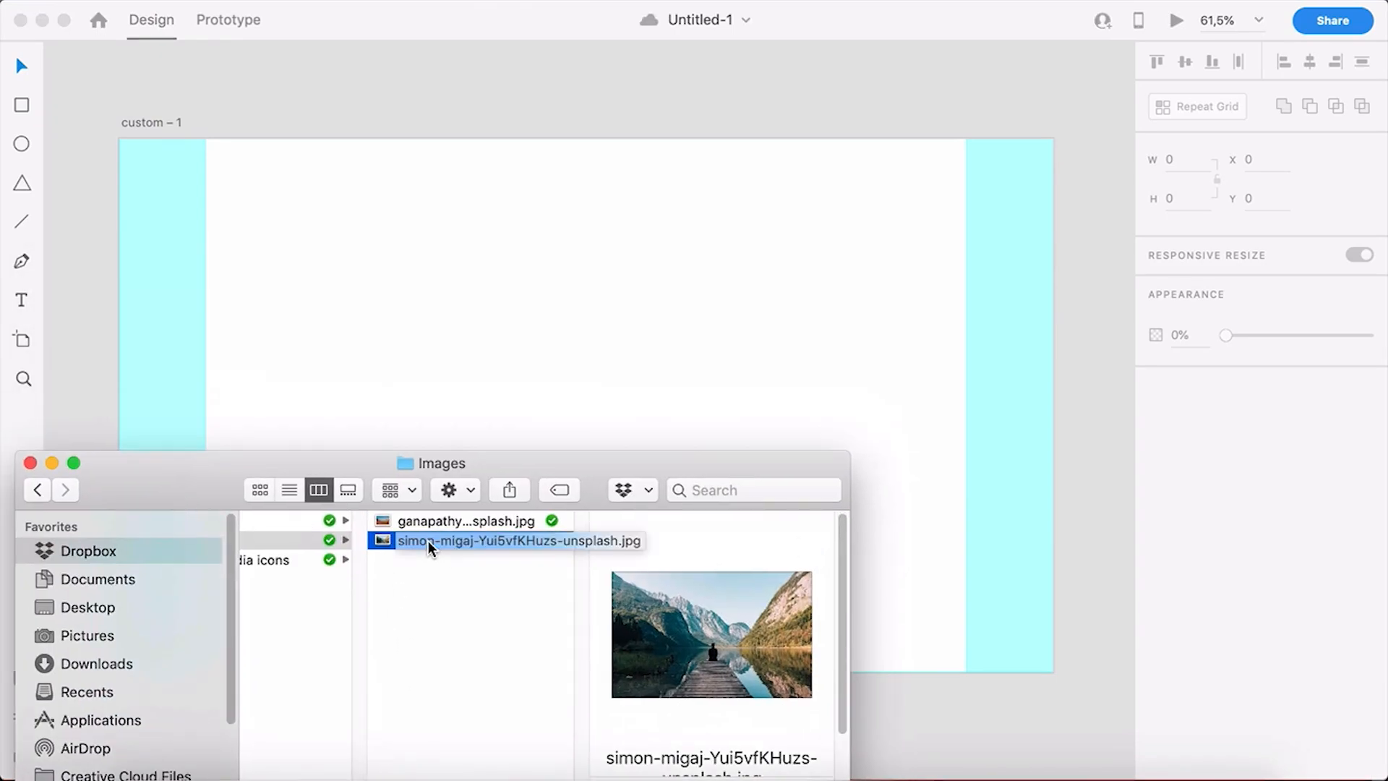
left_click_drag(431, 541, 498, 326)
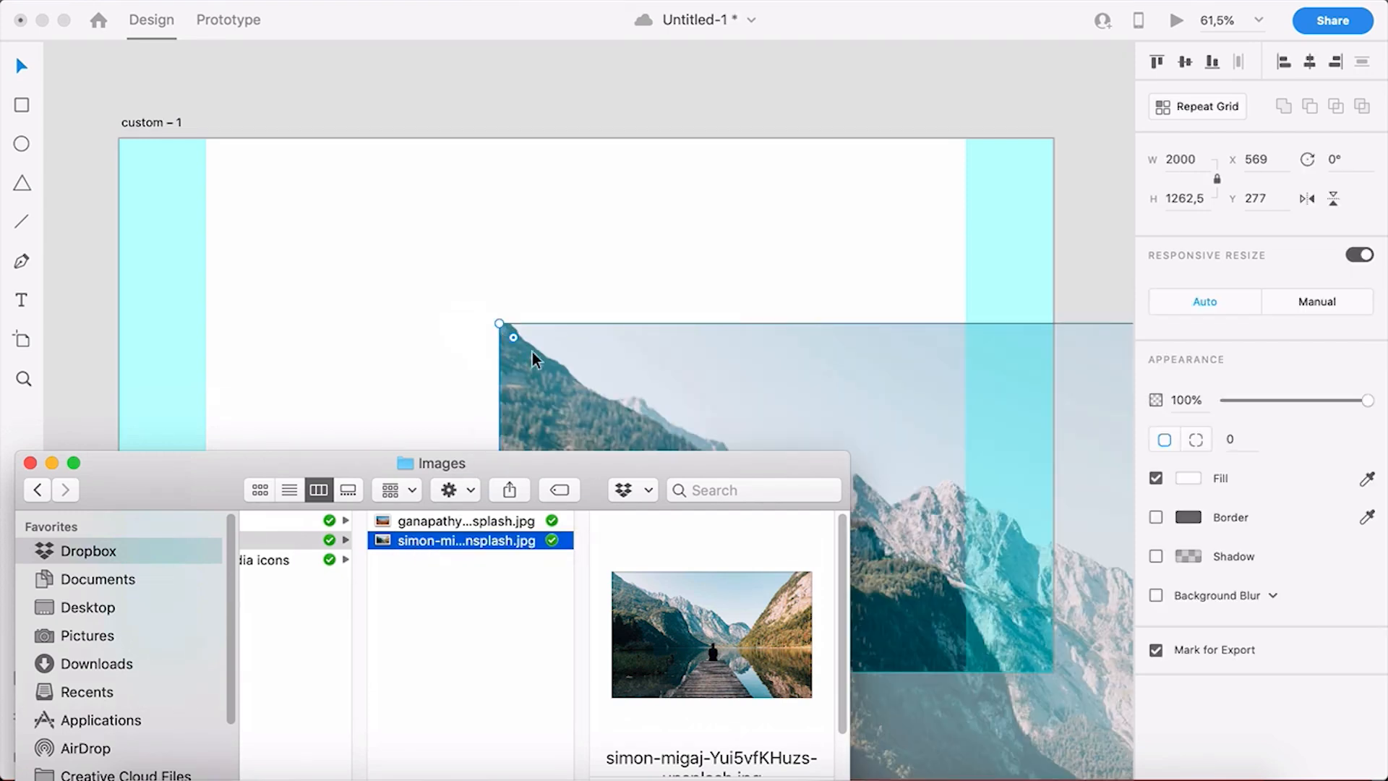
left_click(570, 371)
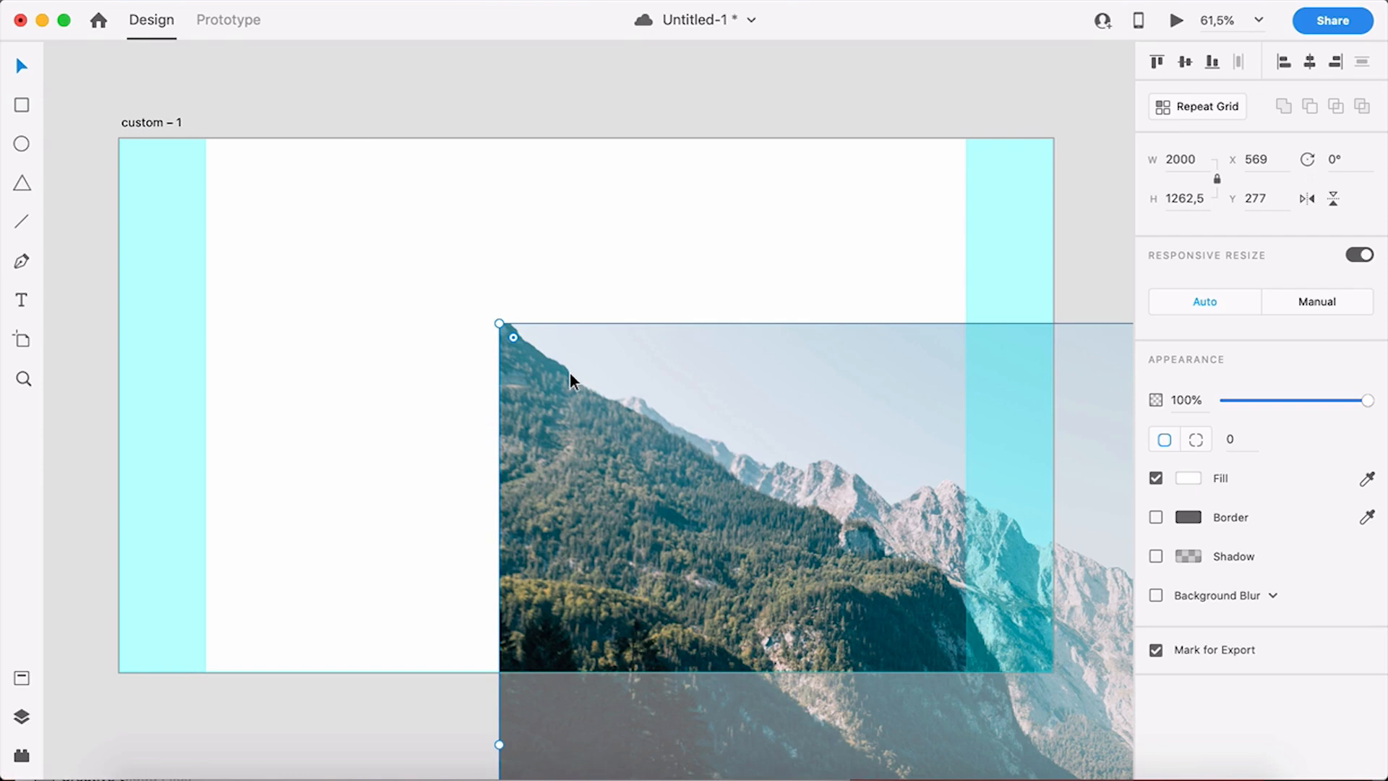
- Scale the photo down to about 1119 × 706.5 and align it with the artboard's upper-left corner at X 0, Y 0
scroll(571, 376, "down", 2)
scroll(570, 376, "down", 7)
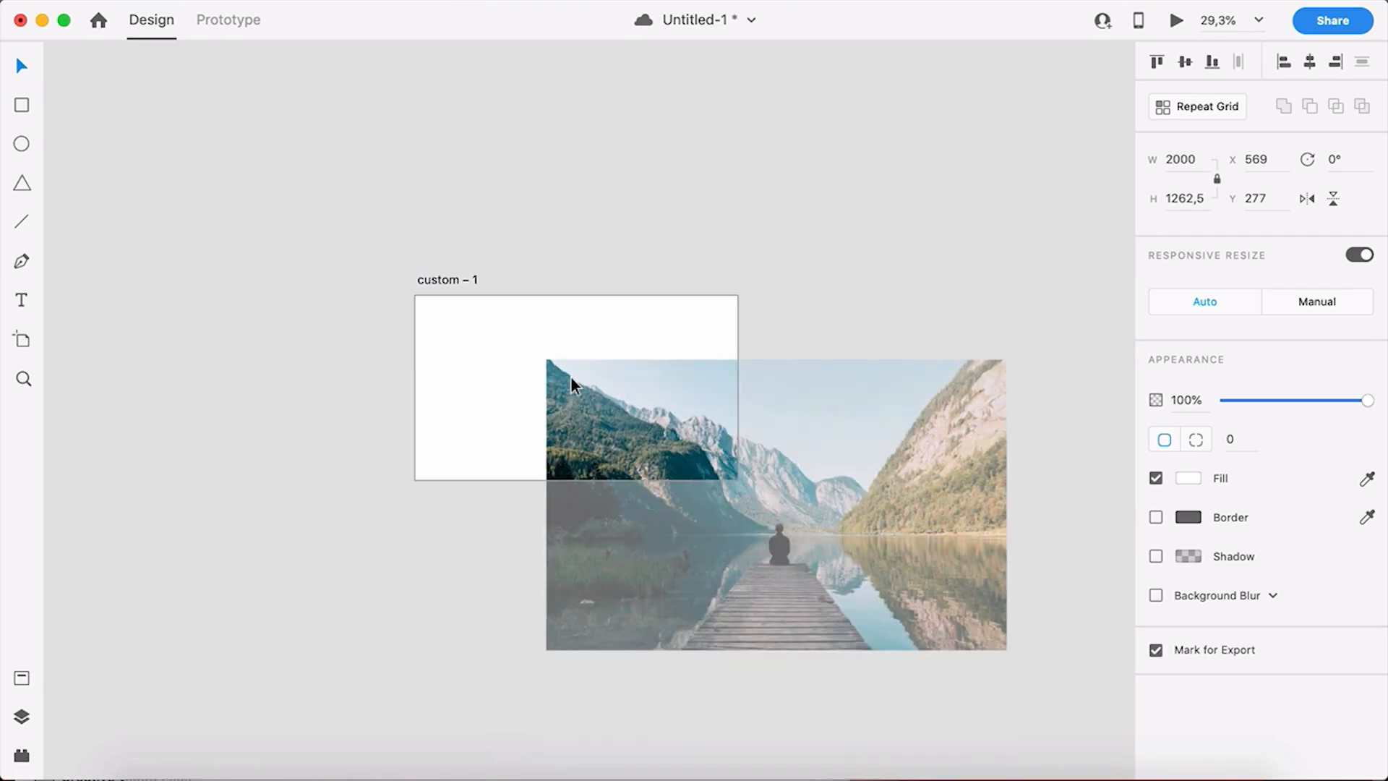
left_click_drag(1007, 649, 832, 524)
left_click_drag(706, 488, 483, 357)
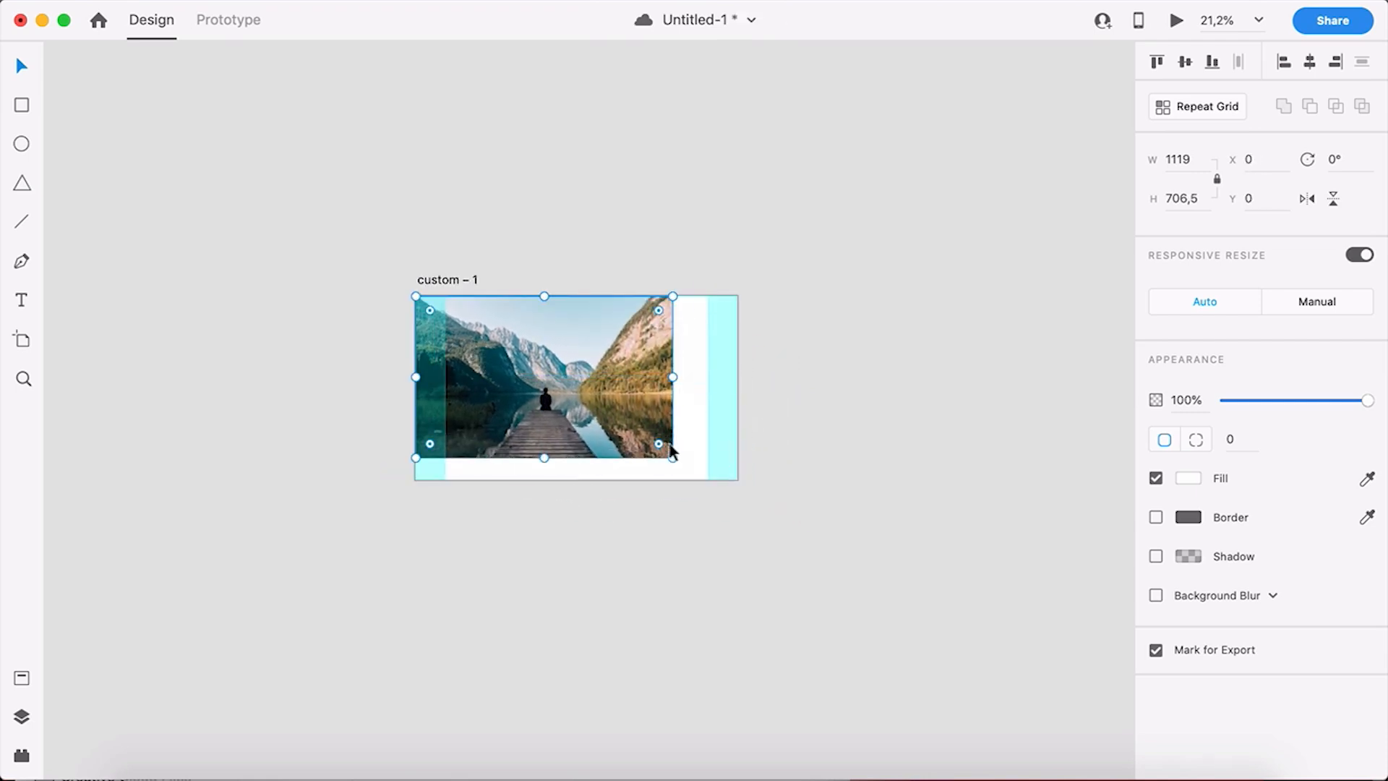
- Scale the photo to 1400 × 883.5 so it covers the artboard, centred vertically at X 0, Y -41.75
left_click_drag(671, 453, 614, 409)
scroll(599, 396, "up", 3)
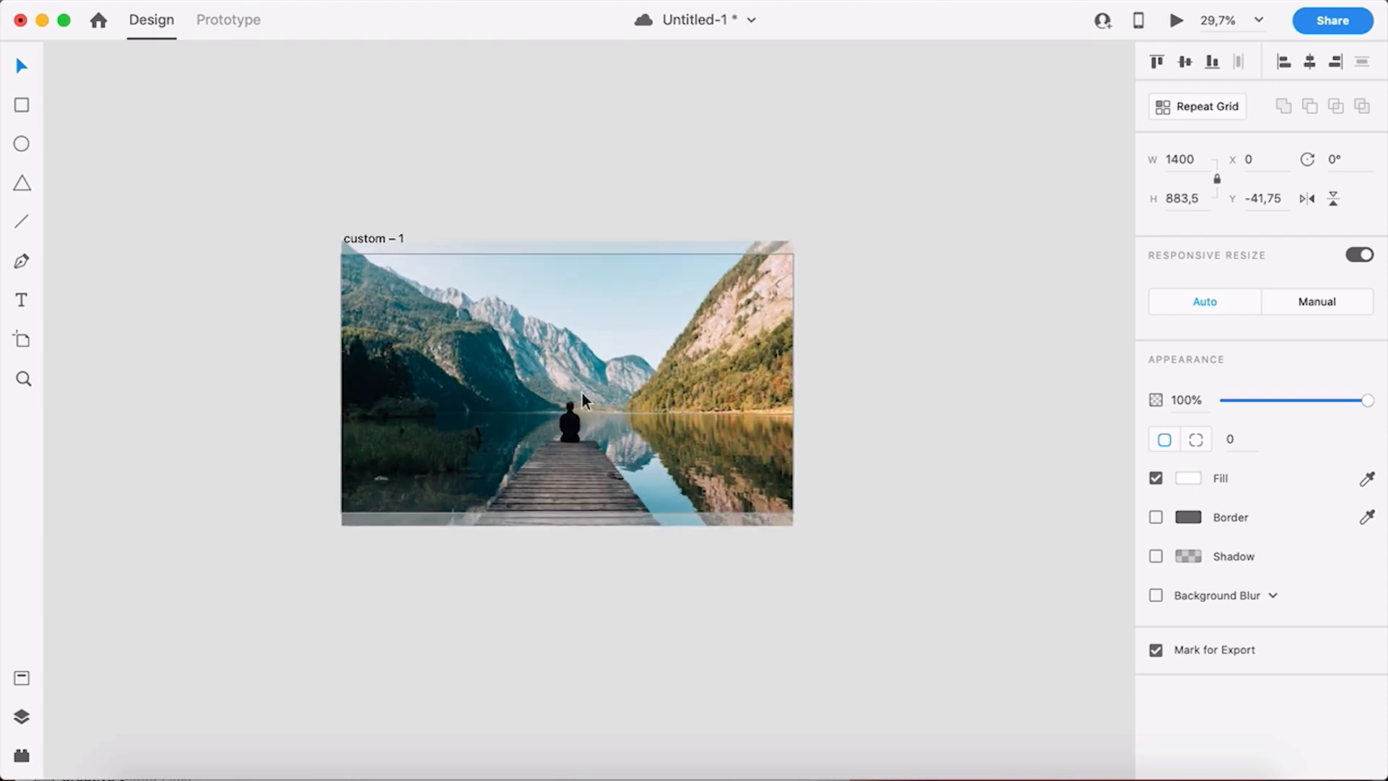
scroll(583, 392, "up", 3)
scroll(593, 402, "up", 2)
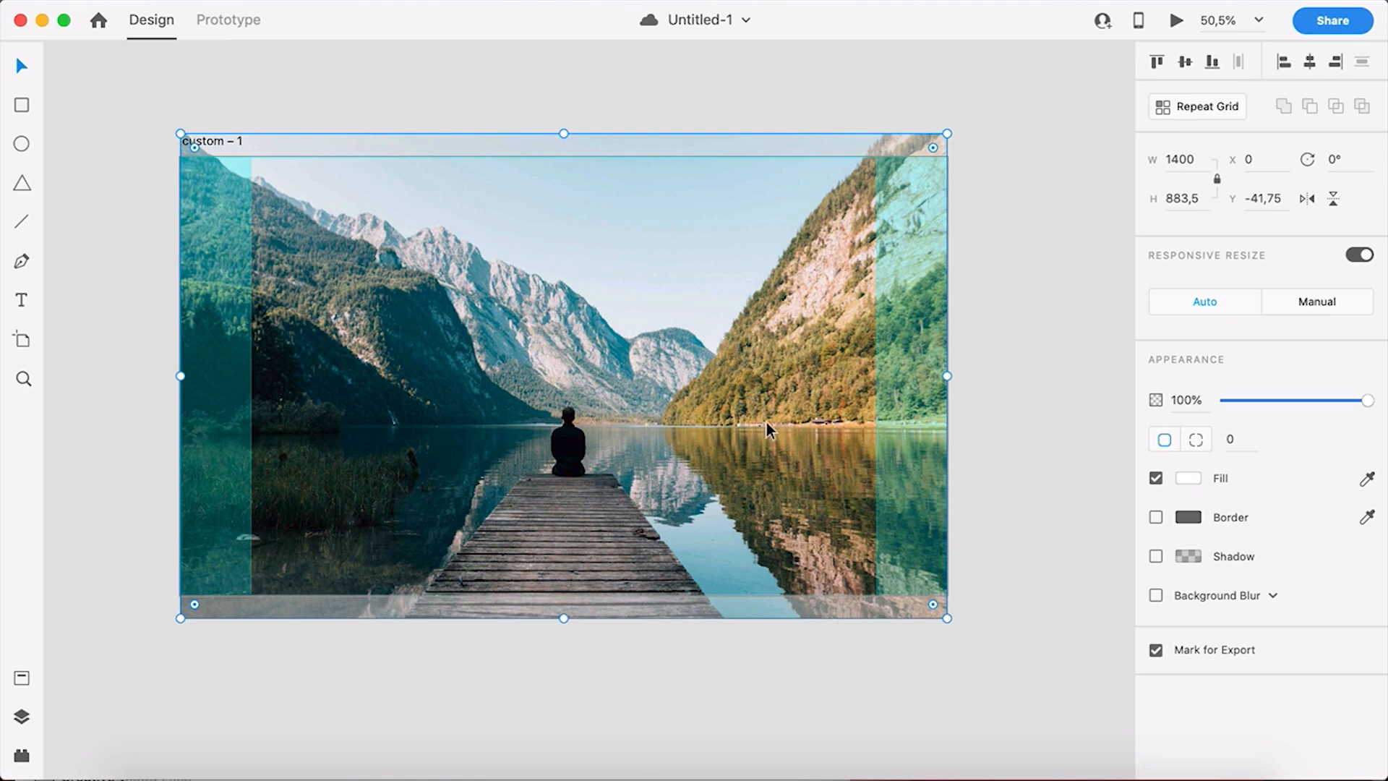
- Lock the mountain lake photo in place and deselect it
right_click(694, 285)
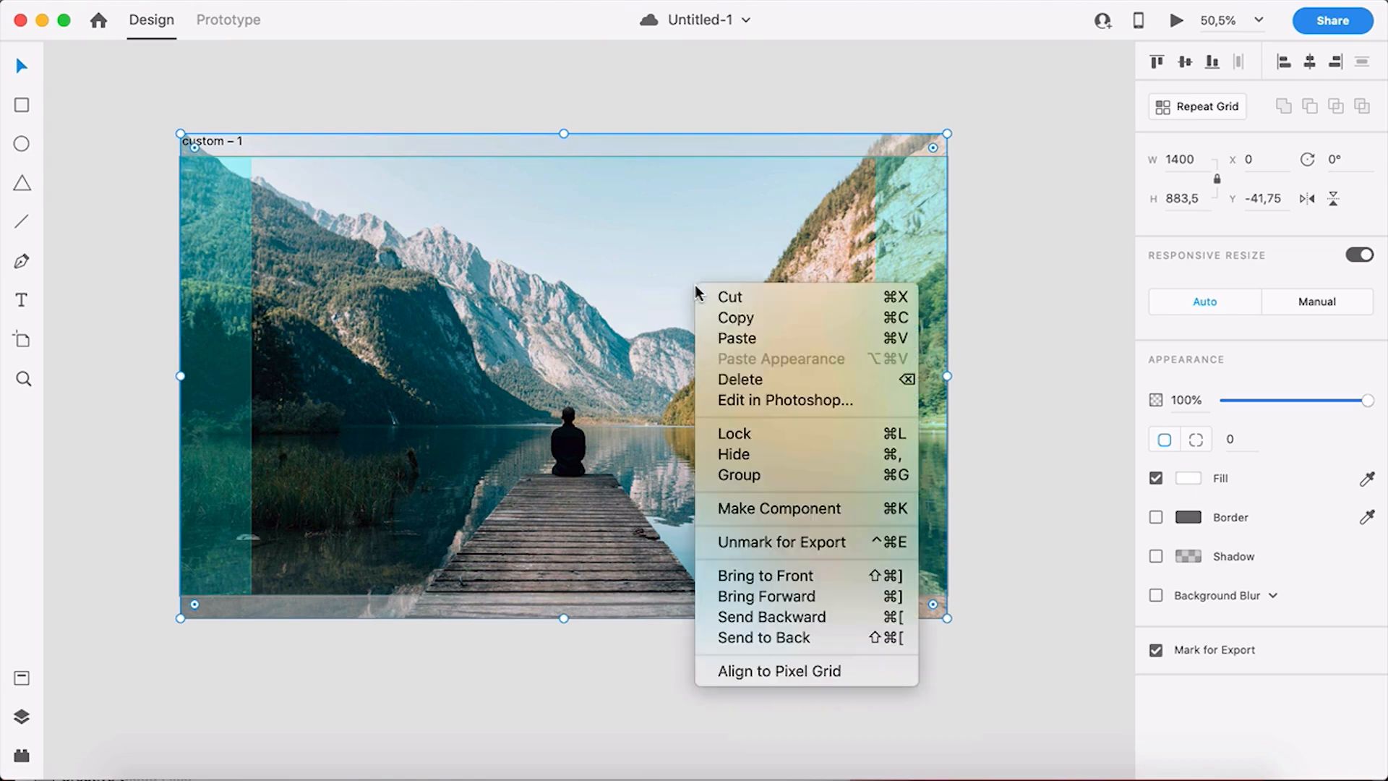
left_click(797, 436)
left_click(991, 449)
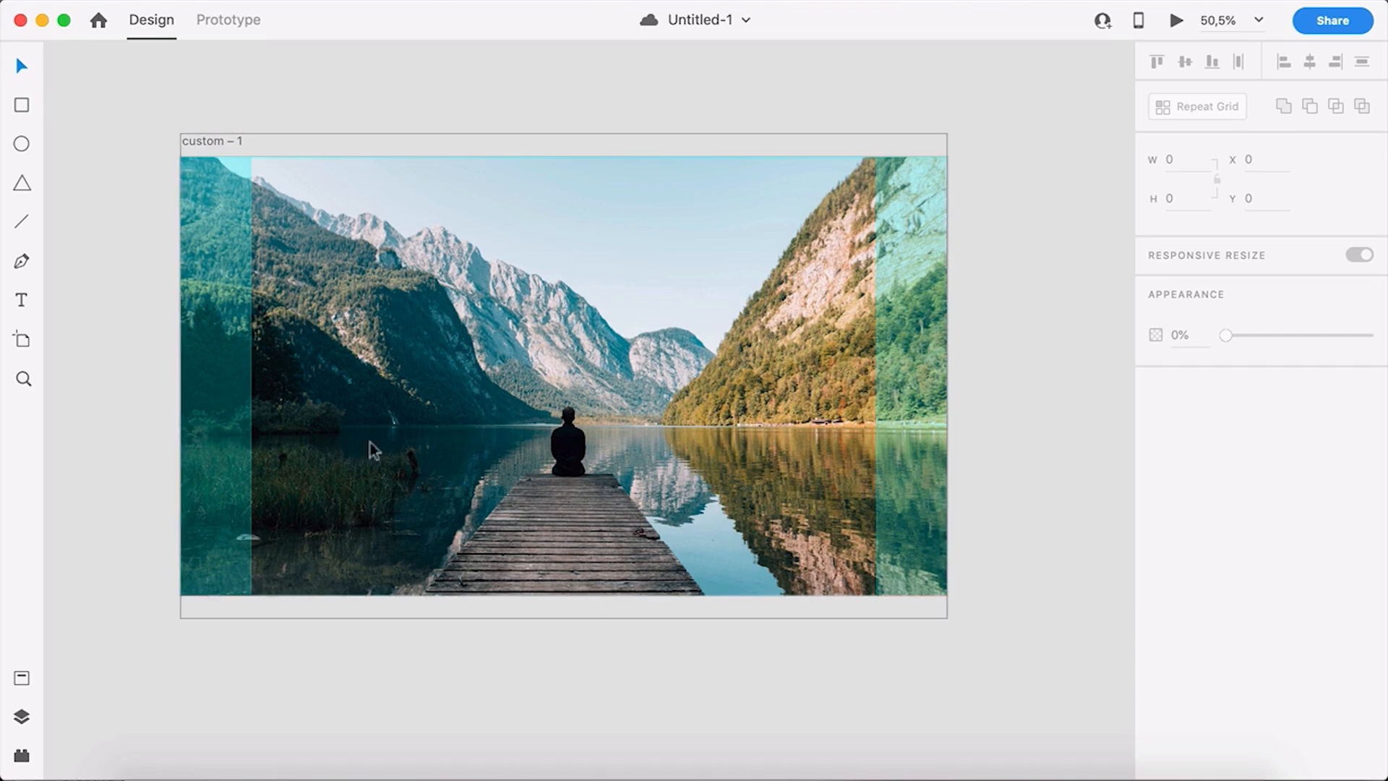
- Add the text "Travel & Co" in the sky area near the top centre of the photo
left_click(19, 303)
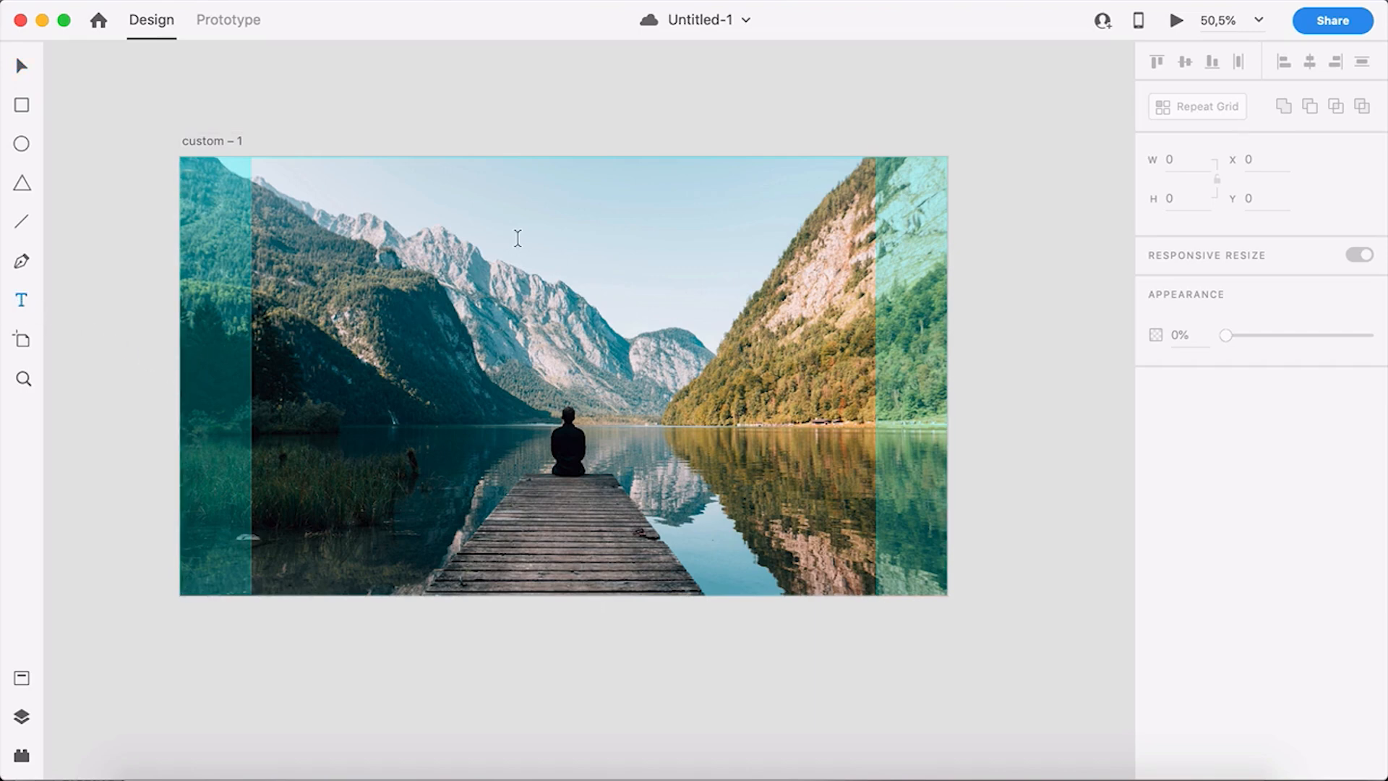
left_click(510, 217)
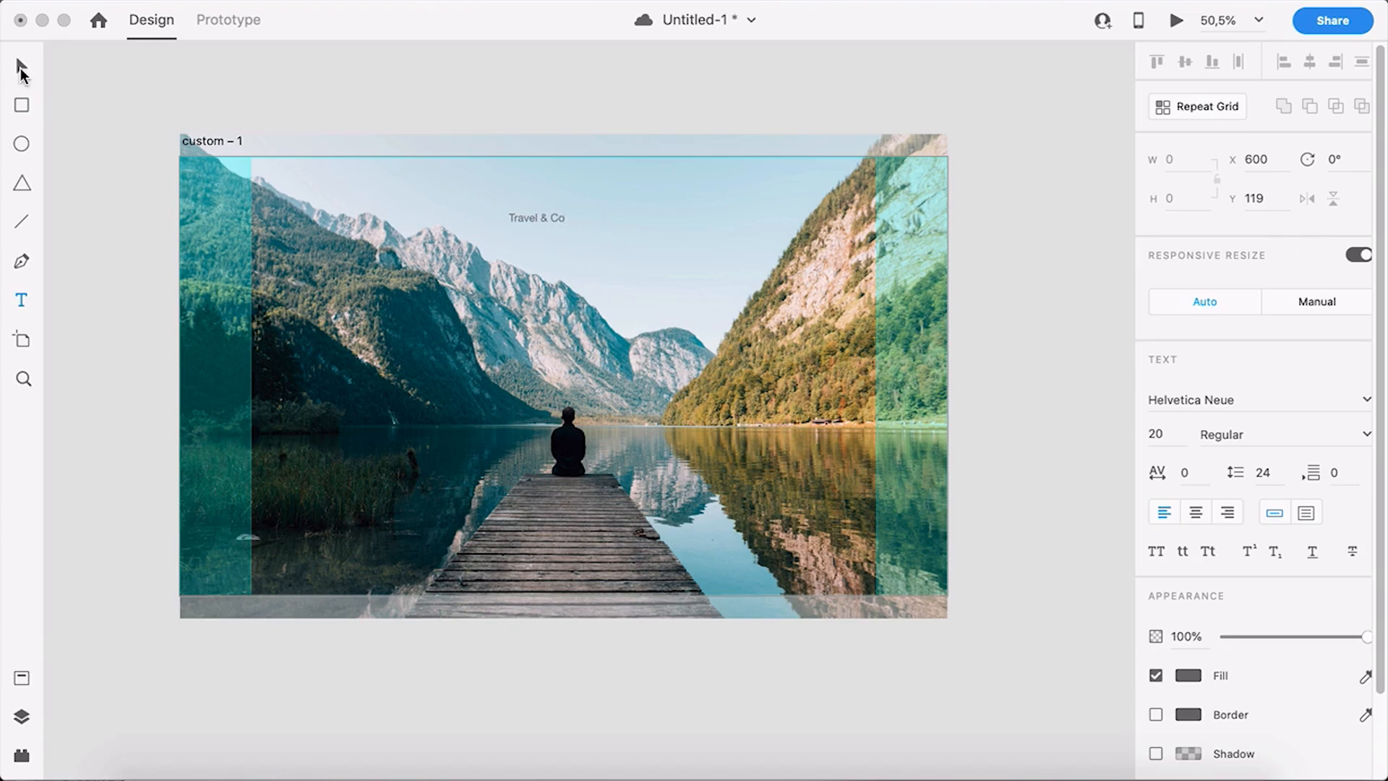
left_click(20, 71)
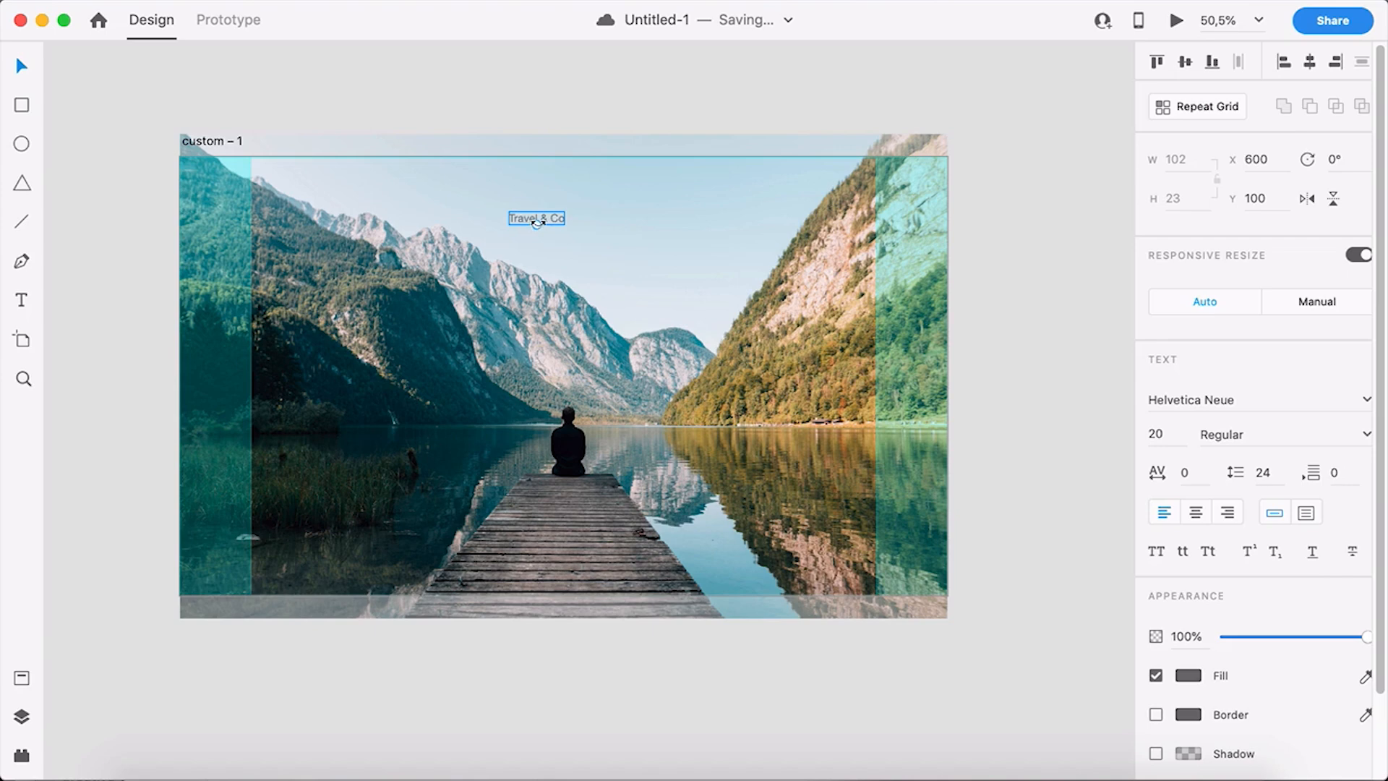
- Enlarge the Travel & Co text to font size 62 and save the document
mouse_move(536, 225)
left_mouse_down()
mouse_move(539, 271)
mouse_move(537, 220)
mouse_move(546, 264)
mouse_move(537, 239)
left_mouse_up()
left_click(1169, 433)
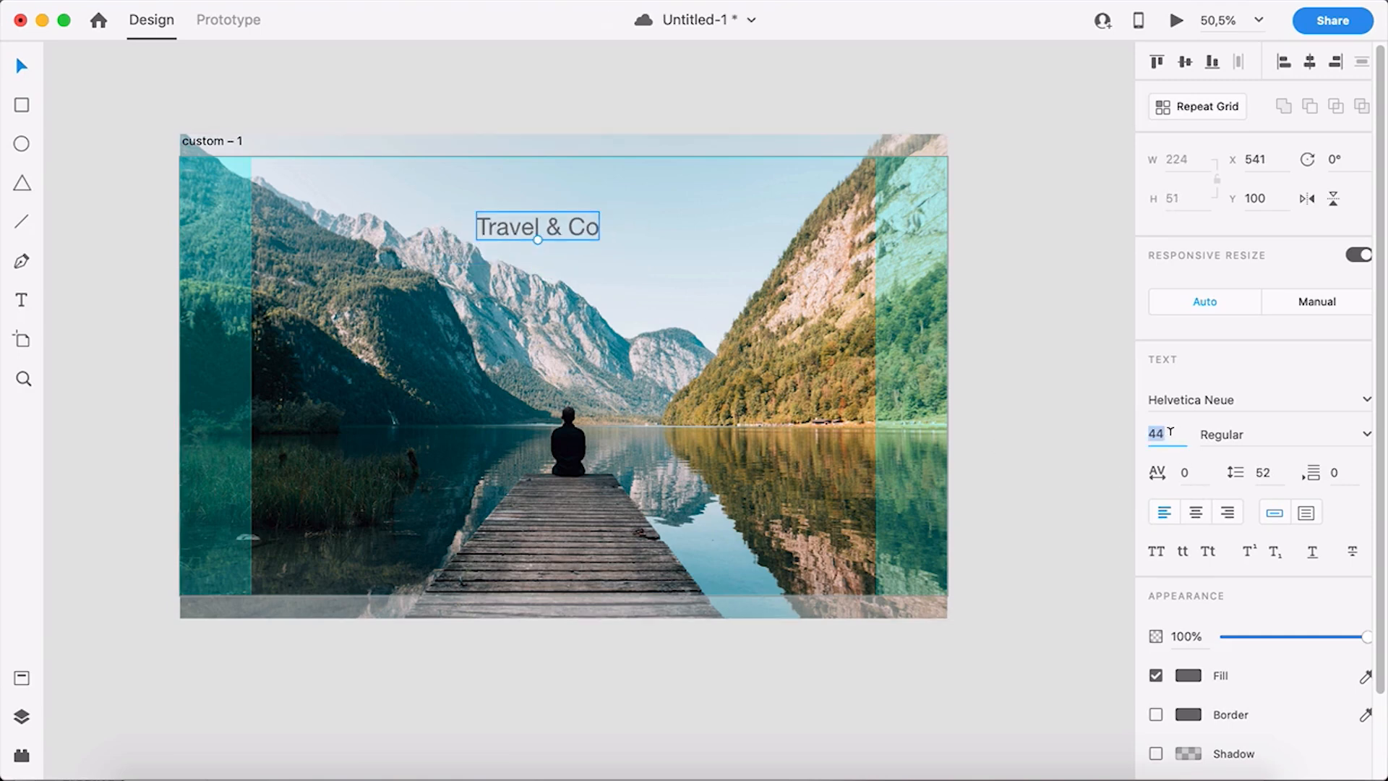
type("62")
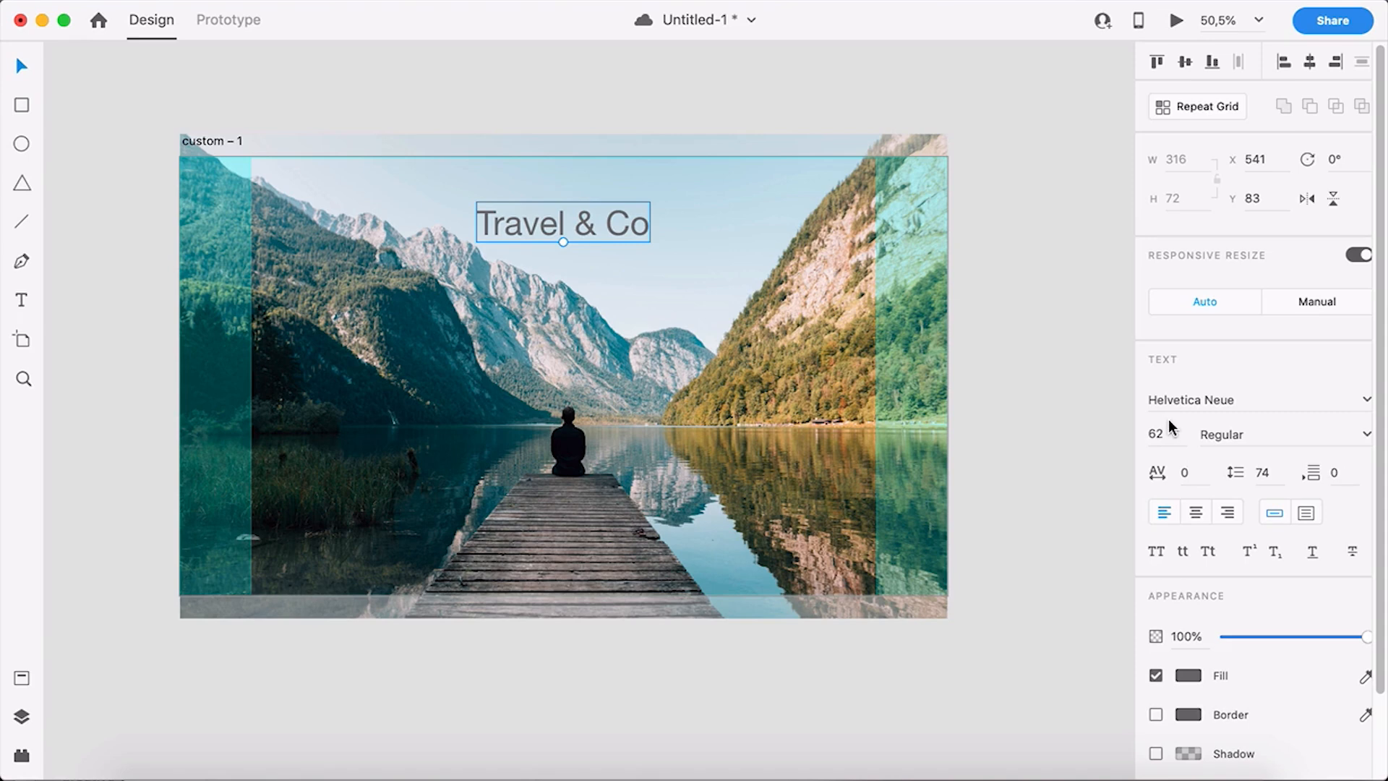
key("super+s")
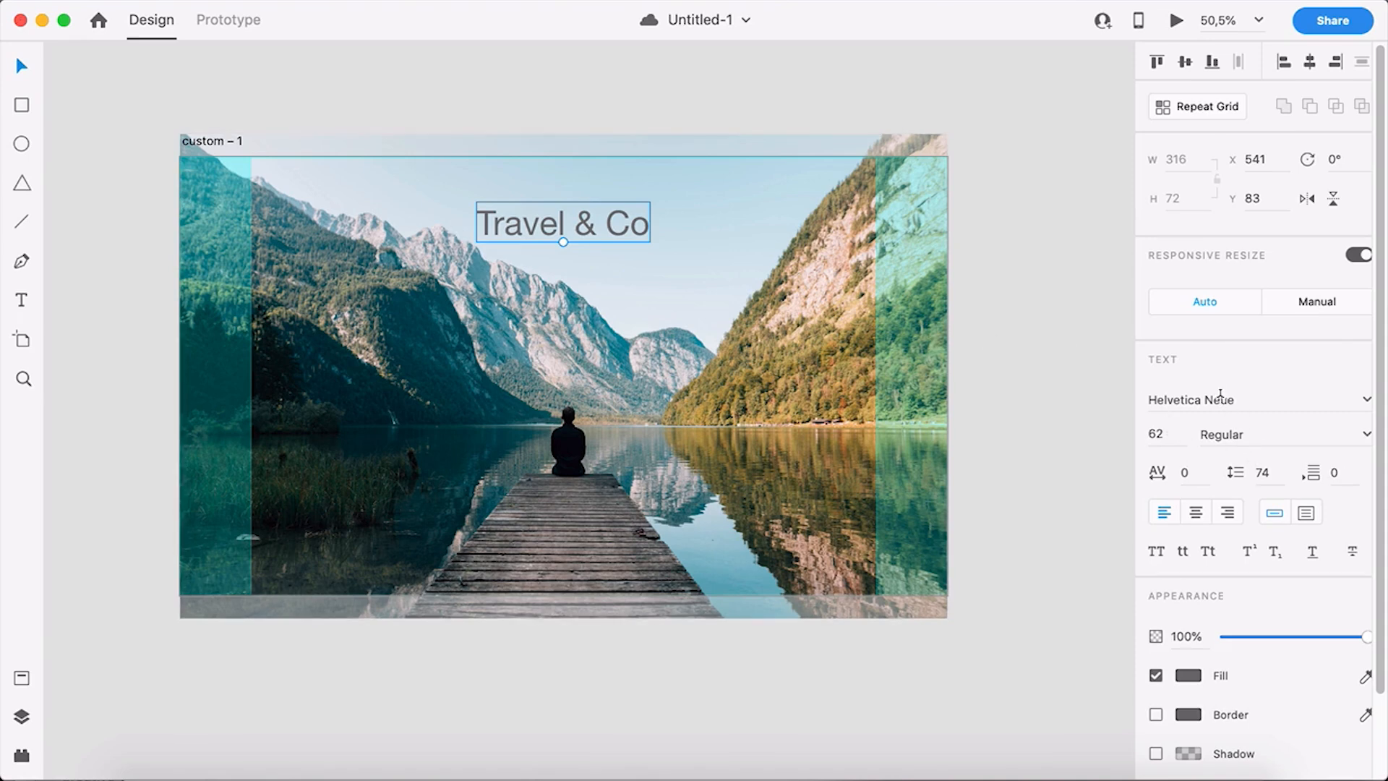
- Switch to Finder's Fonts folder, preview Great Wishes.otf and select it together with Montserrat-Bold.ttf
left_click(342, 777)
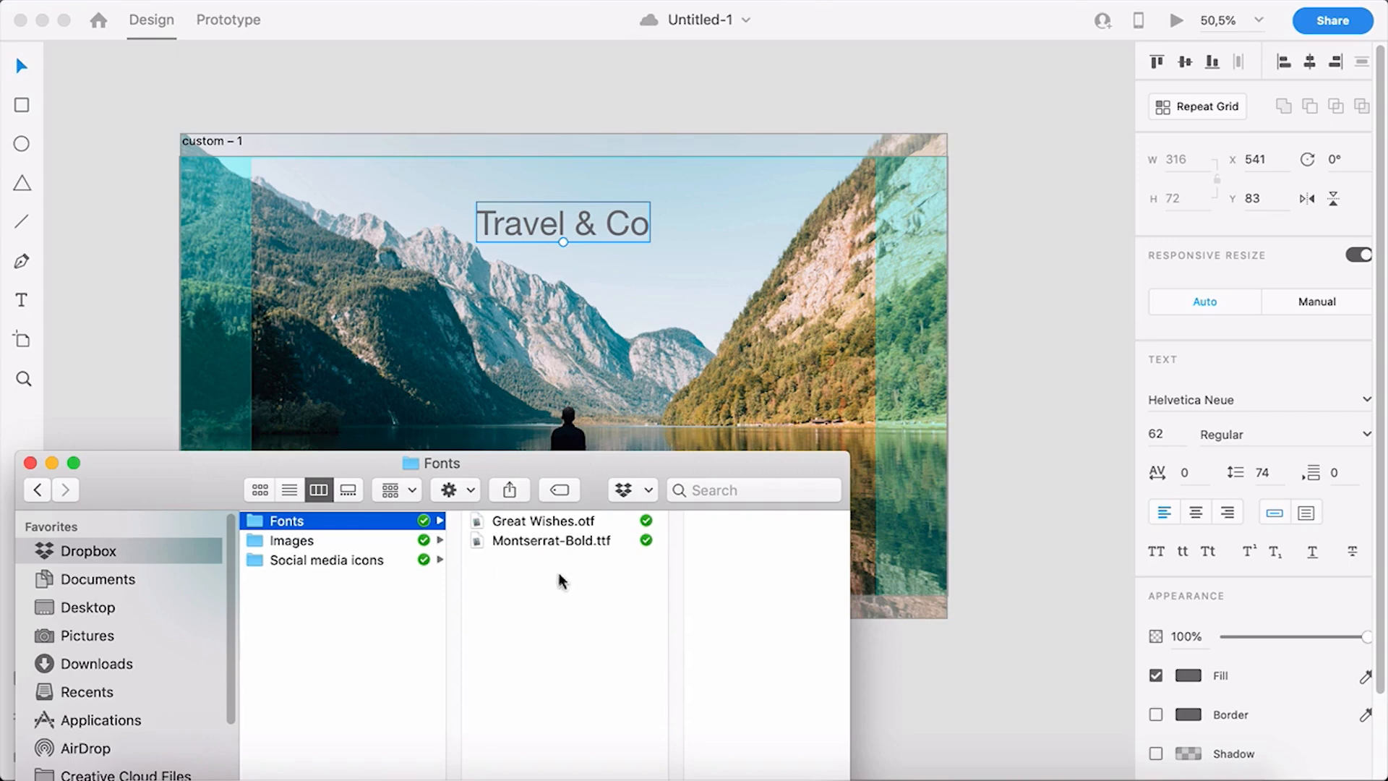
left_click(544, 519)
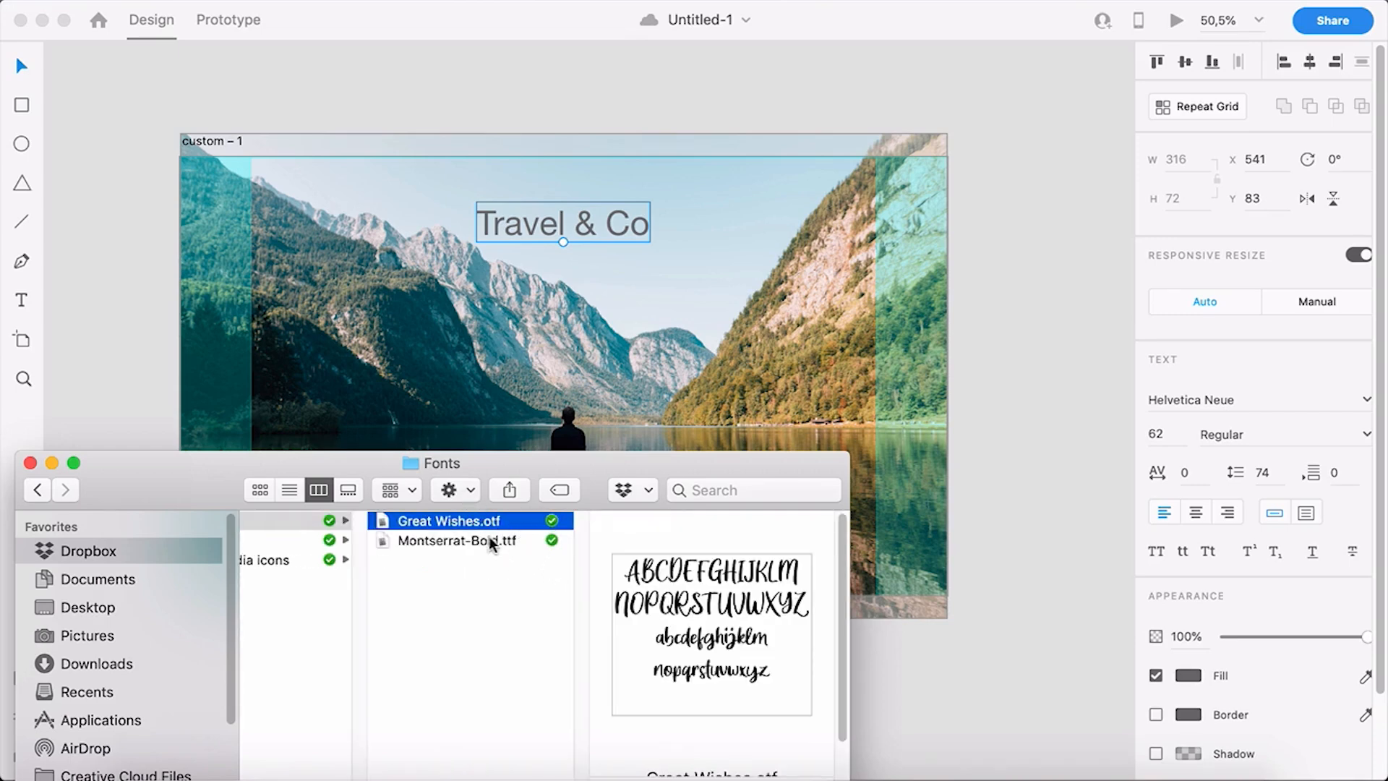
left_click_drag(538, 578, 505, 519)
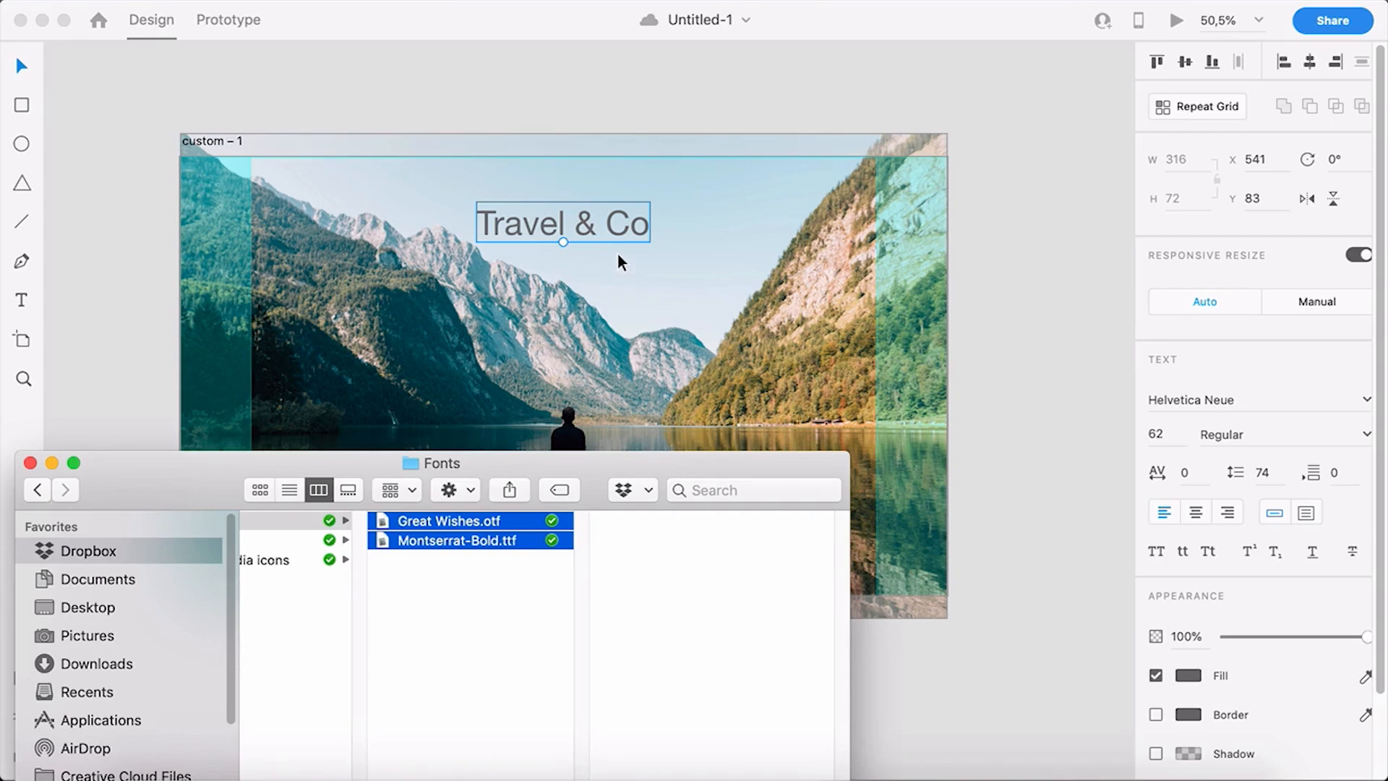
- Switch back to Adobe XD and set the Travel & Co text to Montserrat in the Bold weight
left_click(602, 215)
left_click(1234, 398)
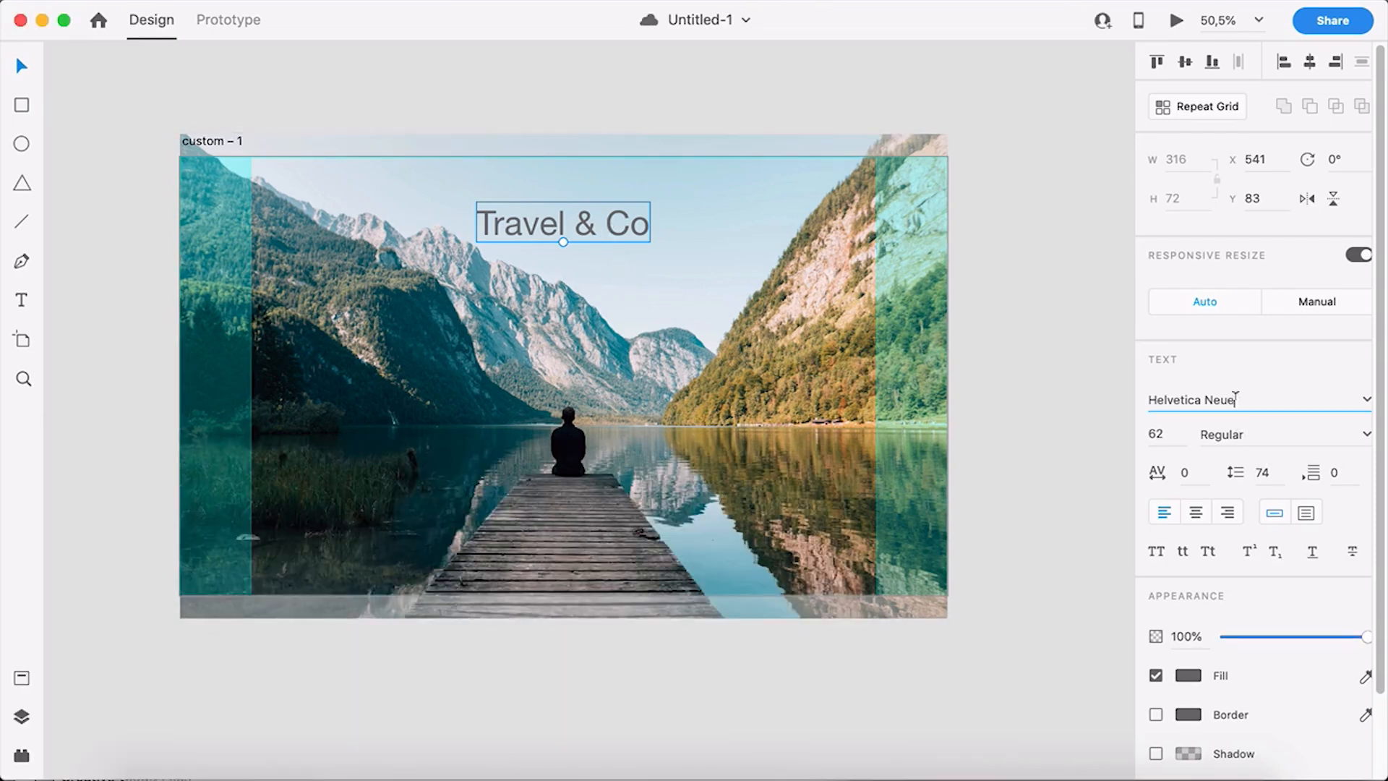
type("Mont")
key("Return")
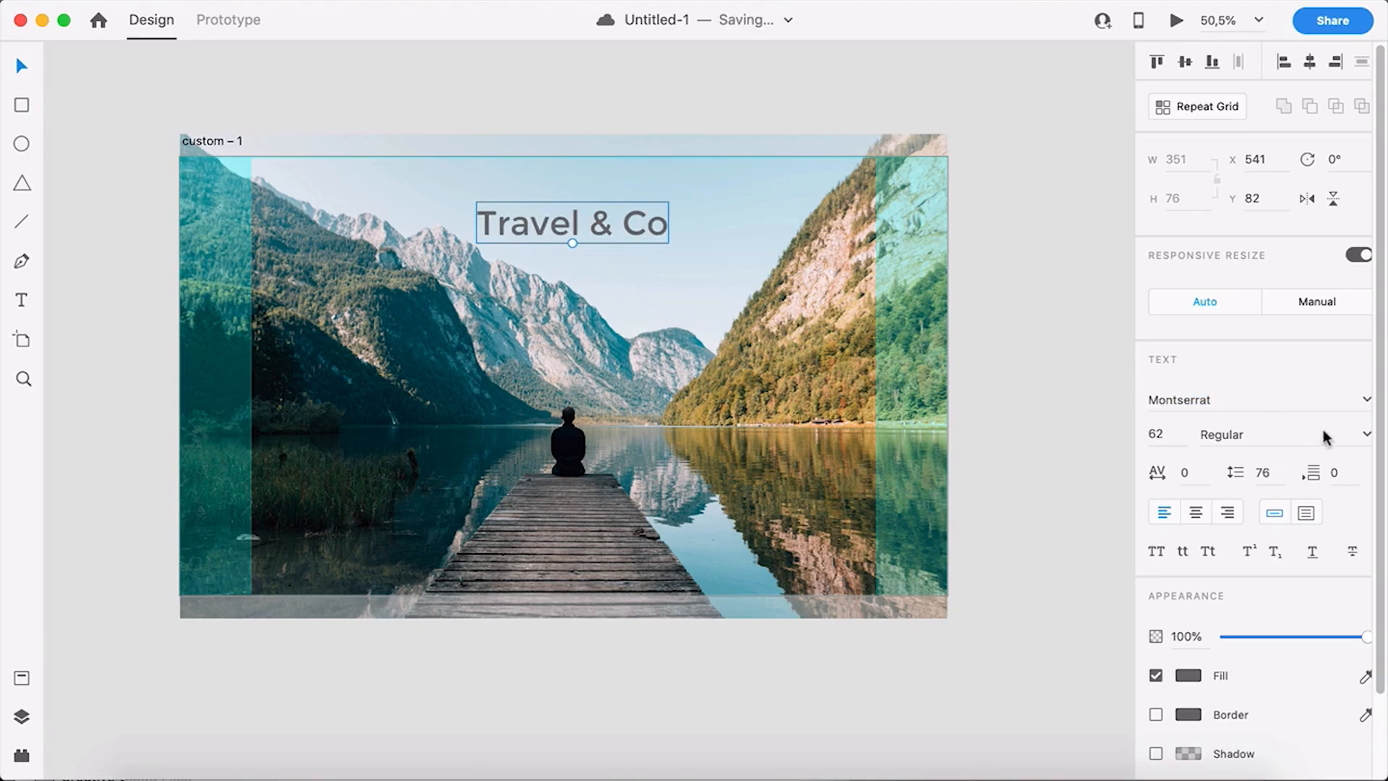
left_click(1366, 434)
left_click(1367, 434)
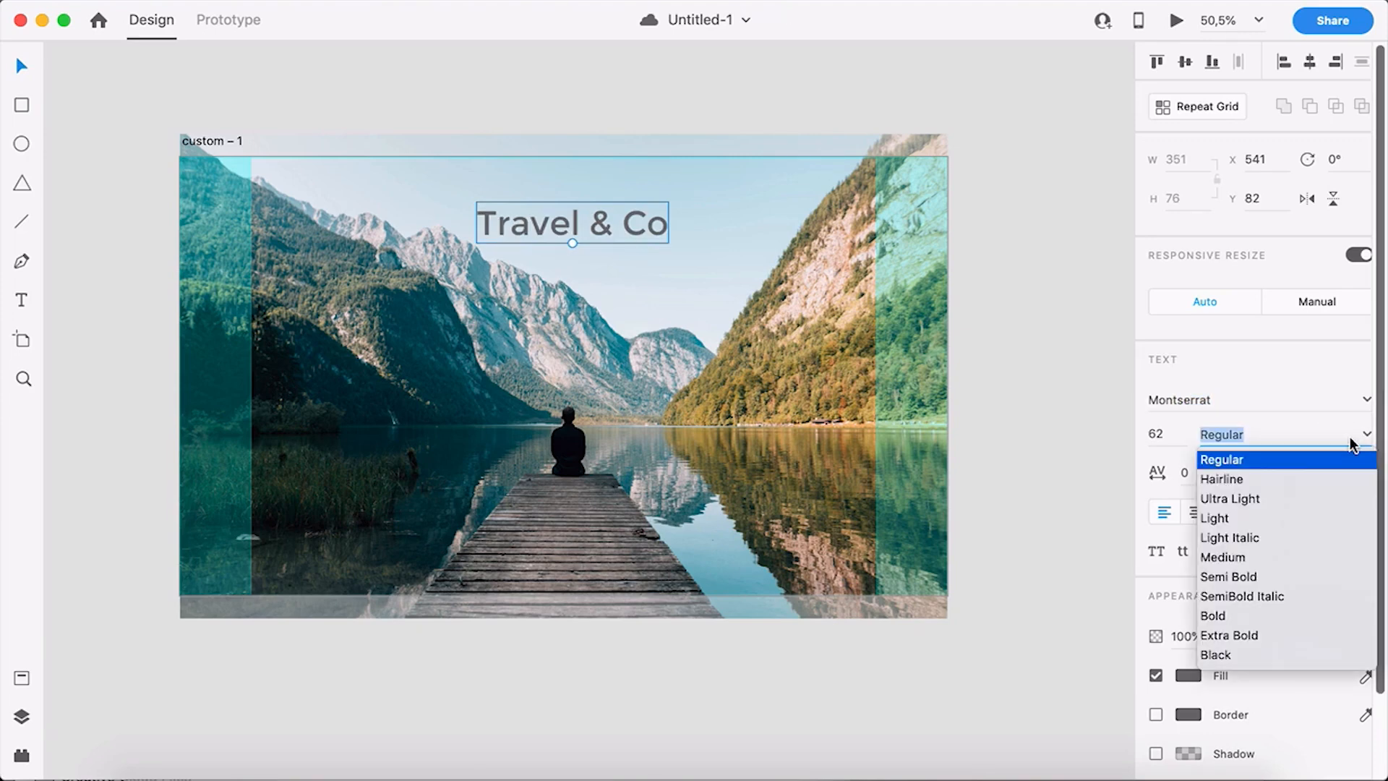
left_click(1221, 614)
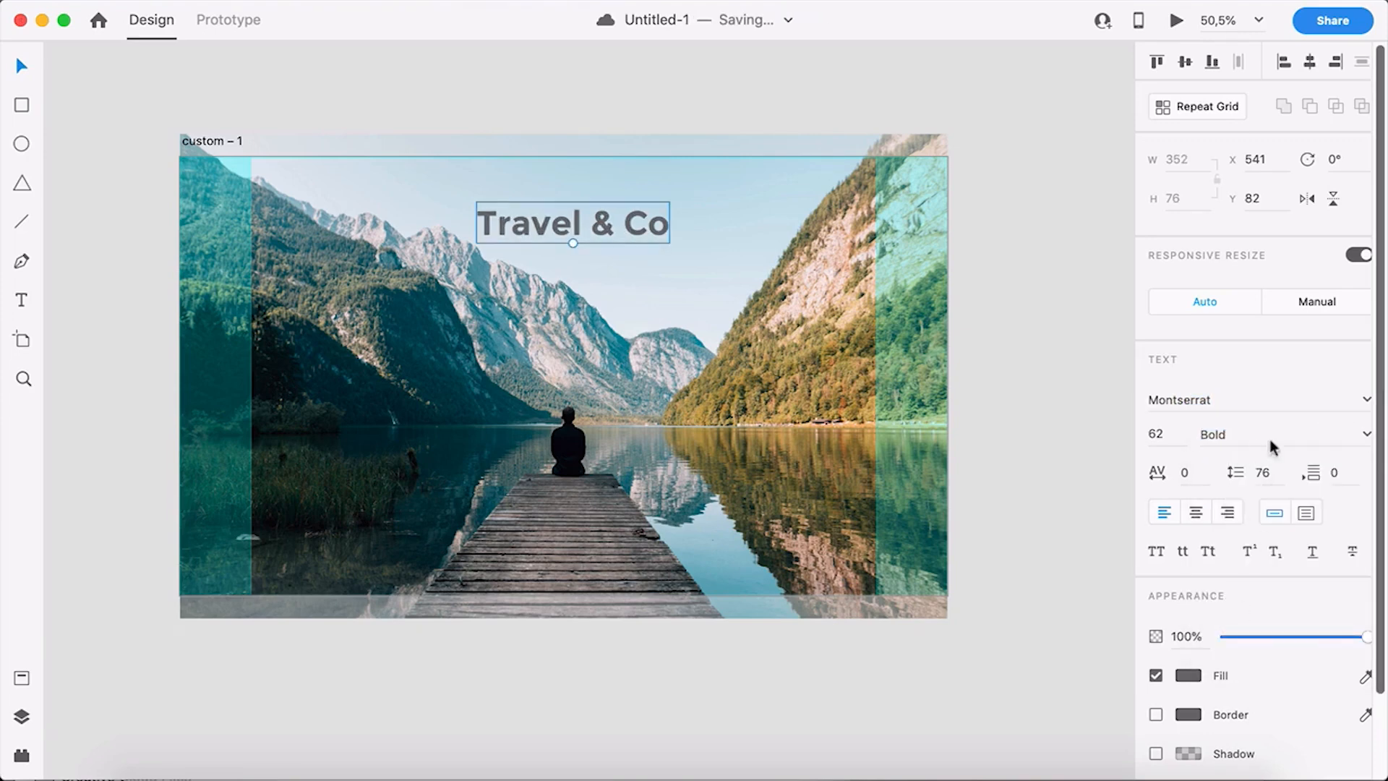
left_click(1367, 436)
left_click(1368, 436)
- Set the character spacing of the Travel & Co text to -40 and save the document
scroll(585, 215, "up", 5)
scroll(575, 216, "up", 3)
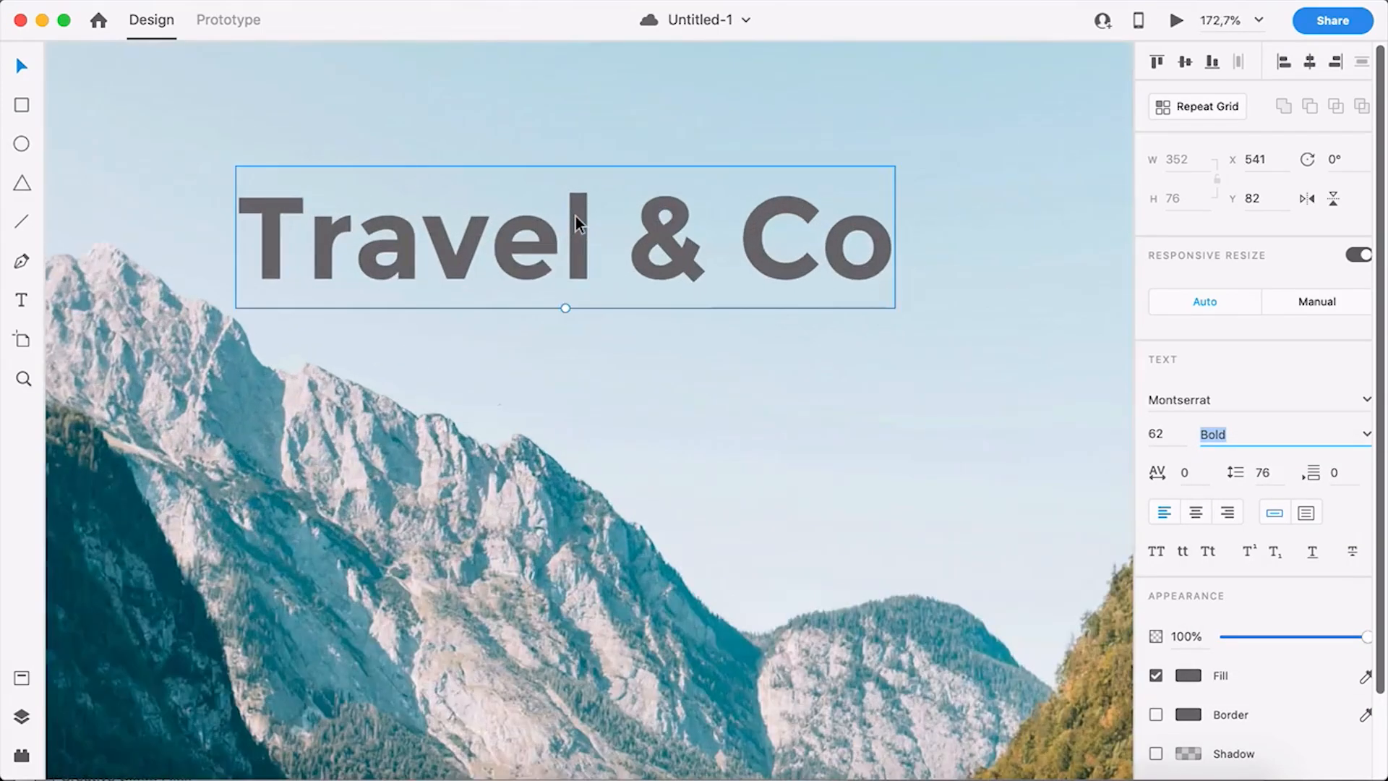
scroll(485, 240, "down", 1)
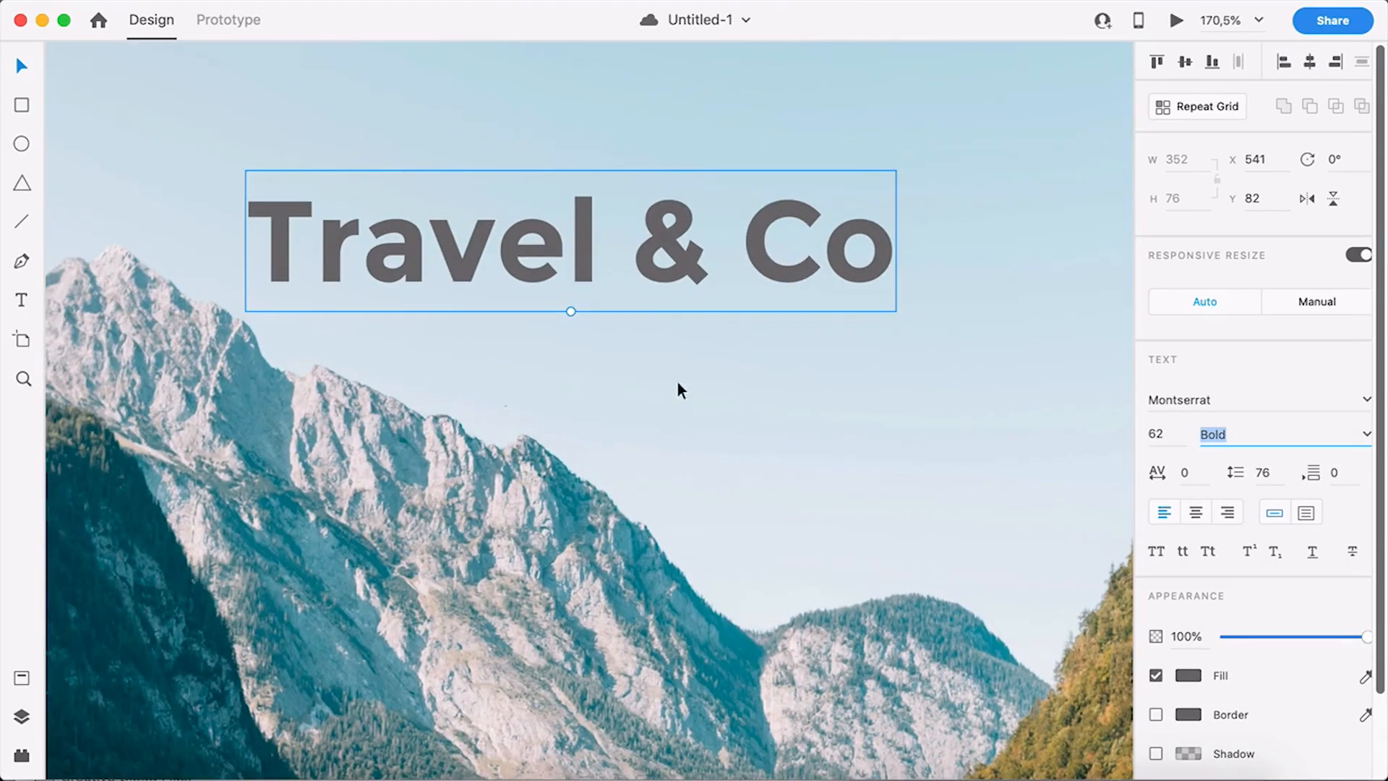
key("Tab")
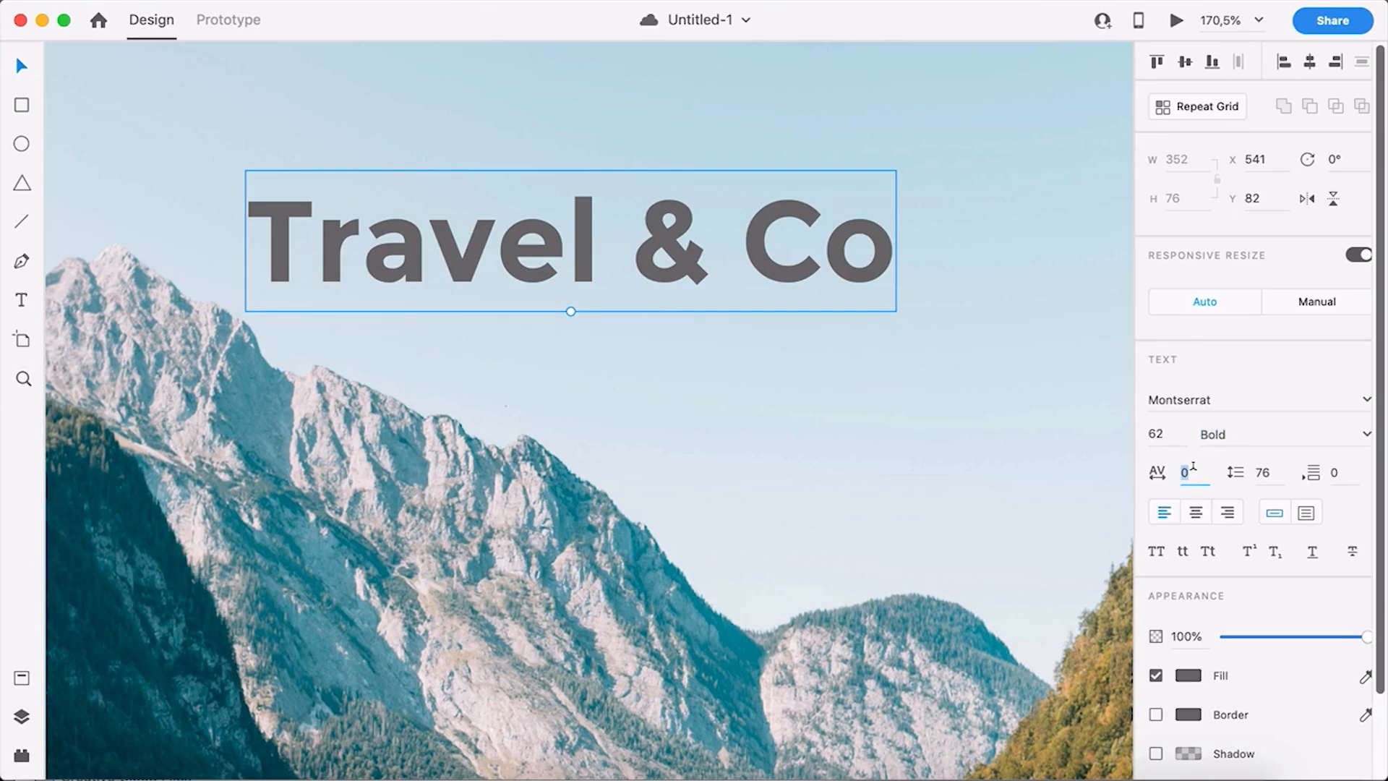
type("-")
key("Return")
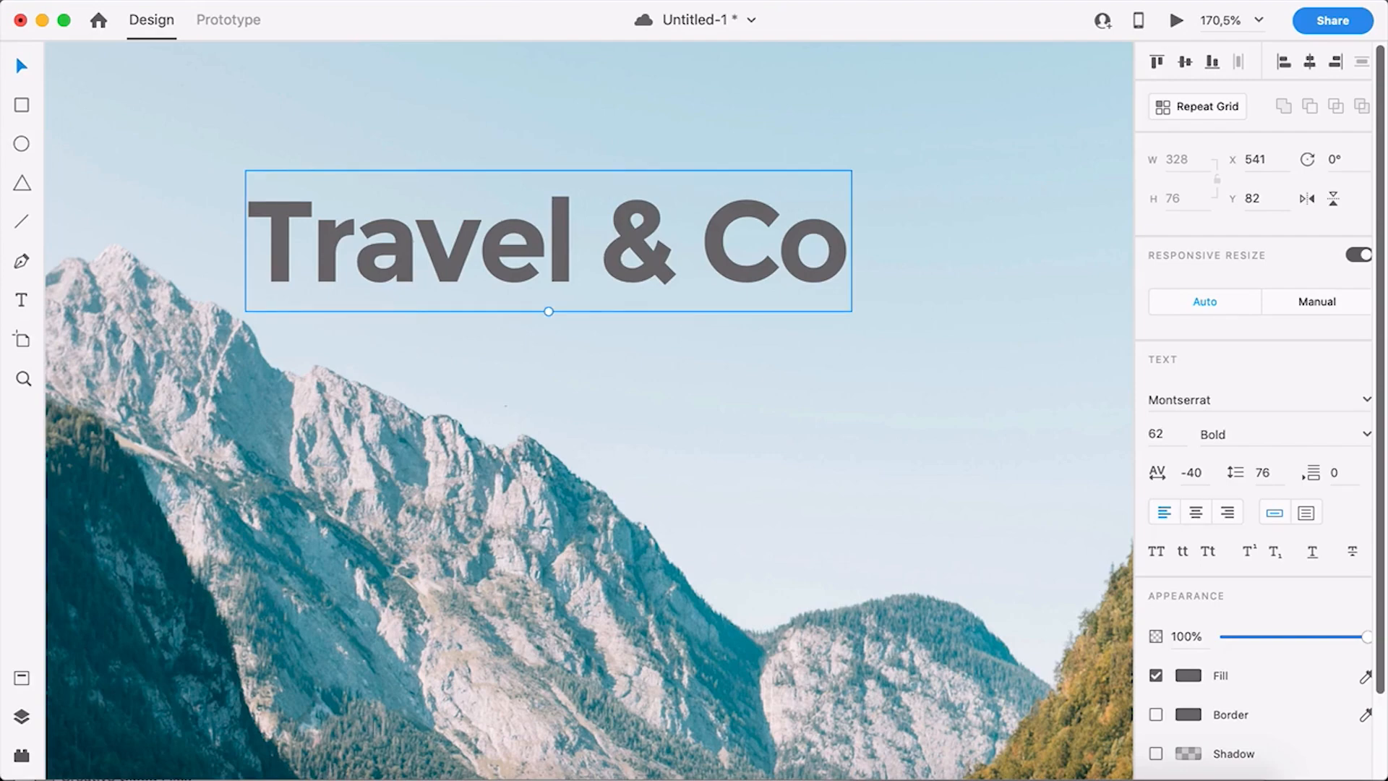
key("super+s")
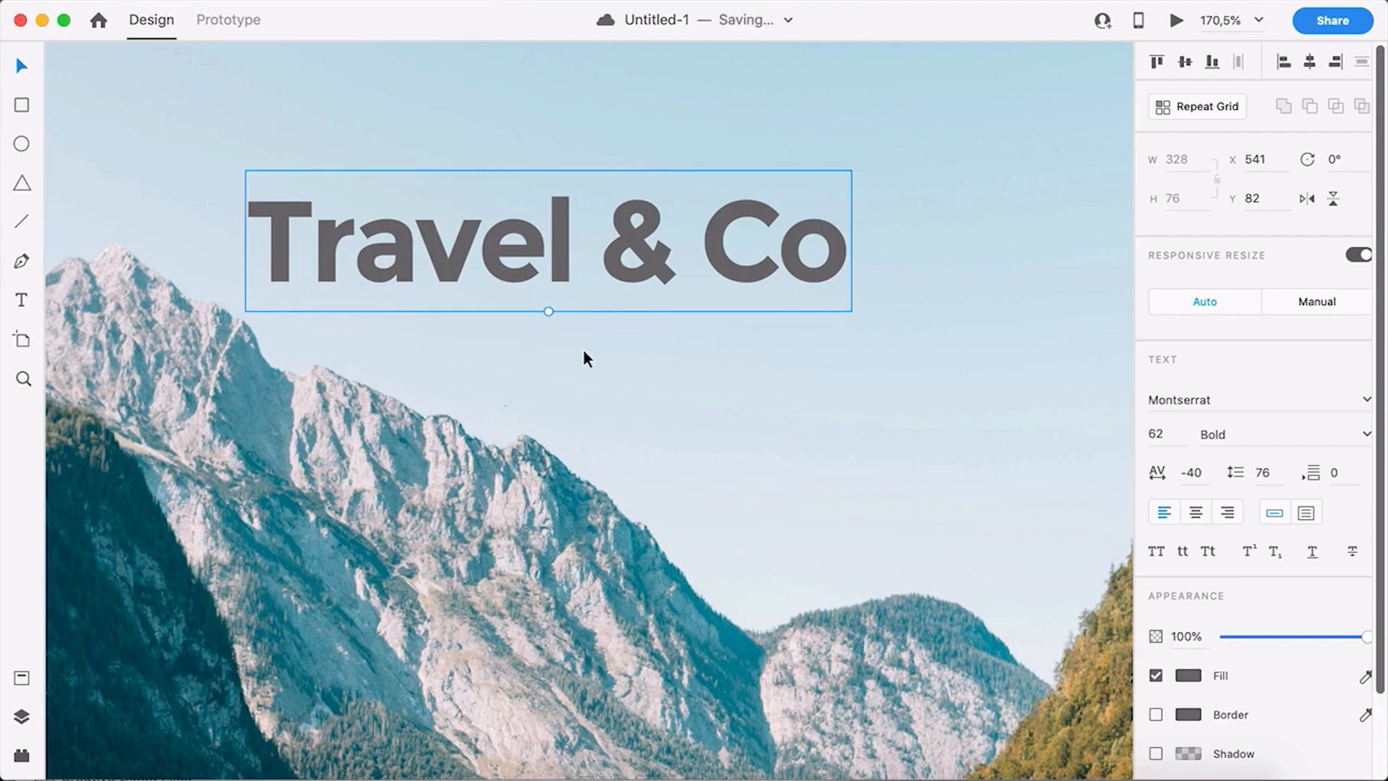
- Reduce the Travel & Co text to size 26 and place it at X 130, Y 60, against the first grid column
scroll(584, 350, "down", 10)
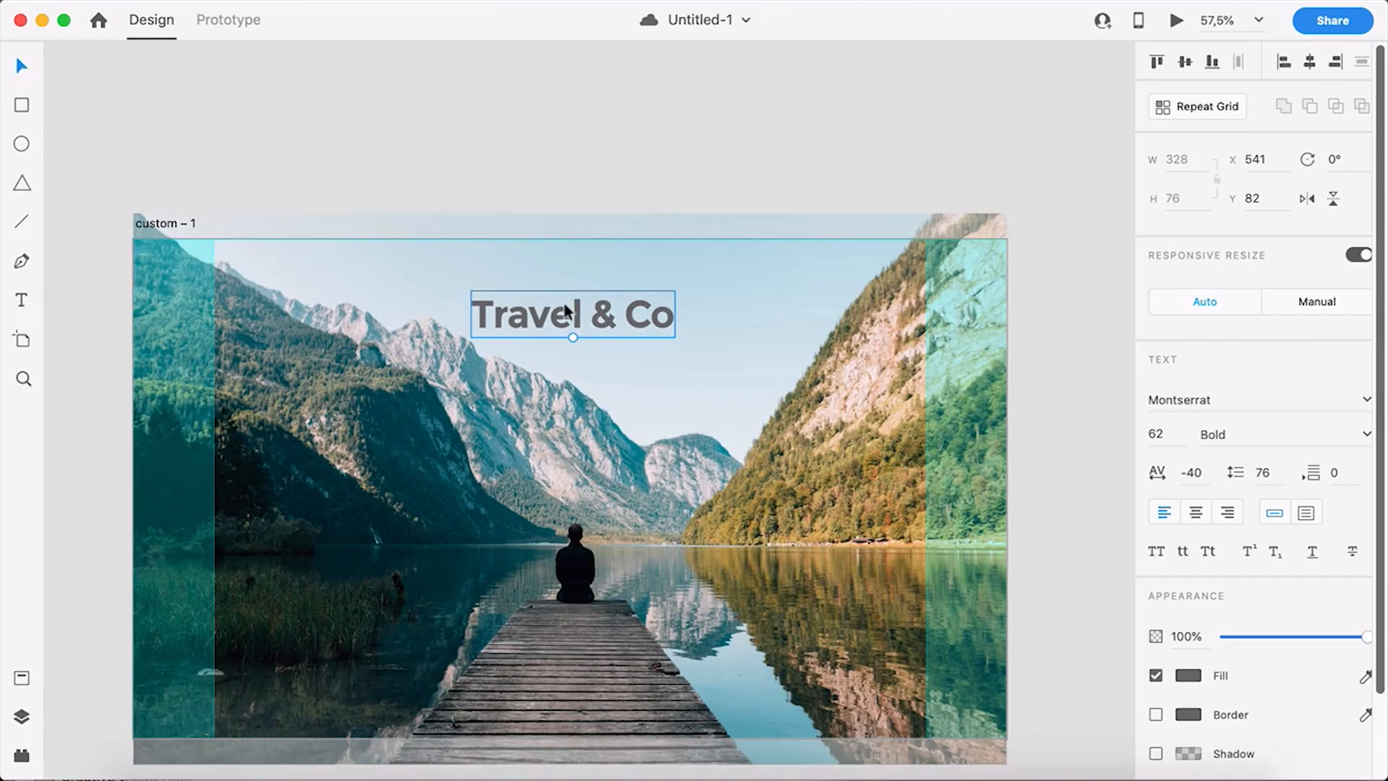
left_click_drag(526, 312, 240, 295)
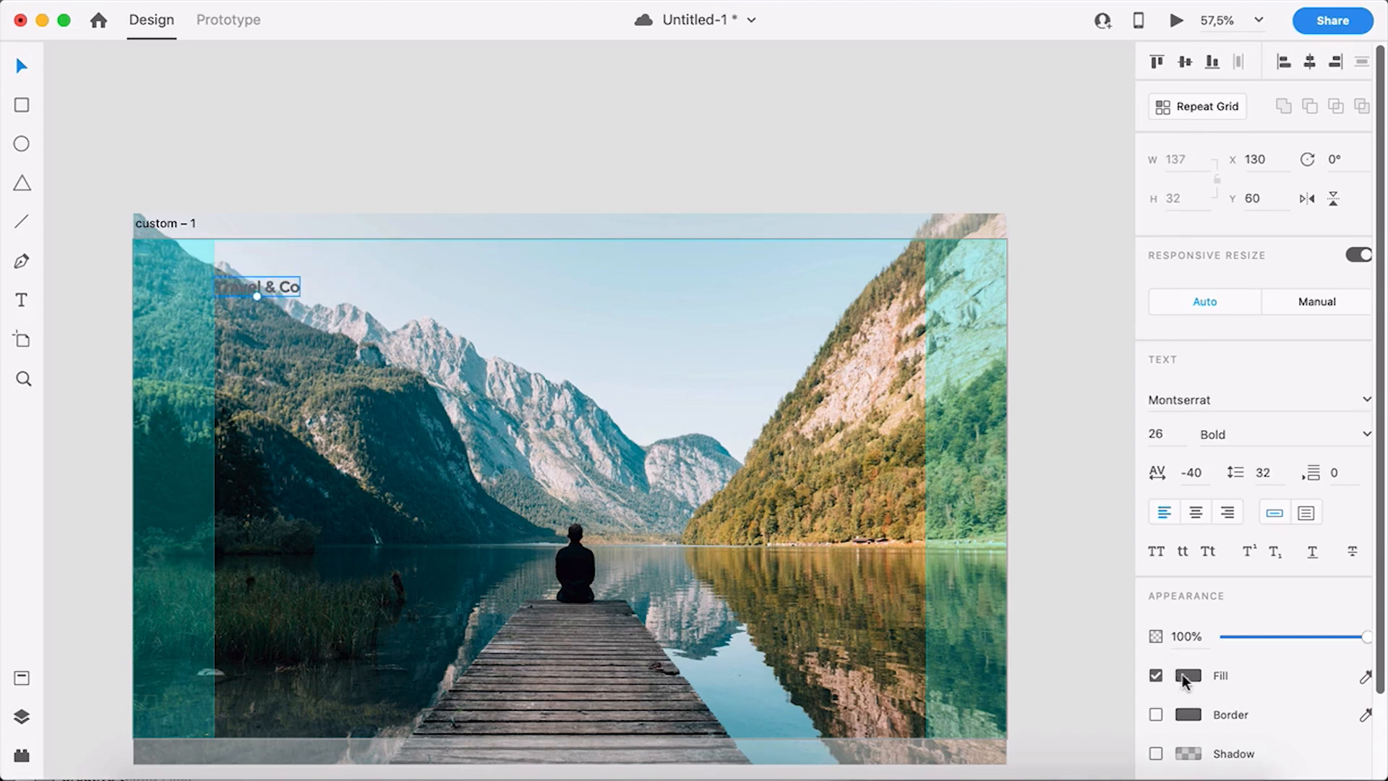
- Change the Travel & Co text's fill to white (#FFFFFF) and deselect it
scroll(1204, 687, "down", 1)
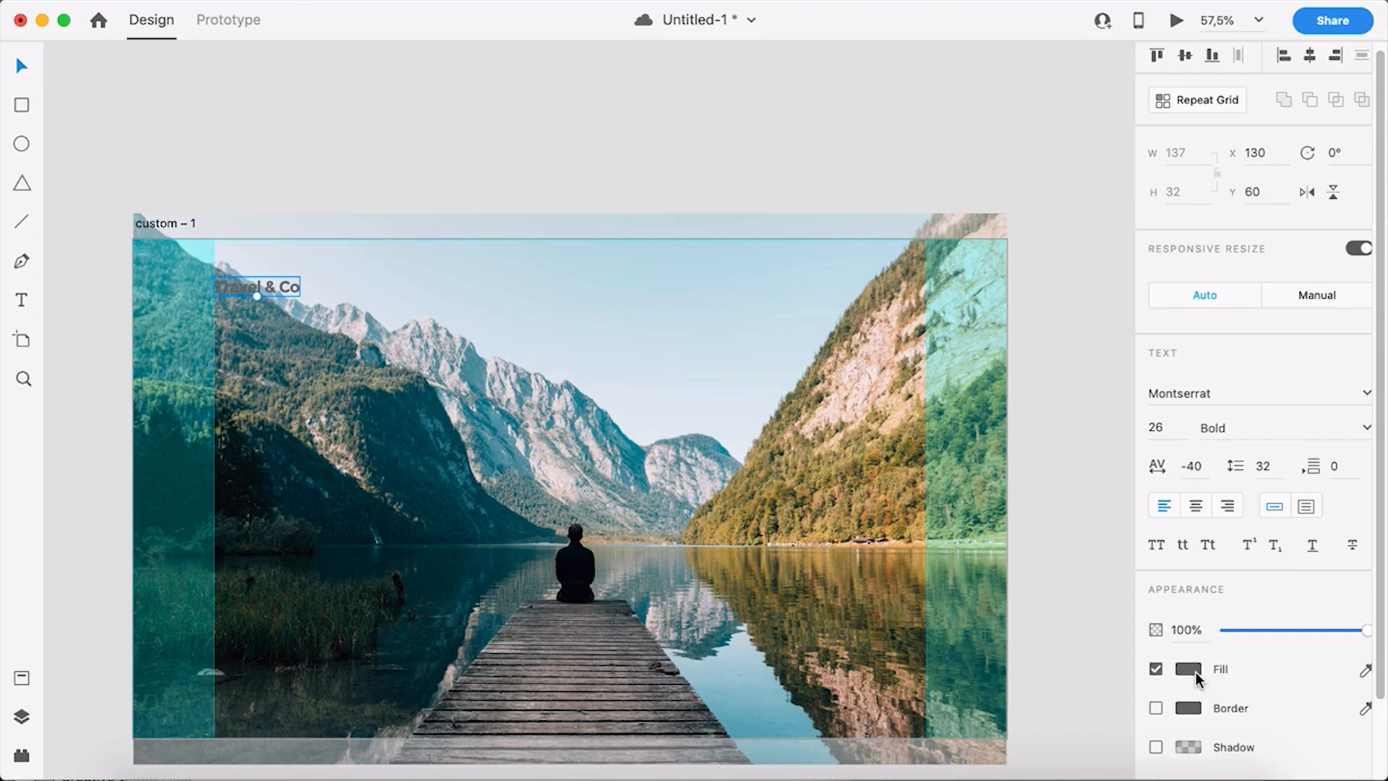
left_click(1189, 671)
mouse_move(945, 588)
left_mouse_down()
mouse_move(1006, 578)
mouse_move(957, 620)
mouse_move(976, 593)
mouse_move(853, 470)
left_mouse_up()
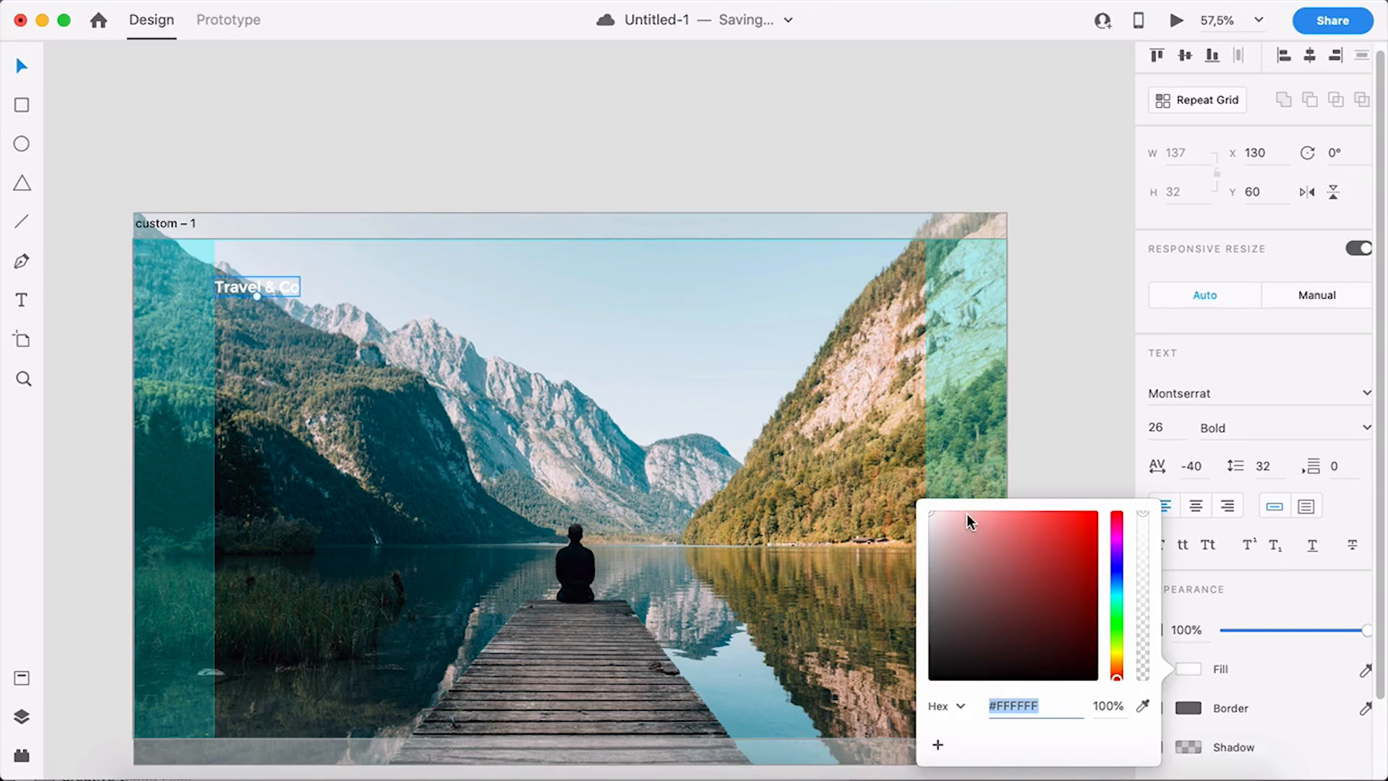
left_click(405, 127)
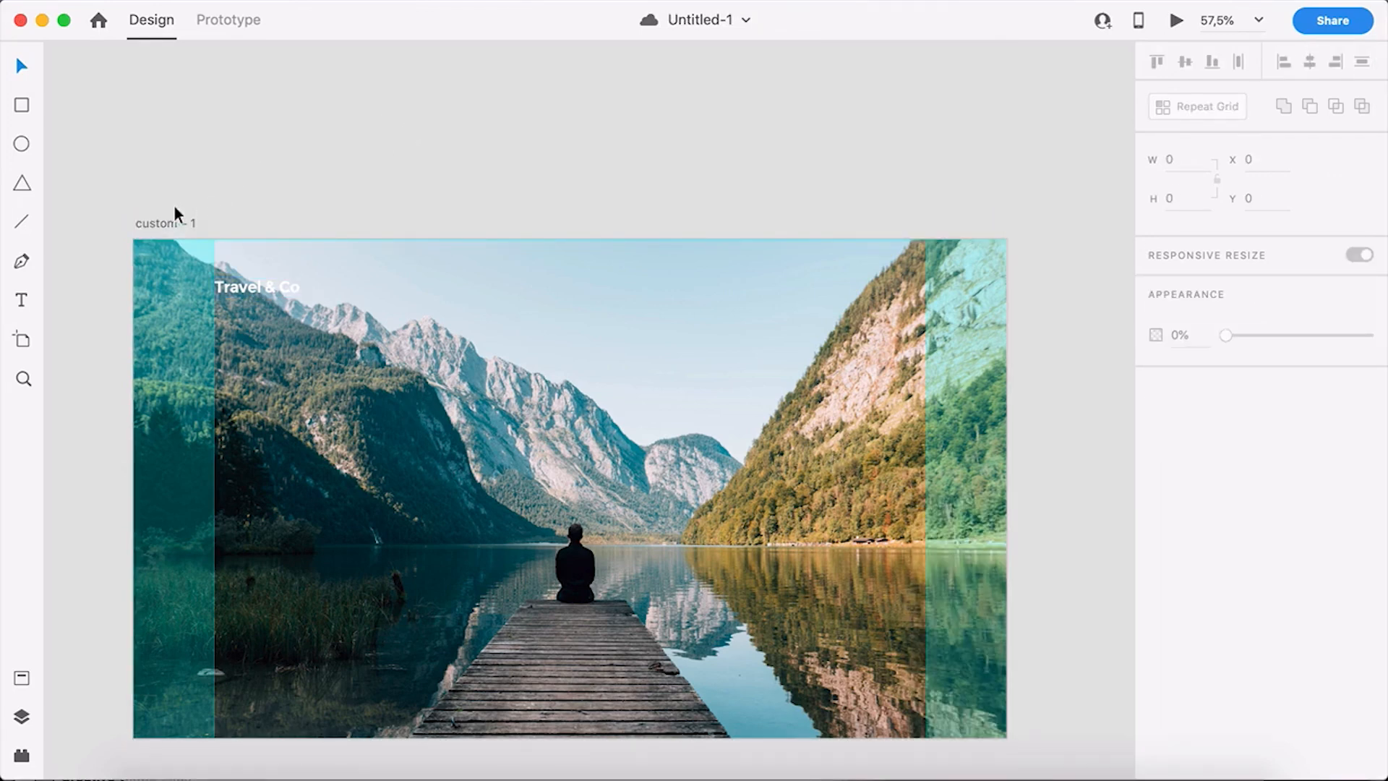
- View the artboard with its layout grid hidden, turn the grid back on and deselect the artboard
left_click(172, 225)
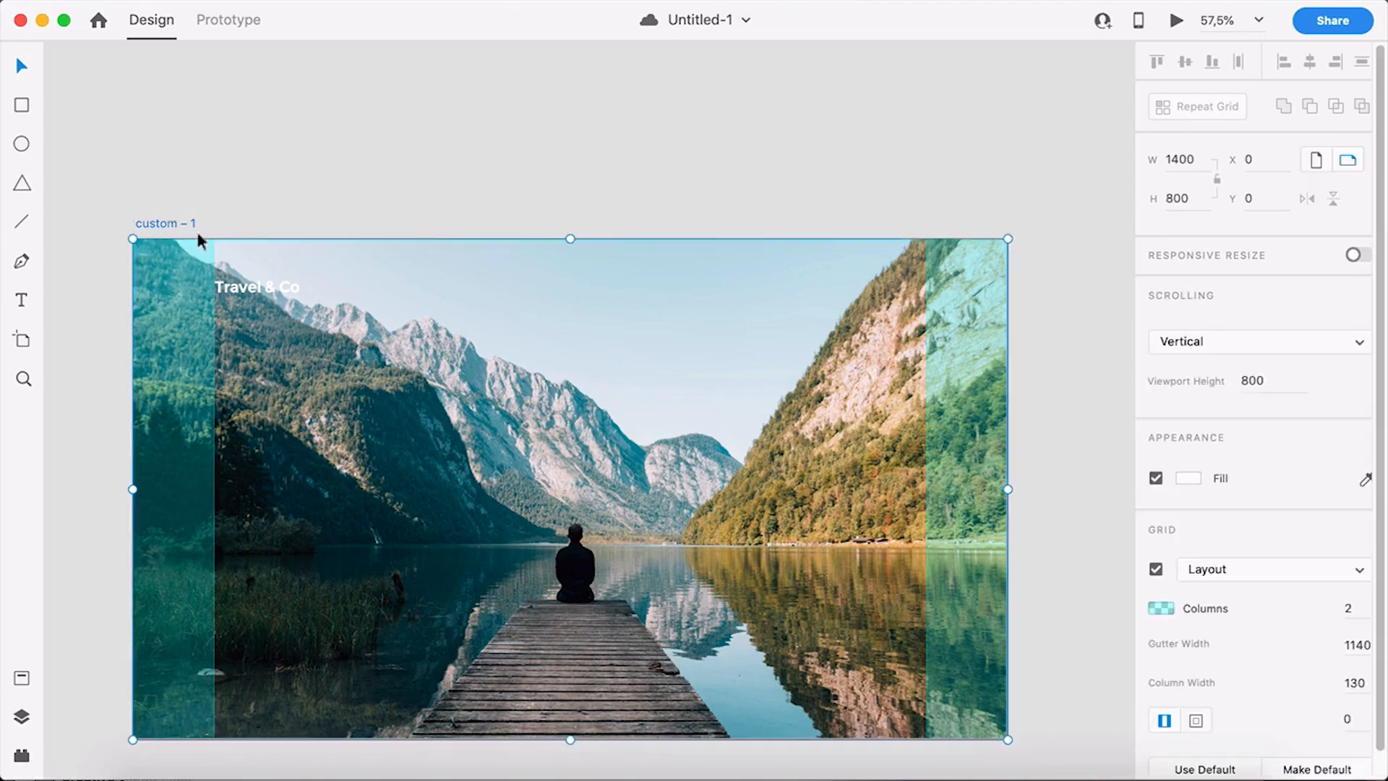
left_click(1156, 569)
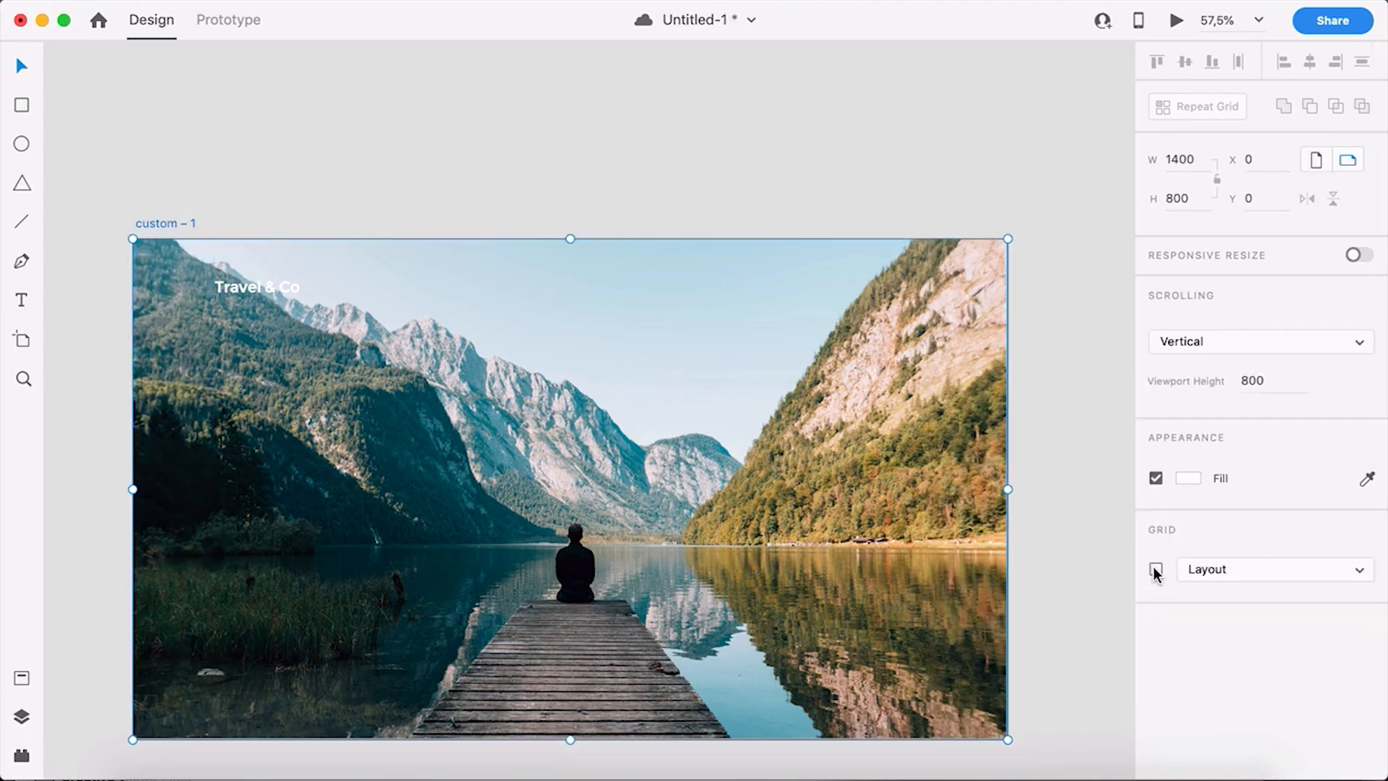
left_click(1156, 569)
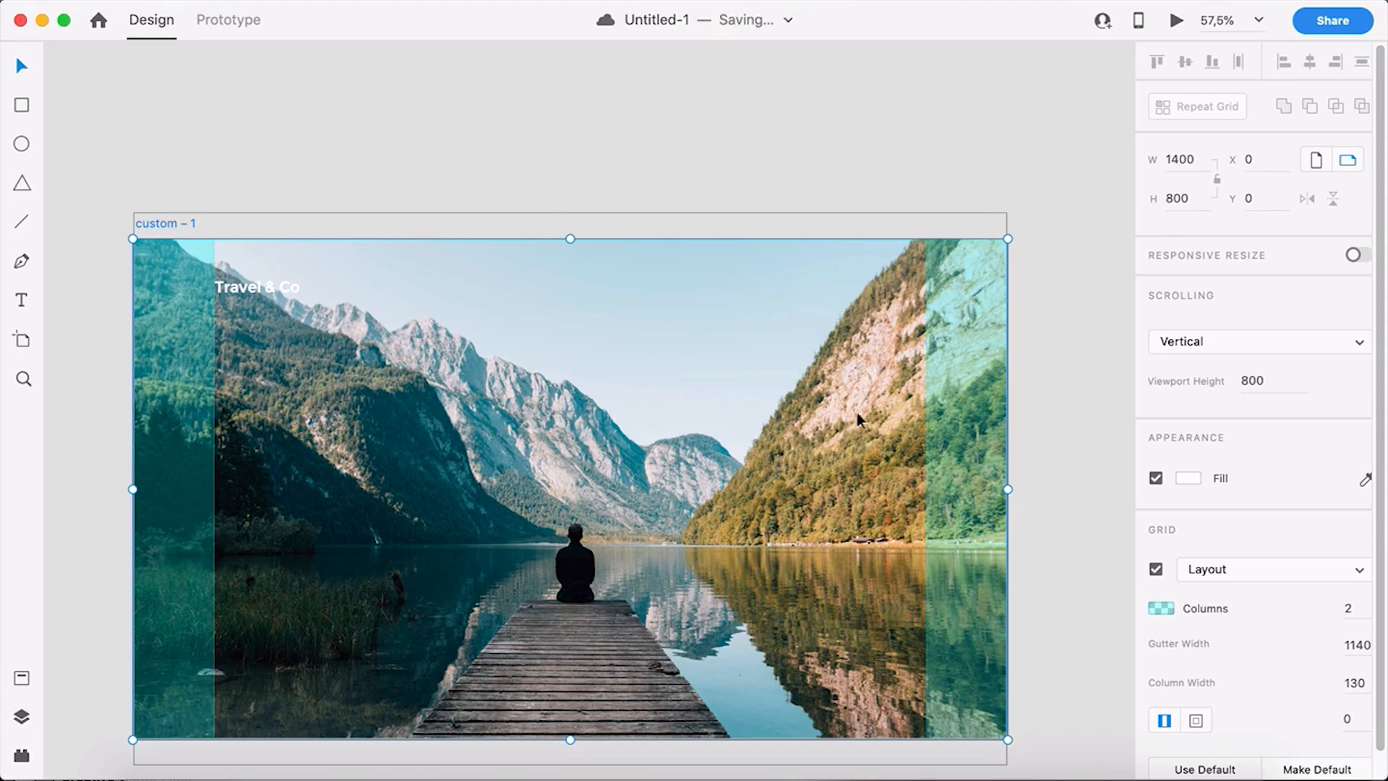
left_click(304, 195)
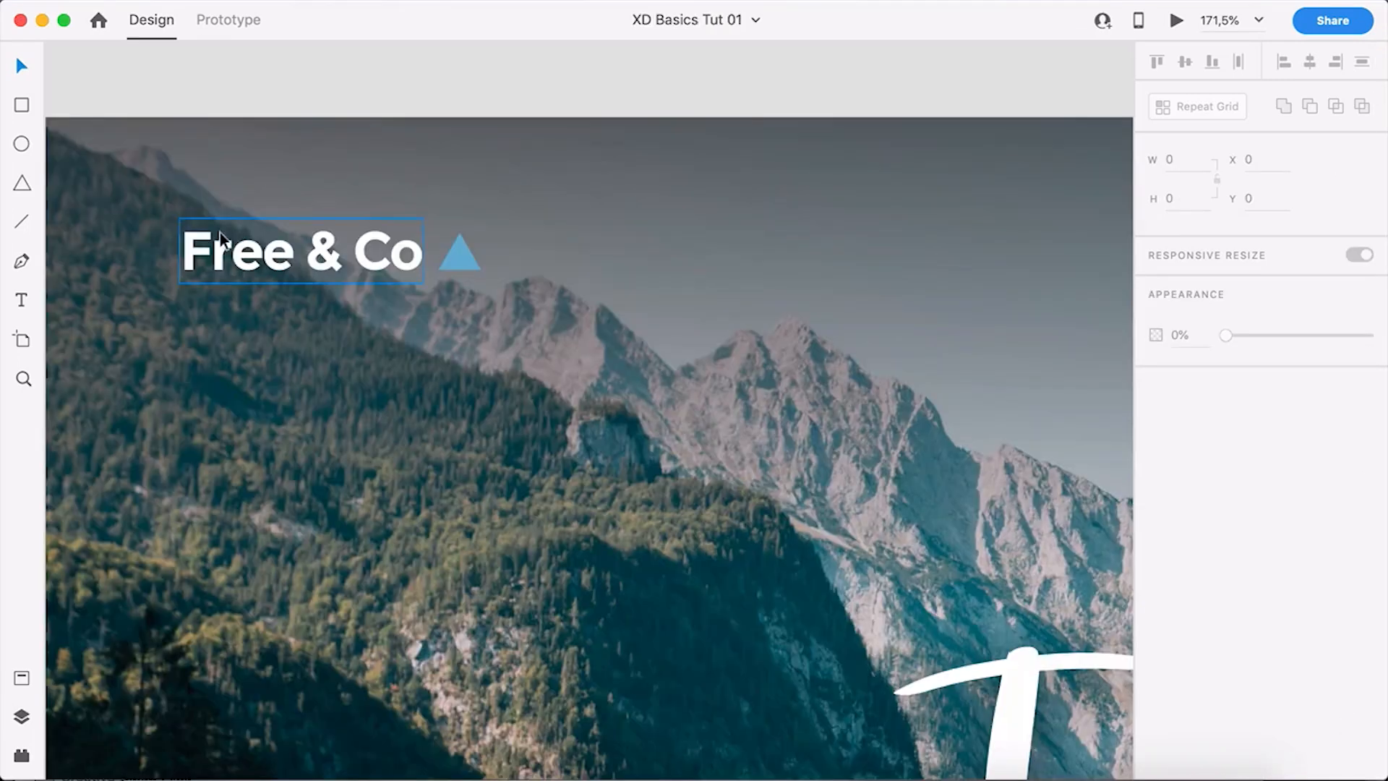
- Switch to the XD Basics Tut 01 document and examine the blue triangle beside the Free & Co logo
scroll(219, 232, "up", 3)
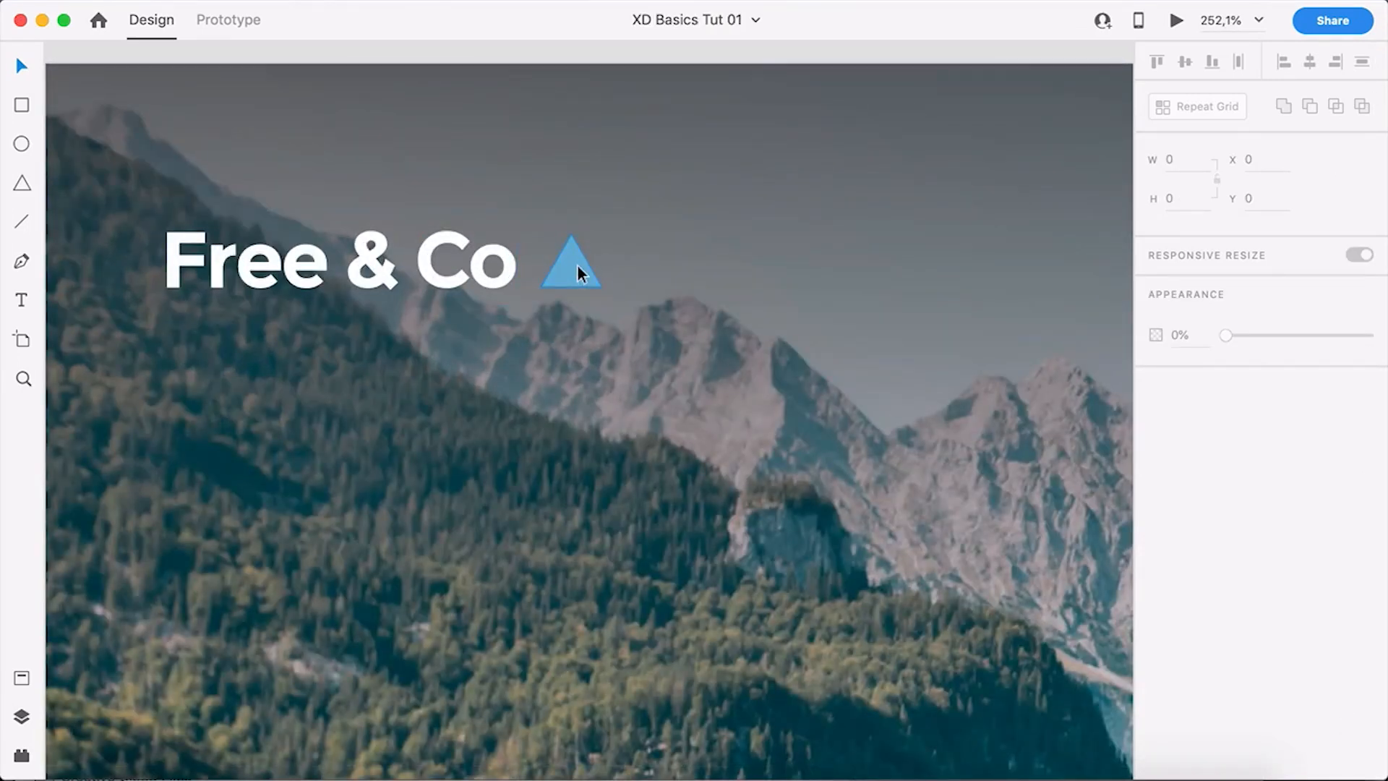
scroll(578, 266, "down", 3)
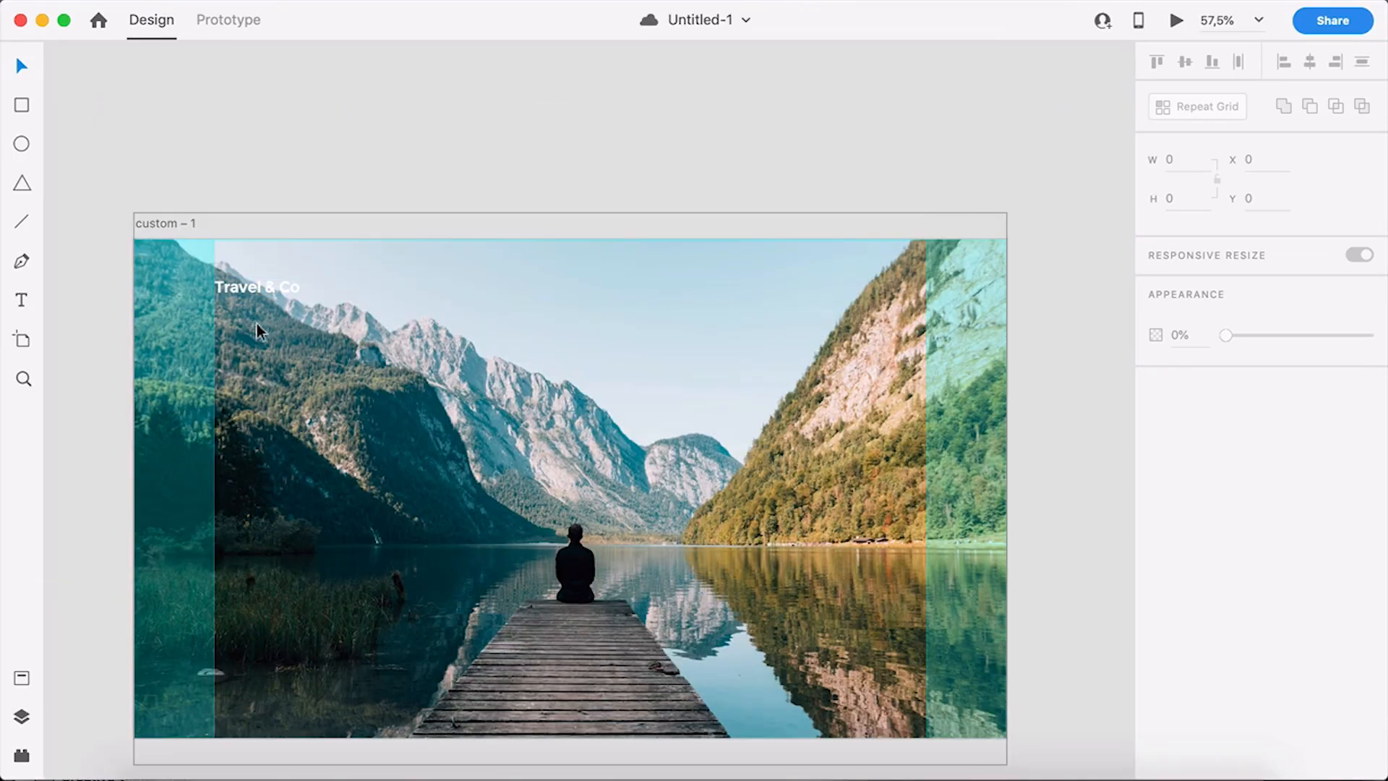
- Draw a triangle about 22 wide and 19 high just after the Travel & Co text
scroll(176, 288, "up", 2)
scroll(228, 293, "up", 5)
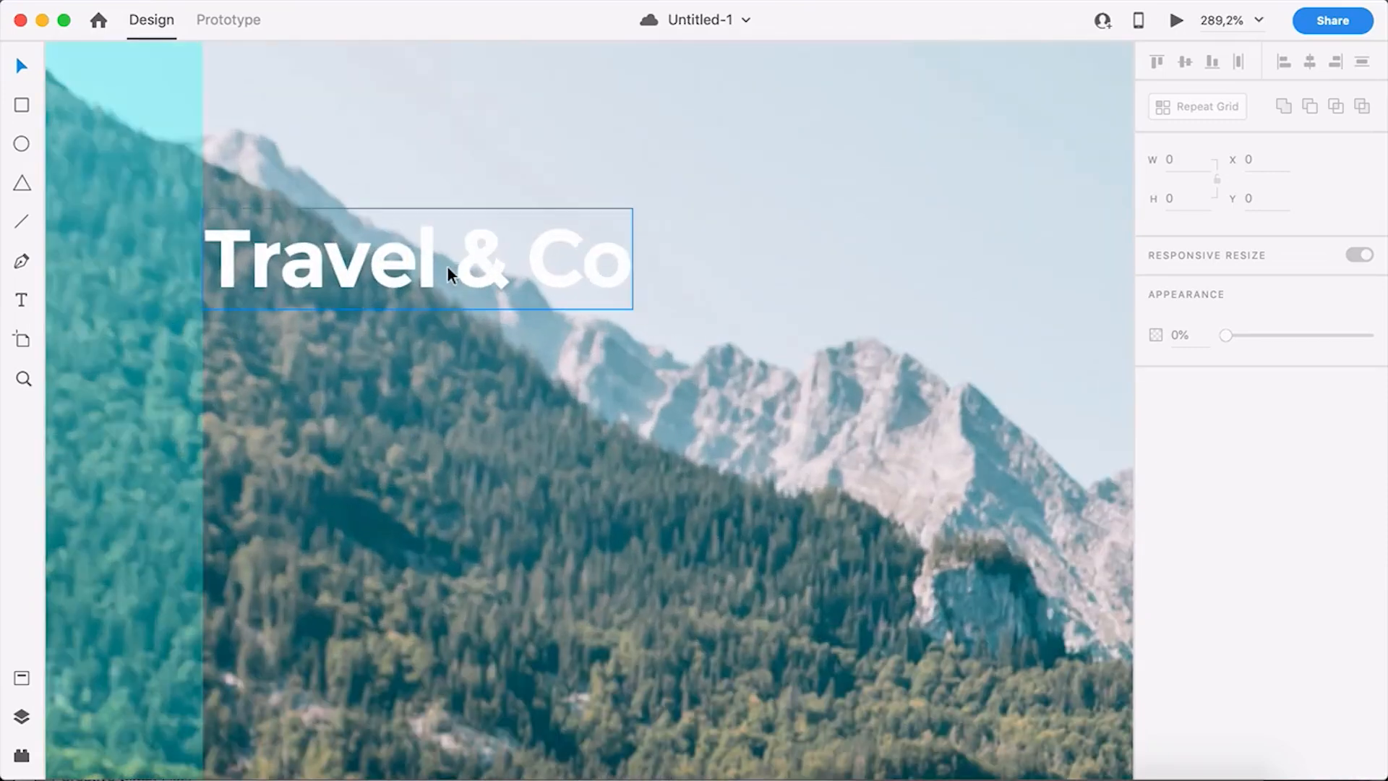
left_click(448, 268)
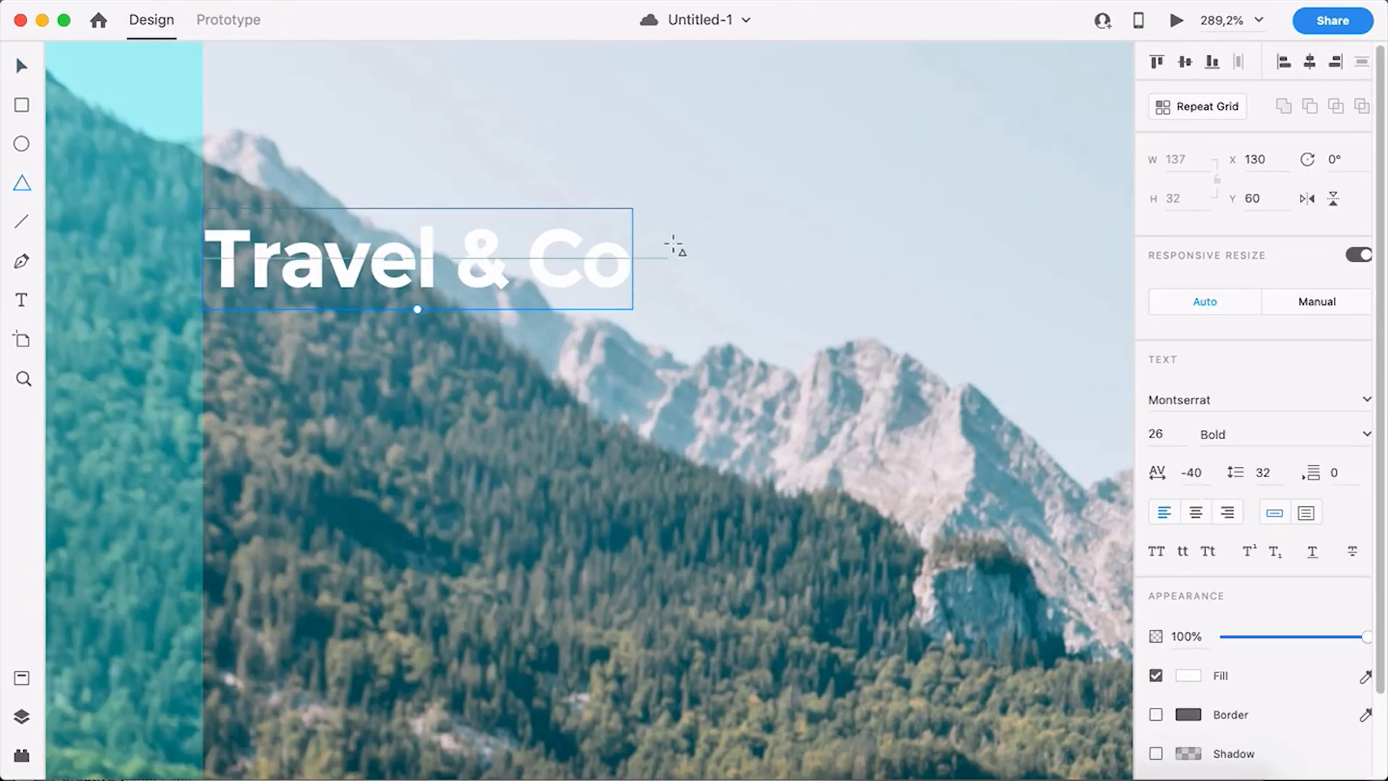
mouse_move(674, 223)
left_mouse_down()
mouse_move(763, 296)
mouse_move(737, 304)
mouse_move(841, 621)
mouse_move(771, 181)
mouse_move(551, 645)
mouse_move(958, 195)
mouse_move(721, 230)
mouse_move(679, 275)
mouse_move(769, 390)
mouse_move(713, 310)
mouse_move(663, 275)
mouse_move(679, 302)
left_mouse_up()
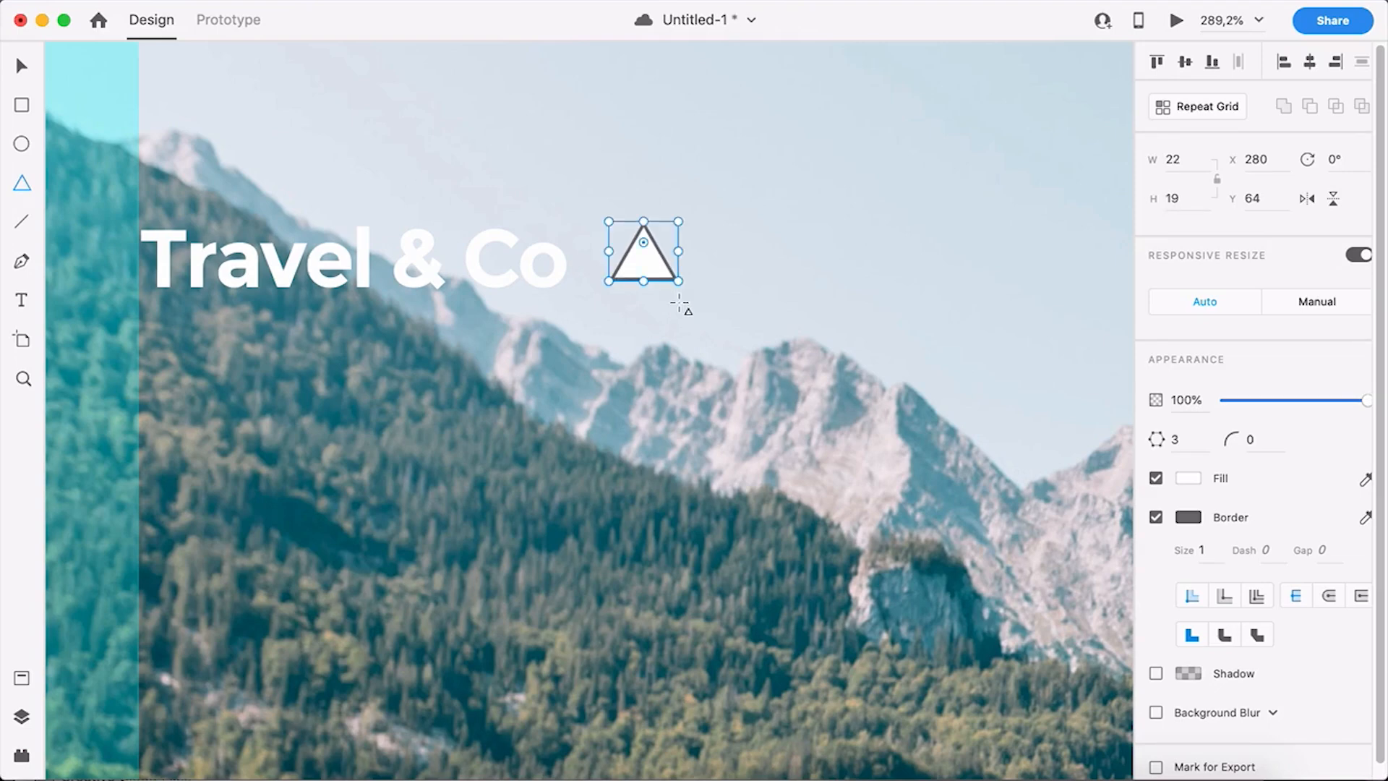
key("v")
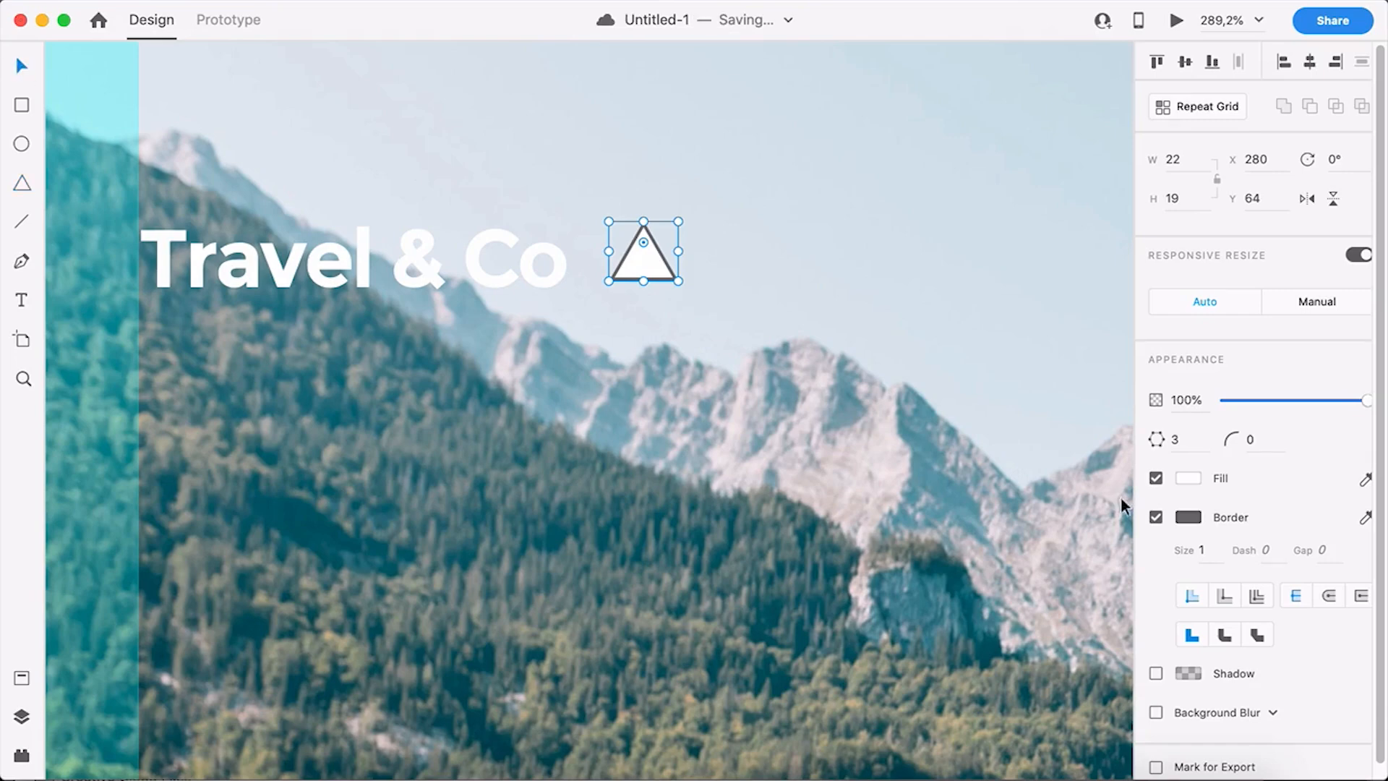
- Remove the triangle's border and change its fill to light blue (#4CBDD8)
left_click(1156, 518)
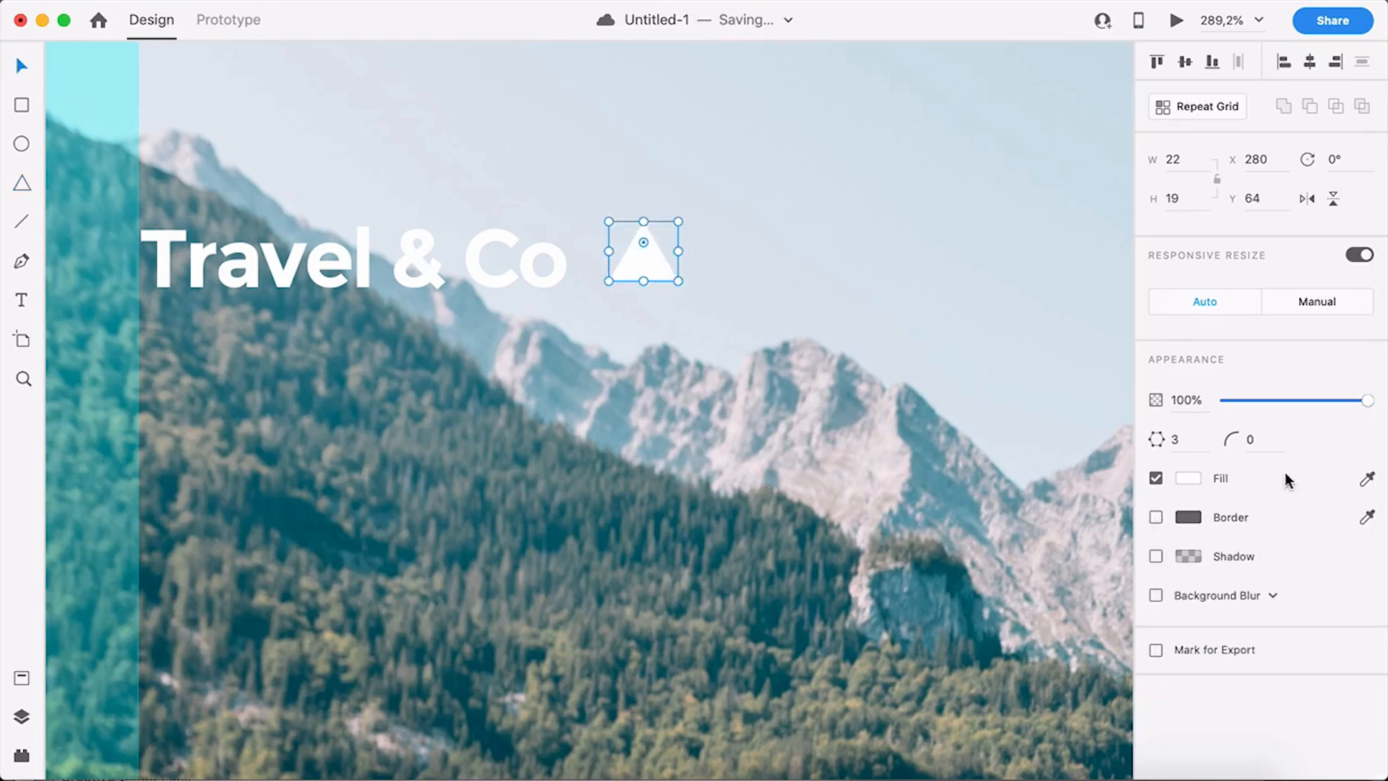
left_click(1187, 476)
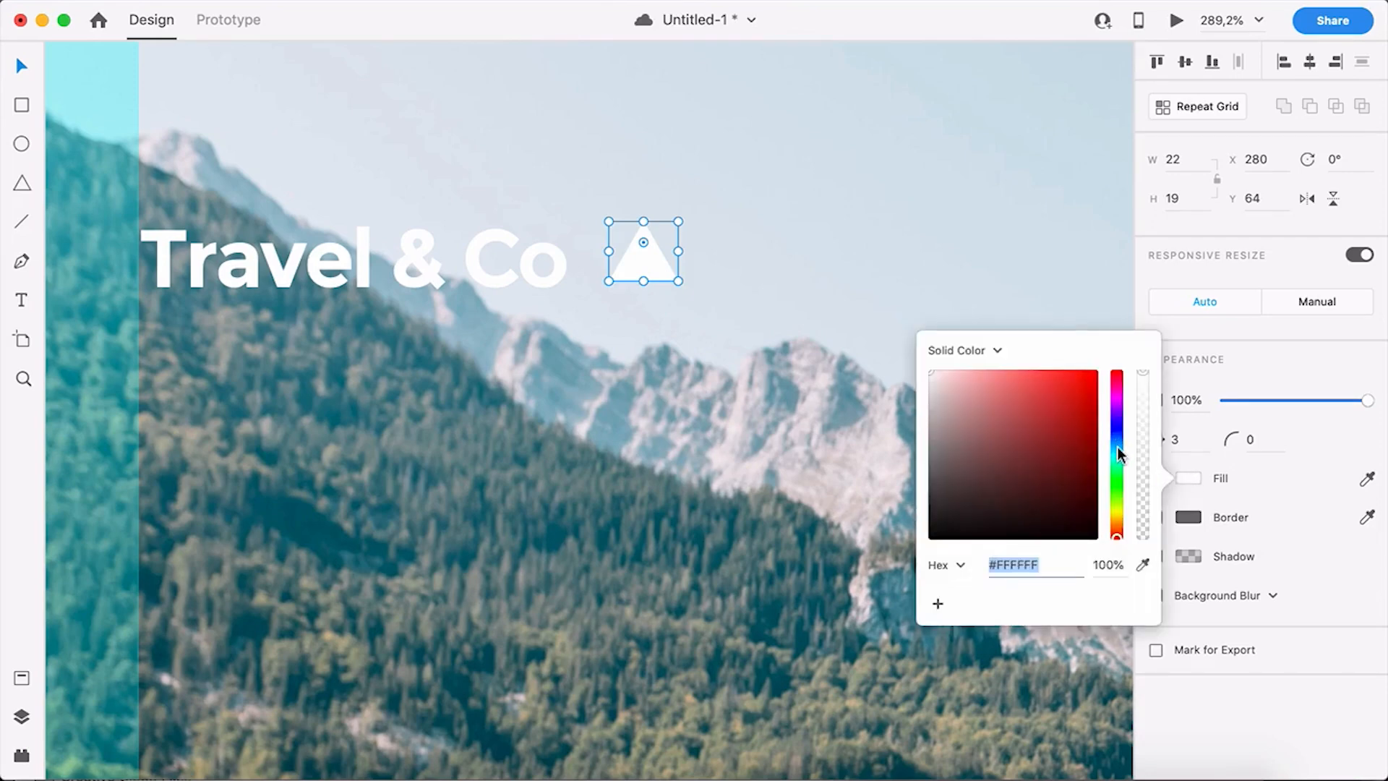
left_click(1117, 447)
left_click(1039, 393)
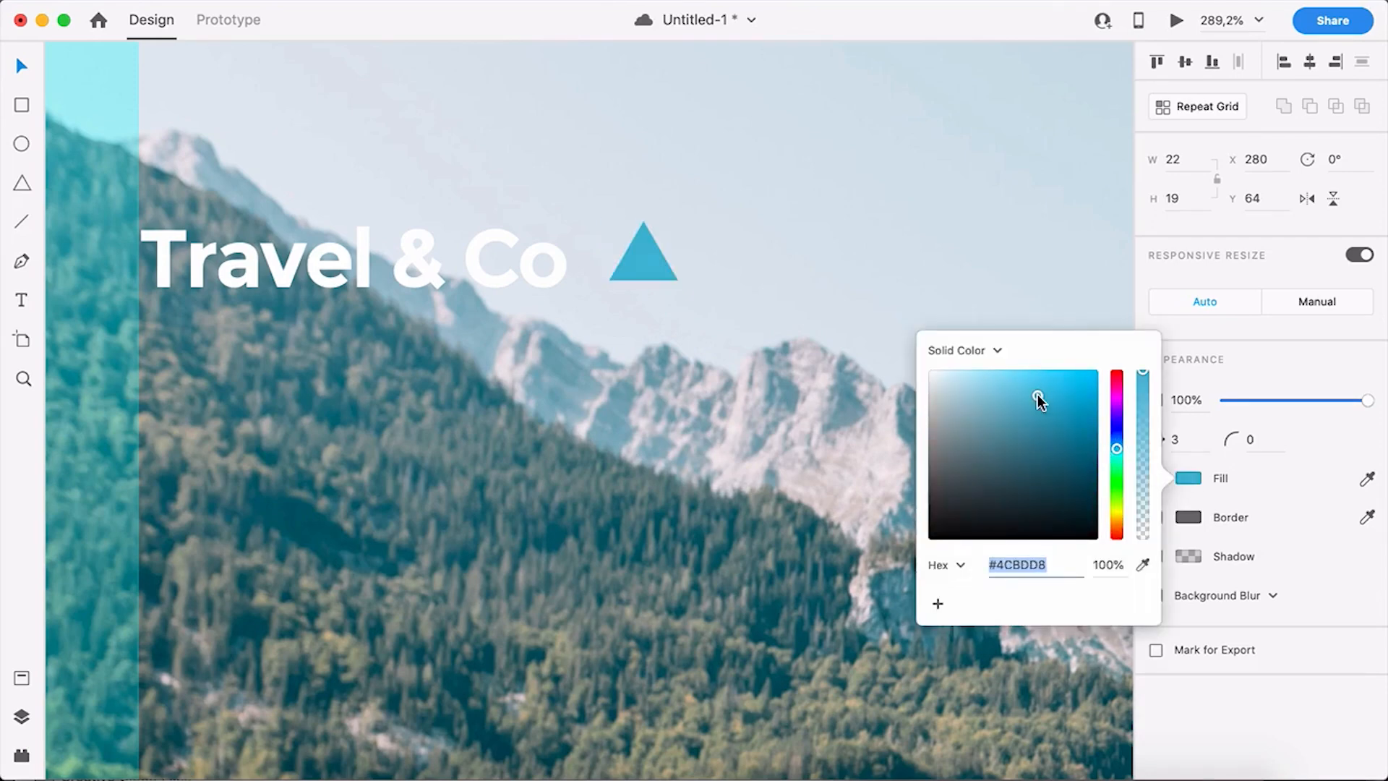
left_click(22, 67)
- Shrink the triangle to about 17 by 15 and place it near X 274, Y 69, vertically centred on the Travel & Co text
scroll(557, 267, "up", 5)
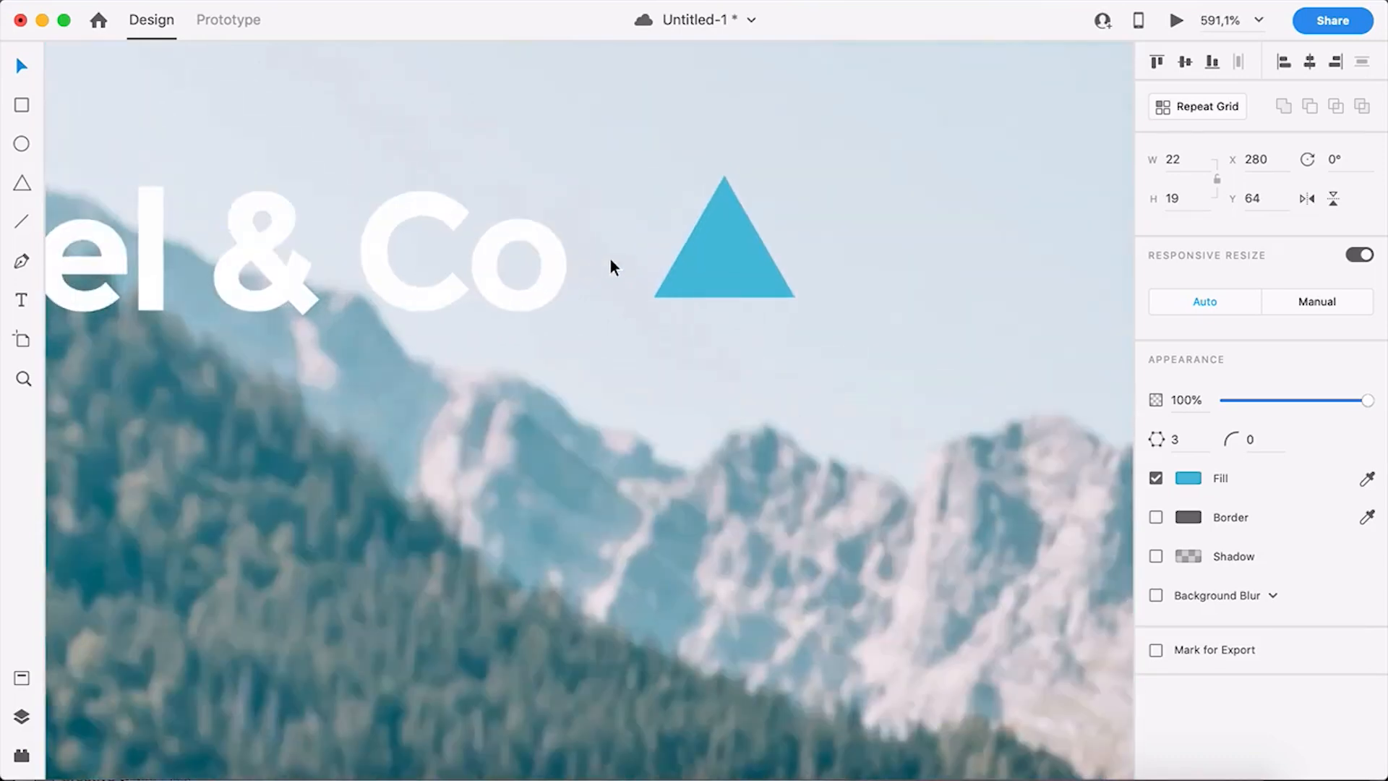
left_click_drag(725, 269, 683, 275)
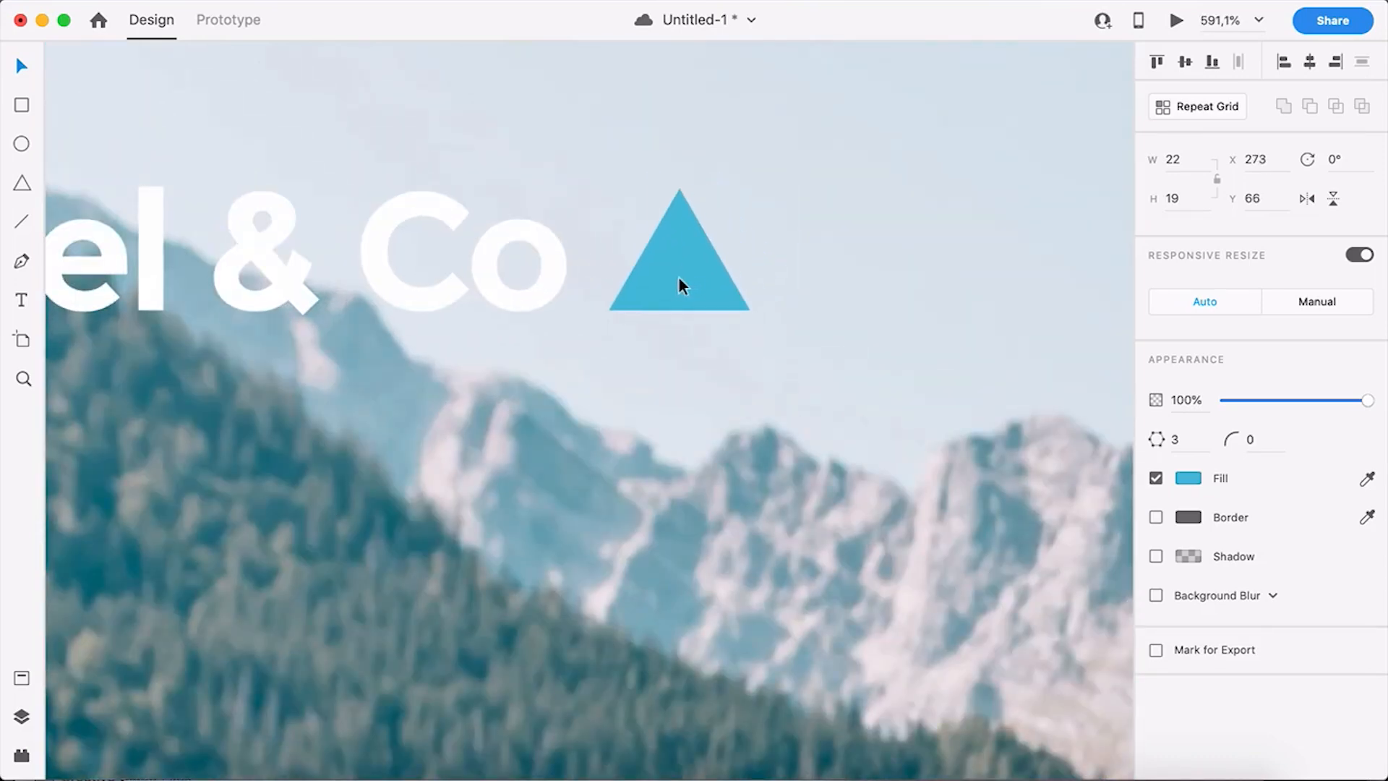
key("Right")
key("Right")
scroll(740, 249, "down", 1)
left_click_drag(760, 244, 731, 258)
left_click_drag(674, 332, 665, 328)
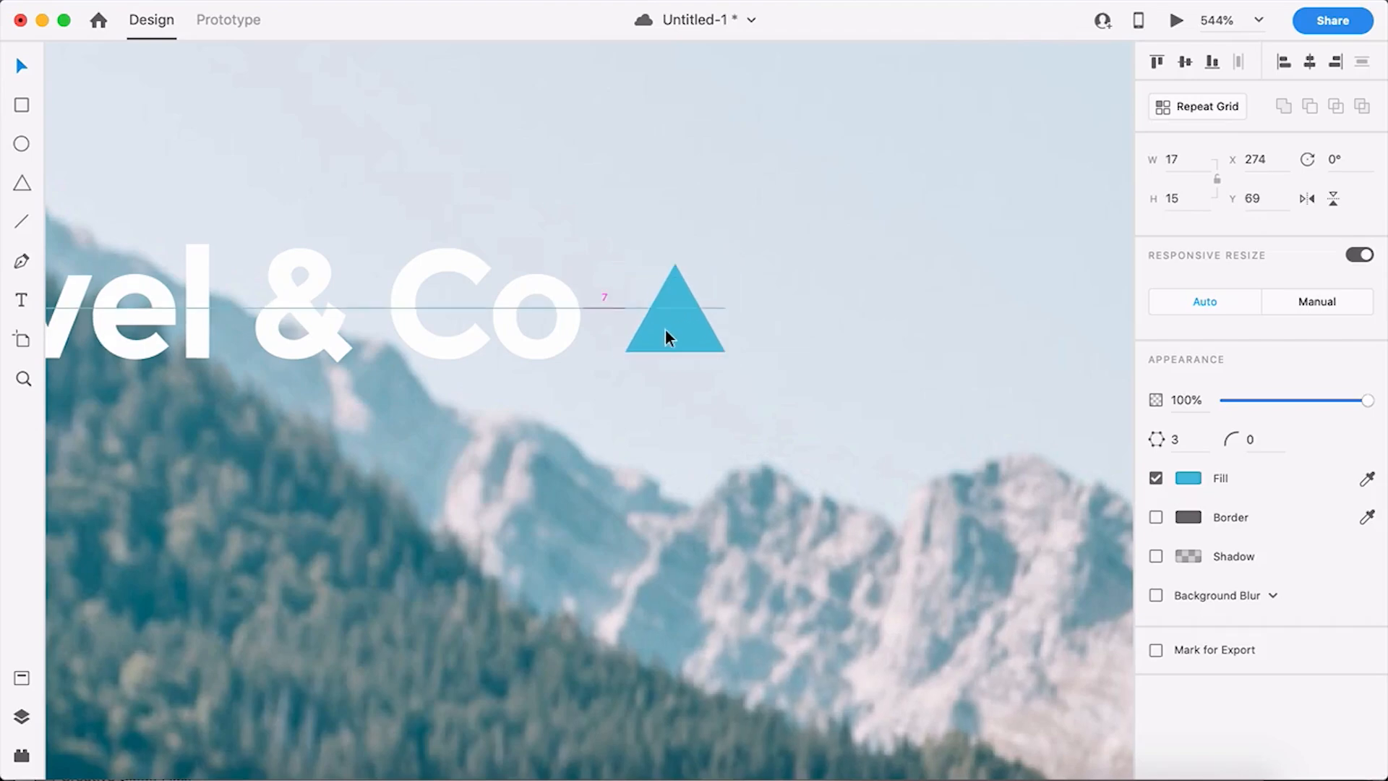
- Deselect the triangle and review the logo against the whole artboard
scroll(665, 329, "down", 5)
left_click(641, 188)
left_click_drag(646, 181, 537, 159)
scroll(535, 269, "down", 5)
left_click_drag(607, 202, 415, 167)
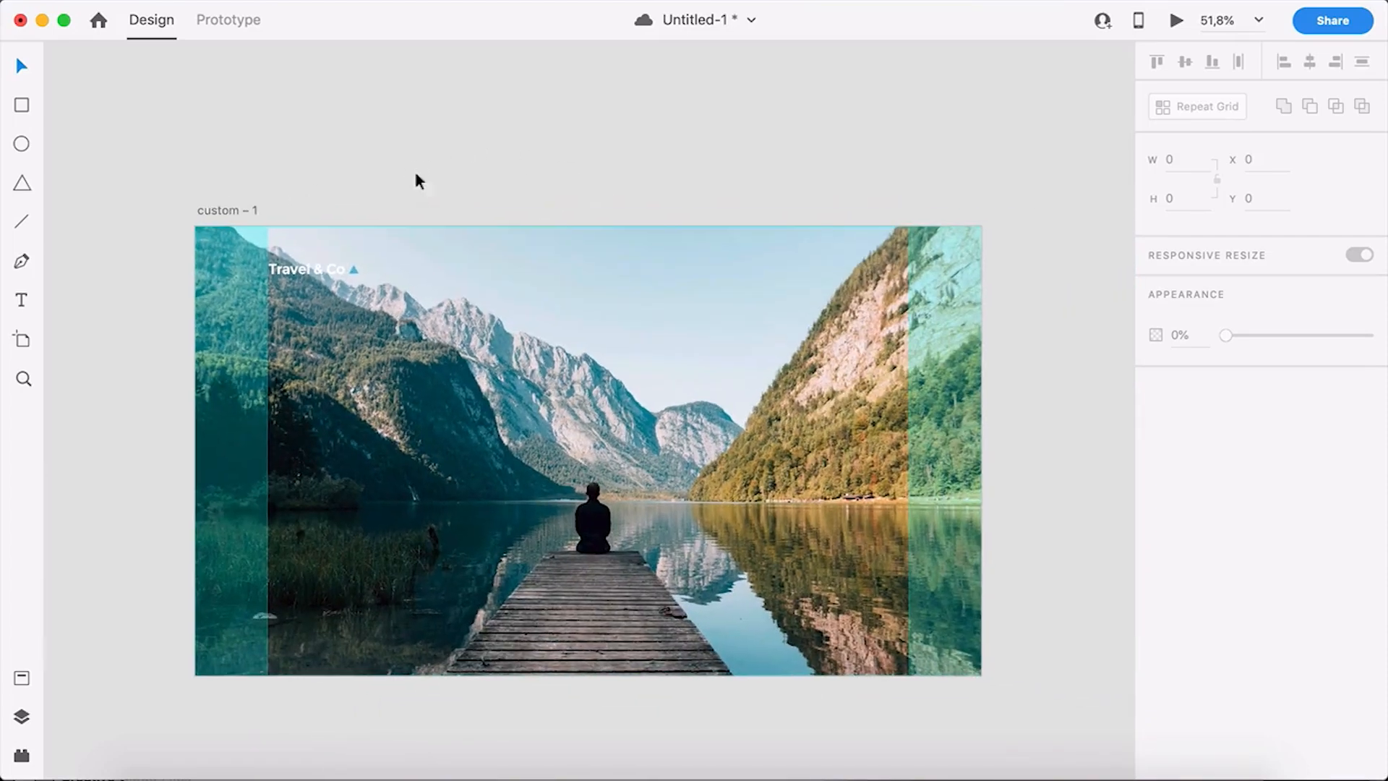
scroll(402, 280, "up", 2)
scroll(444, 311, "down", 1)
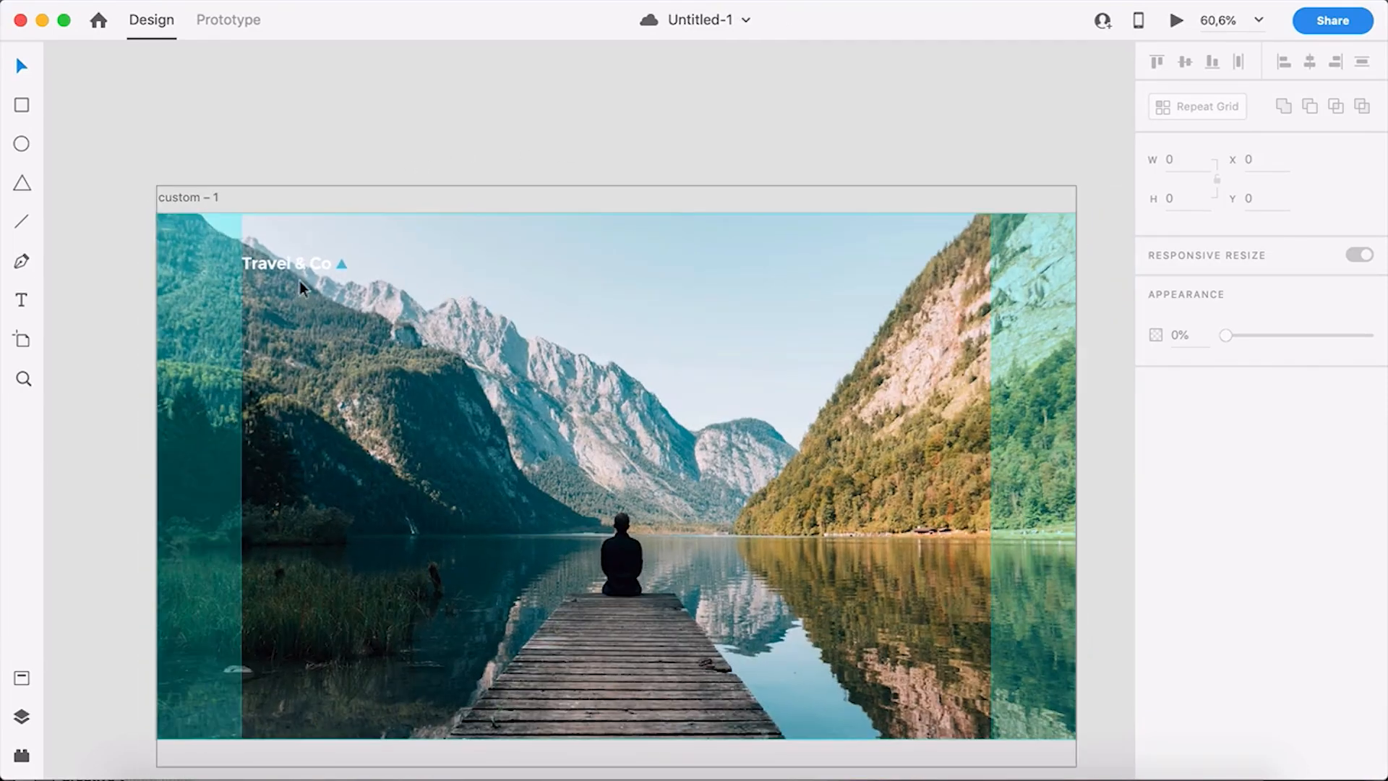
left_click_drag(319, 270, 406, 342)
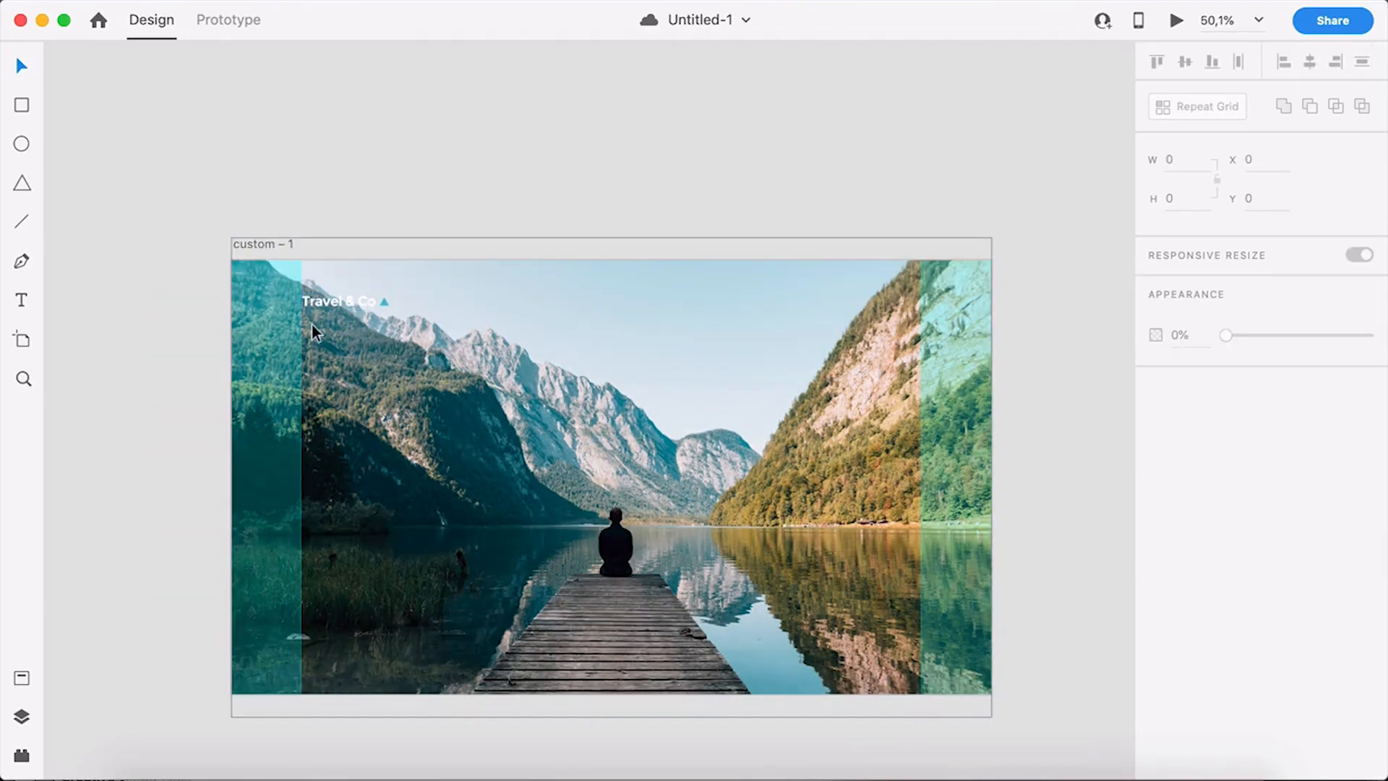
- Group the Travel & Co text with the blue triangle and deselect the group
scroll(311, 324, "up", 5)
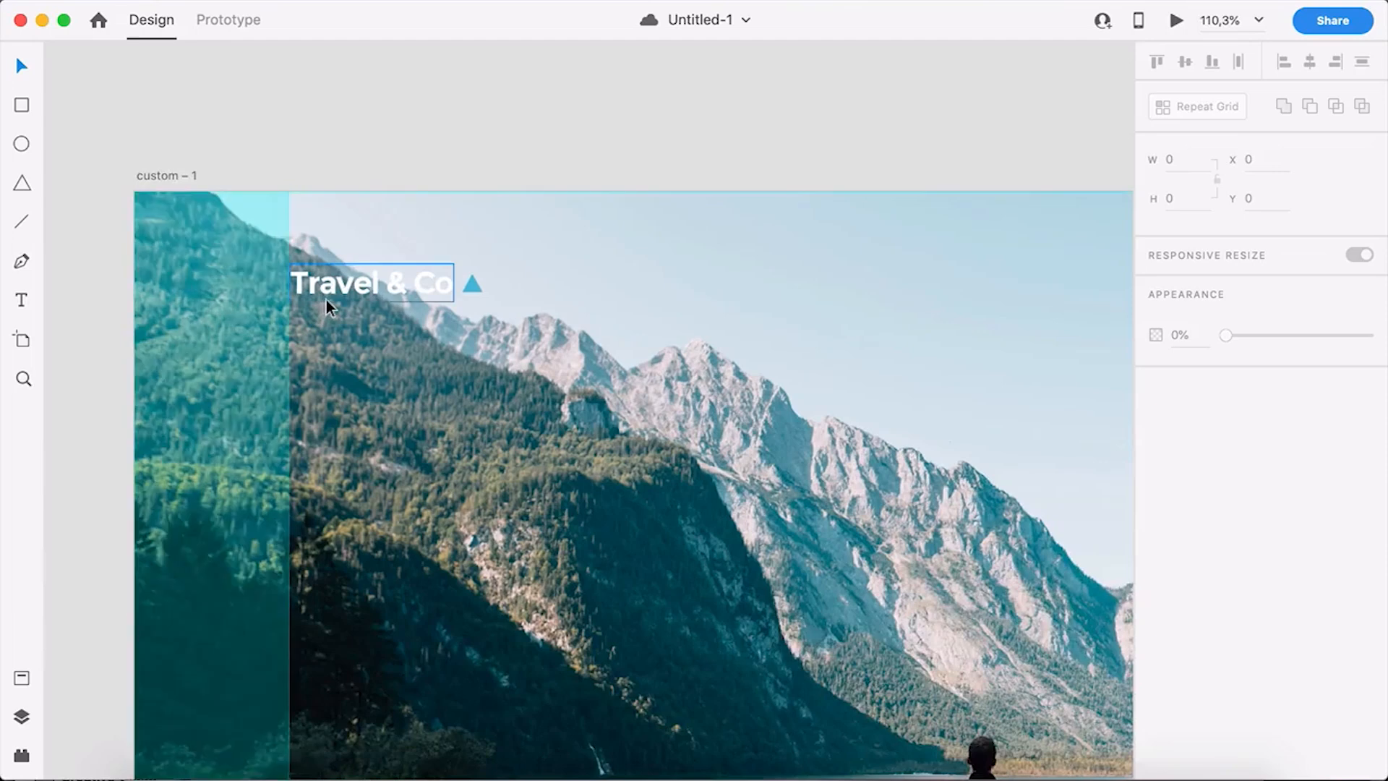
scroll(327, 299, "up", 4)
left_click(476, 271)
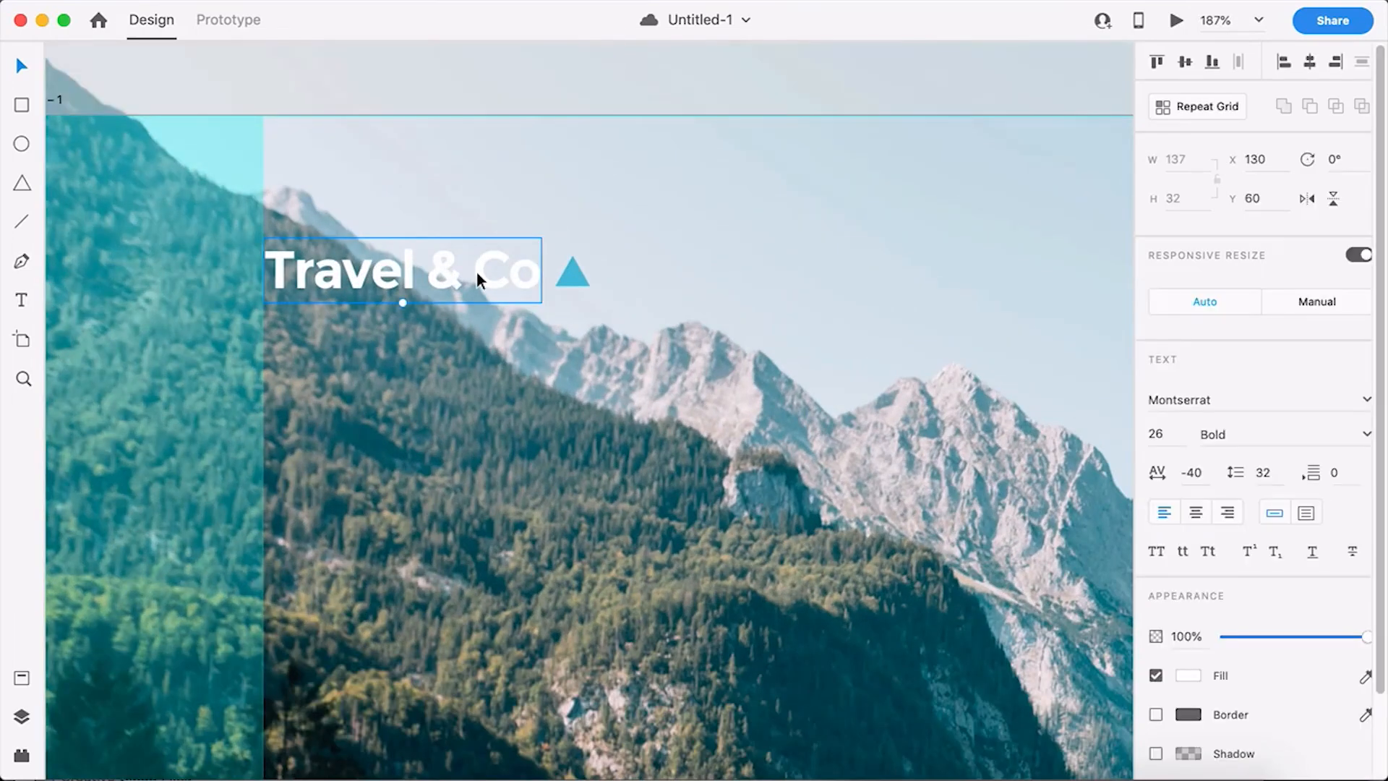
left_click(574, 275, "shift")
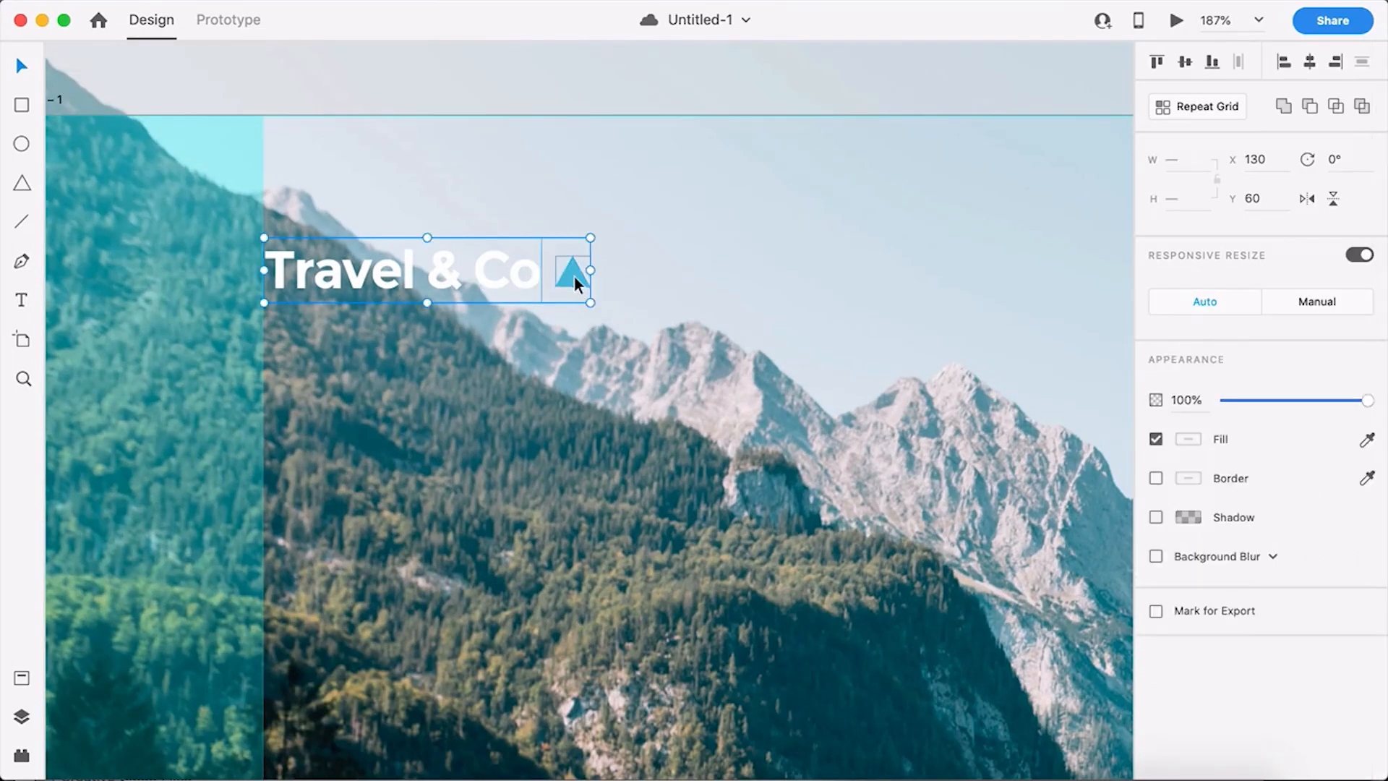
right_click(479, 262)
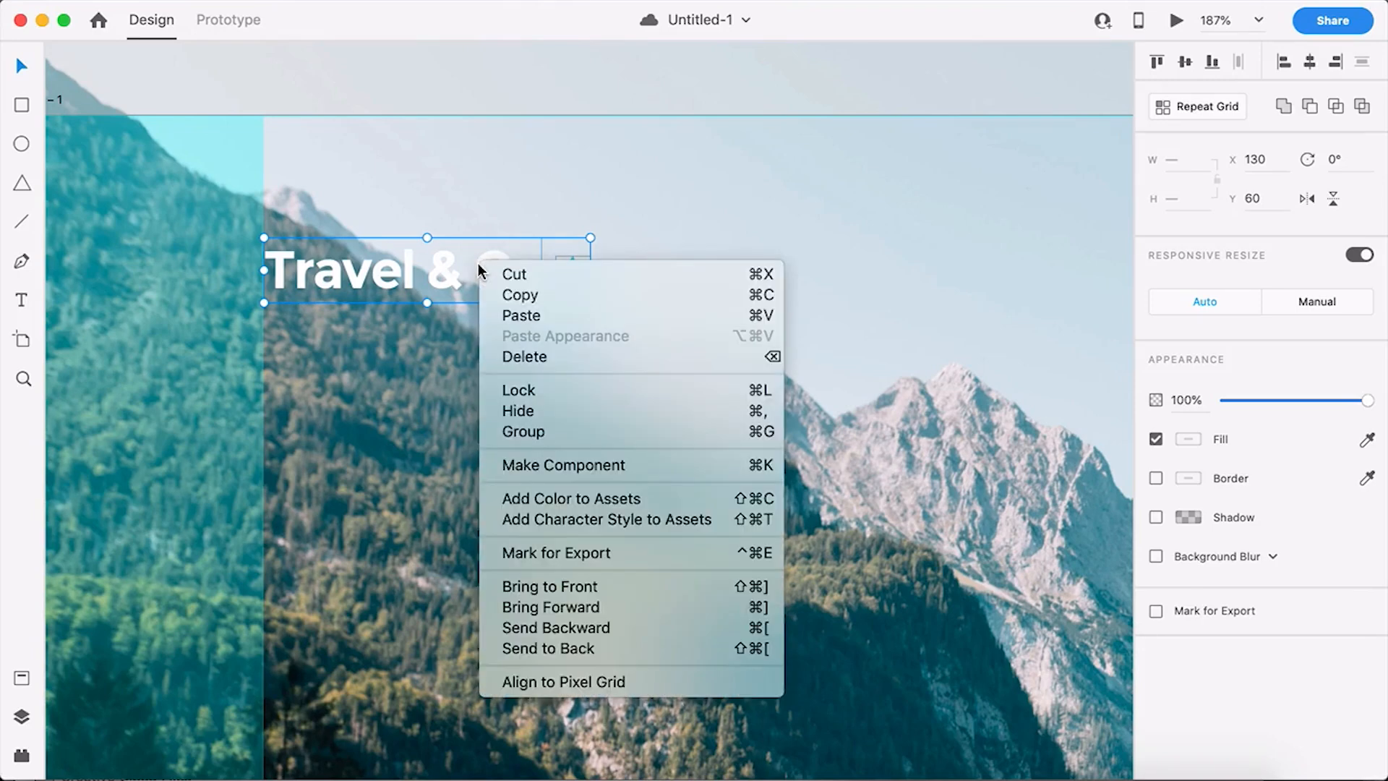
left_click(566, 432)
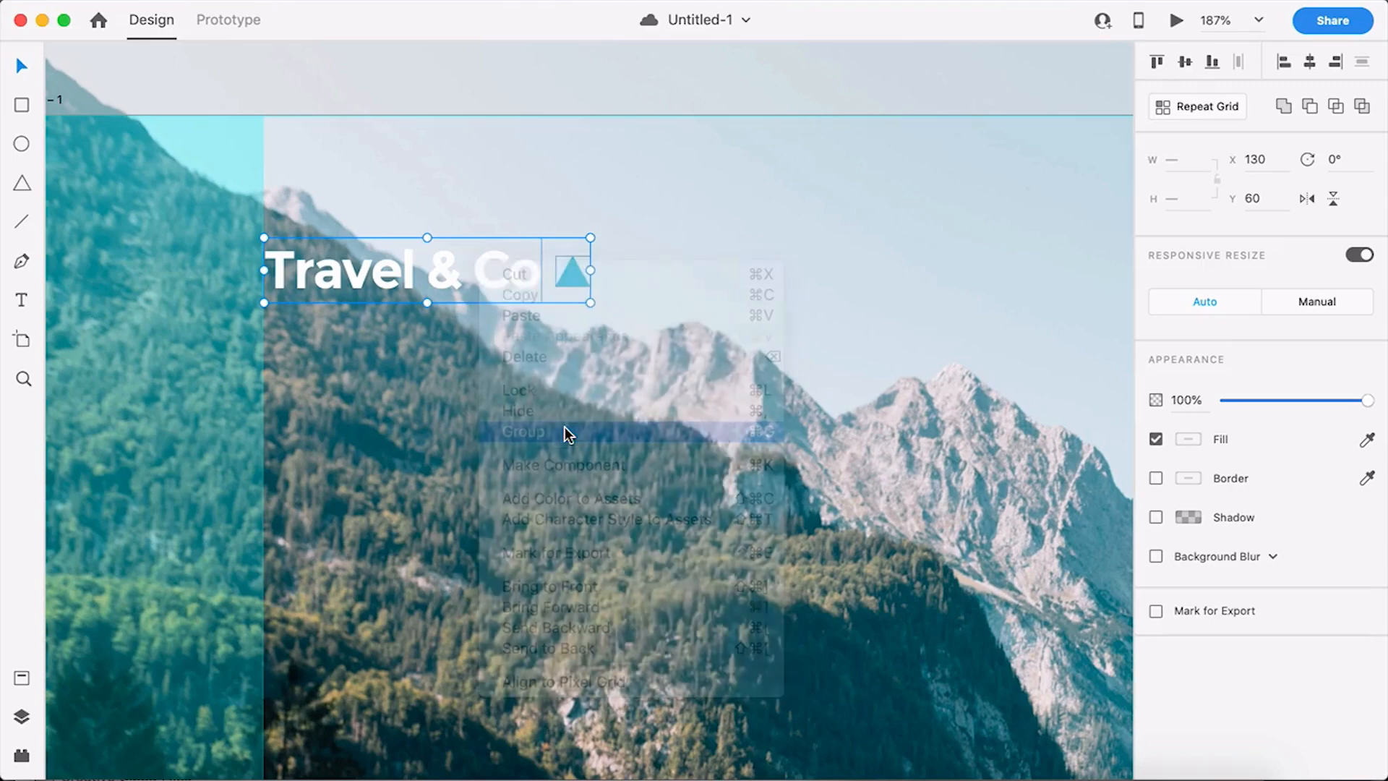
scroll(460, 319, "down", 3)
mouse_move(470, 298)
left_mouse_down()
mouse_move(537, 402)
mouse_move(531, 315)
mouse_move(506, 372)
mouse_move(466, 328)
mouse_move(453, 283)
left_mouse_up()
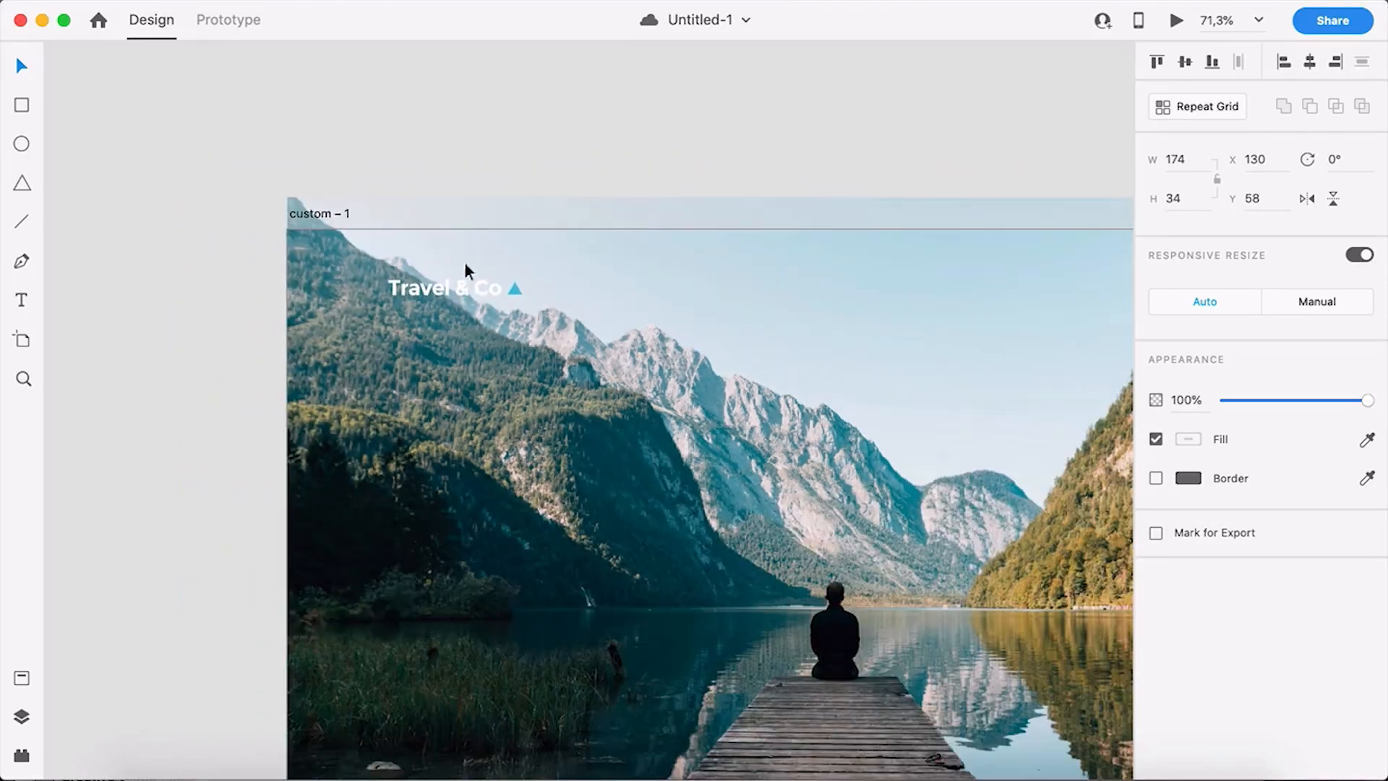
left_click(502, 159)
left_click_drag(518, 163, 406, 78)
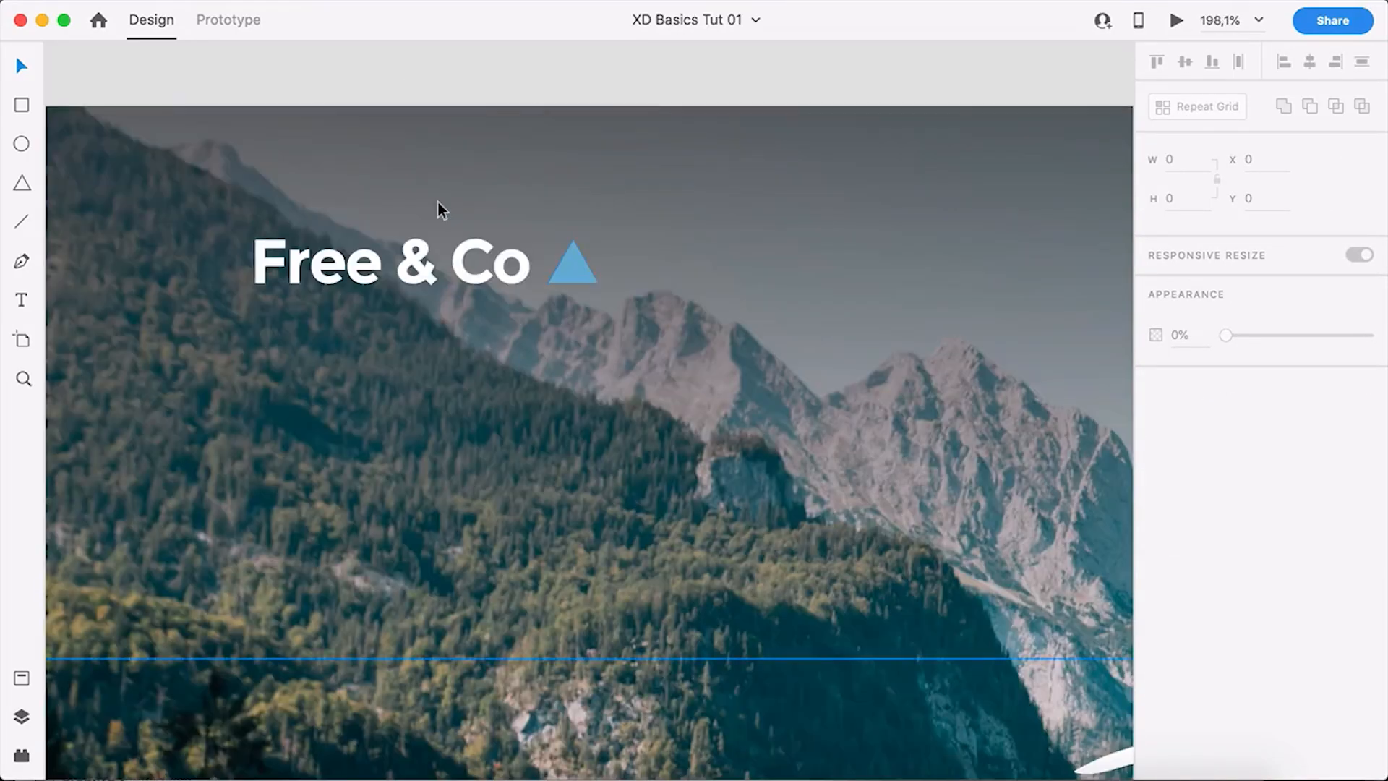
- Switch to the XD Basics Tut 01 document and examine the 03 /07 counter near the bottom of its artboard
scroll(438, 203, "down", 5)
scroll(400, 498, "down", 5)
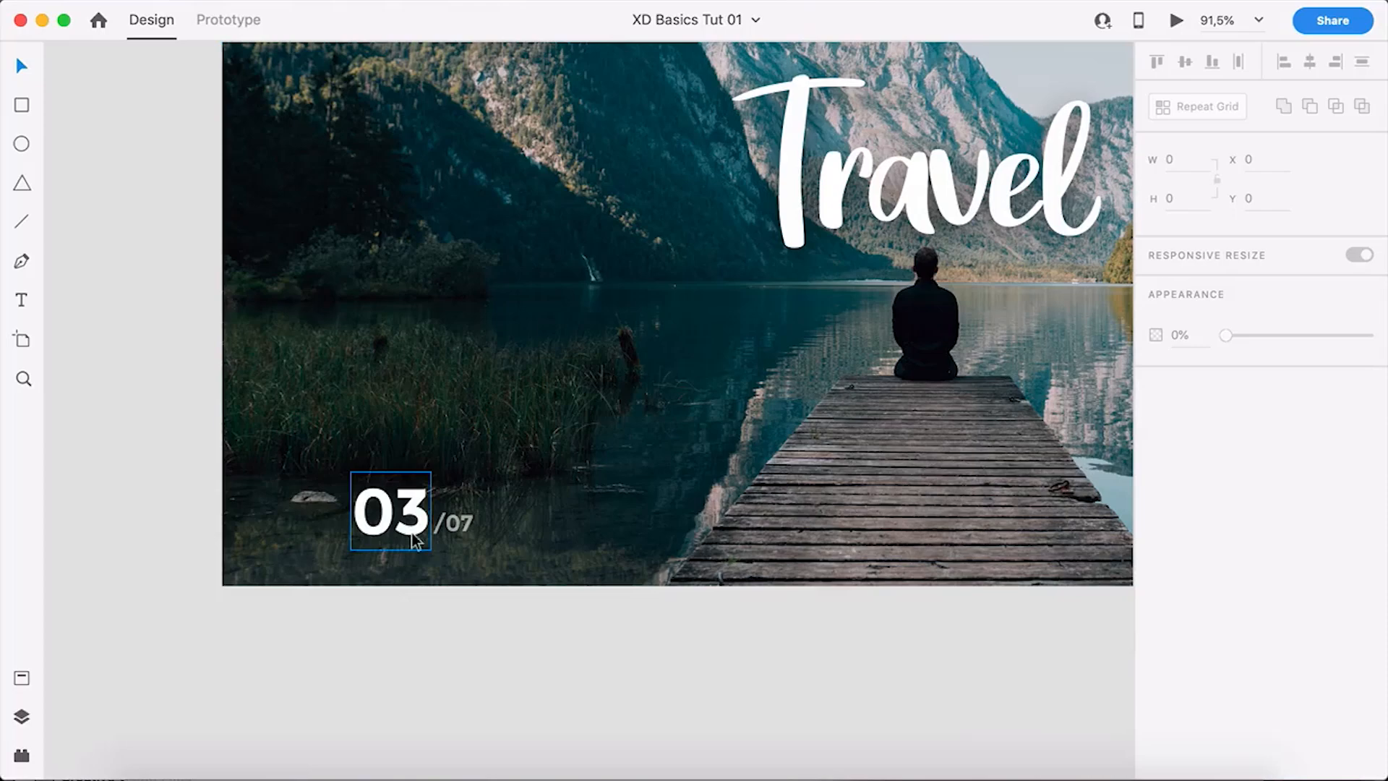
scroll(412, 532, "up", 5)
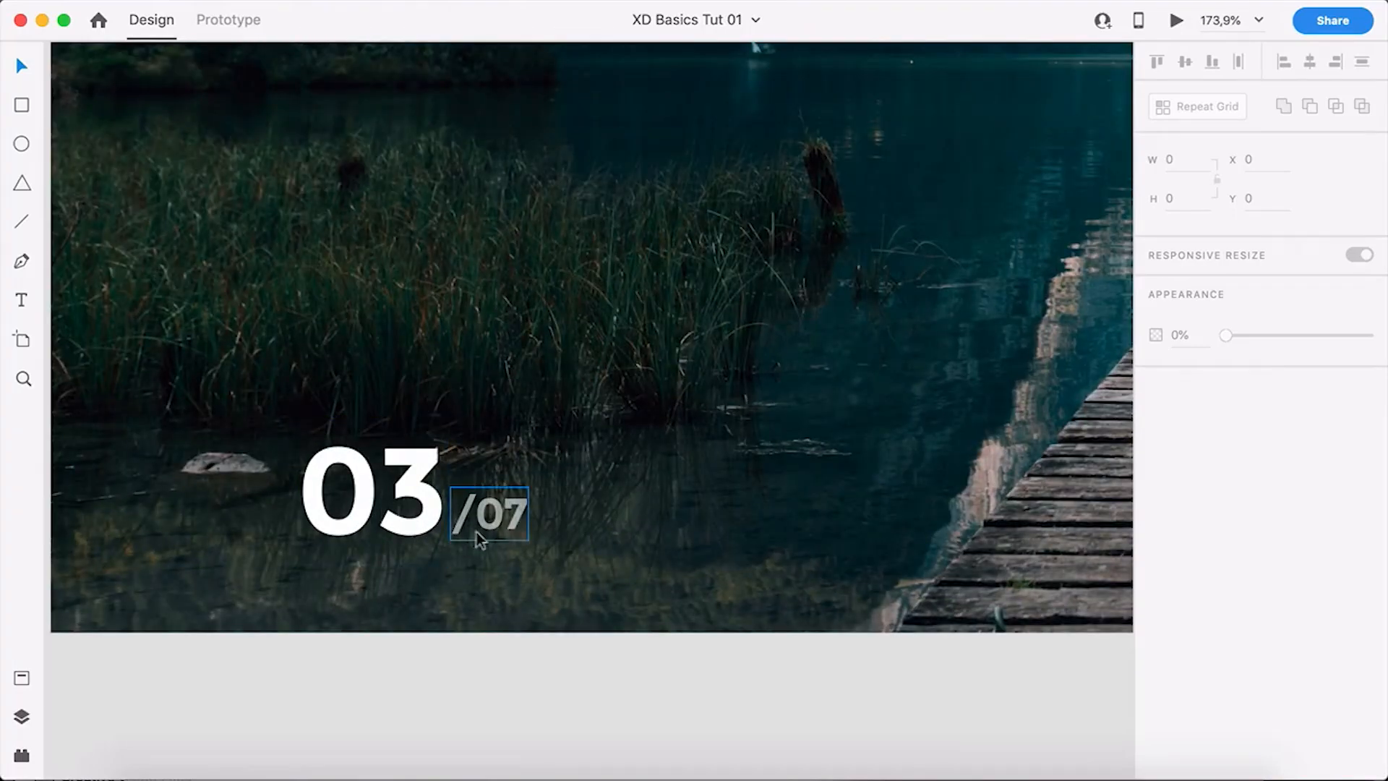
scroll(452, 531, "up", 3)
scroll(477, 534, "up", 4)
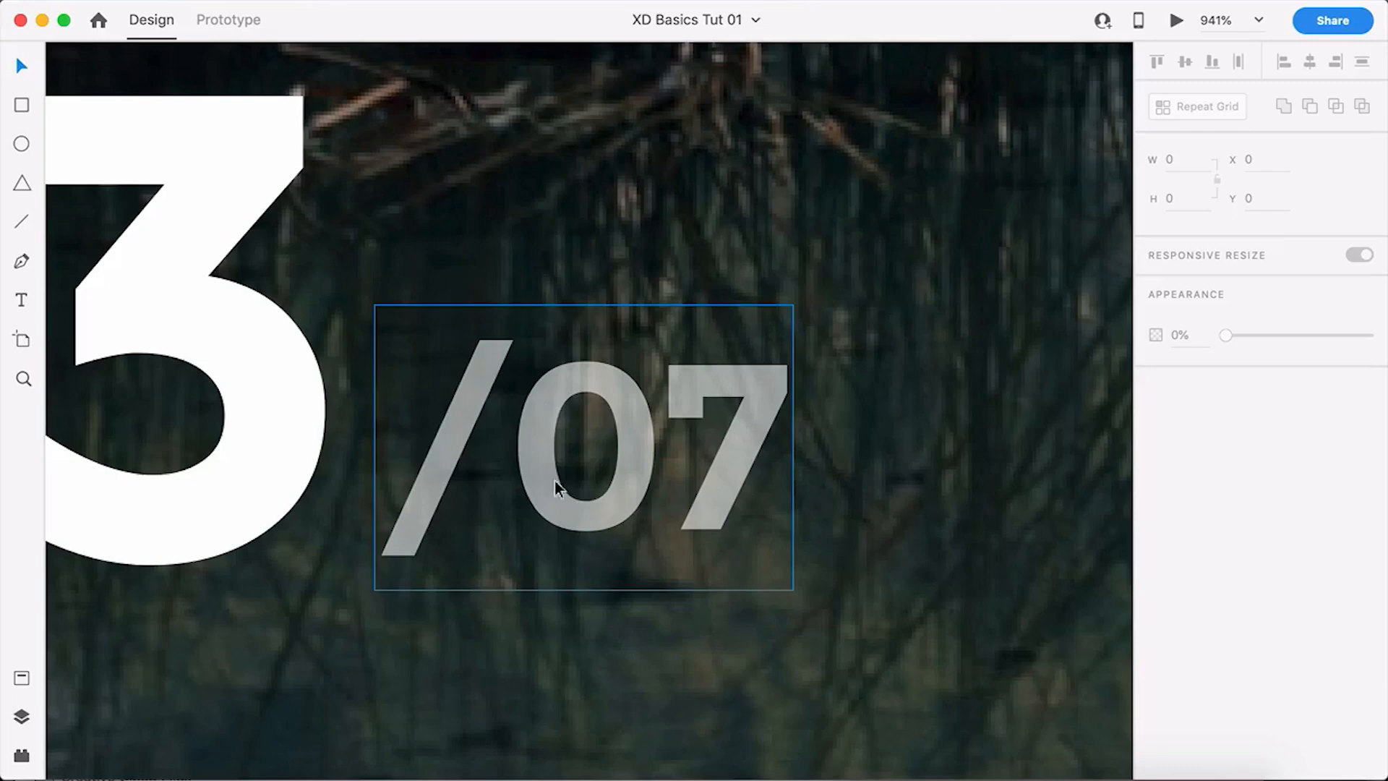
scroll(629, 405, "down", 2)
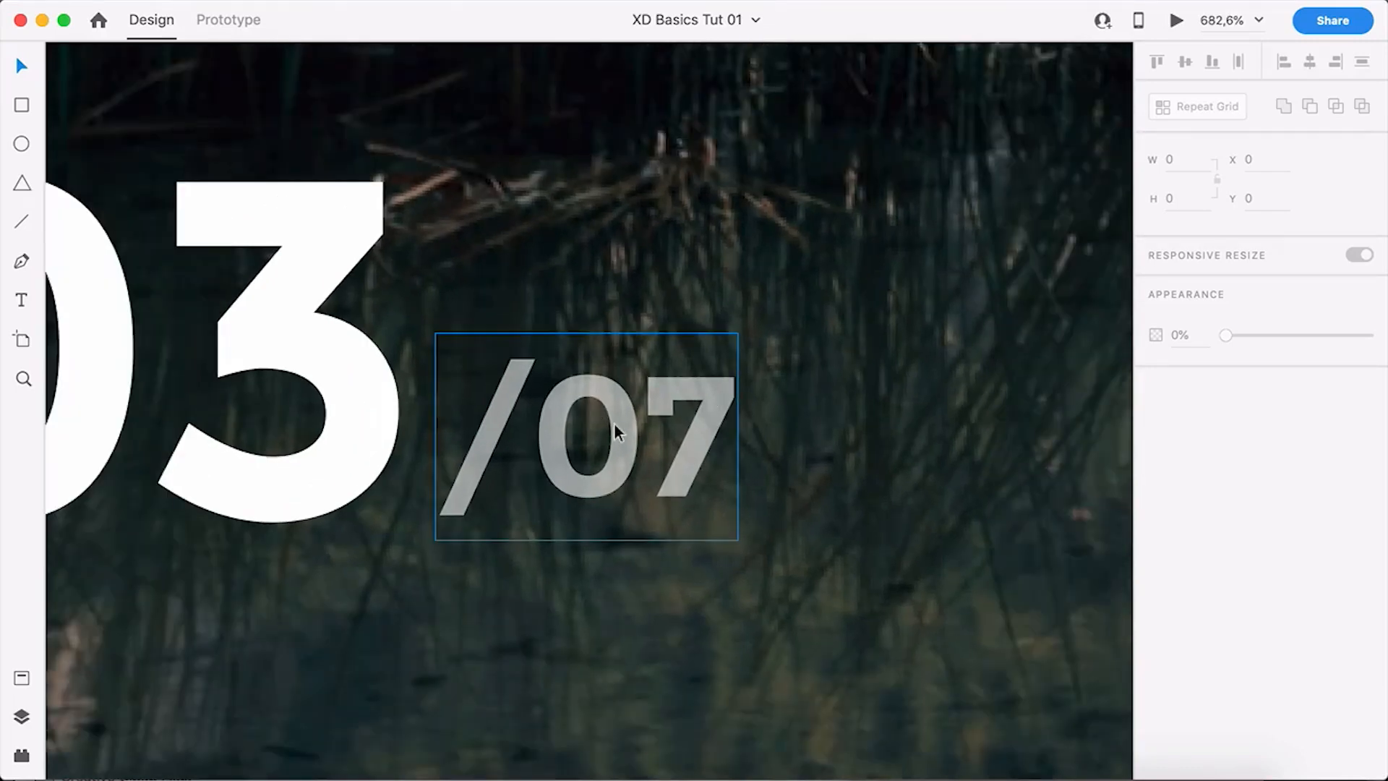
scroll(614, 422, "down", 6)
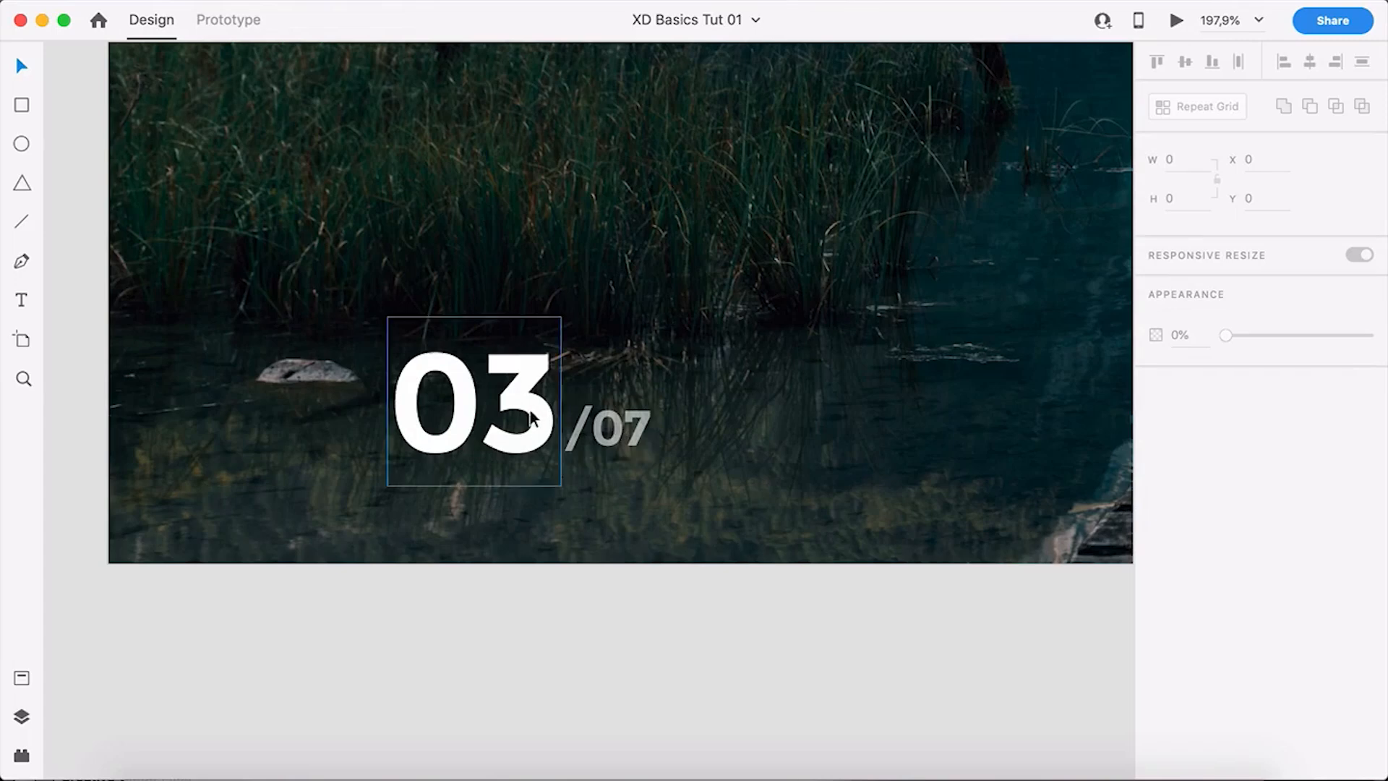
scroll(531, 417, "down", 1)
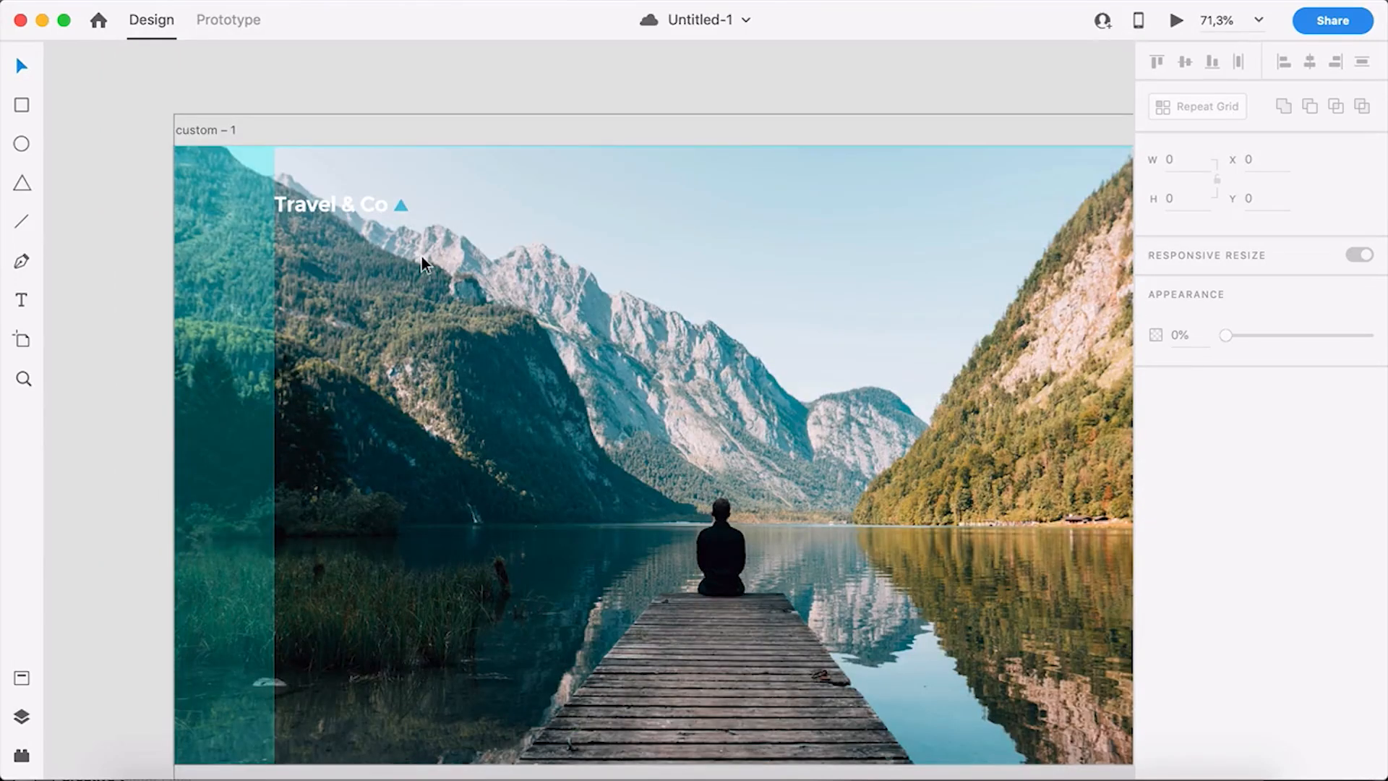
- Back in Untitled-1, add the text 07 low on the photo, enlarge it to size 93 and place it at X 130, Y 639
left_click_drag(420, 239, 359, 200)
left_click(21, 304)
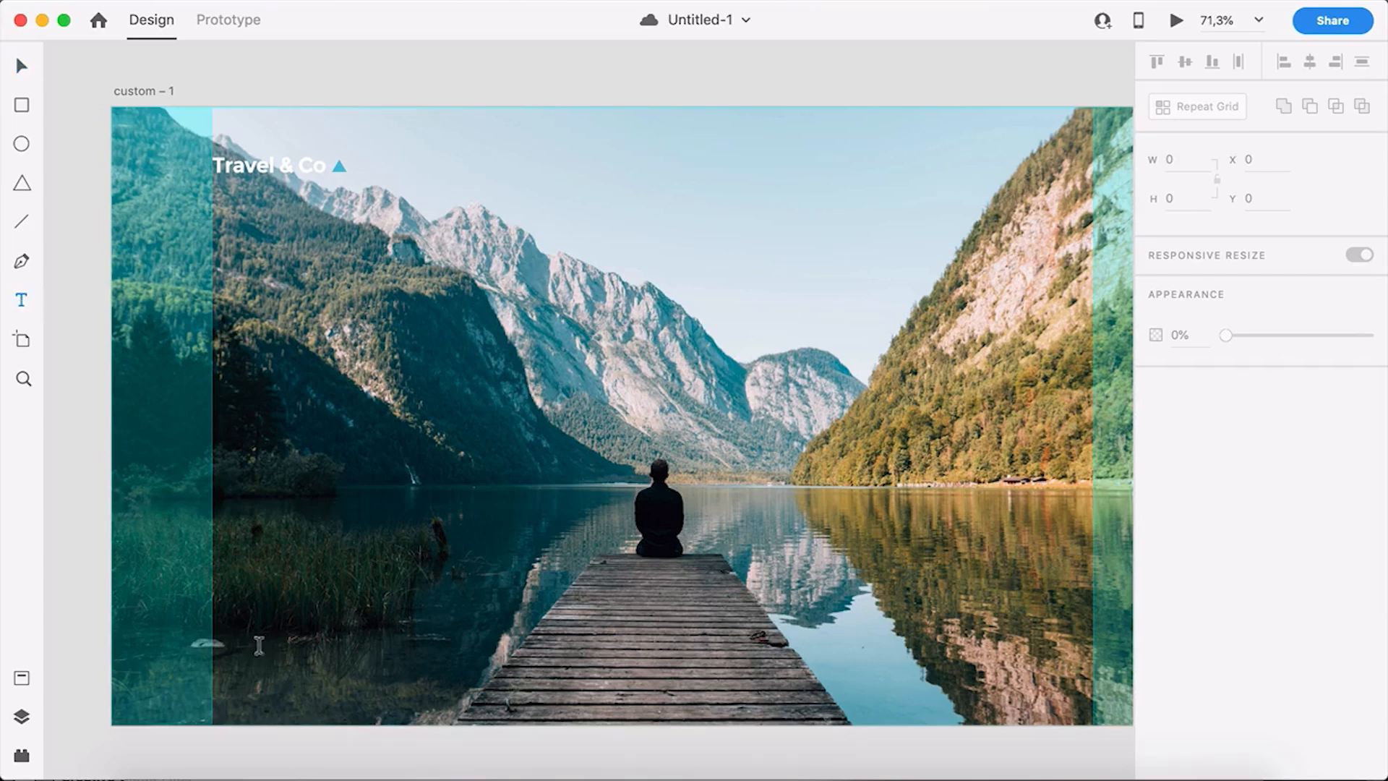
left_click(255, 647)
type("07")
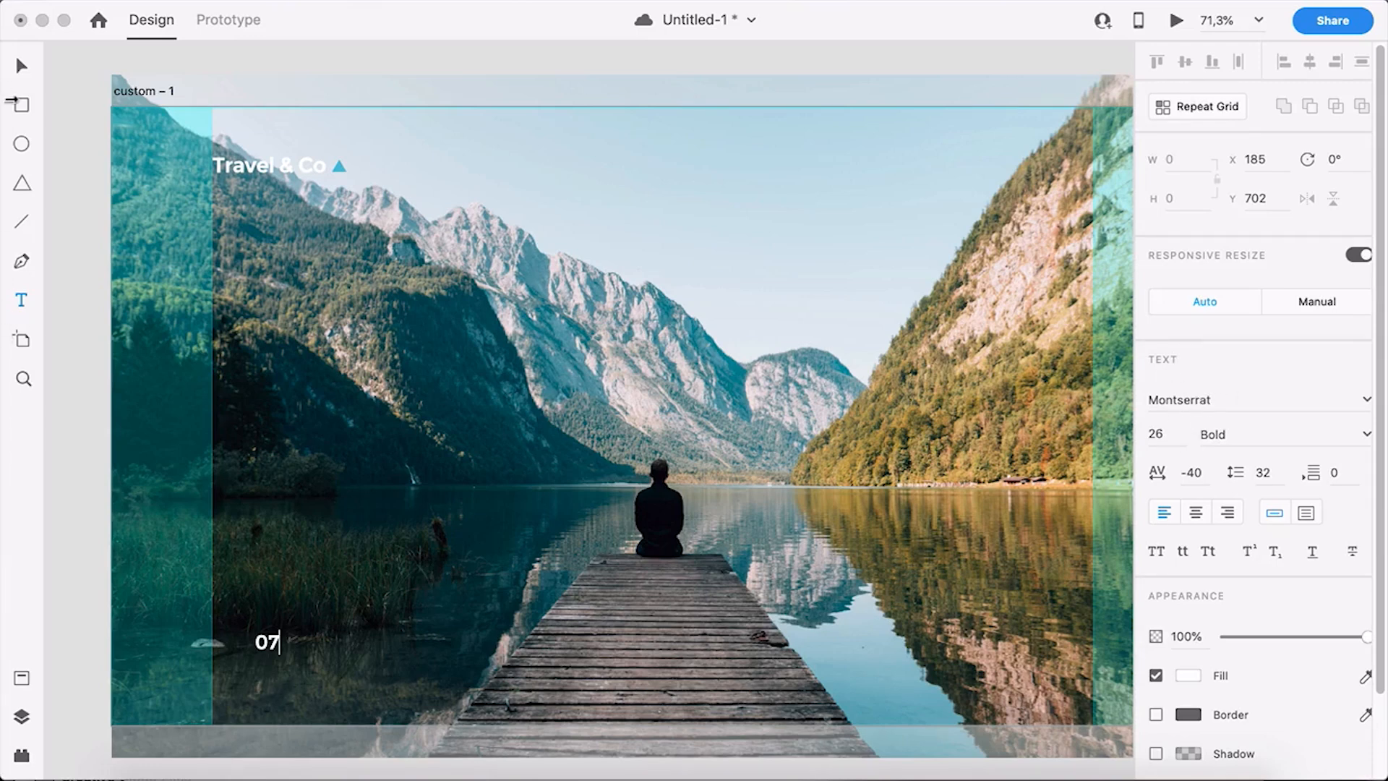
left_click(23, 67)
left_click(266, 644)
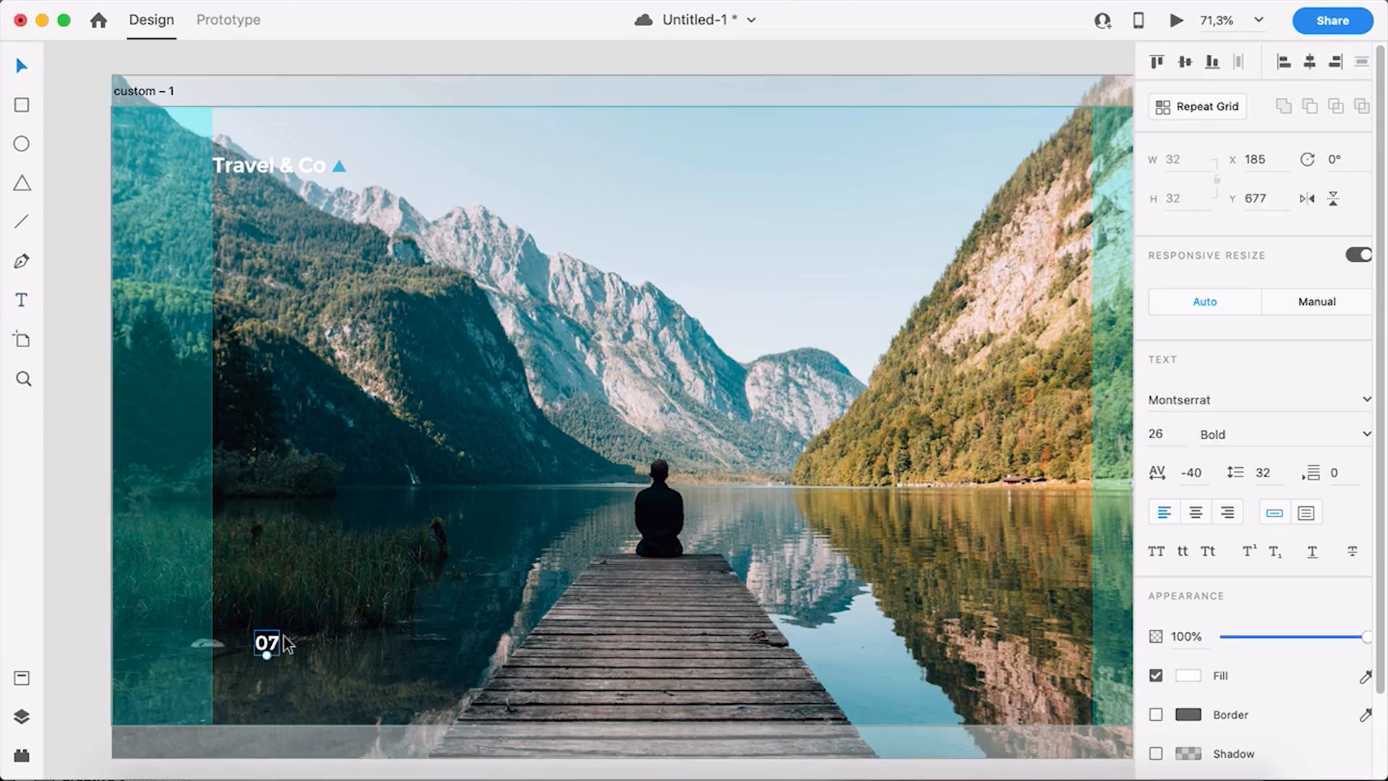
mouse_move(269, 653)
left_mouse_down()
mouse_move(277, 718)
mouse_move(264, 653)
left_mouse_up()
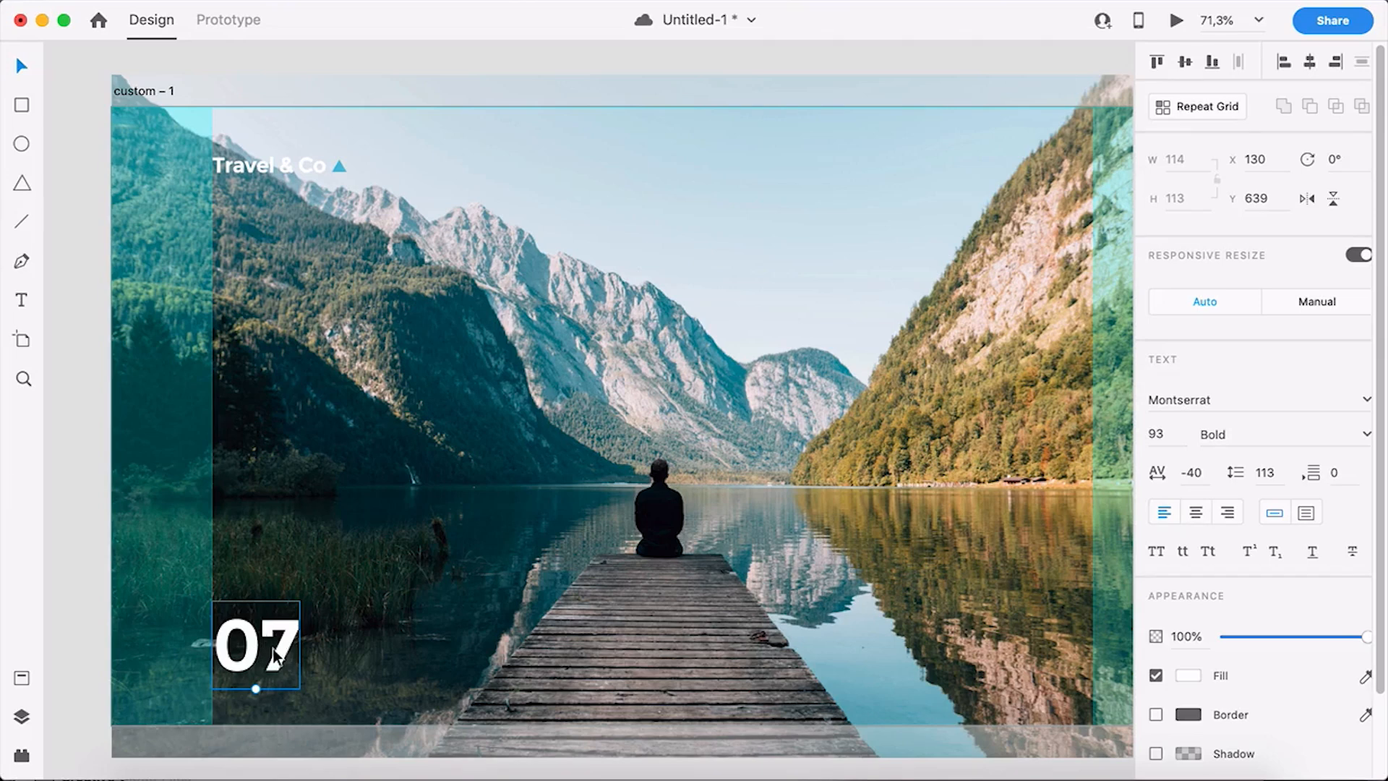
- Duplicate the large number beside itself at size 48, X 245, Y 684, and edit the two texts to read 03 and /07
left_click_drag(268, 655, 324, 658)
double_click(322, 655)
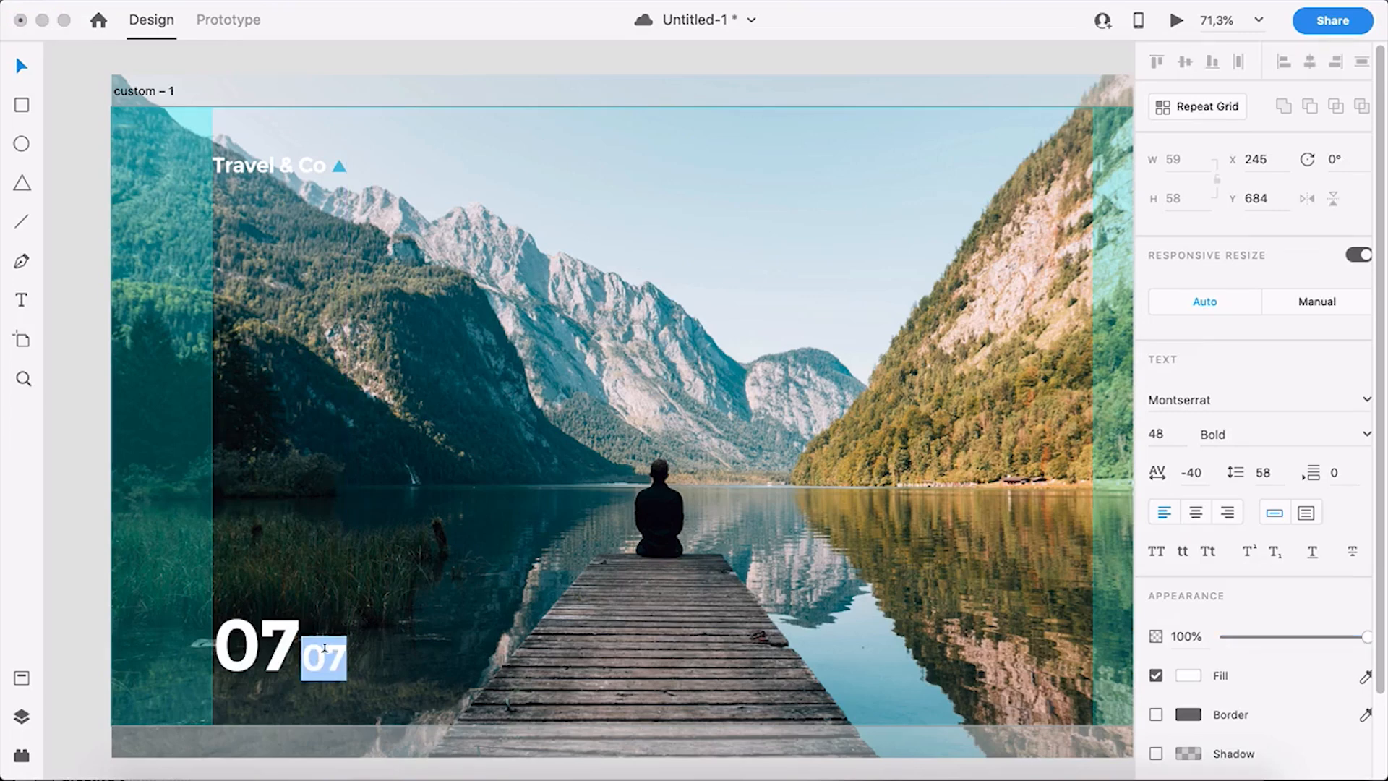
type("/")
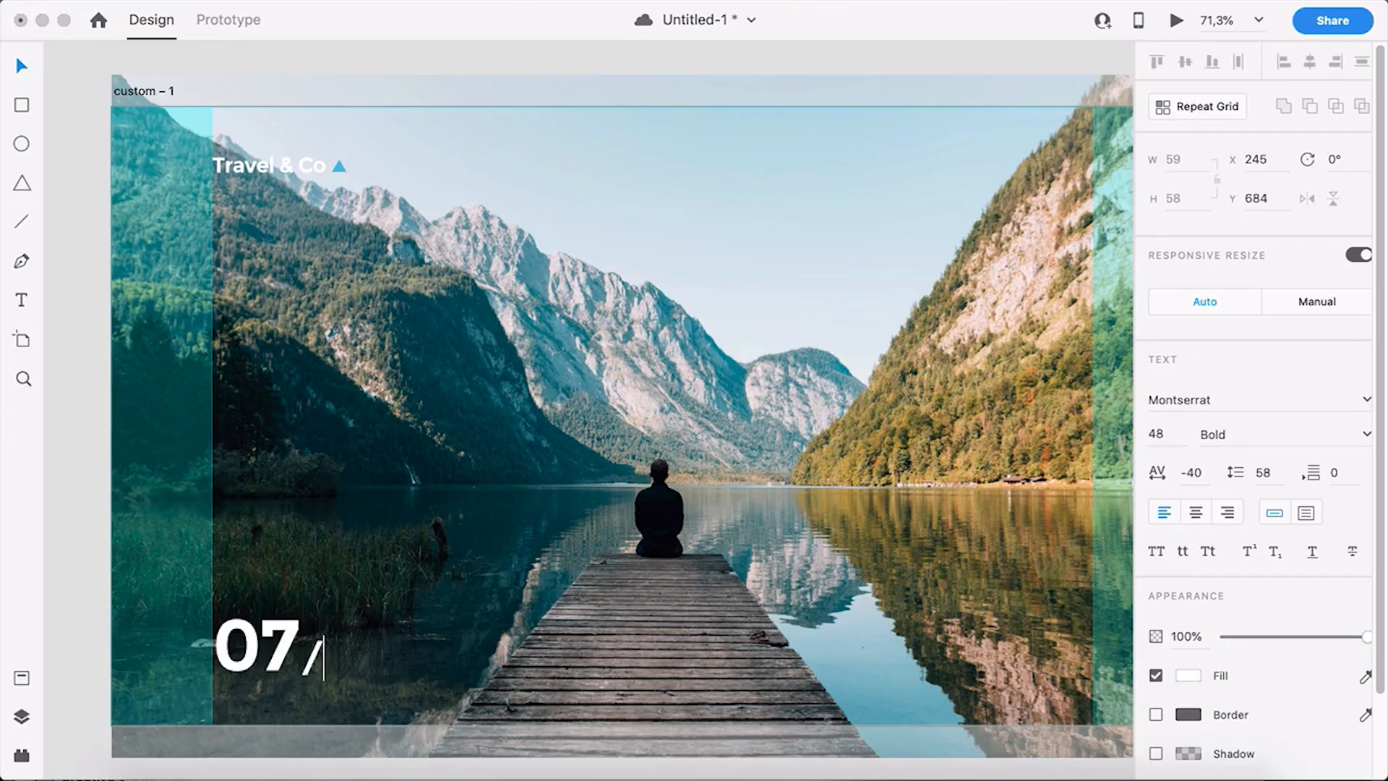
type("03")
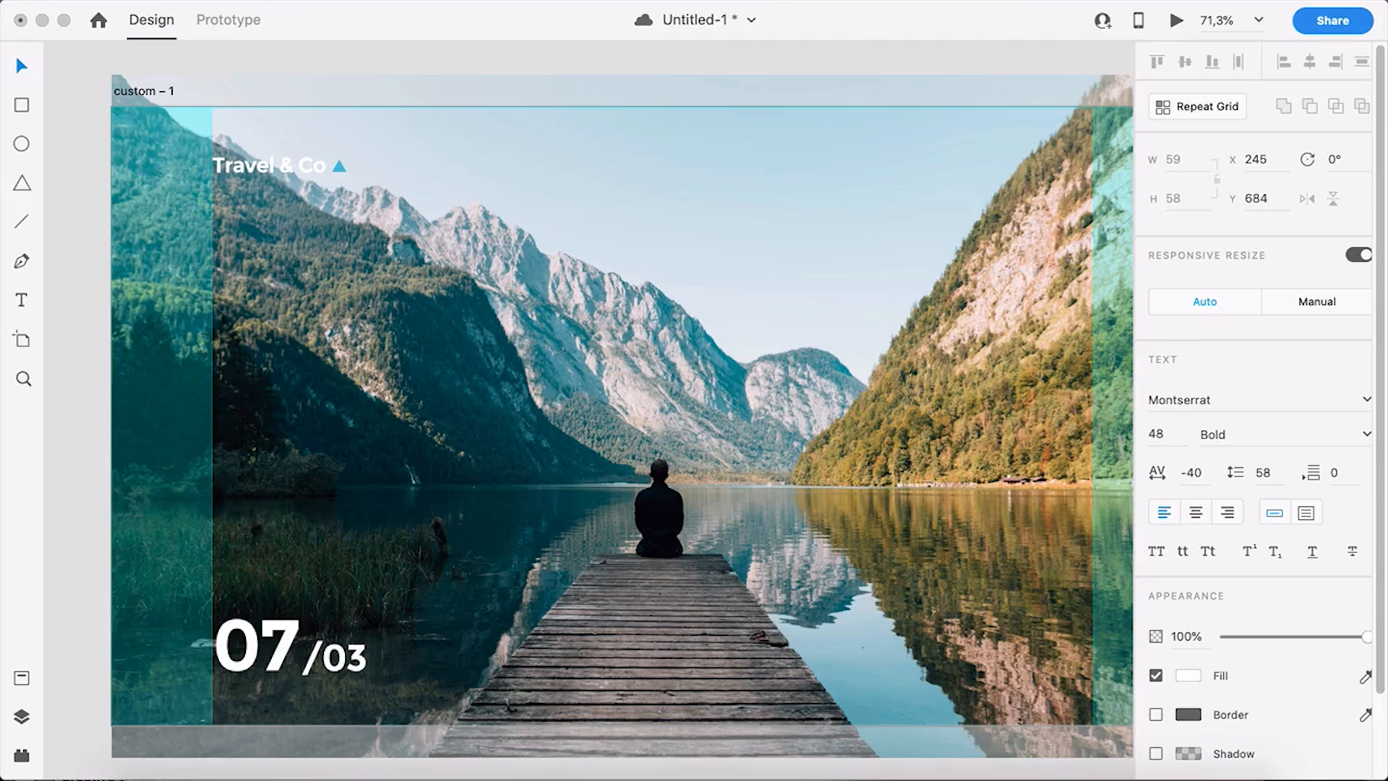
key("BackSpace")
type("7")
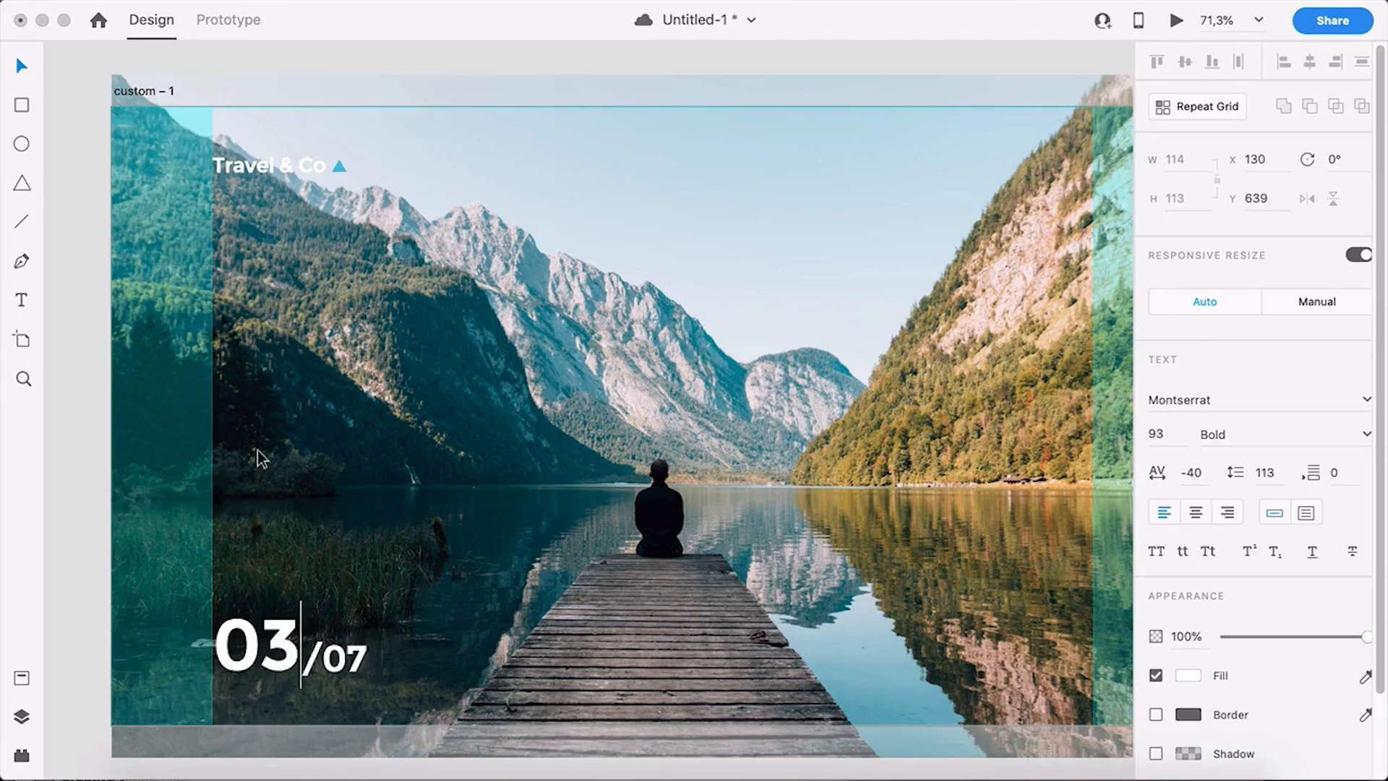
left_click(20, 67)
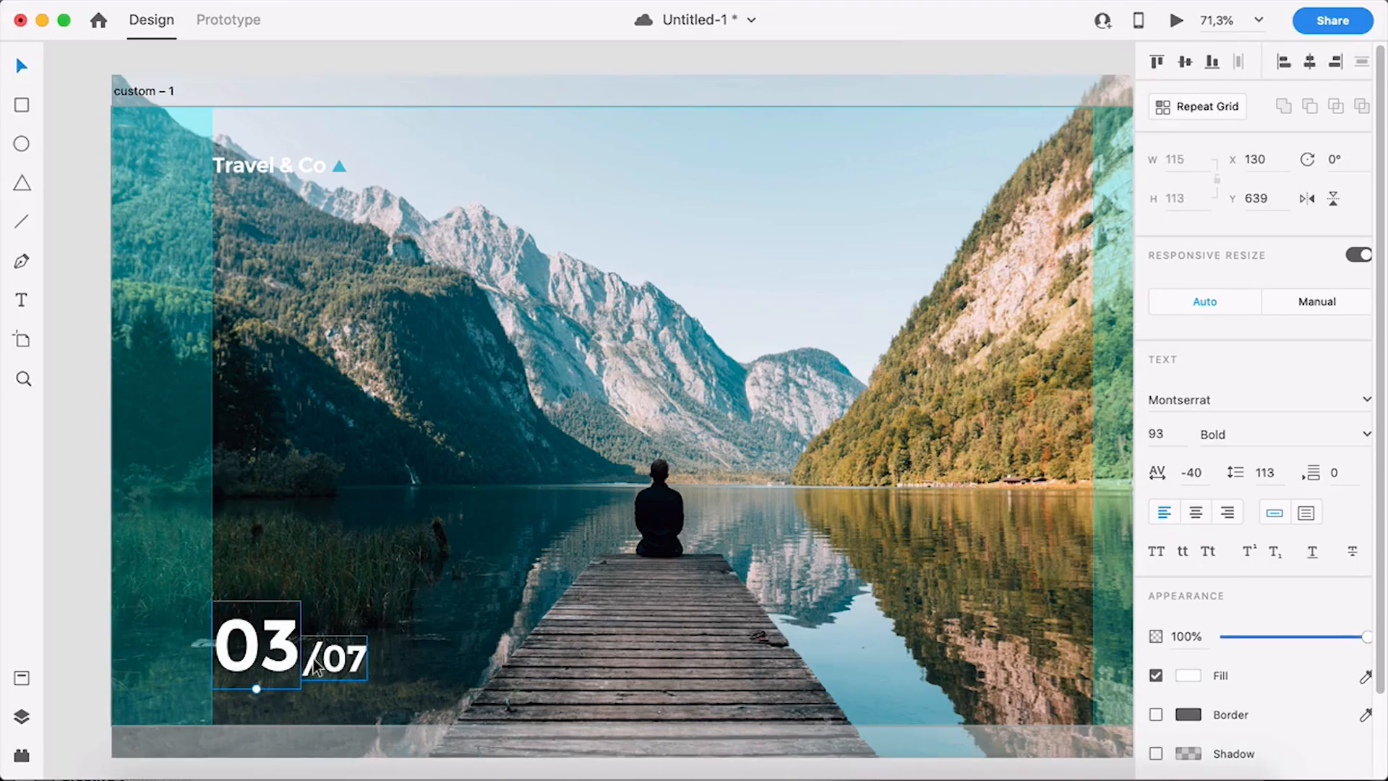
- Nudge the /07 text closer to the large 03, ending at X 241, Y 684
left_click(331, 631)
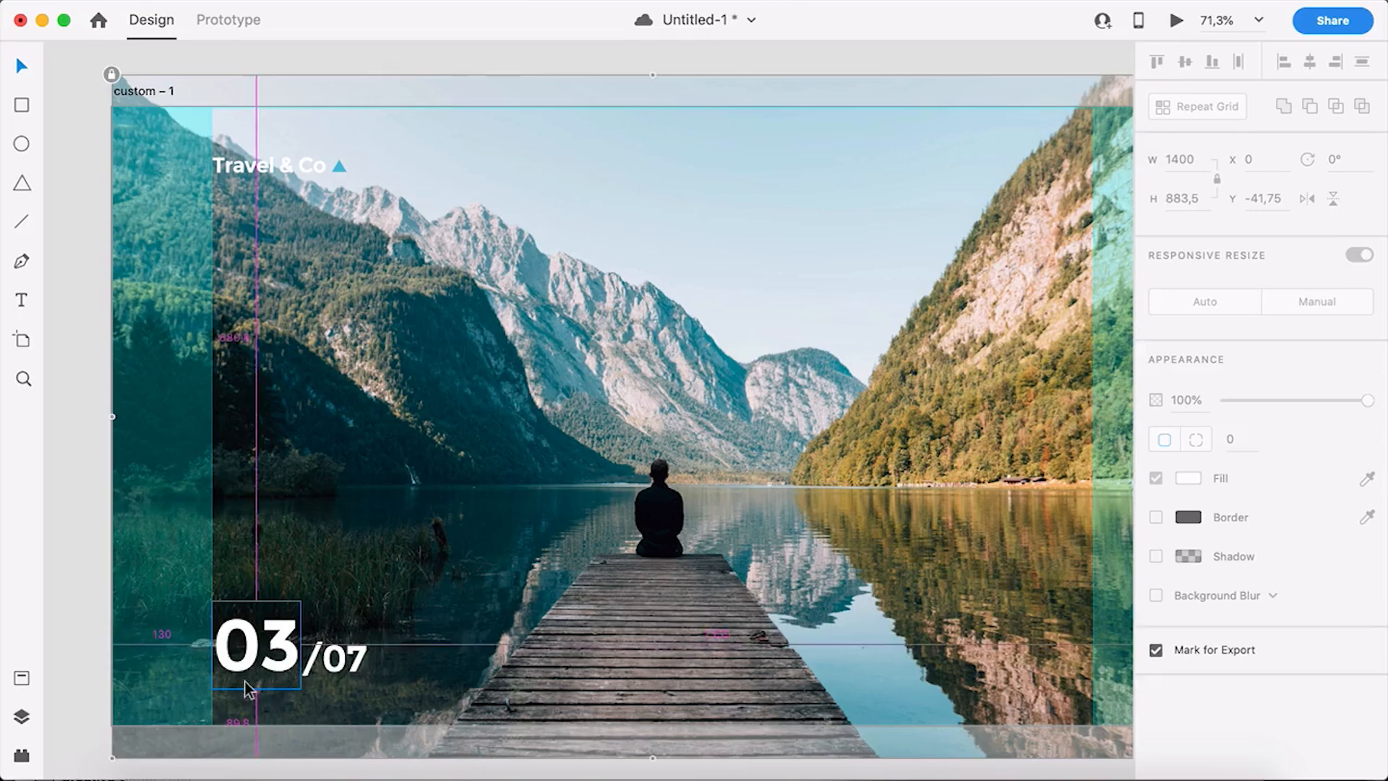
scroll(244, 682, "up", 3)
scroll(245, 681, "up", 5)
left_click(455, 639)
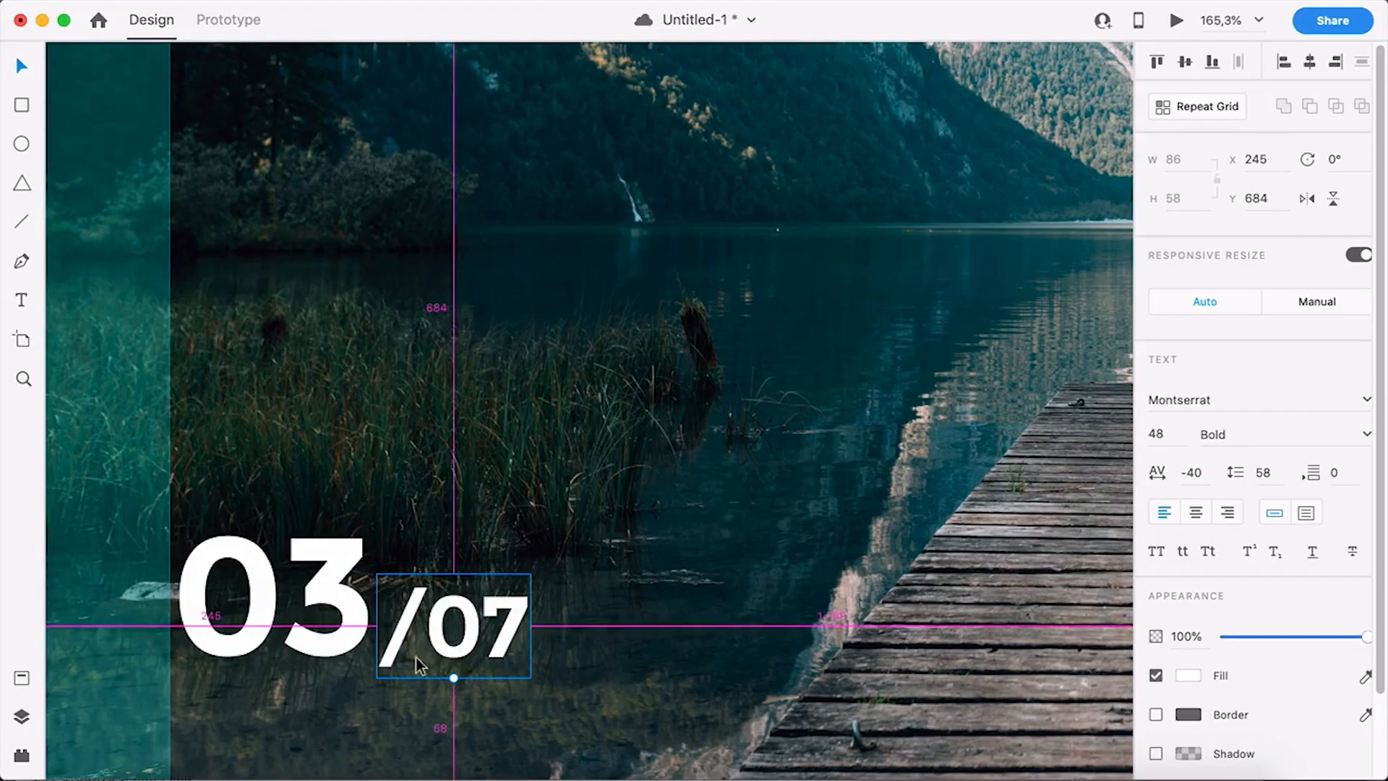
scroll(415, 657, "up", 5)
mouse_move(458, 620)
left_mouse_down()
mouse_move(438, 601)
mouse_move(474, 625)
mouse_move(409, 608)
mouse_move(444, 614)
left_mouse_up()
key("Up")
key("Up")
key("Right")
key("Down")
key("Down")
key("Right")
key("Right")
key("Right")
key("Left")
key("Left")
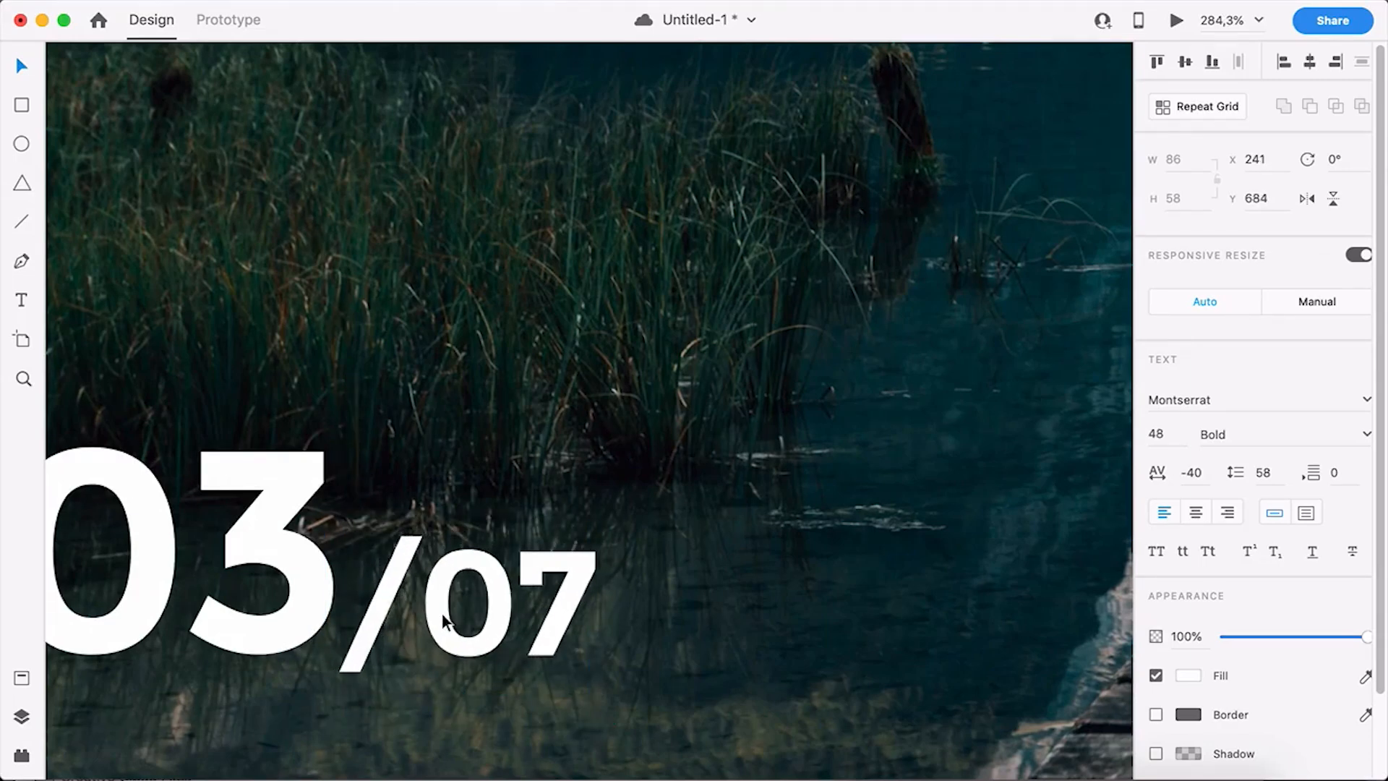
- Try opacities of 50%, 70% and 20% on the /07 text and settle on 50%
scroll(444, 618, "down", 6)
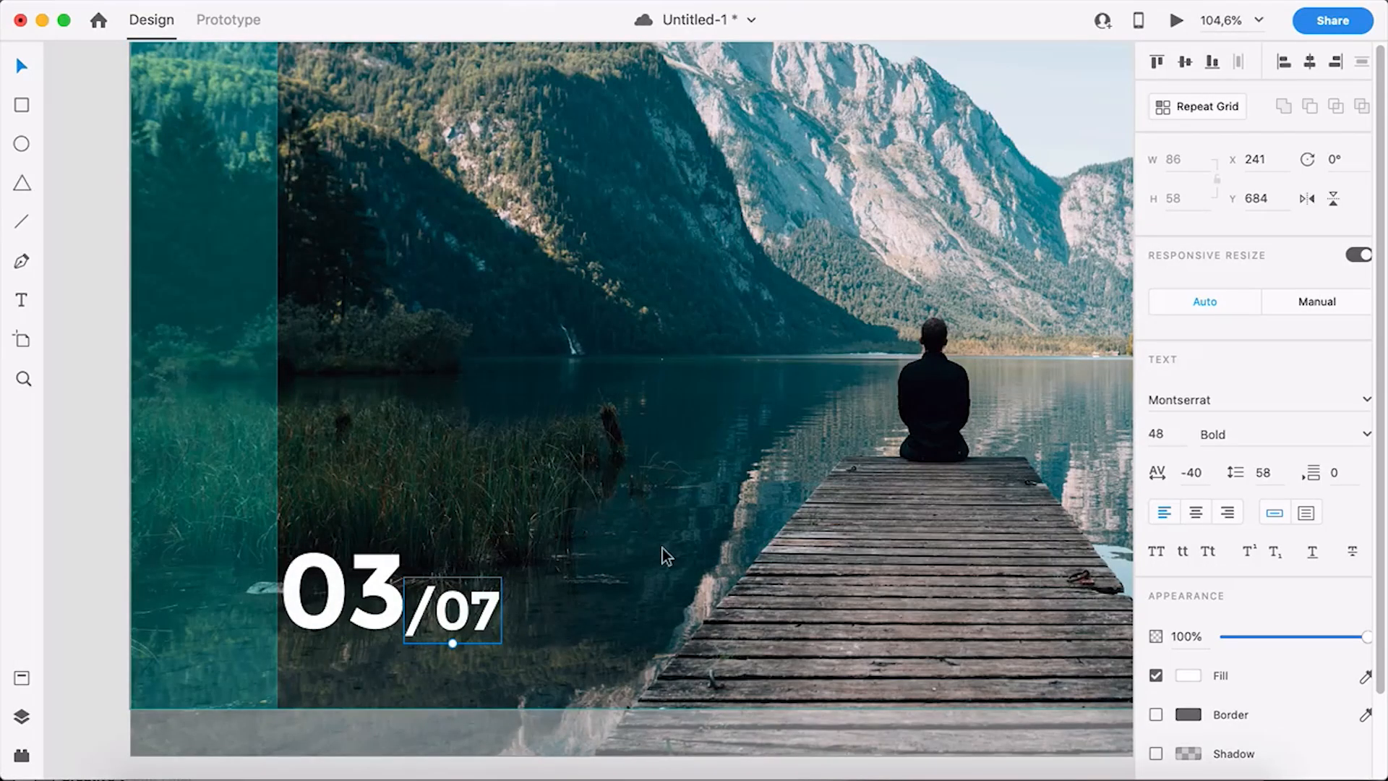
key("5")
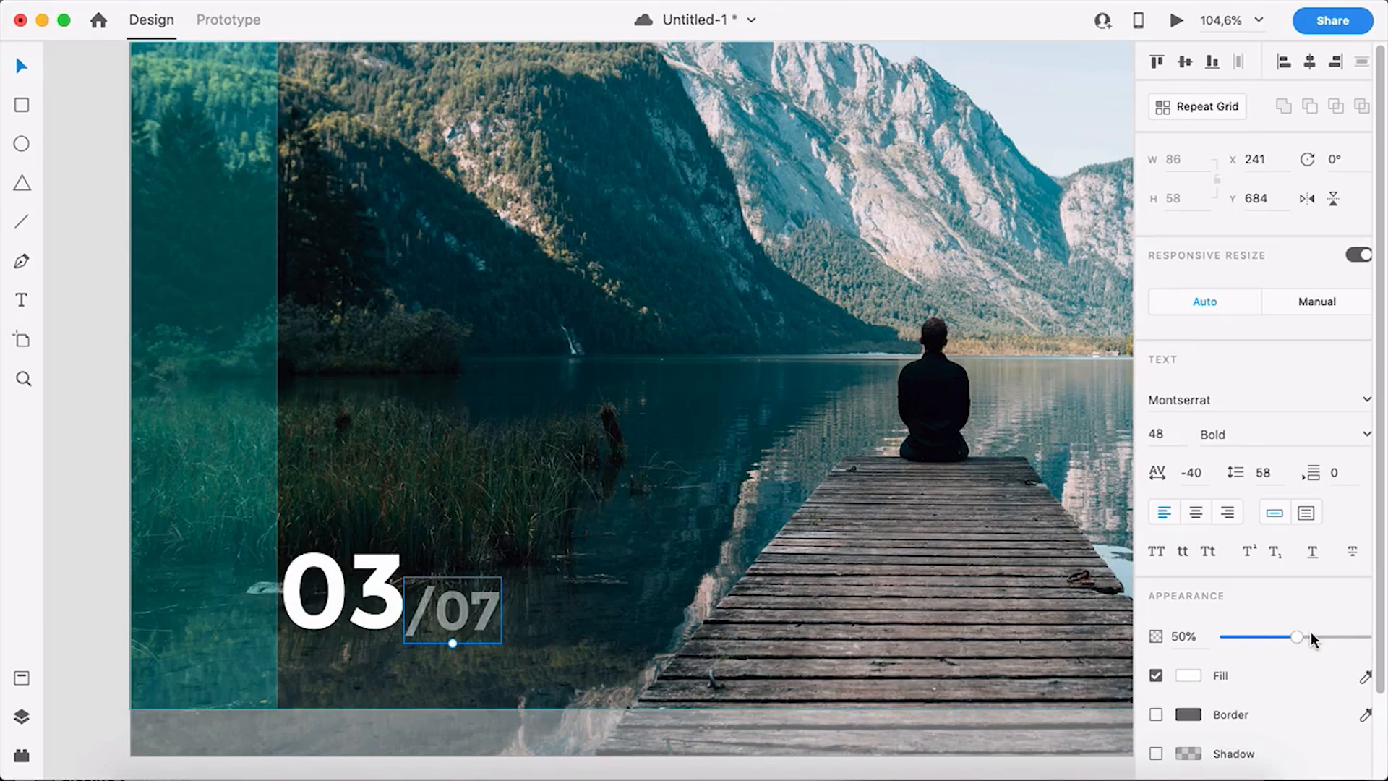
key("7")
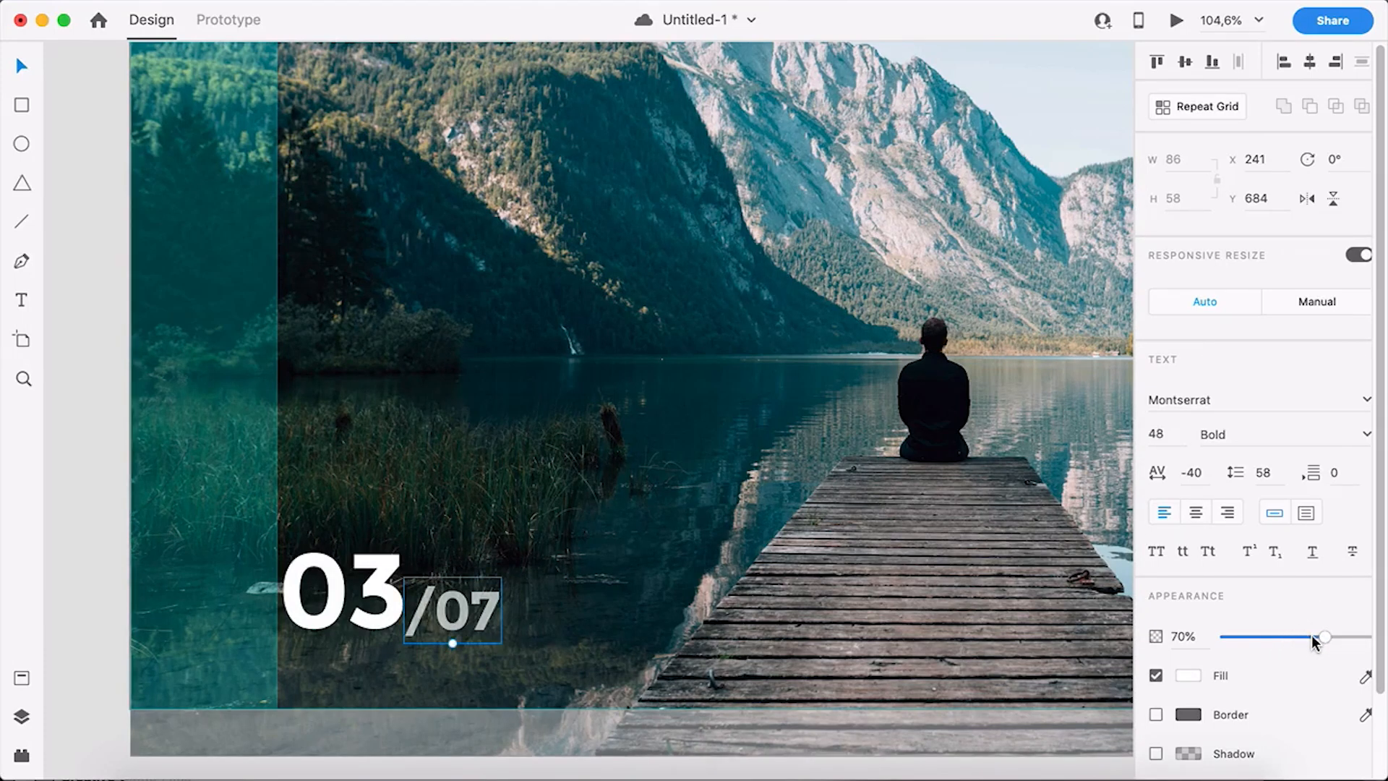
key("2")
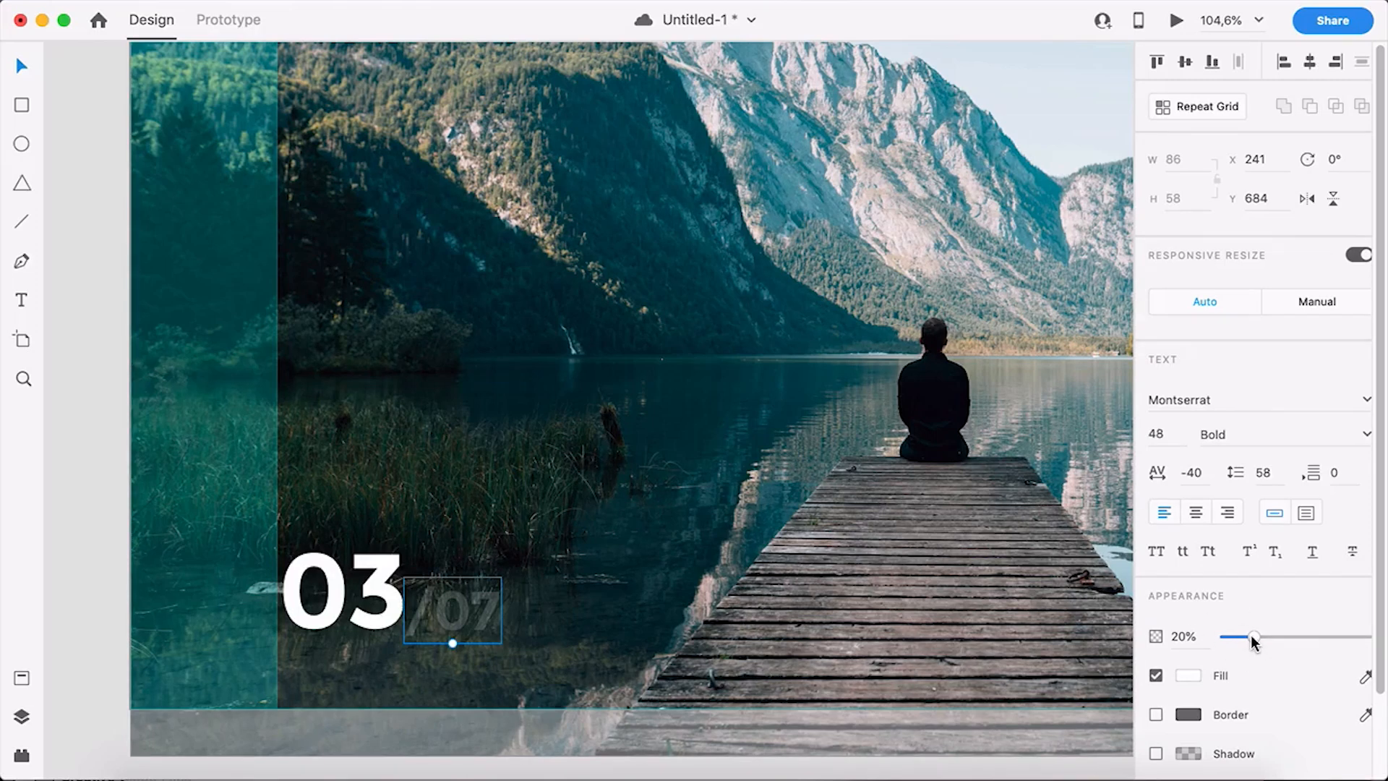
left_click_drag(1255, 640, 1297, 636)
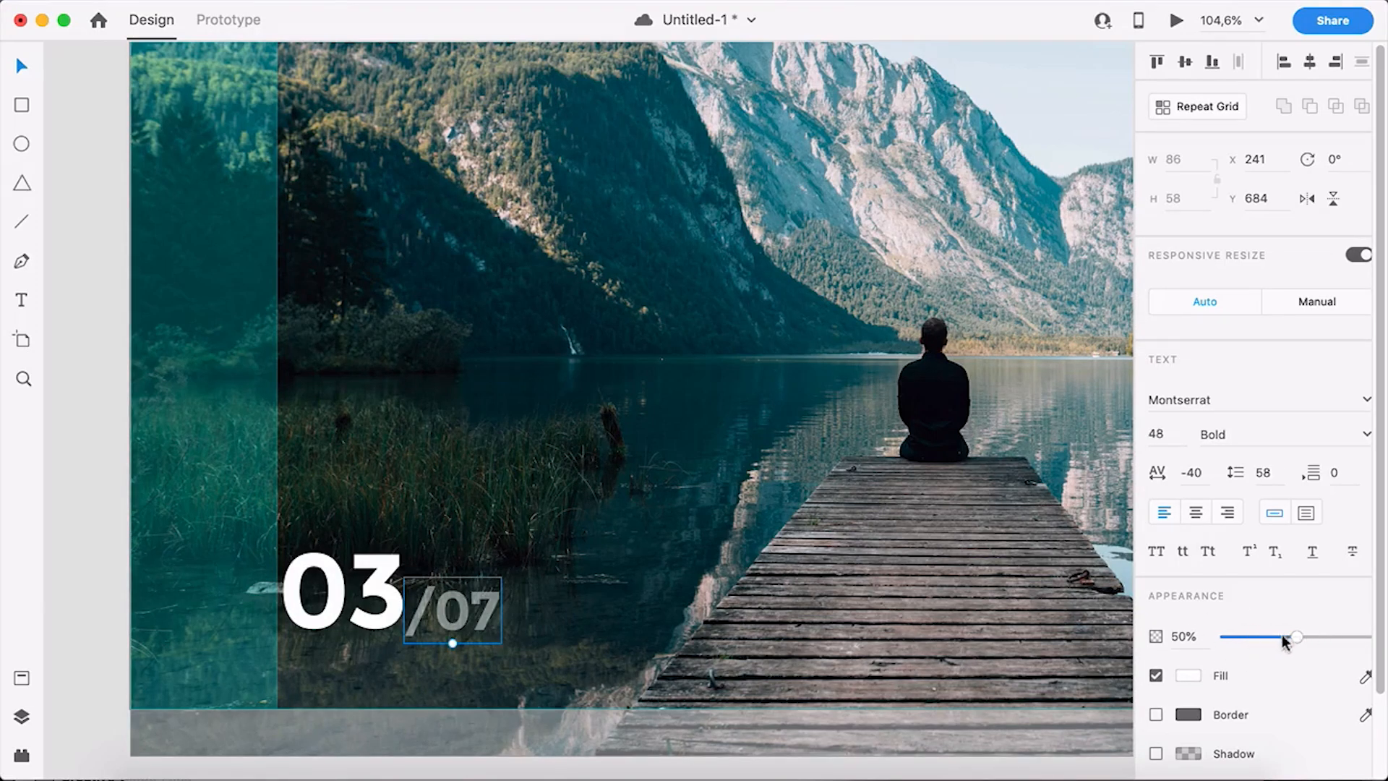
scroll(376, 647, "up", 10)
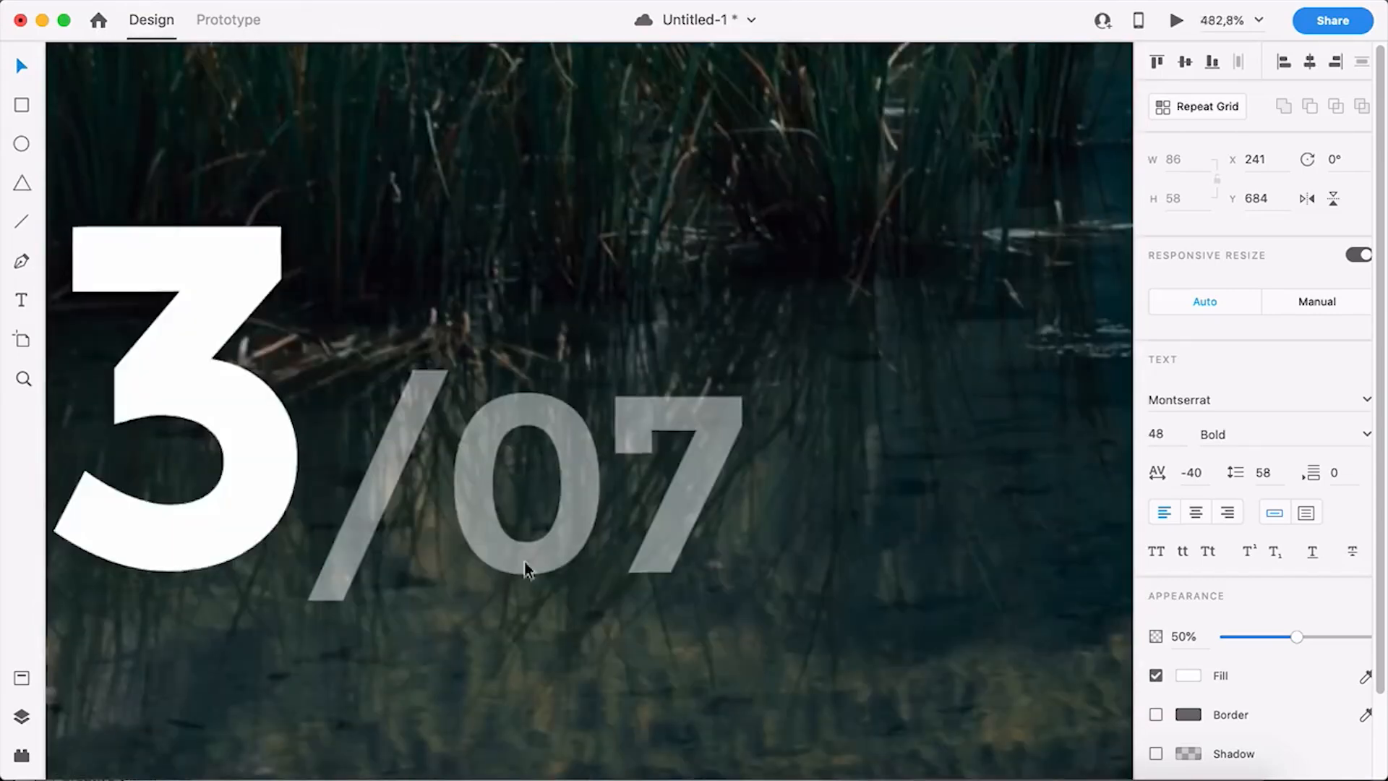
scroll(458, 544, "down", 10)
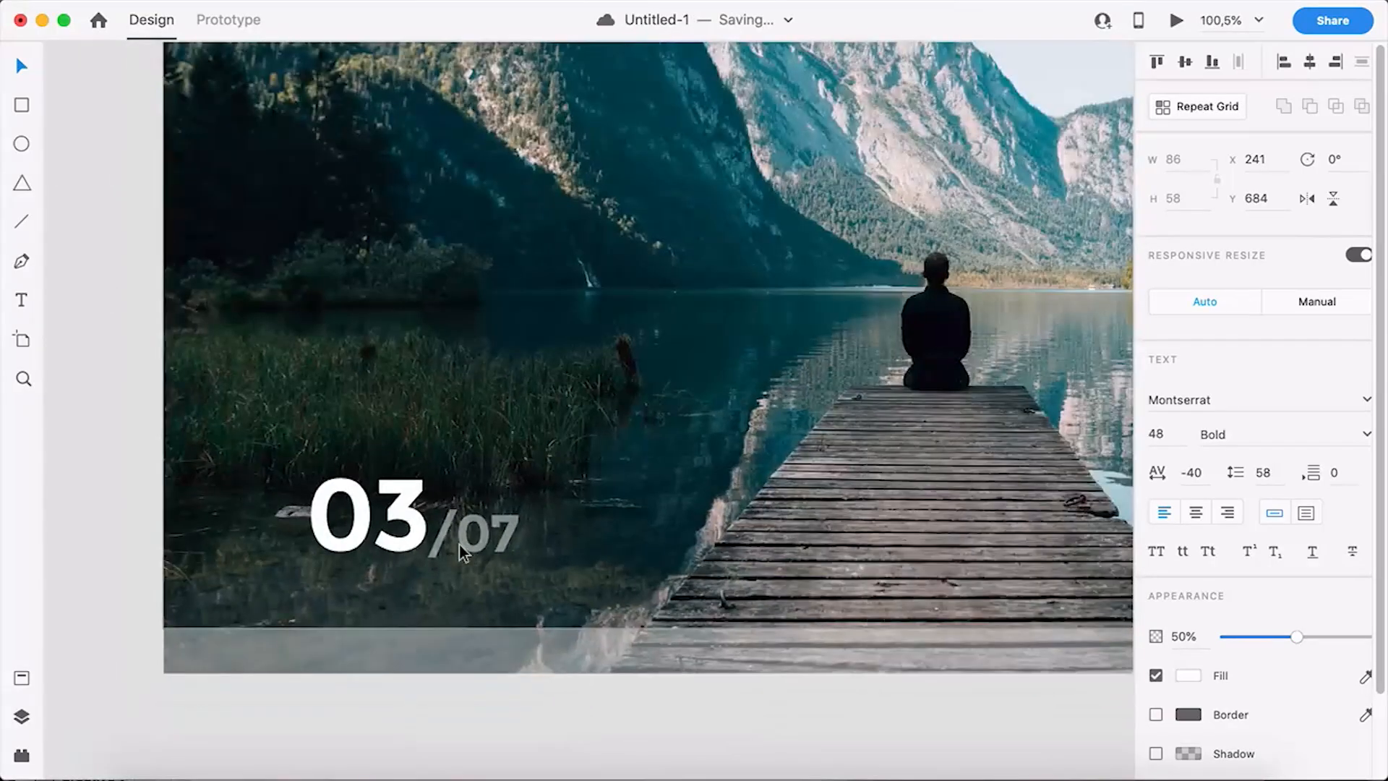
- Switch to the XD Basics Tut 01 document, examine its Sign up button, and return to Untitled-1
scroll(459, 544, "down", 4)
left_click(542, 641)
left_click_drag(542, 641, 477, 656)
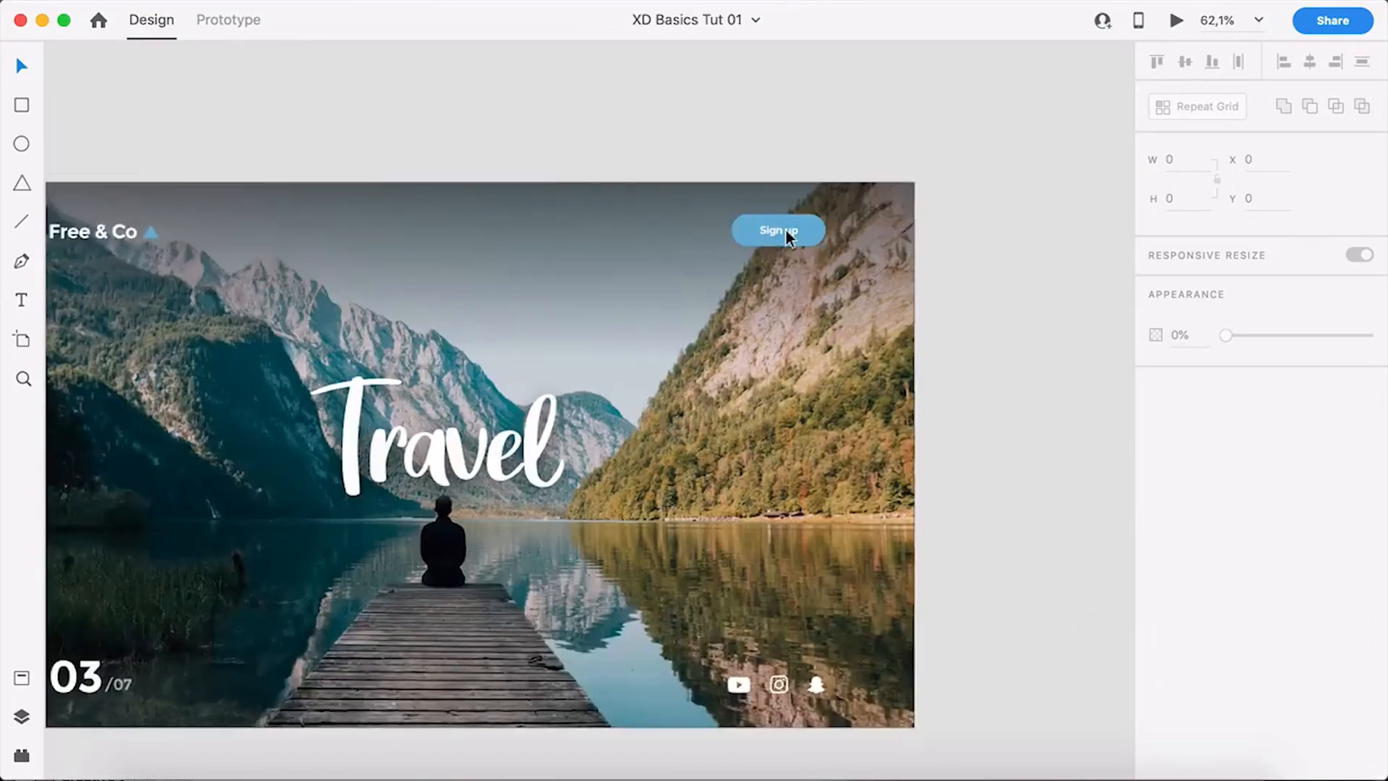
scroll(787, 230, "up", 6)
scroll(787, 230, "down", 4)
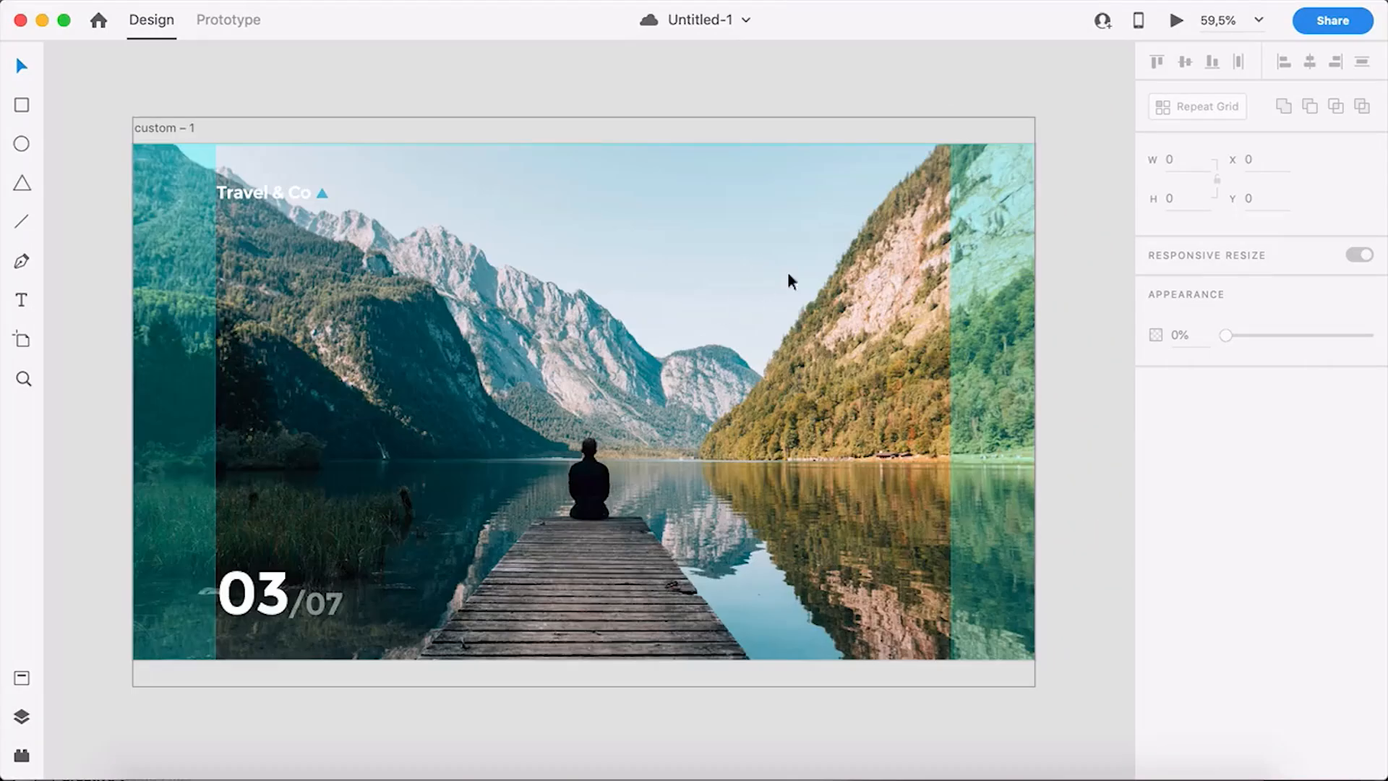
- Add the text Sign up at X 1129 against the sky near the right-hand mountain and set its font size to 16
scroll(928, 195, "up", 10)
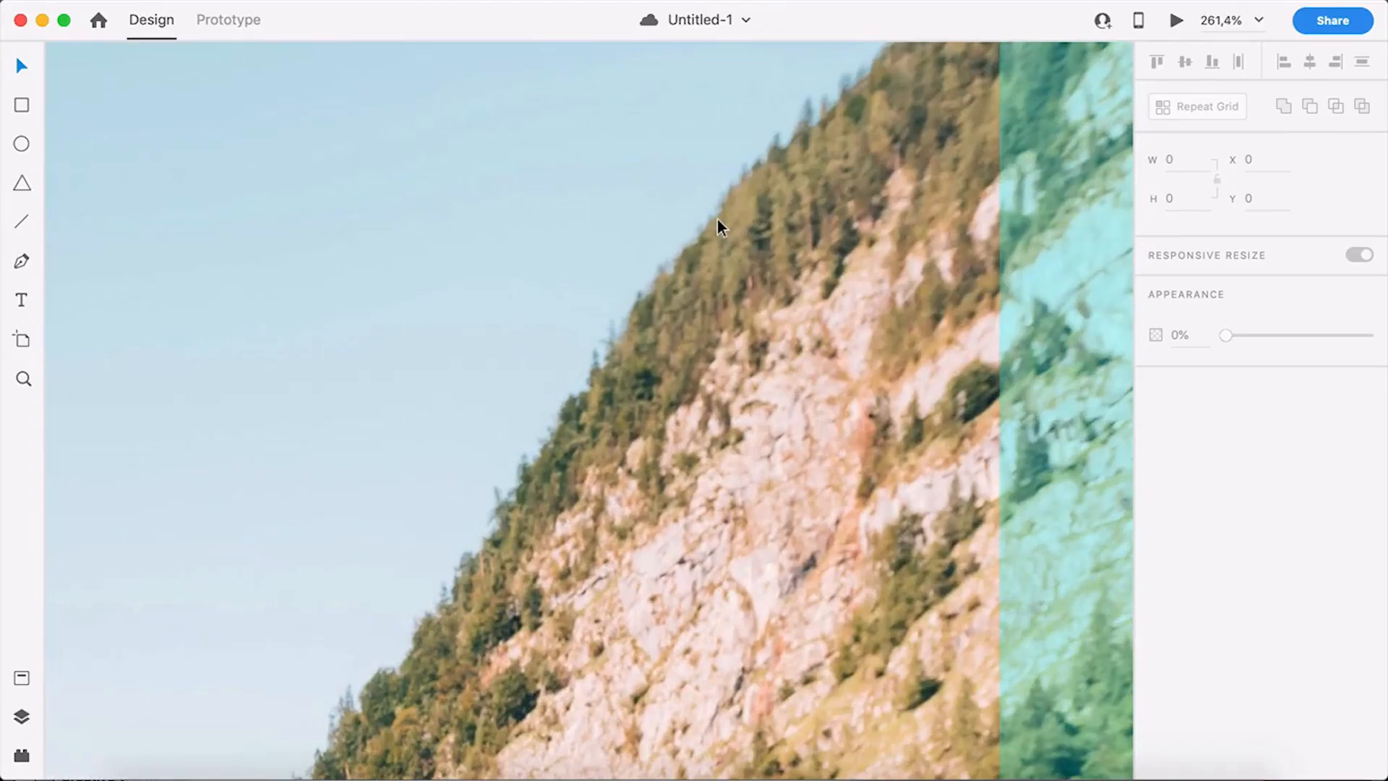
left_click(21, 301)
left_click(600, 219)
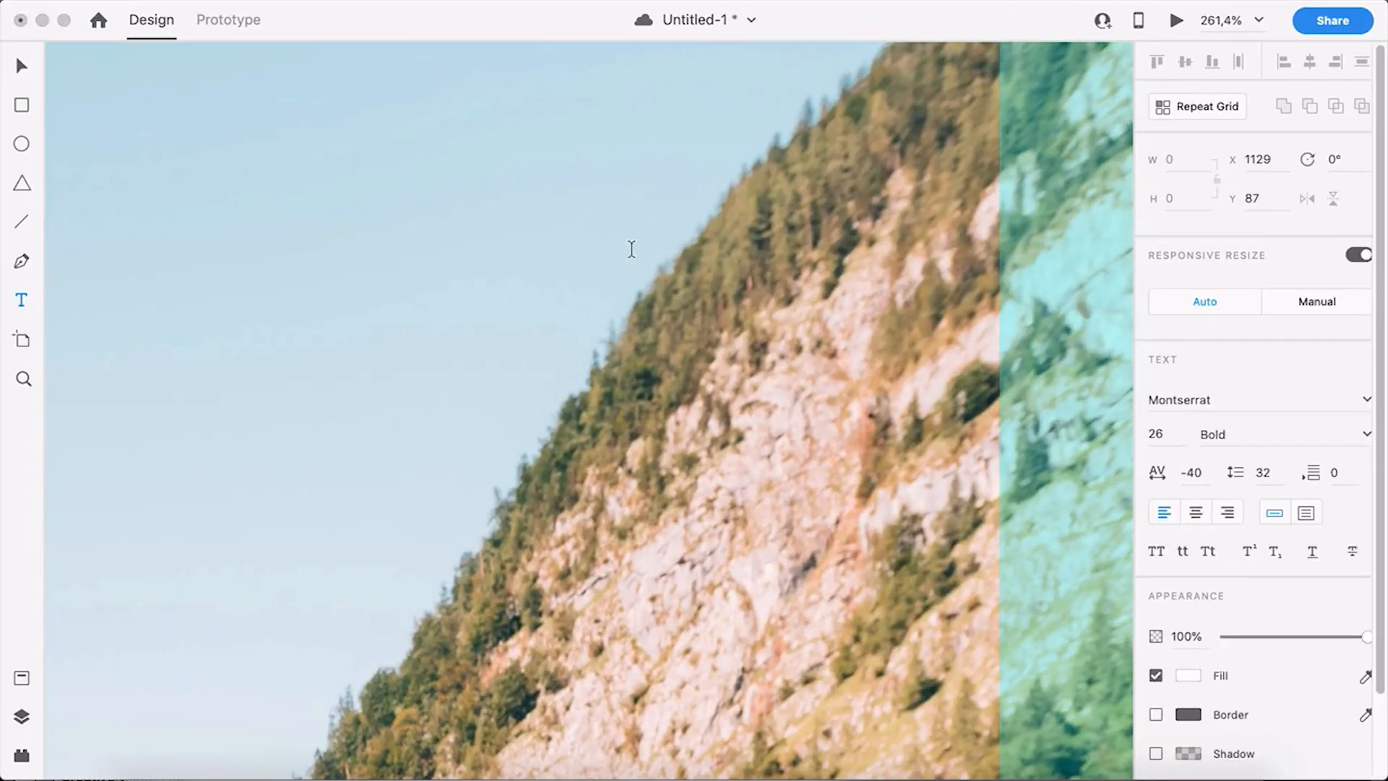
type("Sign up")
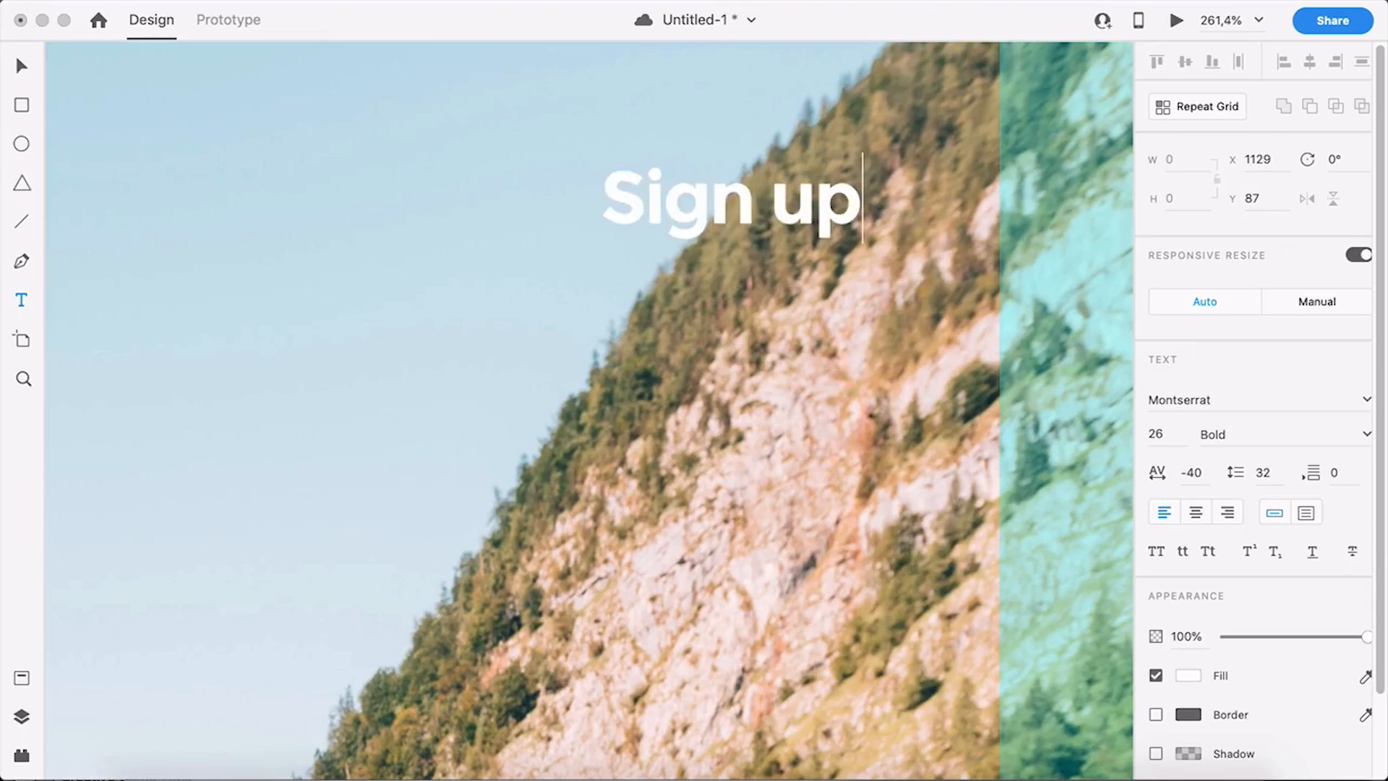
key("Escape")
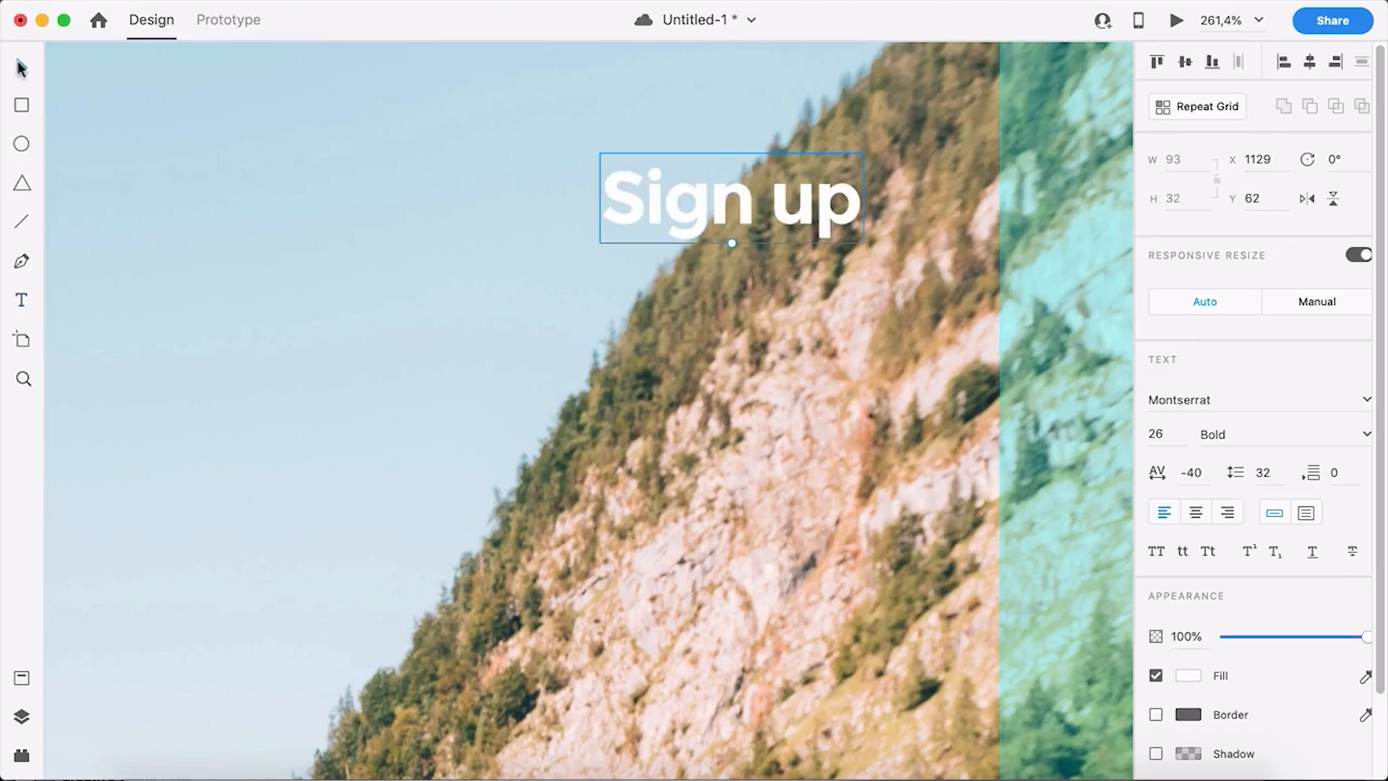
left_click(1169, 431)
type("16")
key("Return")
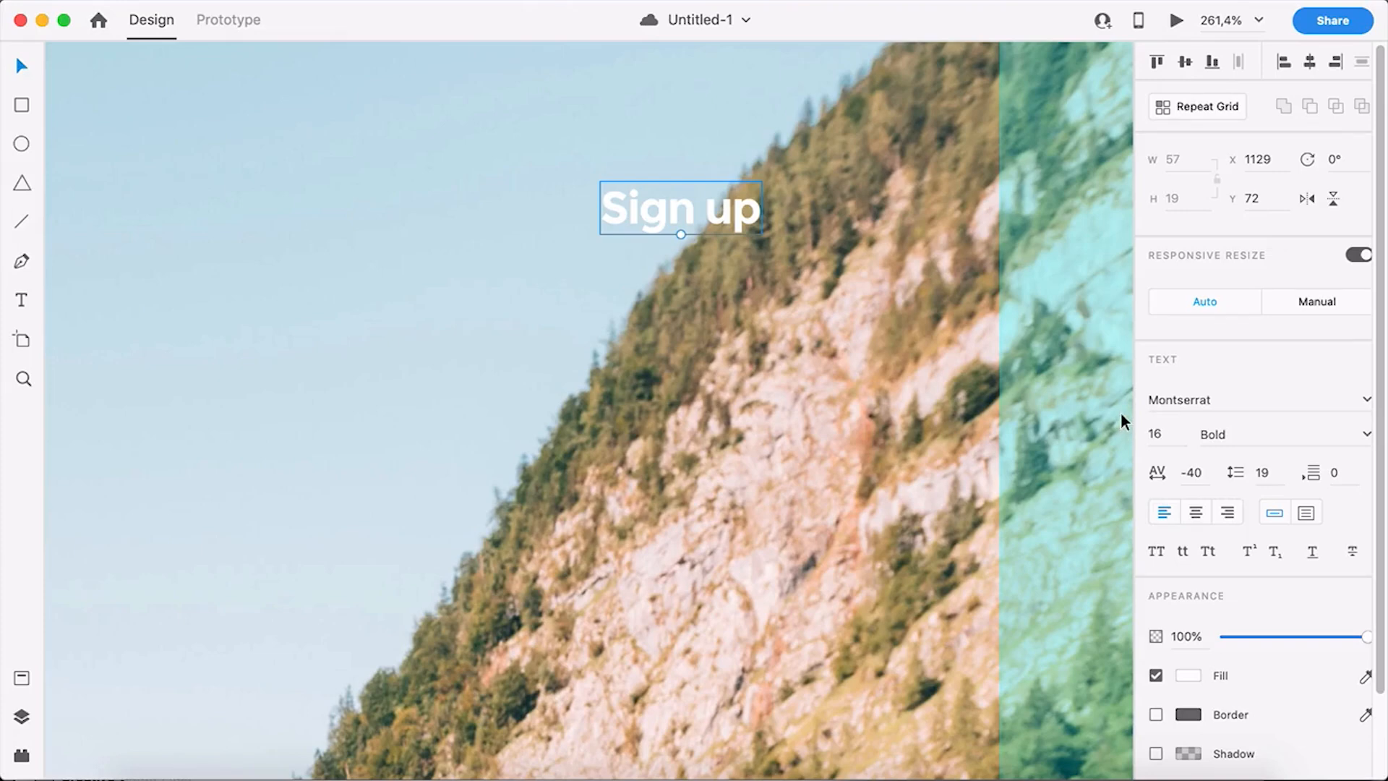
- Draw a rectangle about 111 by 33 directly below the Sign up text and remove its border
left_click(23, 108)
left_click_drag(541, 255, 852, 347)
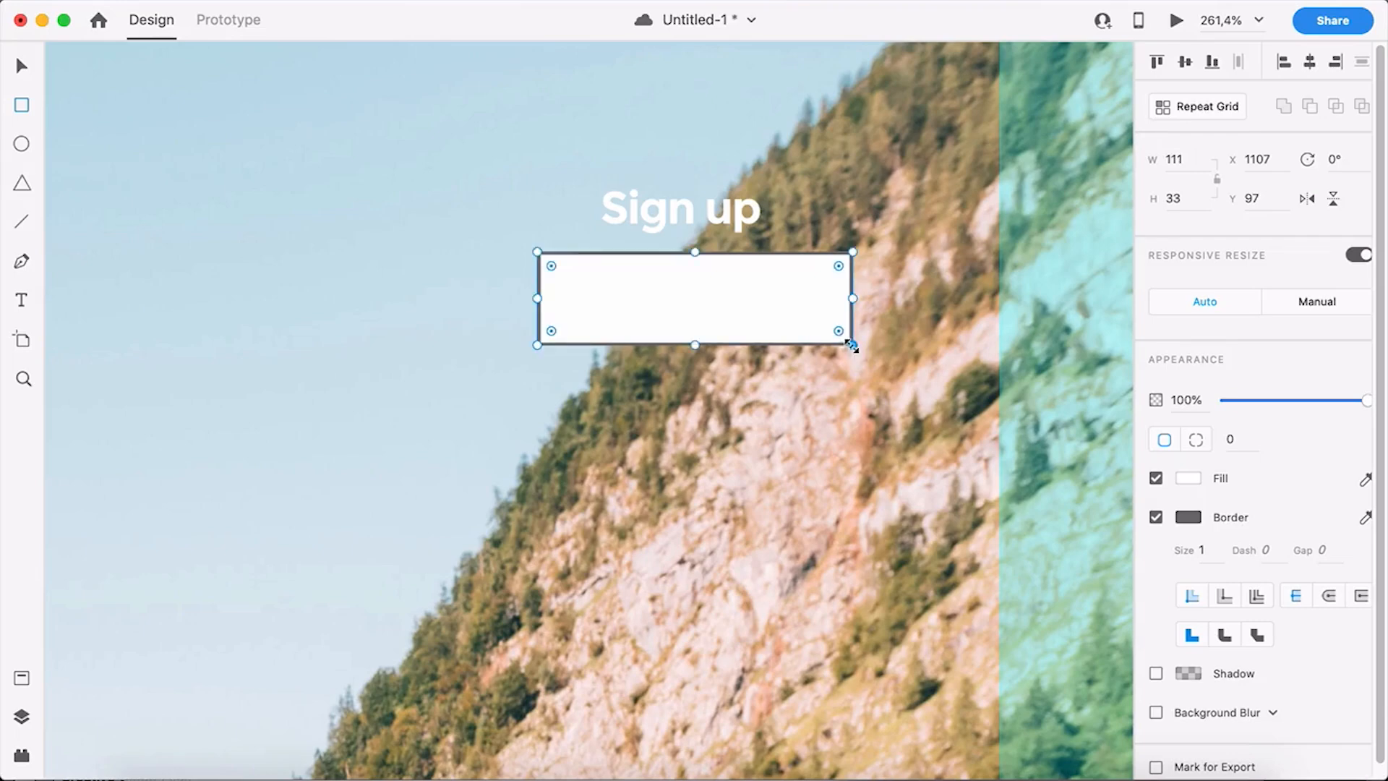
left_click(1156, 518)
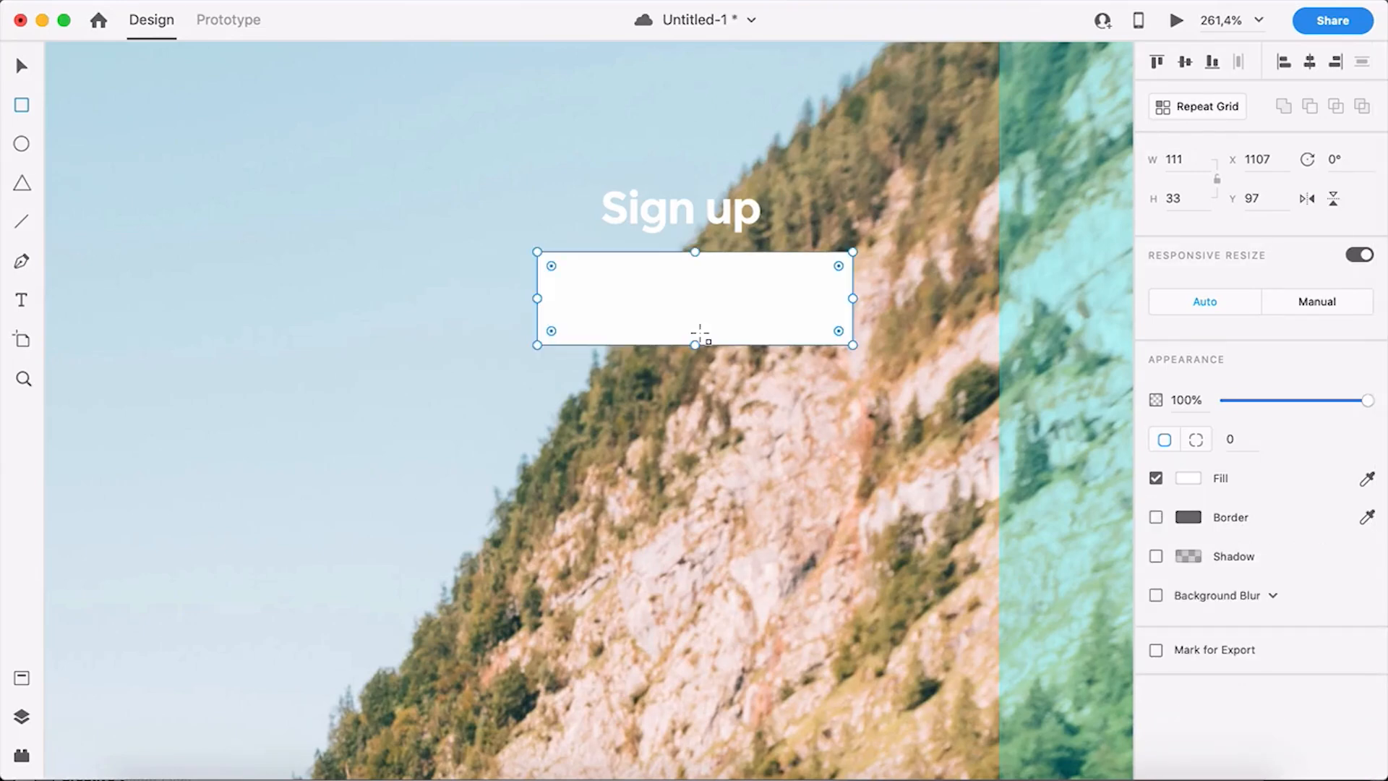
- Fill the rectangle with the blue sampled from the logo triangle
scroll(498, 320, "down", 8)
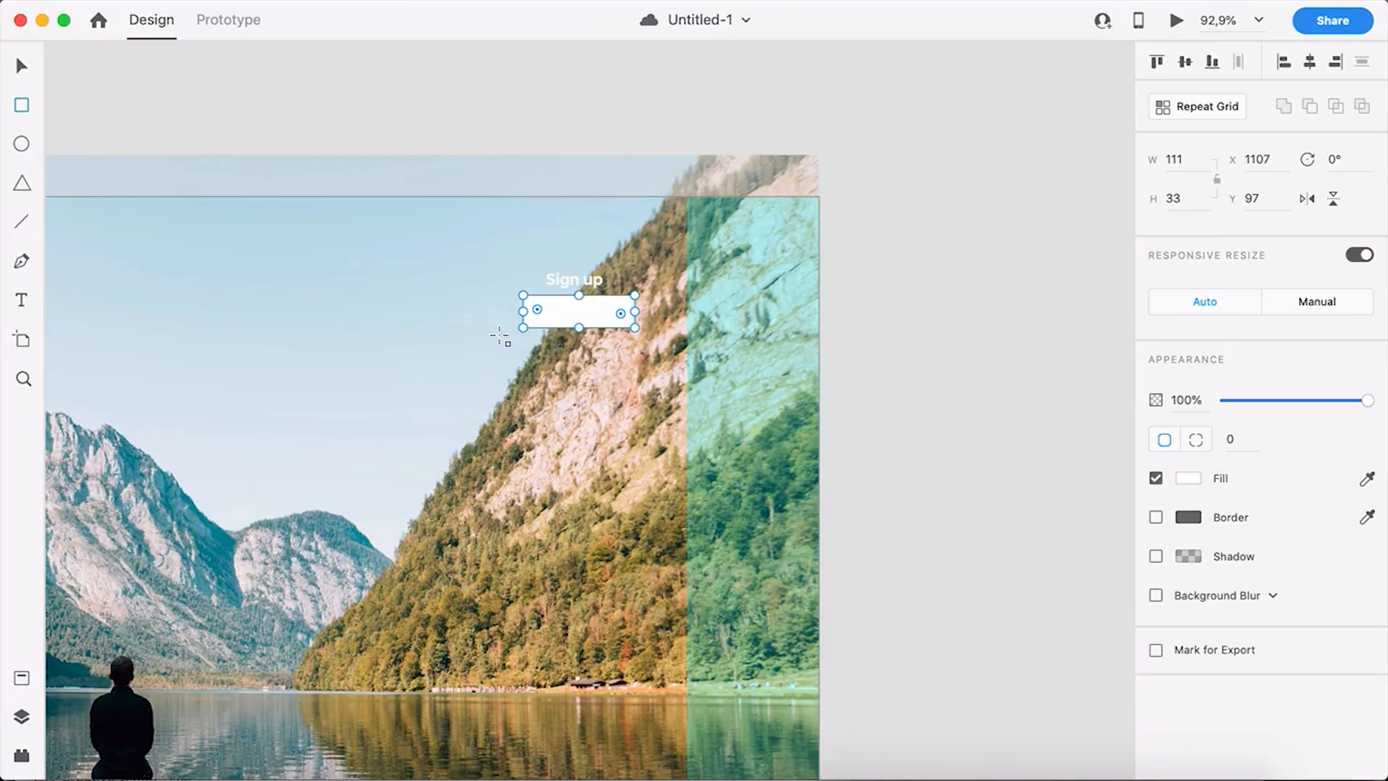
left_click_drag(276, 337, 594, 278)
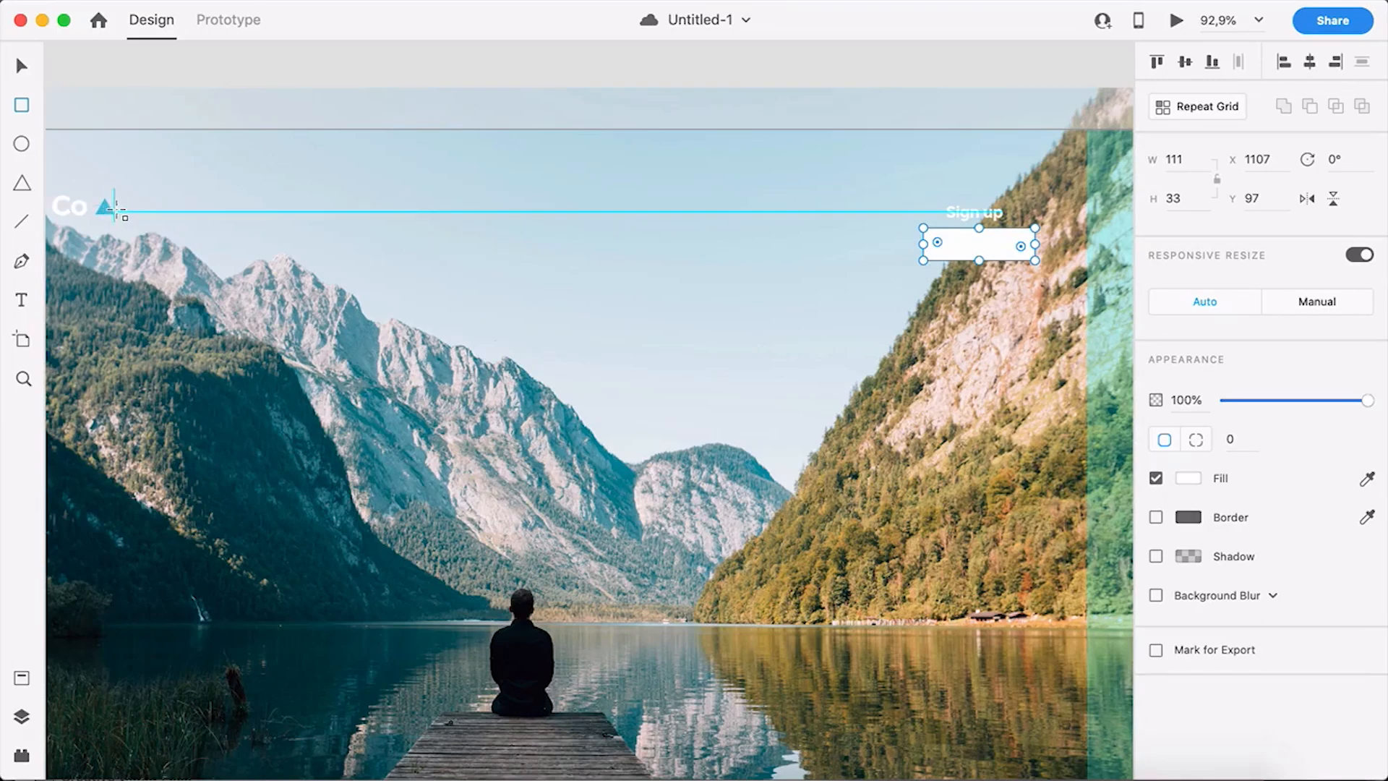
key("i")
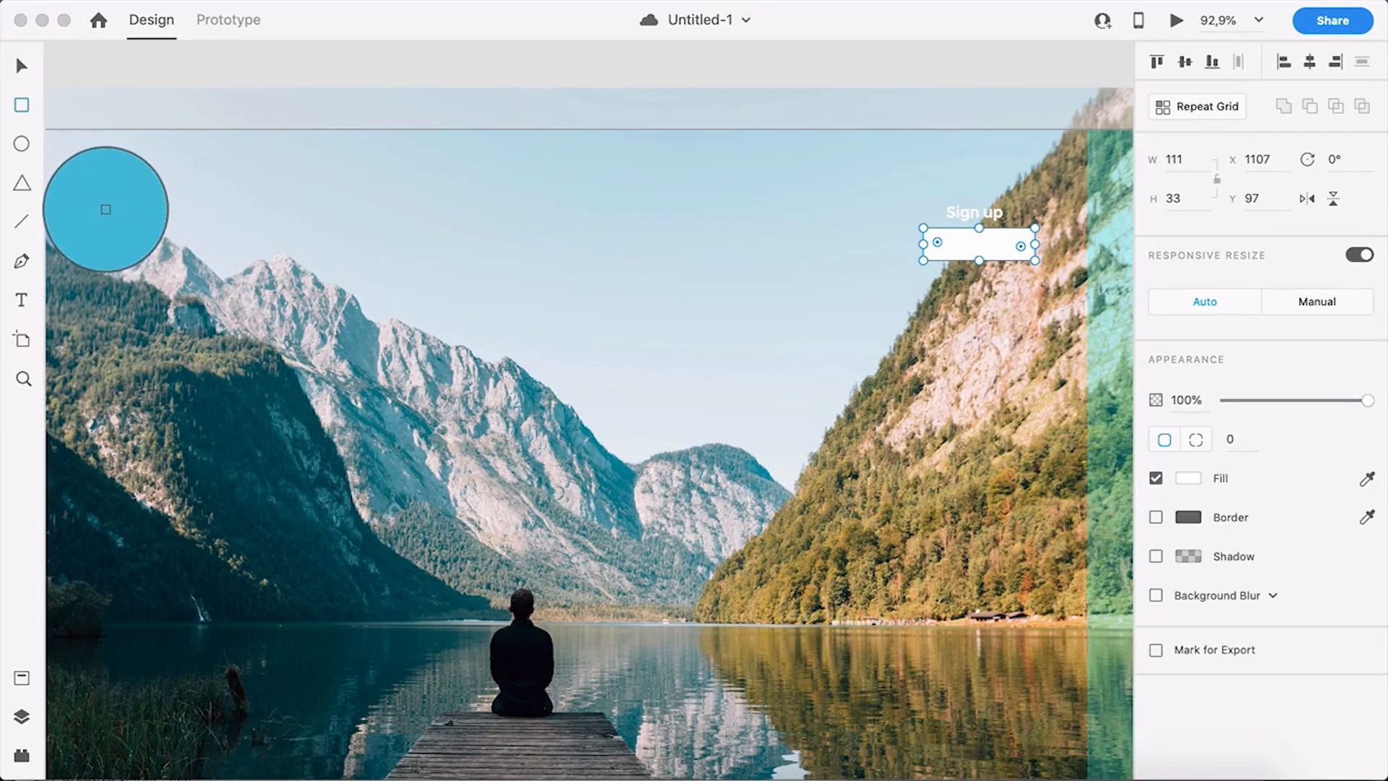
left_click(105, 209)
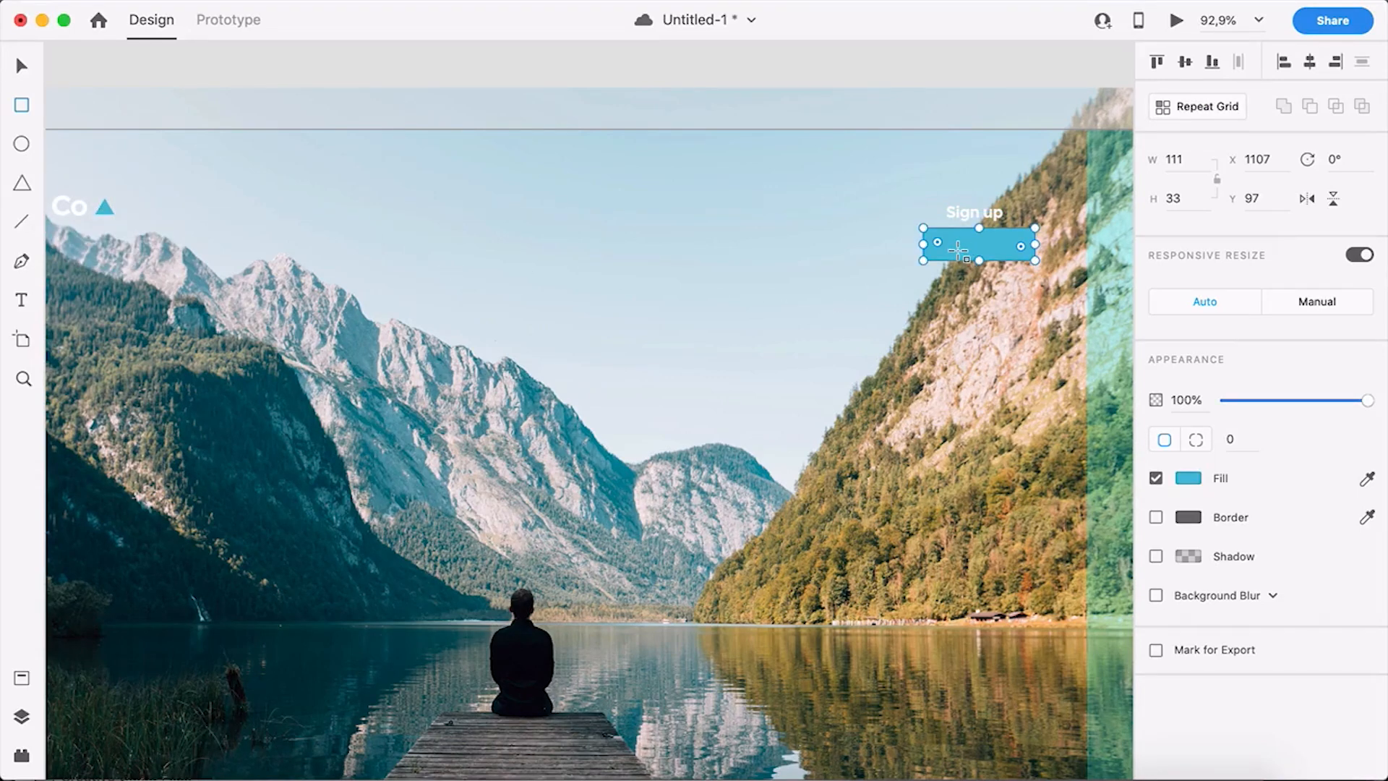
- Try an olive tone sampled from the hillside as the rectangle's fill, and resample the logo triangle's blue
key("i")
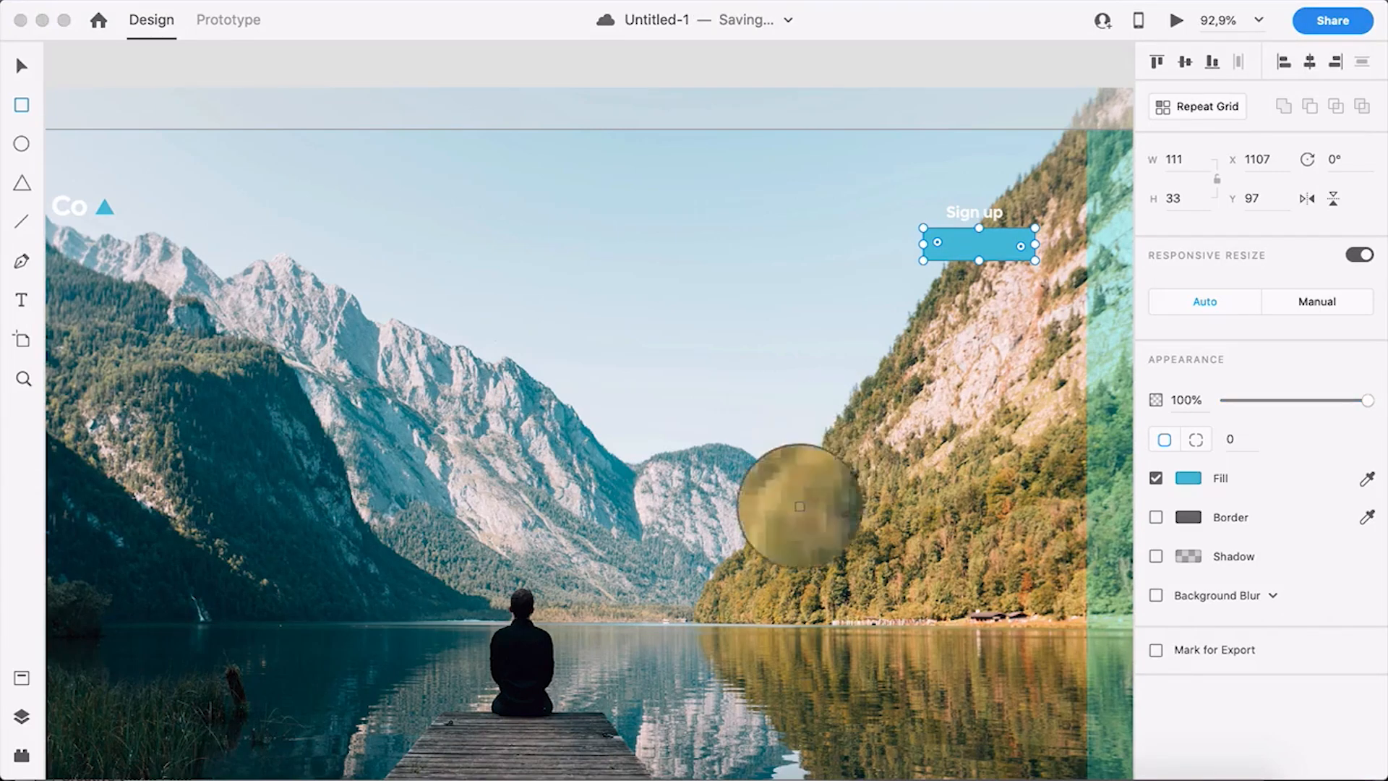
left_click(742, 579)
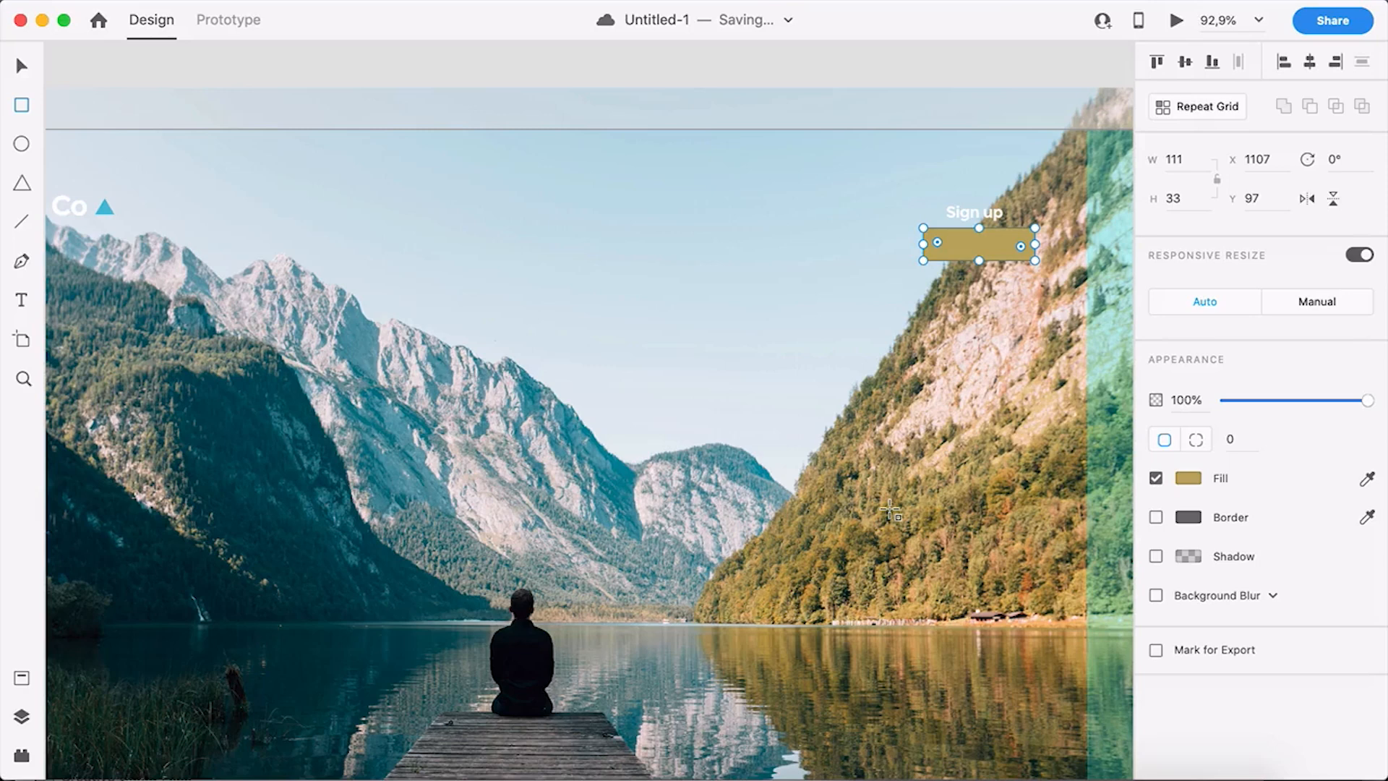
key("i")
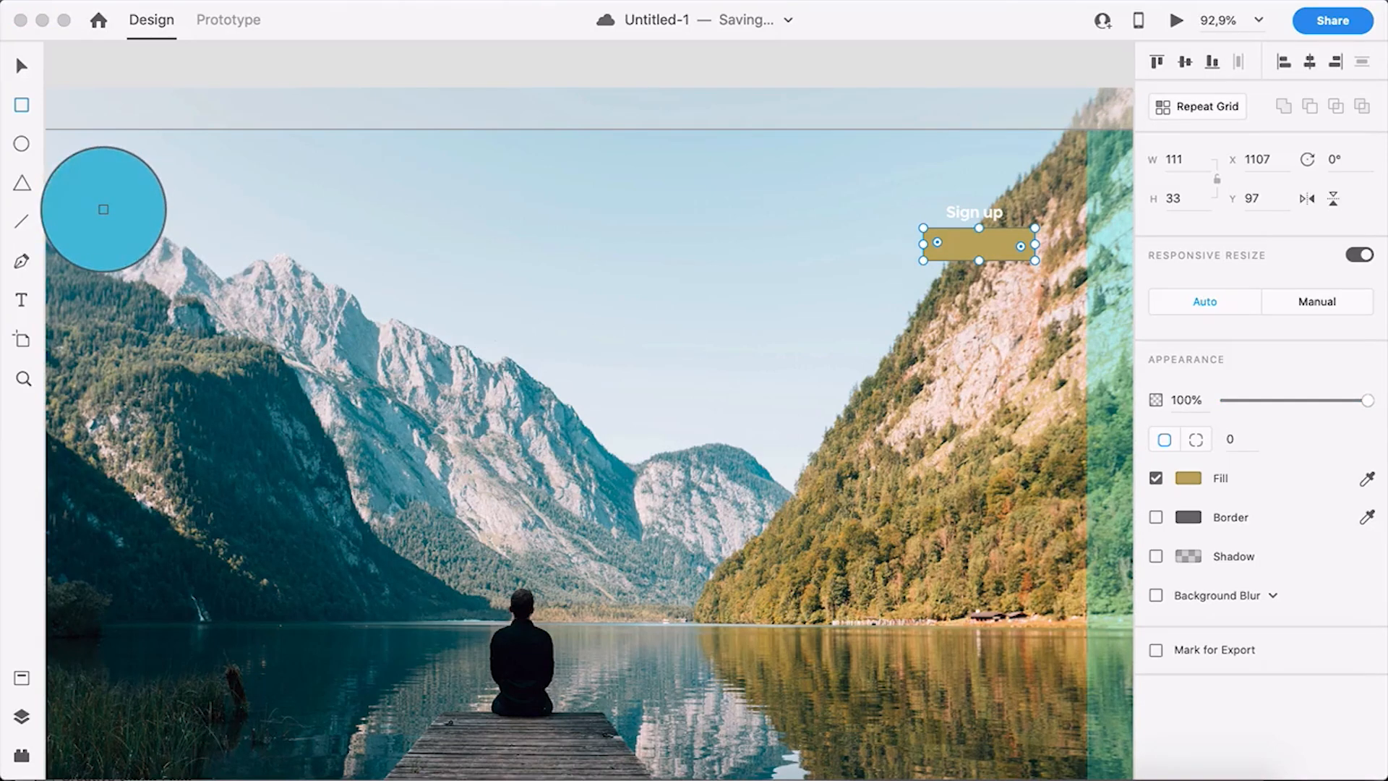
left_click(104, 209)
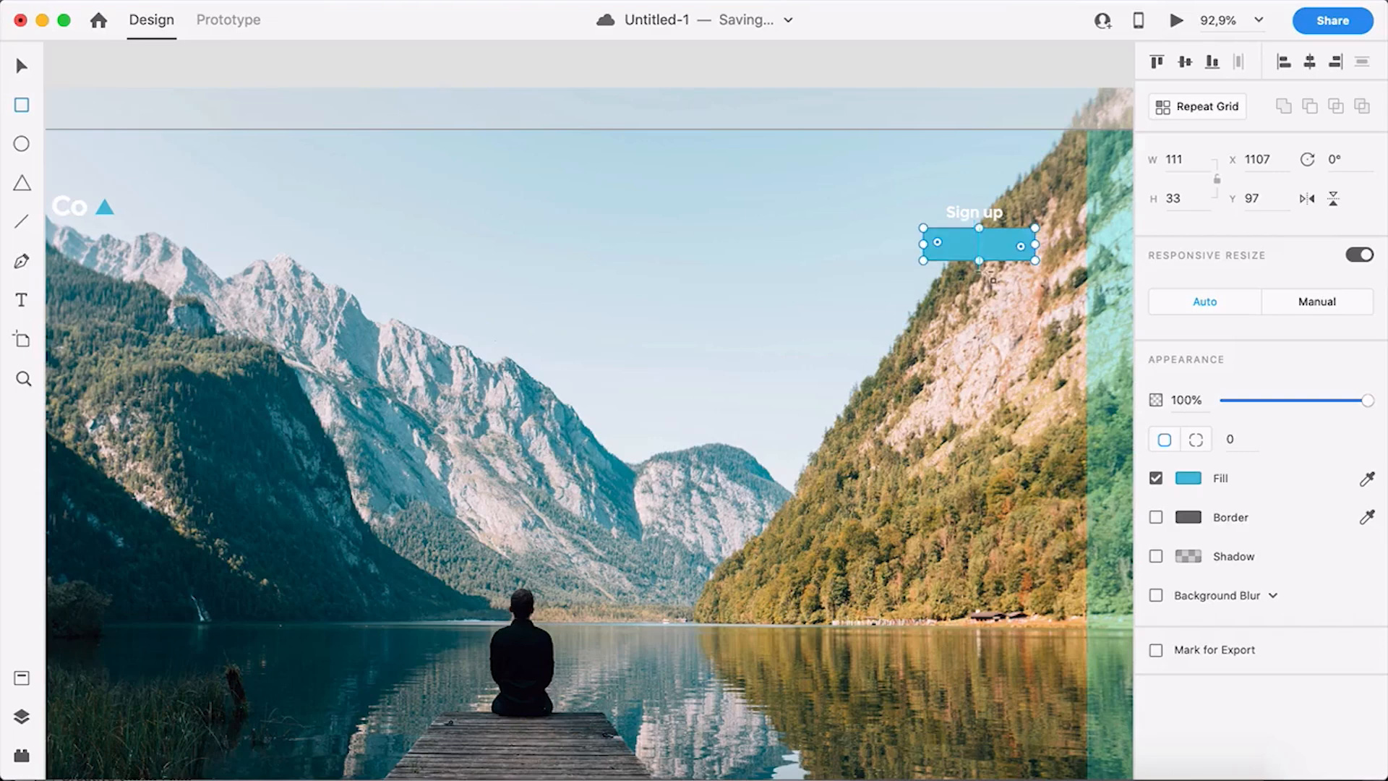
- Try rounding the blue rectangle's corners to a radius of 17 and undo the rounding
scroll(1035, 226, "up", 3)
scroll(1035, 225, "up", 6)
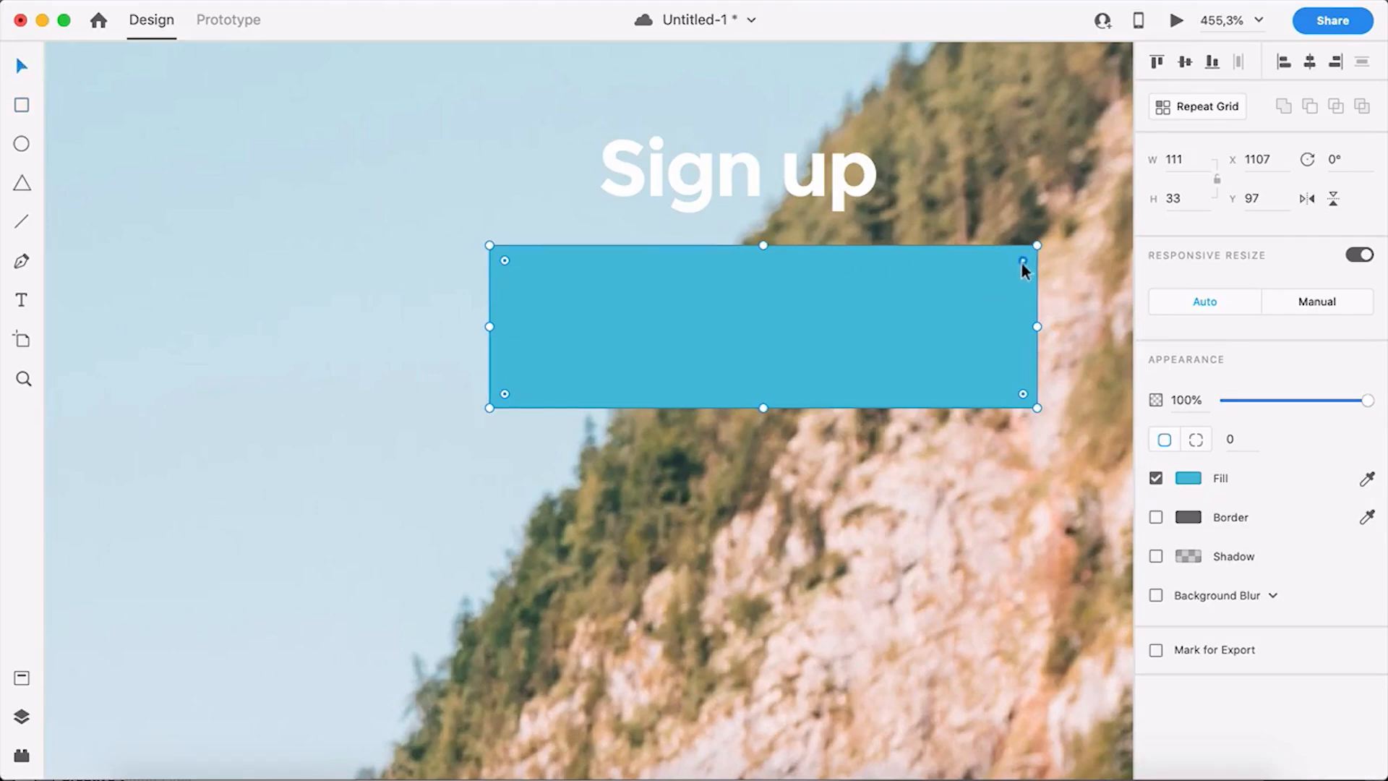
left_click_drag(1021, 259, 877, 365)
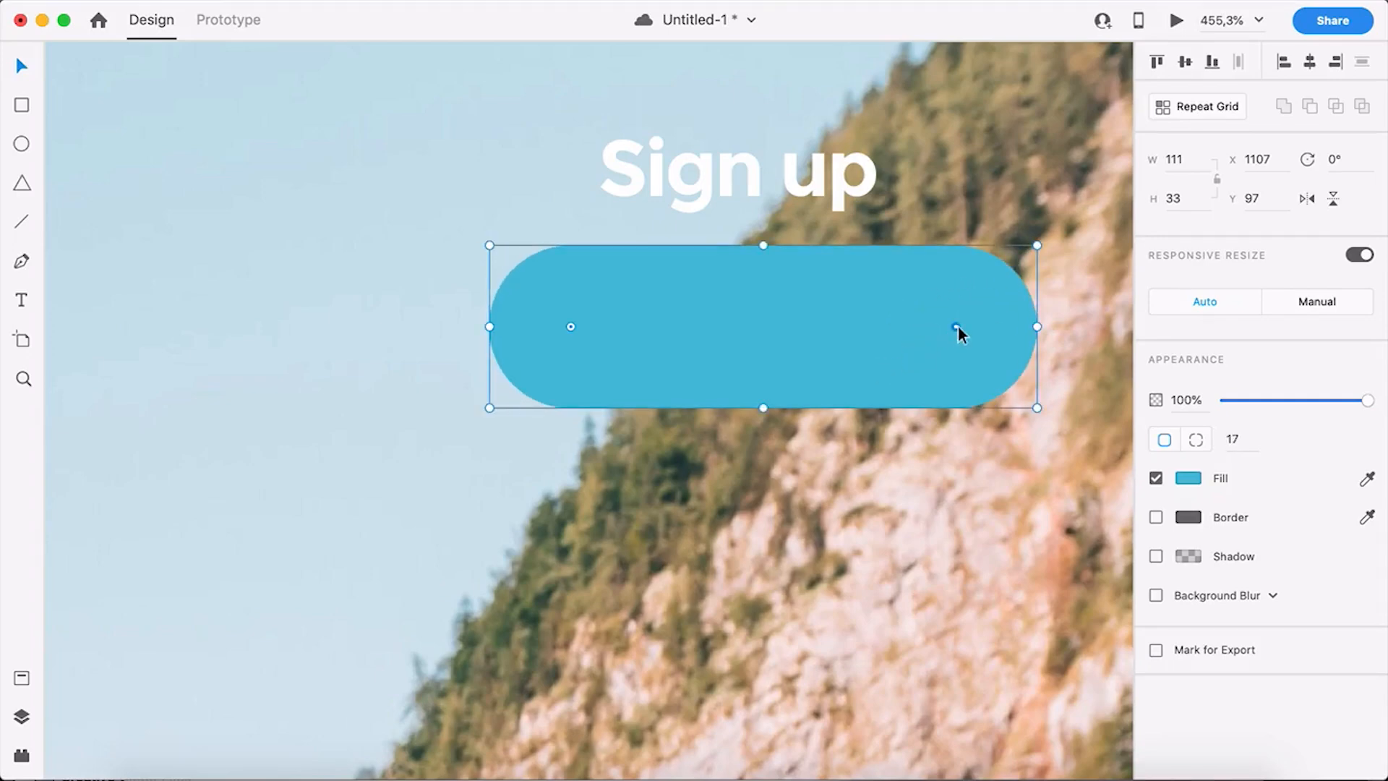
key("super+z")
- Set the blue rectangle's corner radius to 100 and move the shape up over the Sign up text to X 1104, Y 83
left_click(1234, 439)
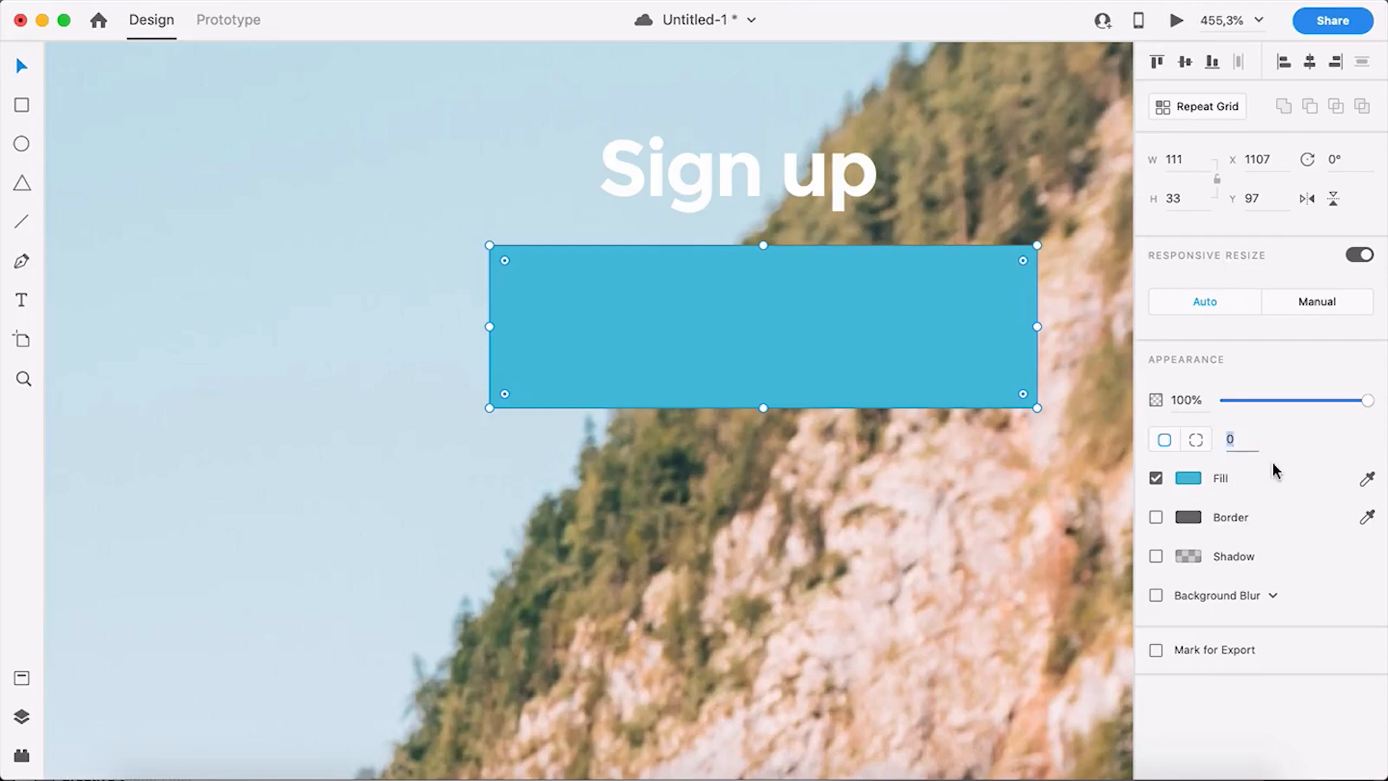
type("100")
key("Return")
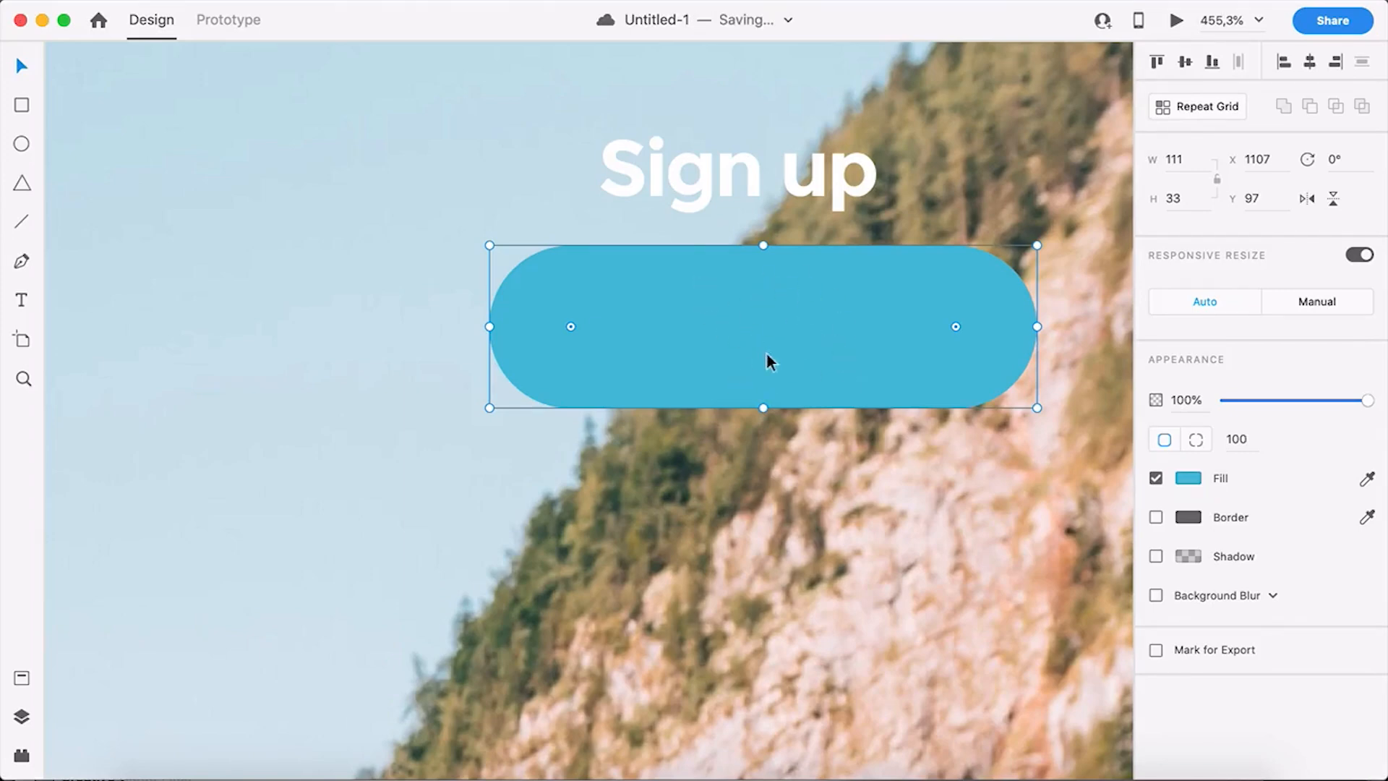
left_click_drag(833, 329, 818, 258)
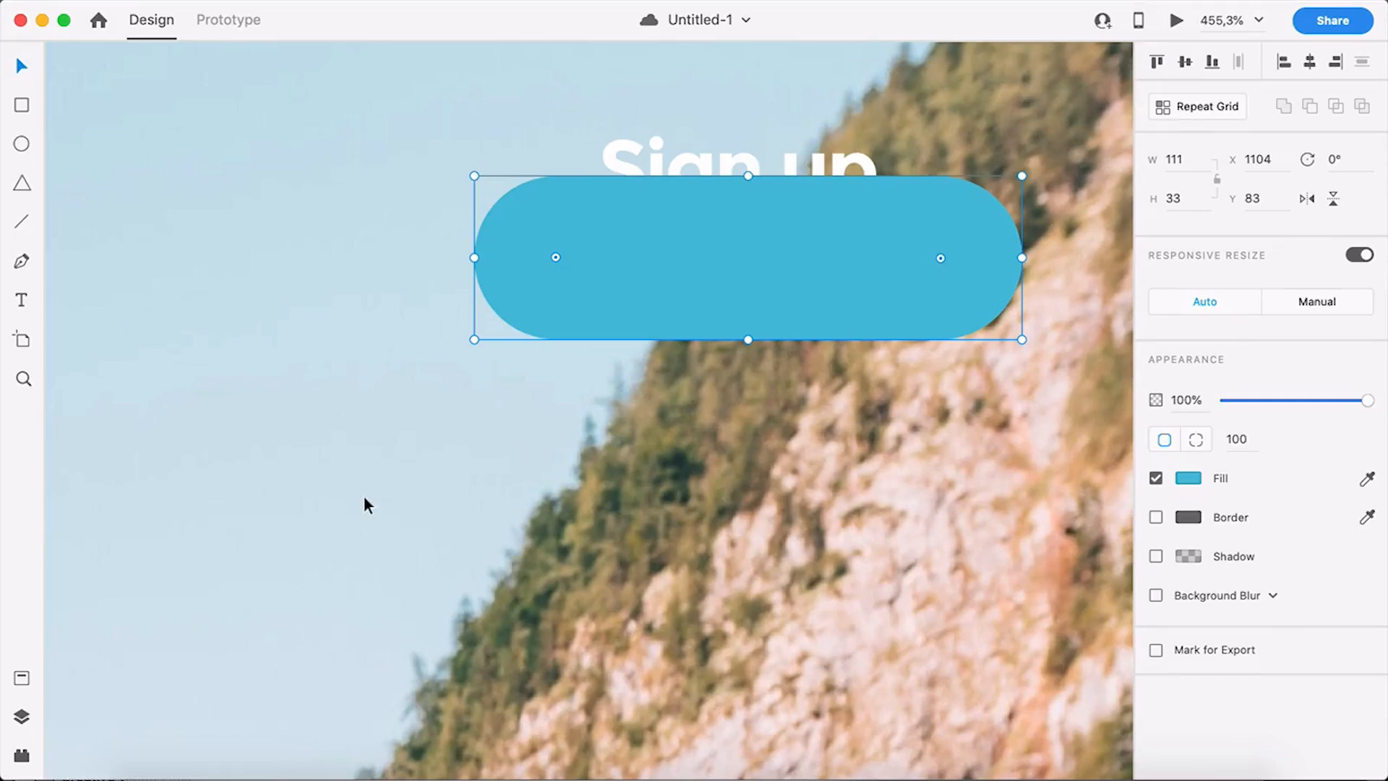
- Reorder the layers so that Rectangle 1 lies directly beneath the Sign up text
left_click(22, 717)
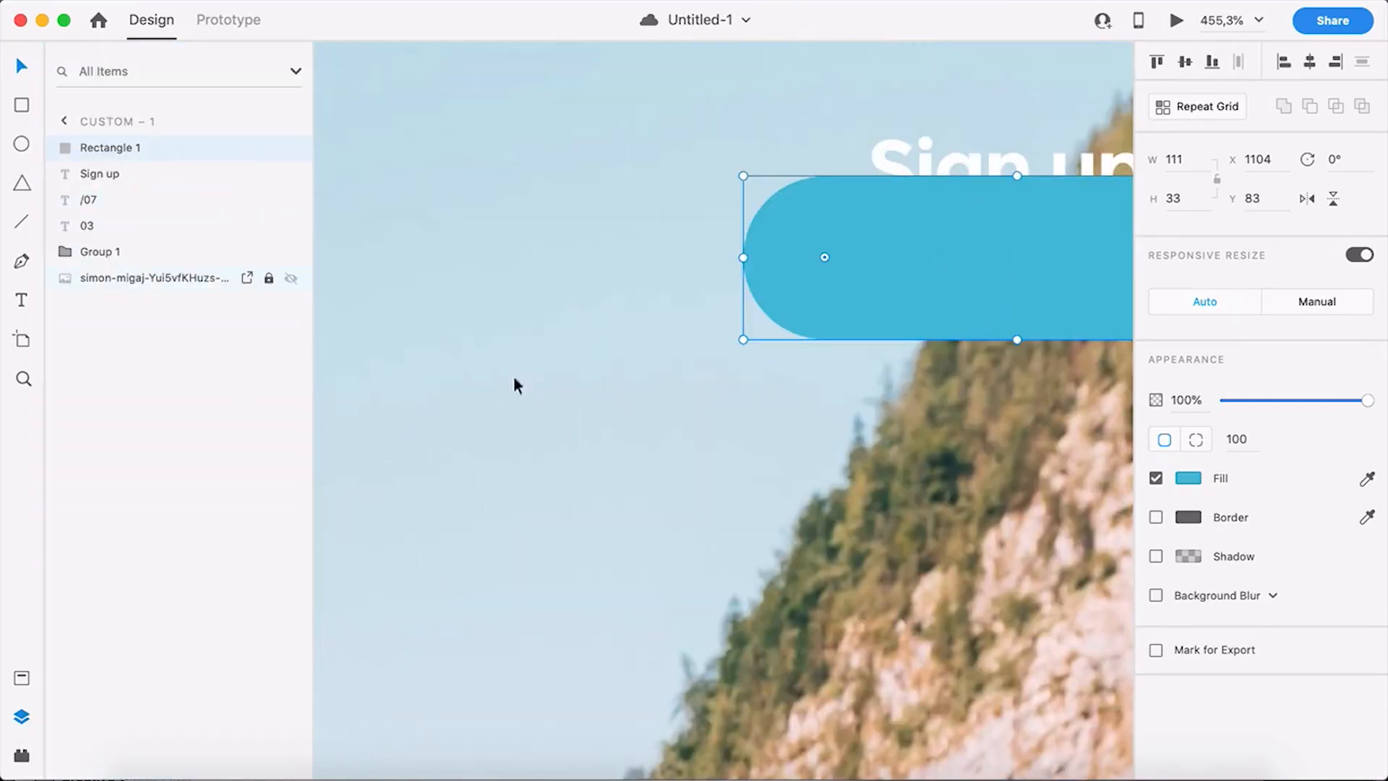
left_click_drag(878, 384, 600, 394)
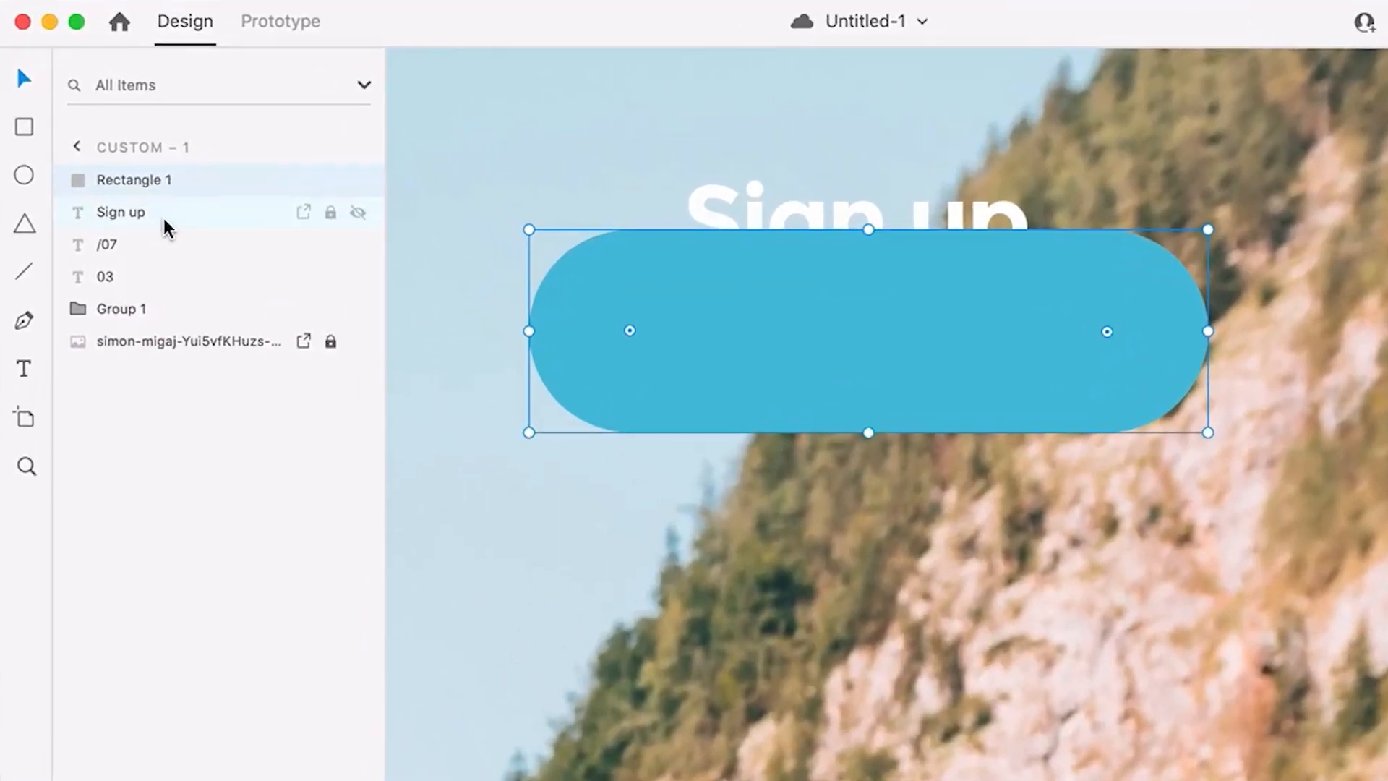
left_click_drag(189, 177, 171, 228)
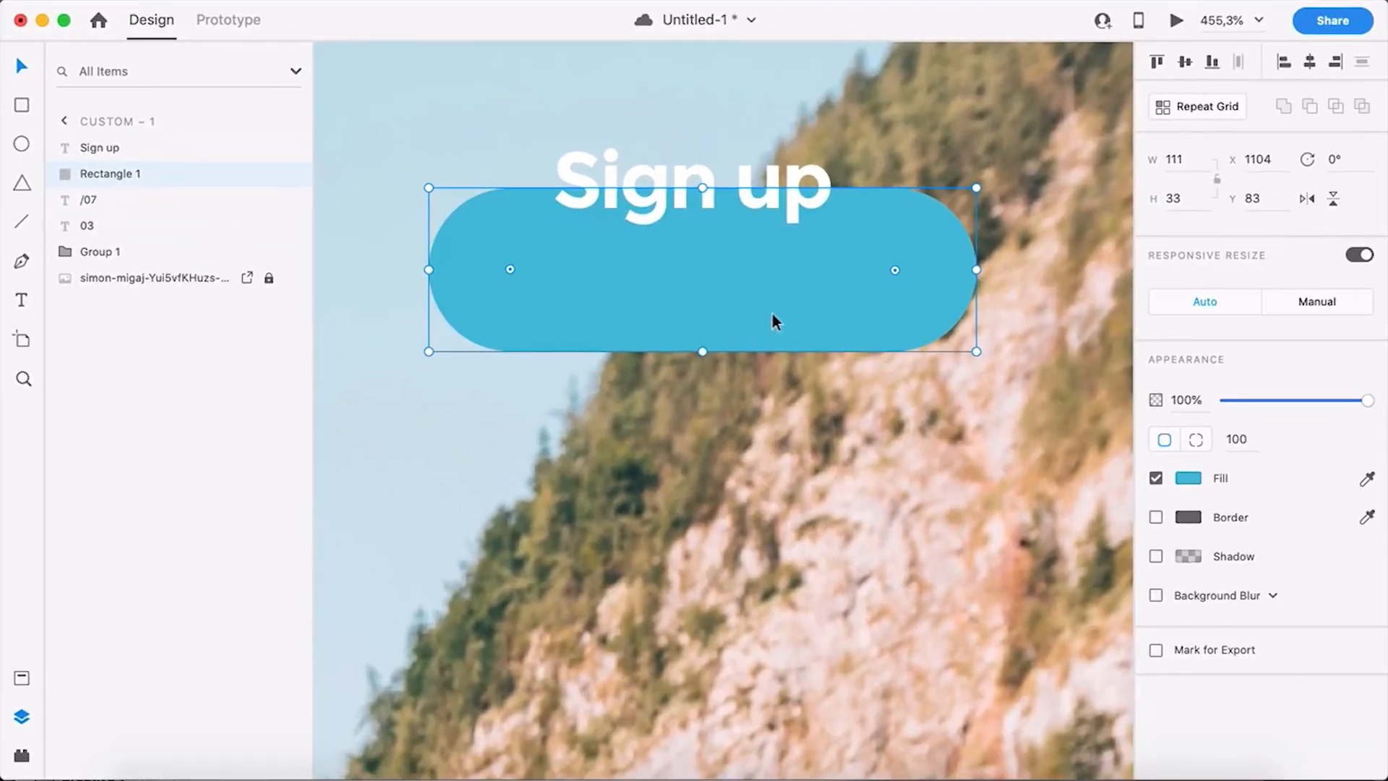
- Move the blue rounded rectangle up behind the Sign up text to X 1102, Y 66
left_click_drag(838, 311, 834, 233)
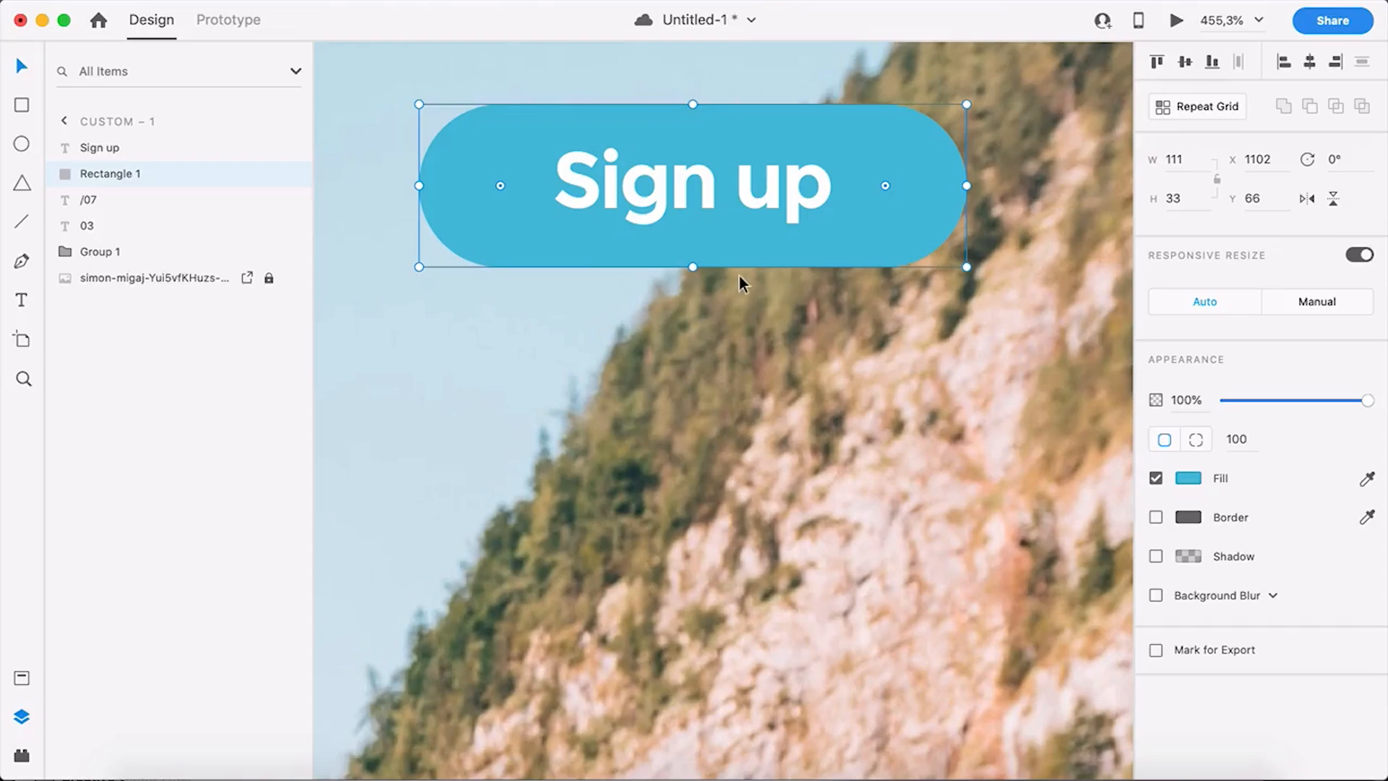
scroll(740, 276, "down", 10)
scroll(740, 276, "down", 3)
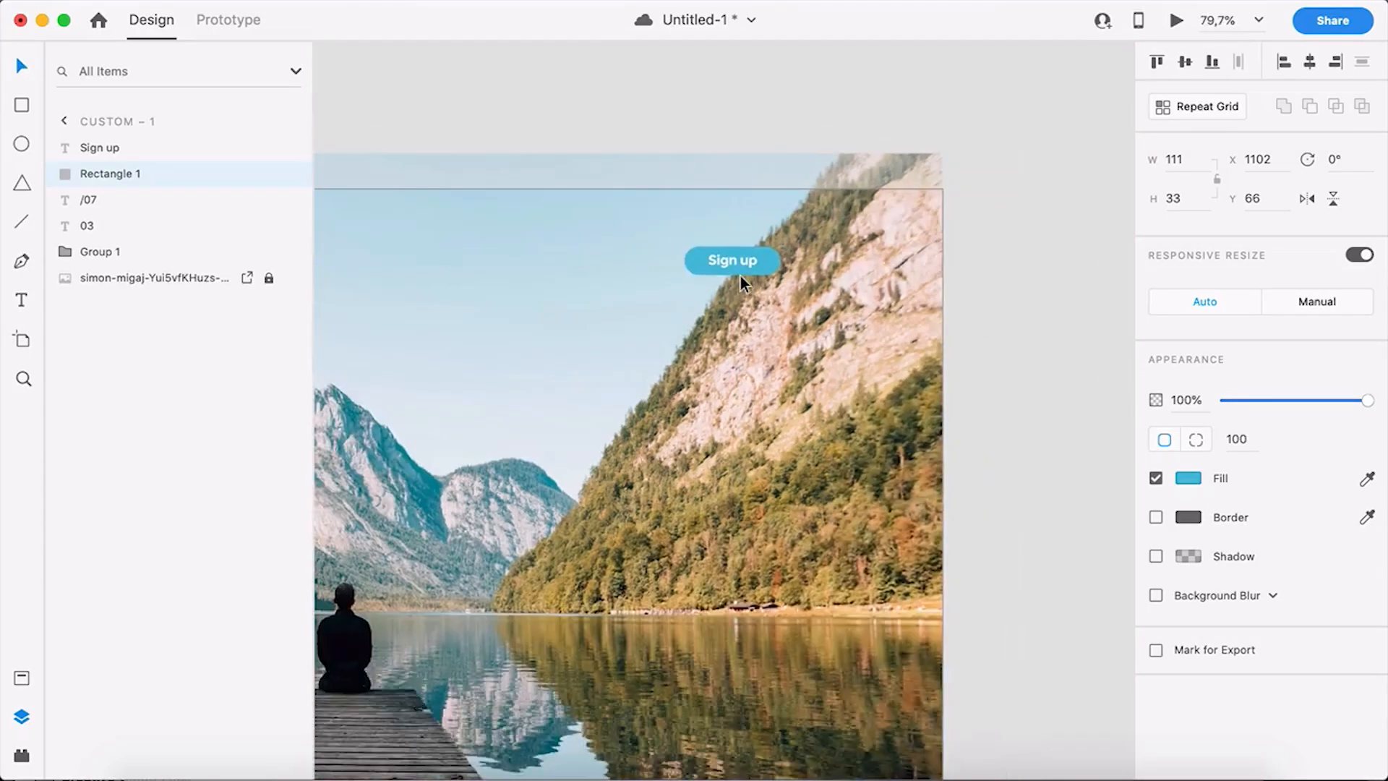
- Enlarge the blue rounded rectangle around its center to 131 by 47, keeping it behind the Sign up text
scroll(741, 275, "up", 3)
scroll(733, 263, "up", 8)
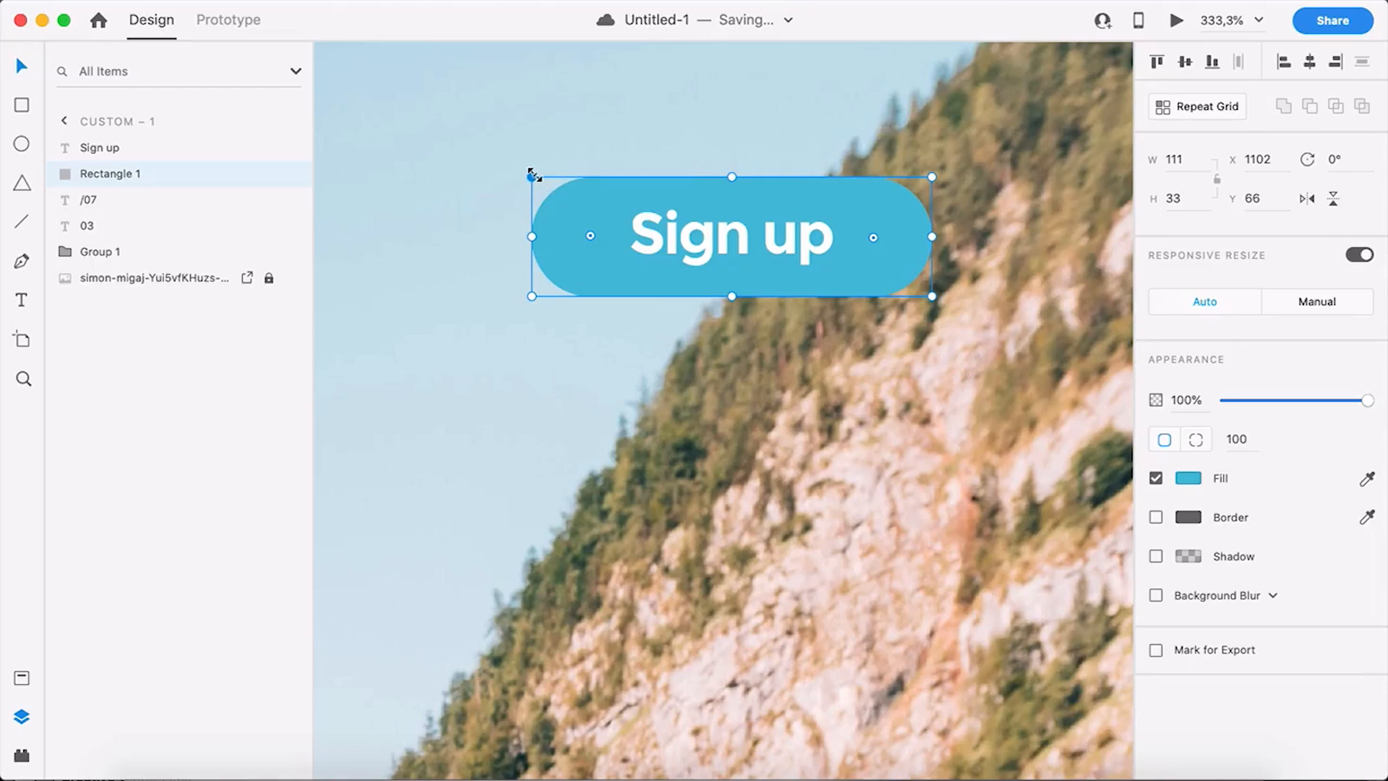
key("alt")
left_click_drag(530, 174, 502, 159)
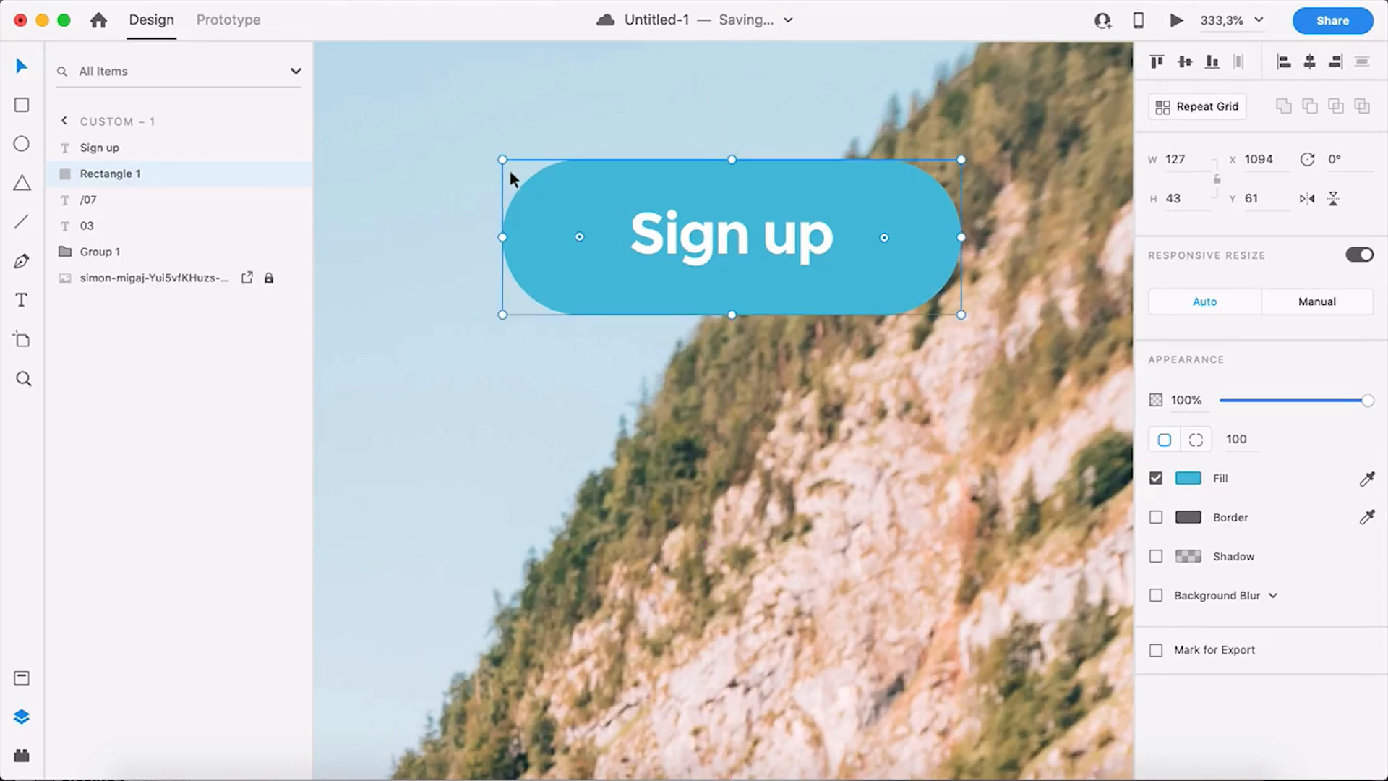
scroll(578, 270, "down", 5)
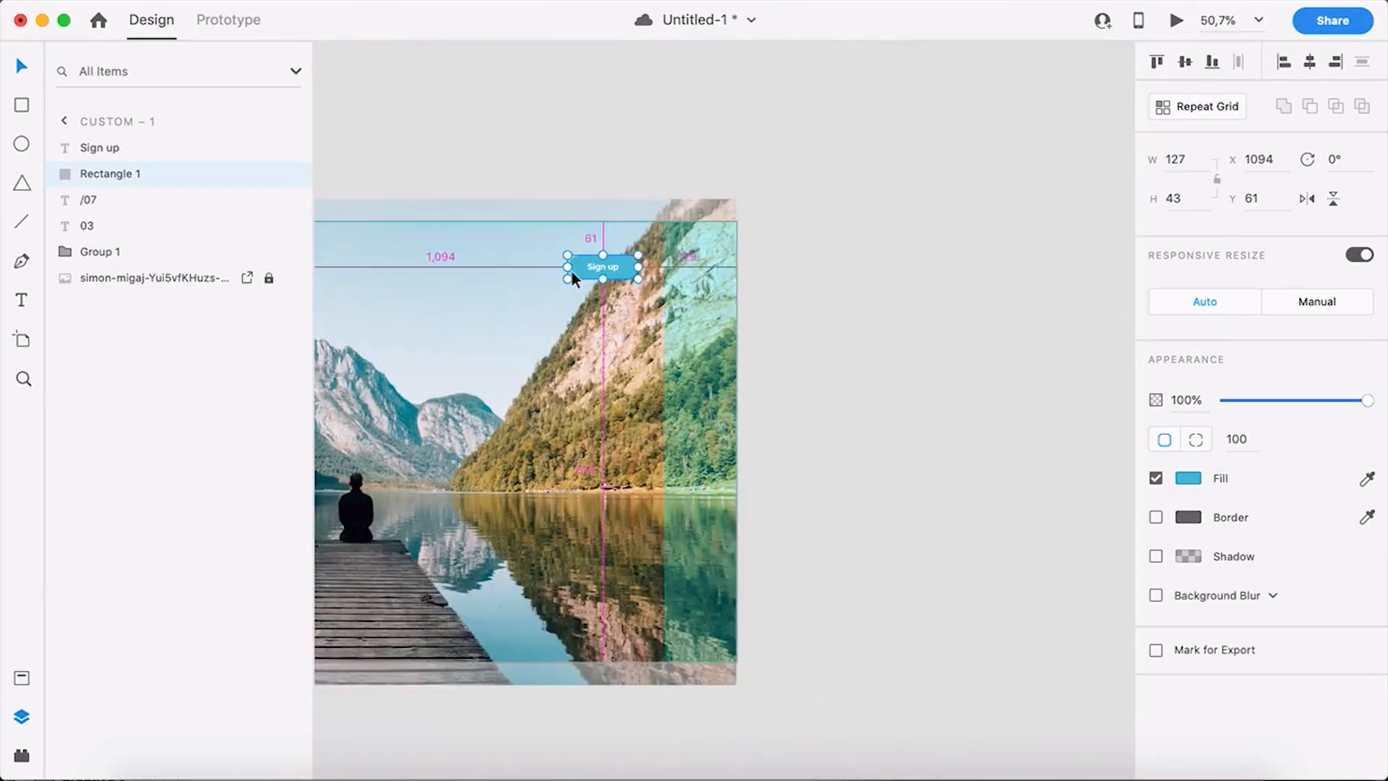
scroll(571, 271, "up", 5)
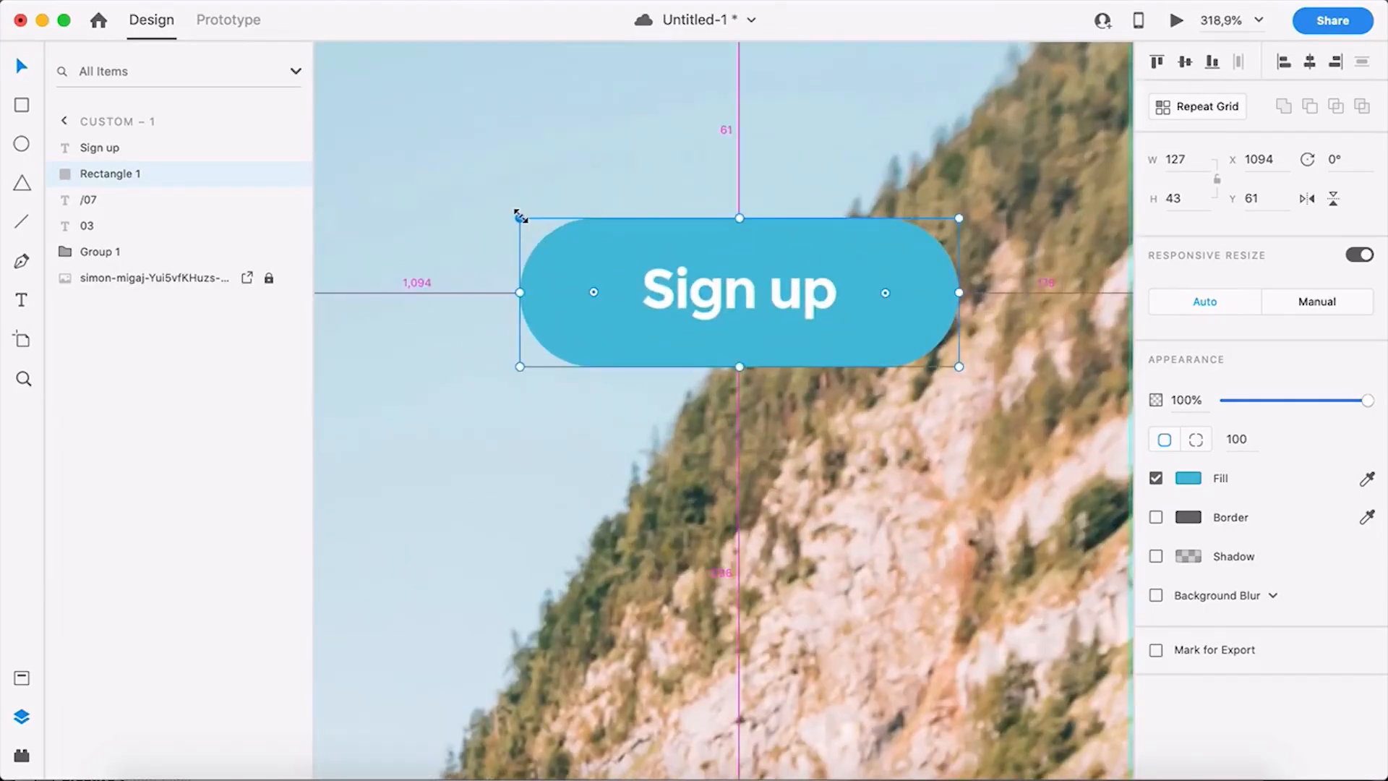
left_click_drag(520, 215, 514, 215)
scroll(545, 279, "down", 3)
scroll(546, 273, "down", 5)
left_click(826, 373)
- Group the Sign up text with the blue rounded rectangle behind it
left_click_drag(764, 375, 1045, 294)
left_click_drag(851, 322, 655, 321)
scroll(736, 277, "up", 8)
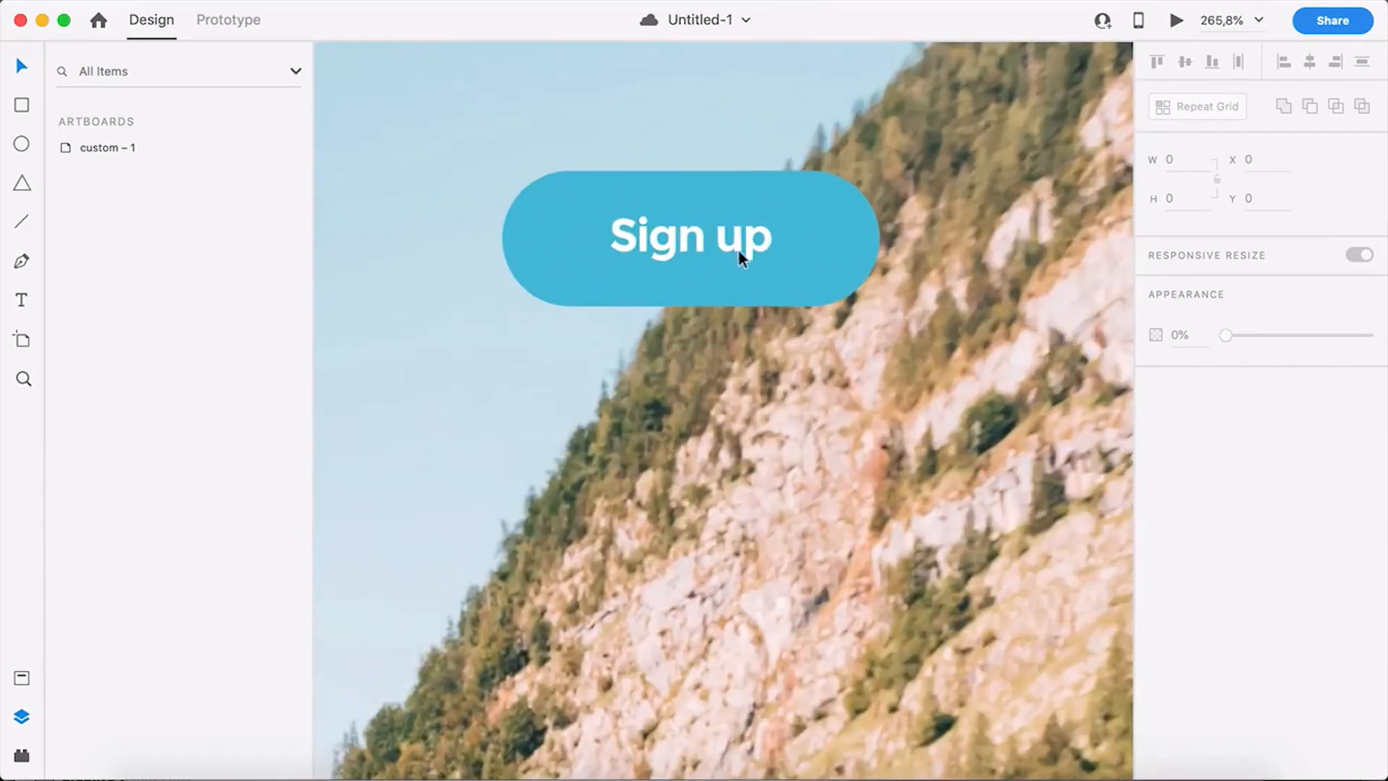
left_click(736, 237)
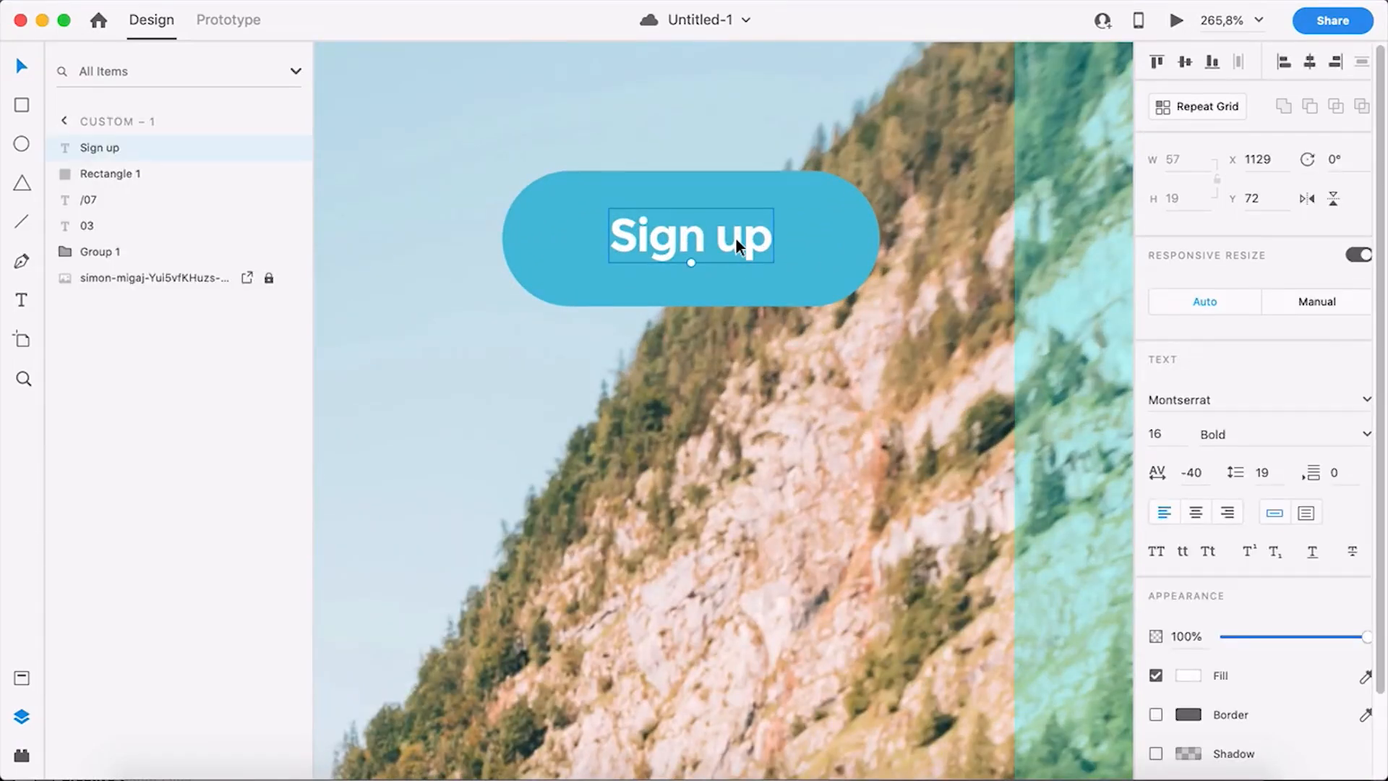
left_click(830, 246, "shift")
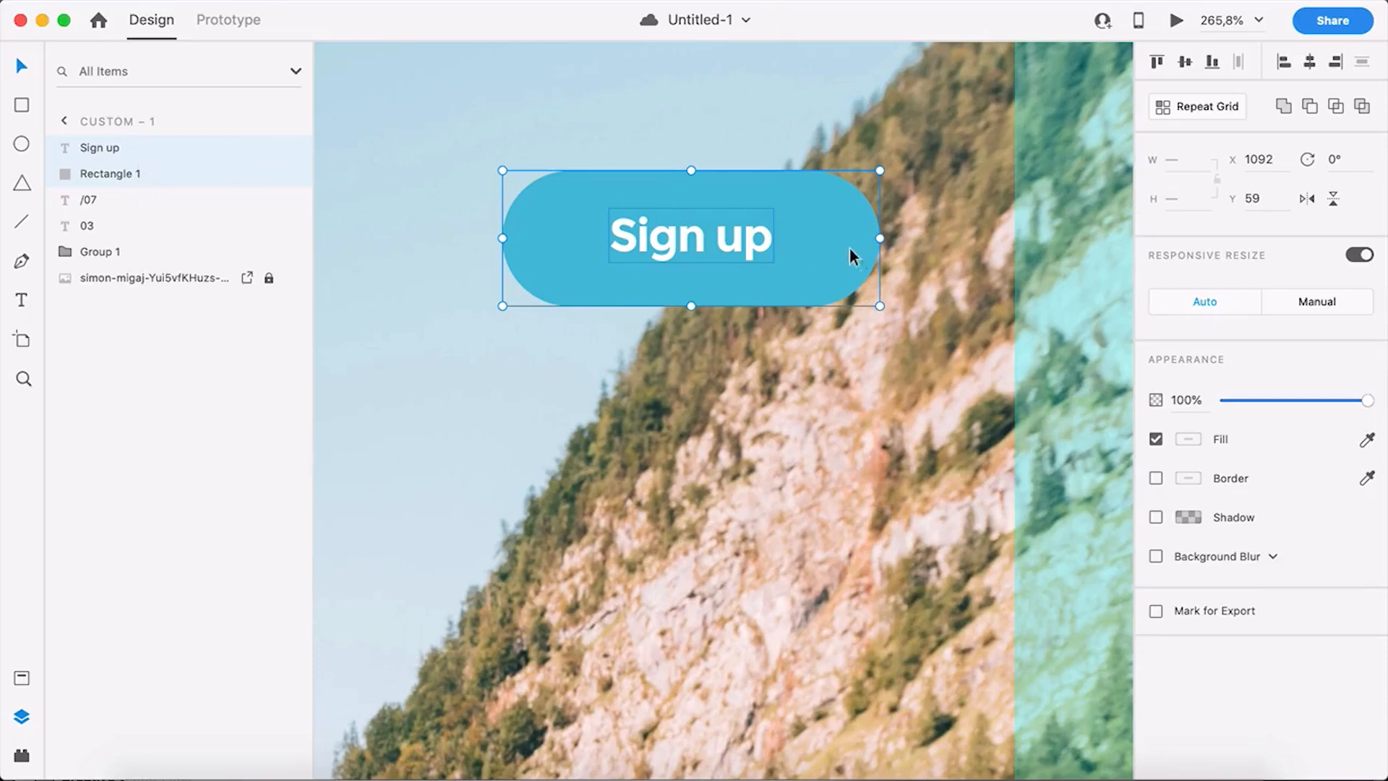
right_click(854, 256)
left_click(930, 413)
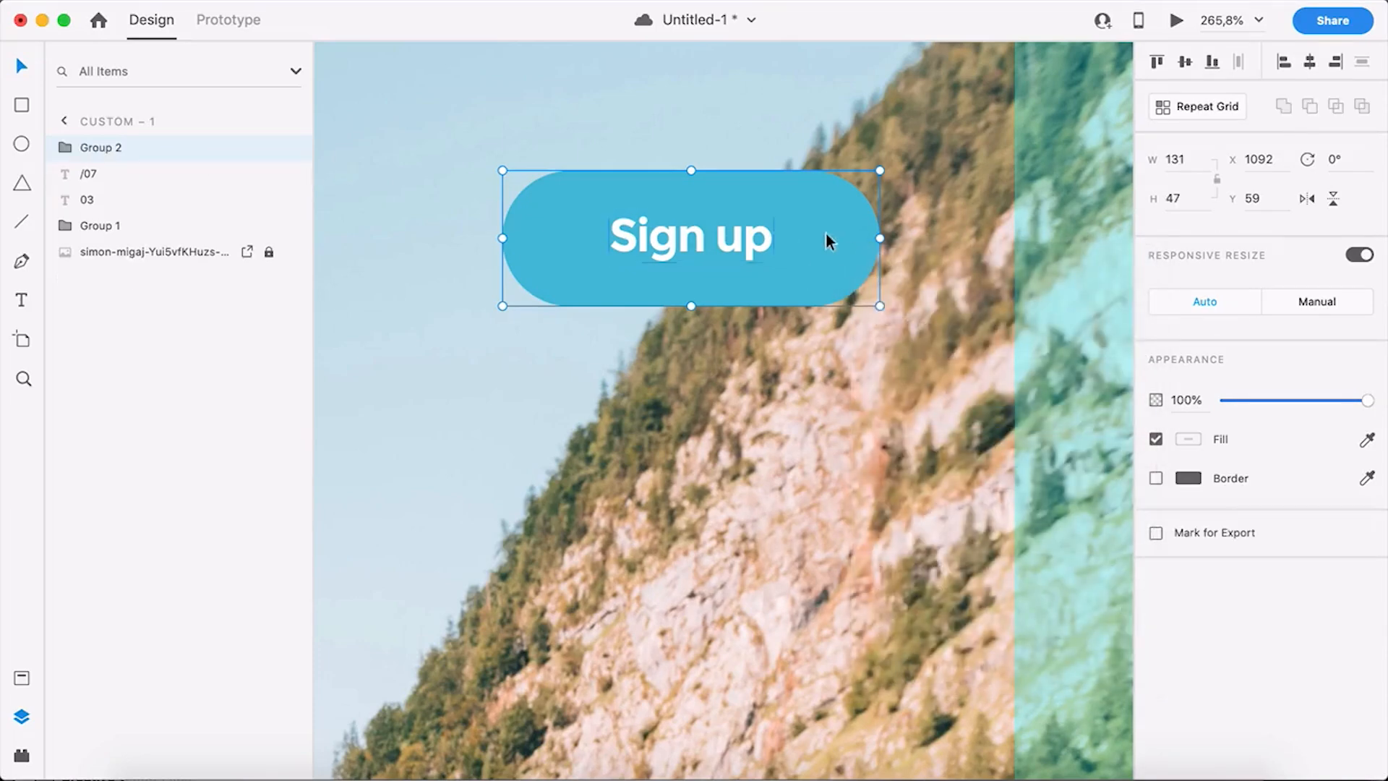
- Move the Sign up button group to the artboard's right margin at X 1139, Y 57, and align it vertically centered with the Travel & Co logo
left_click_drag(831, 254, 967, 248)
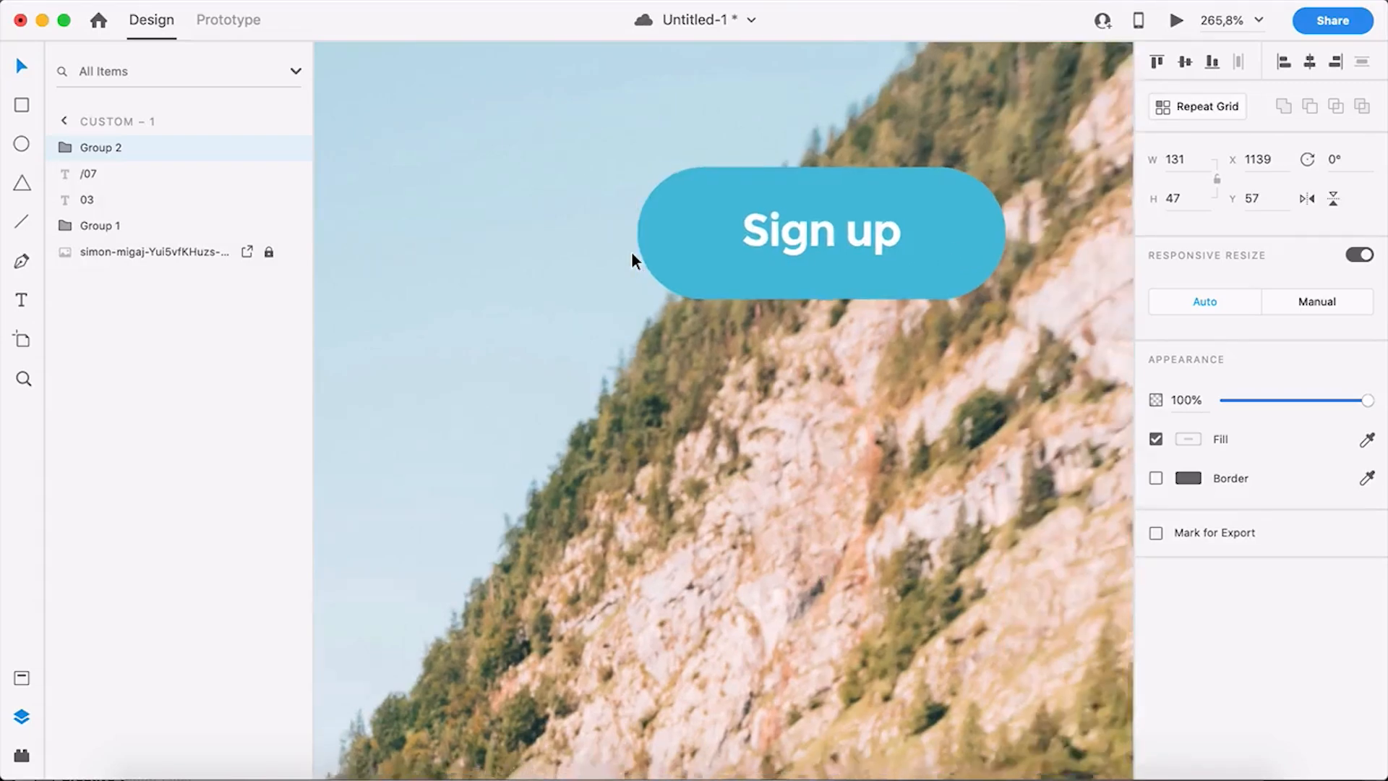
key("super+0")
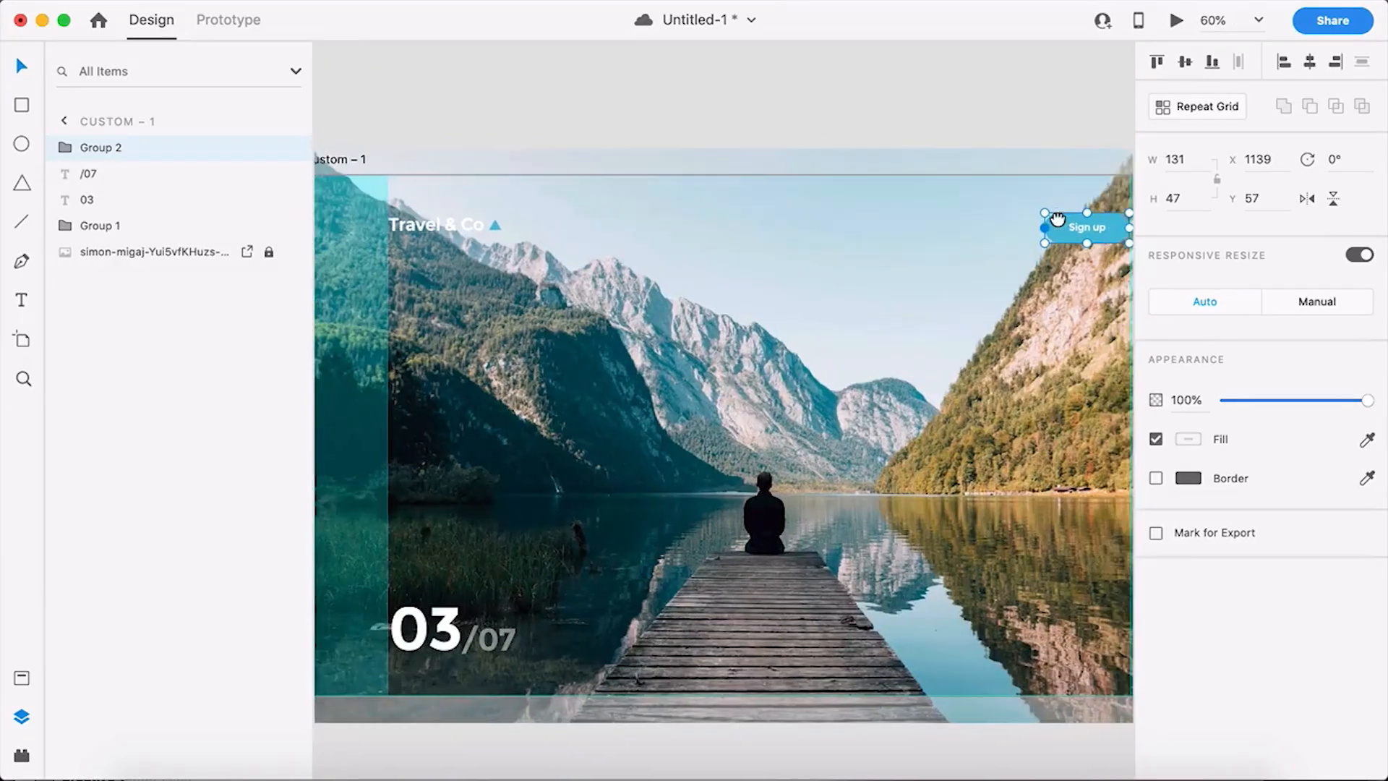
left_click_drag(924, 214, 883, 210)
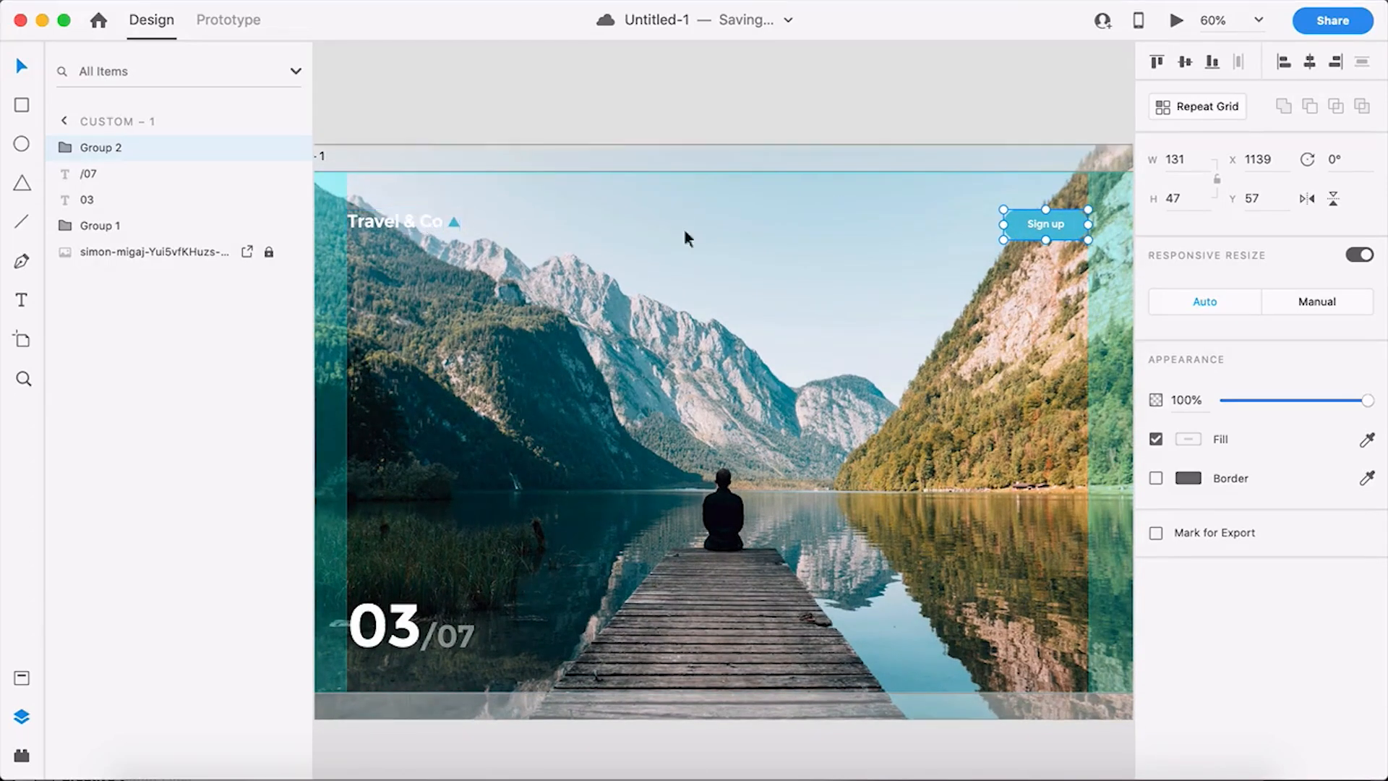
left_click(409, 222, "shift")
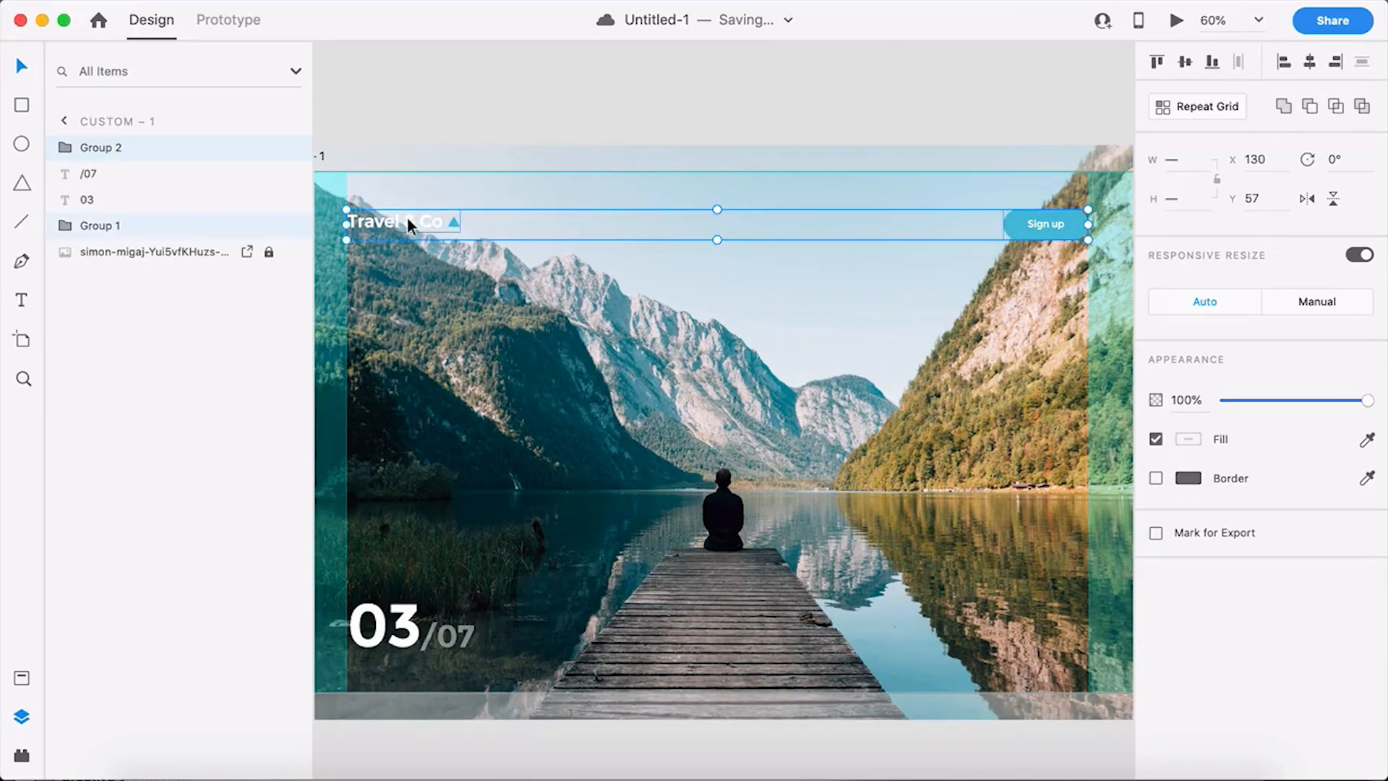
left_click(1185, 63)
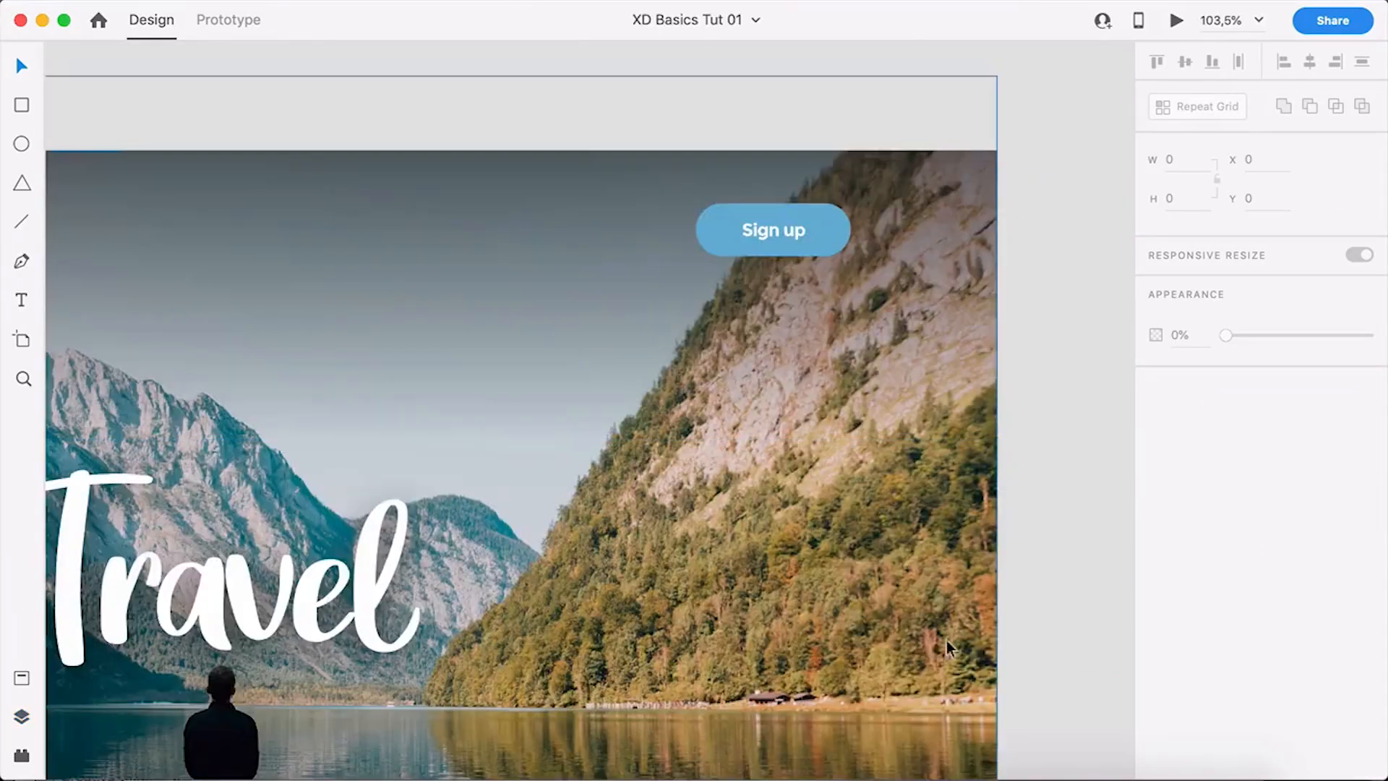
- Examine the YouTube, Instagram and Snapchat icons in the lower right of the finished XD Basics Tut 01 design at different zoom levels
scroll(868, 610, "down", 10)
scroll(762, 506, "up", 5)
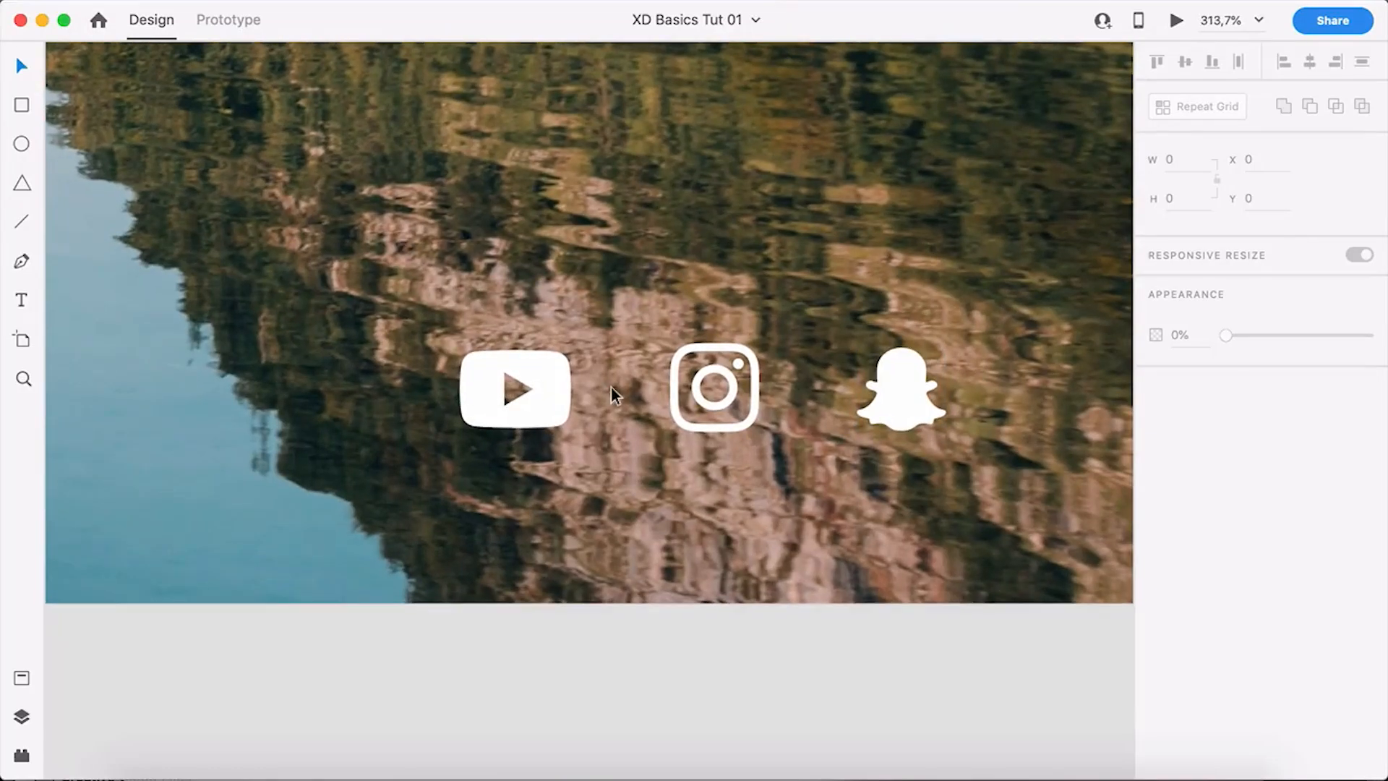
scroll(687, 411, "up", 6)
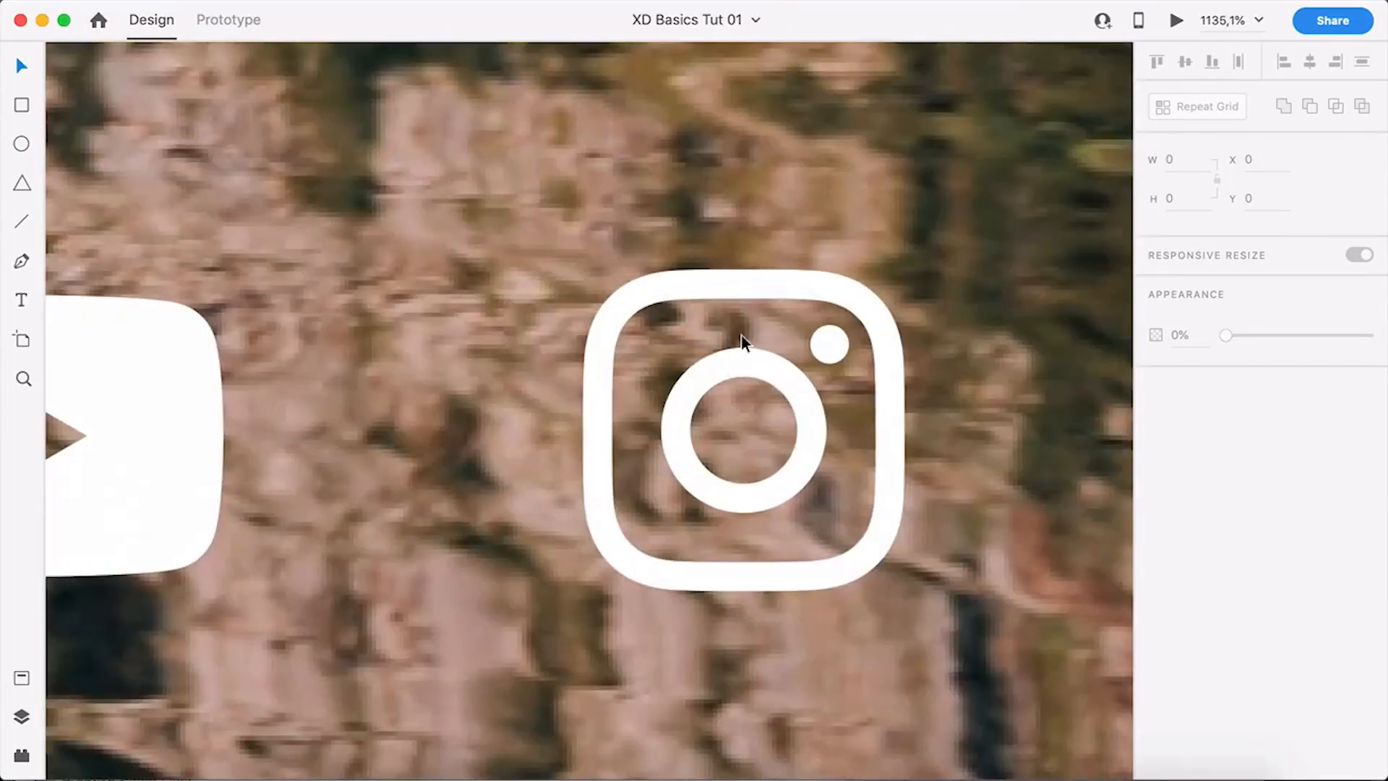
scroll(742, 335, "up", 2)
scroll(742, 336, "down", 6)
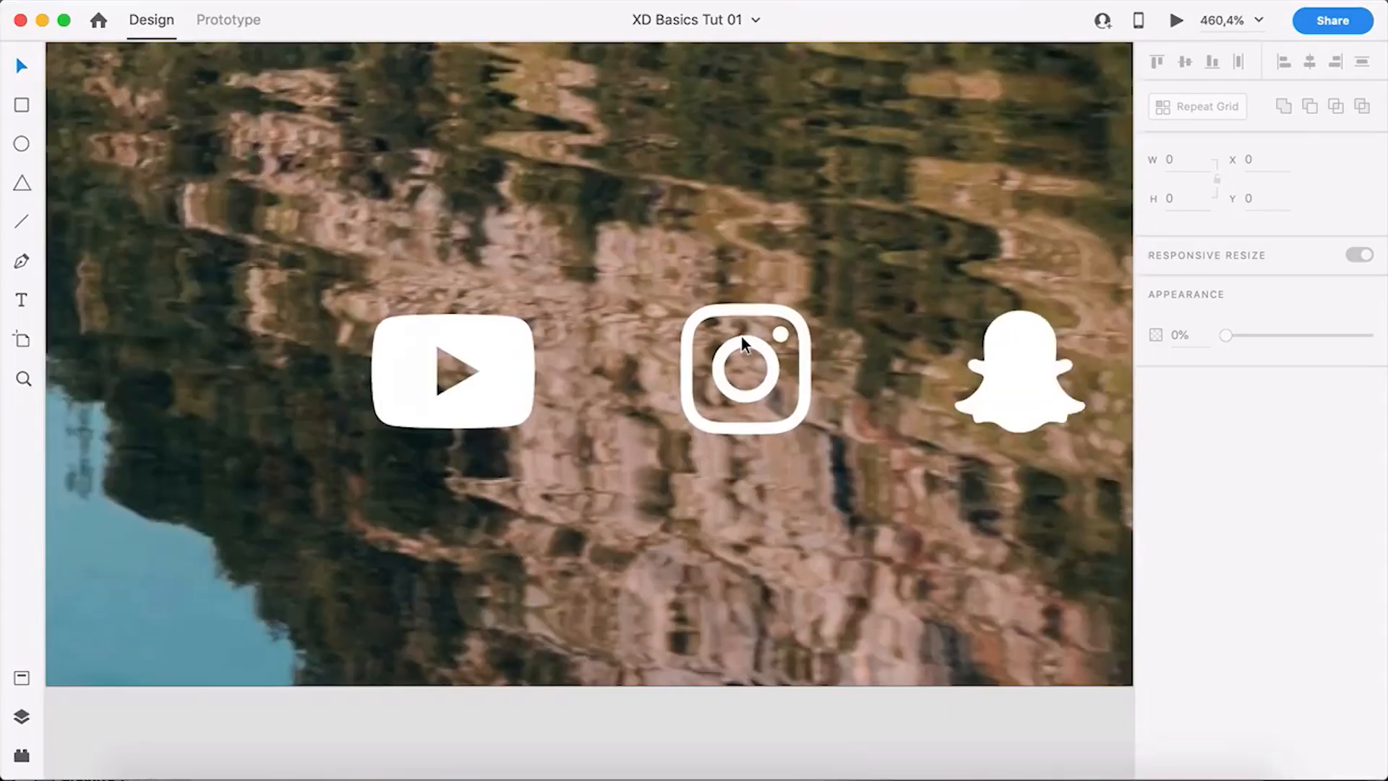
scroll(742, 338, "up", 5)
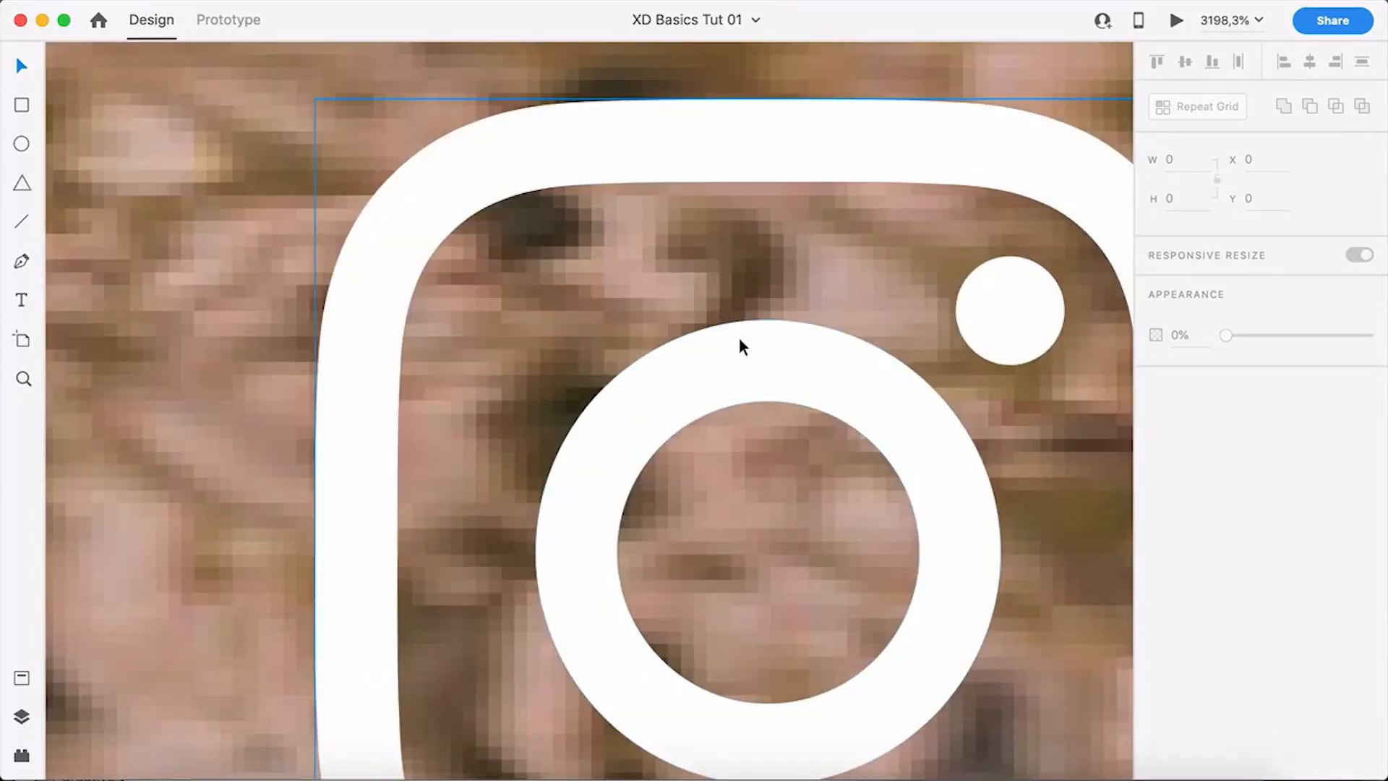
scroll(739, 337, "down", 3)
scroll(739, 337, "down", 3)
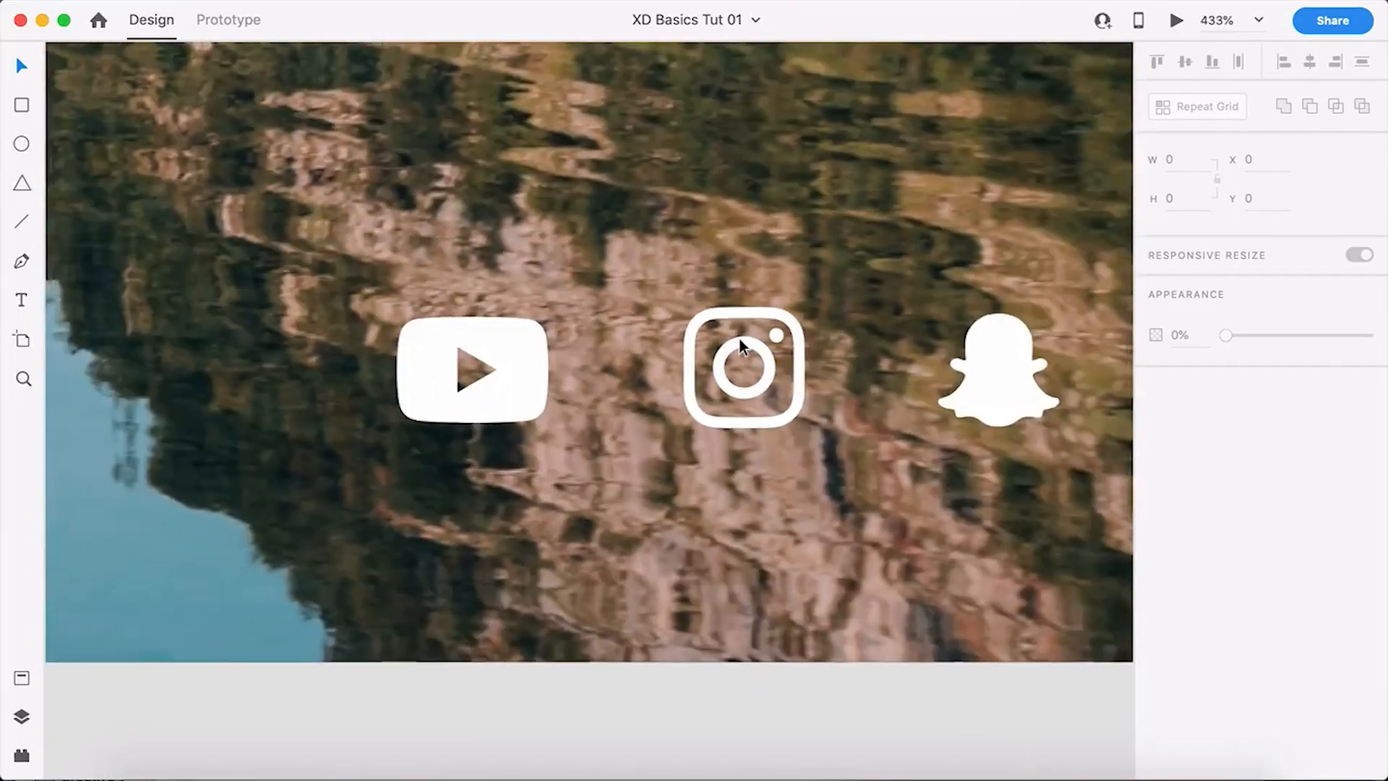
scroll(506, 456, "down", 3)
scroll(508, 457, "up", 3)
scroll(584, 477, "down", 3)
scroll(713, 491, "up", 3)
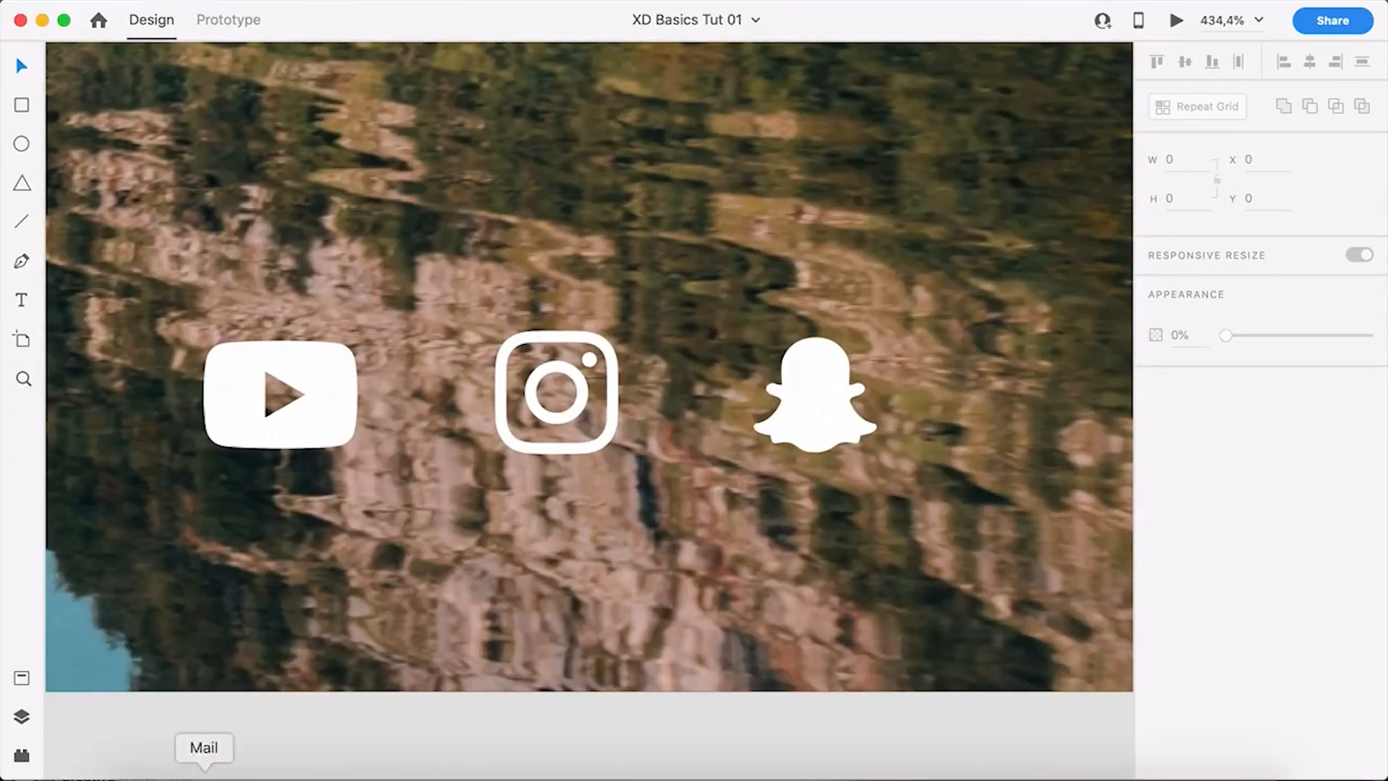
- Switch to Finder, look through the Images and Social media icons folders, and preview the icon files from 001-youtube.svg through 005-twitter.svg
left_click(149, 775)
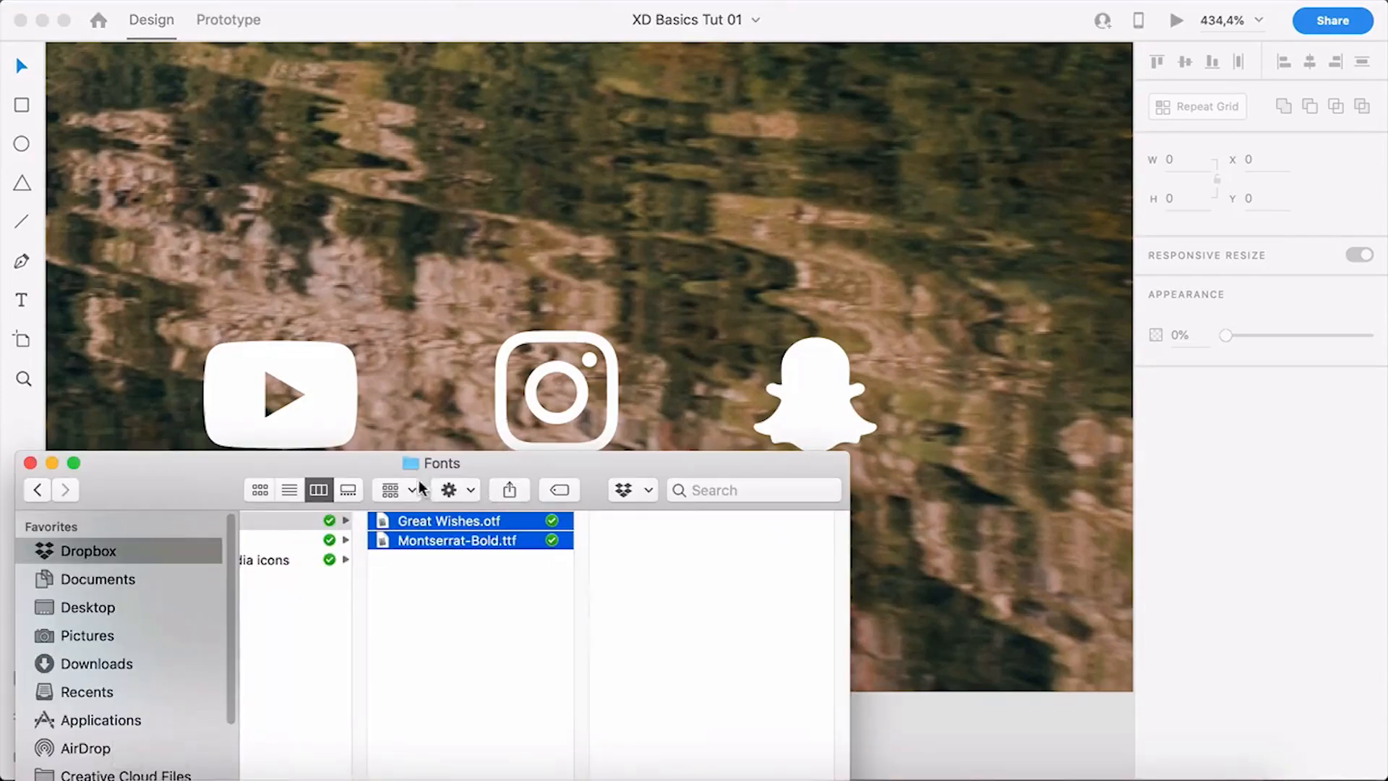
left_click(292, 537)
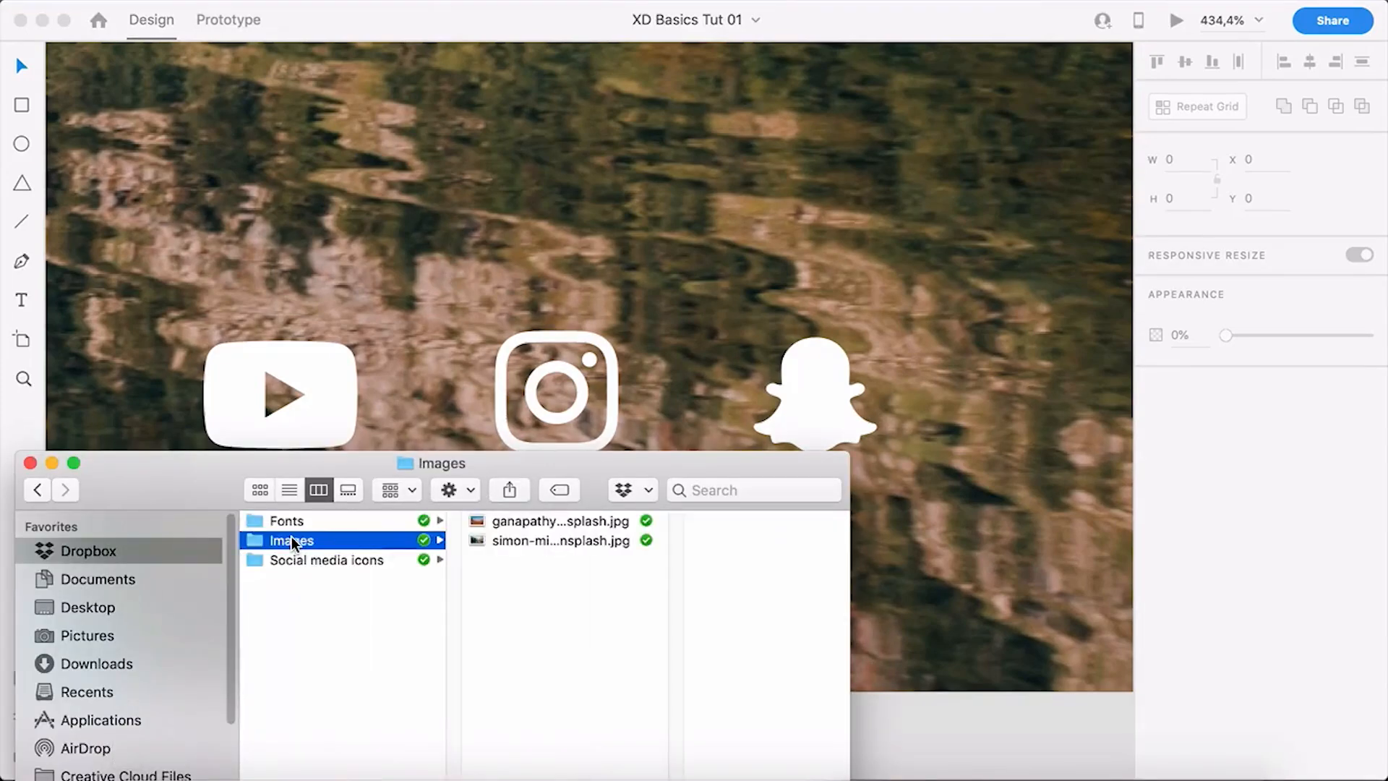
left_click(344, 562)
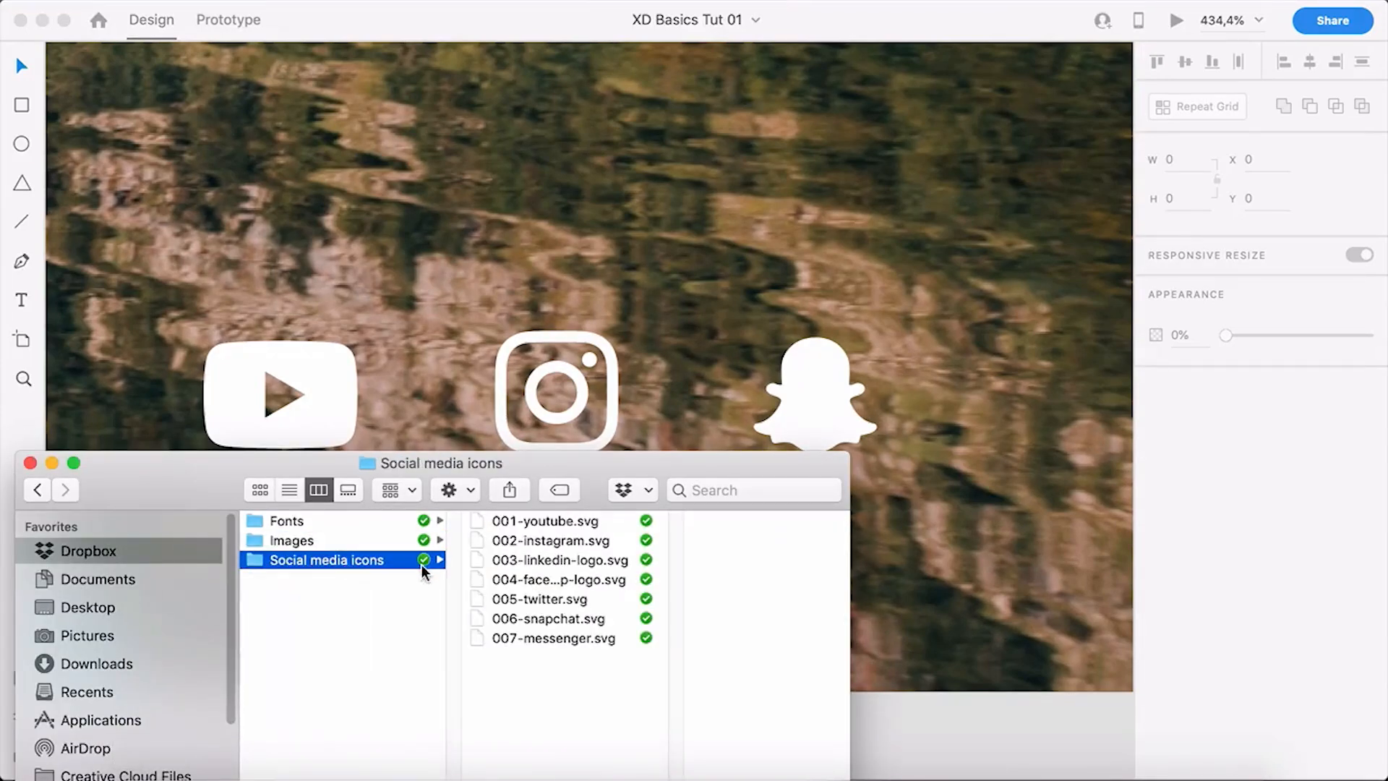
left_click(566, 519)
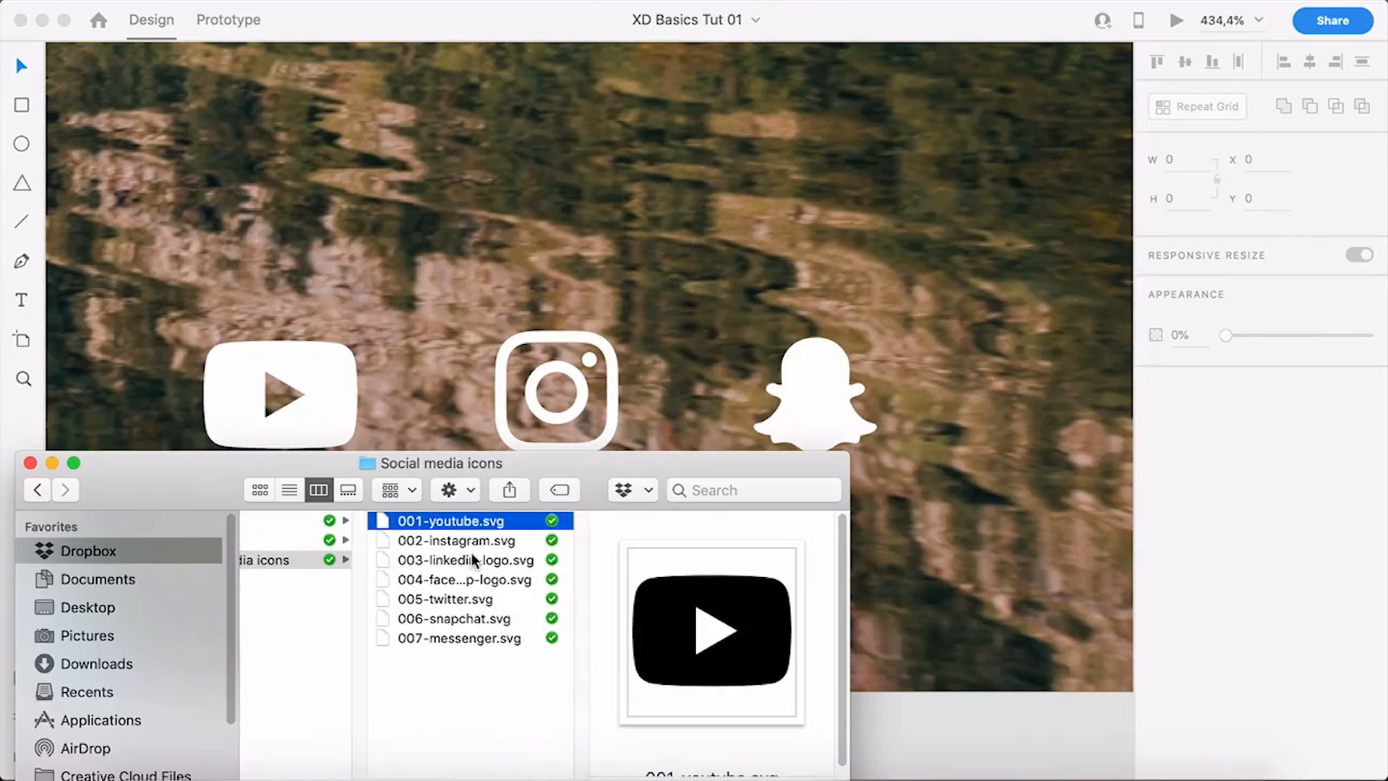
key("Down")
key("Down")
key("Down")
key("Down")
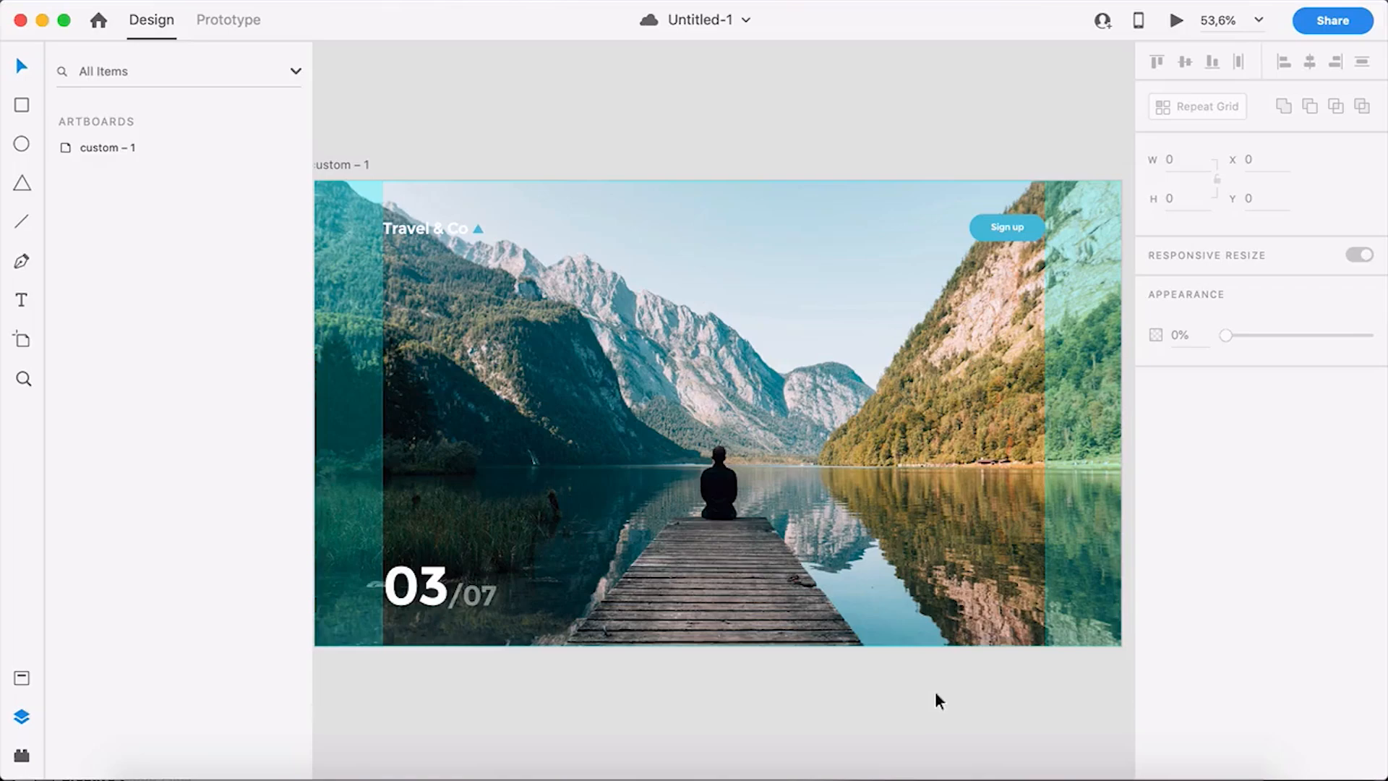
- Import 001-youtube.svg, 002-instagram.svg and 006-snapchat.svg from Finder's Social media icons folder onto the Untitled-1 pasteboard, just below the artboard at X 1237, Y 817
scroll(1062, 615, "up", 10)
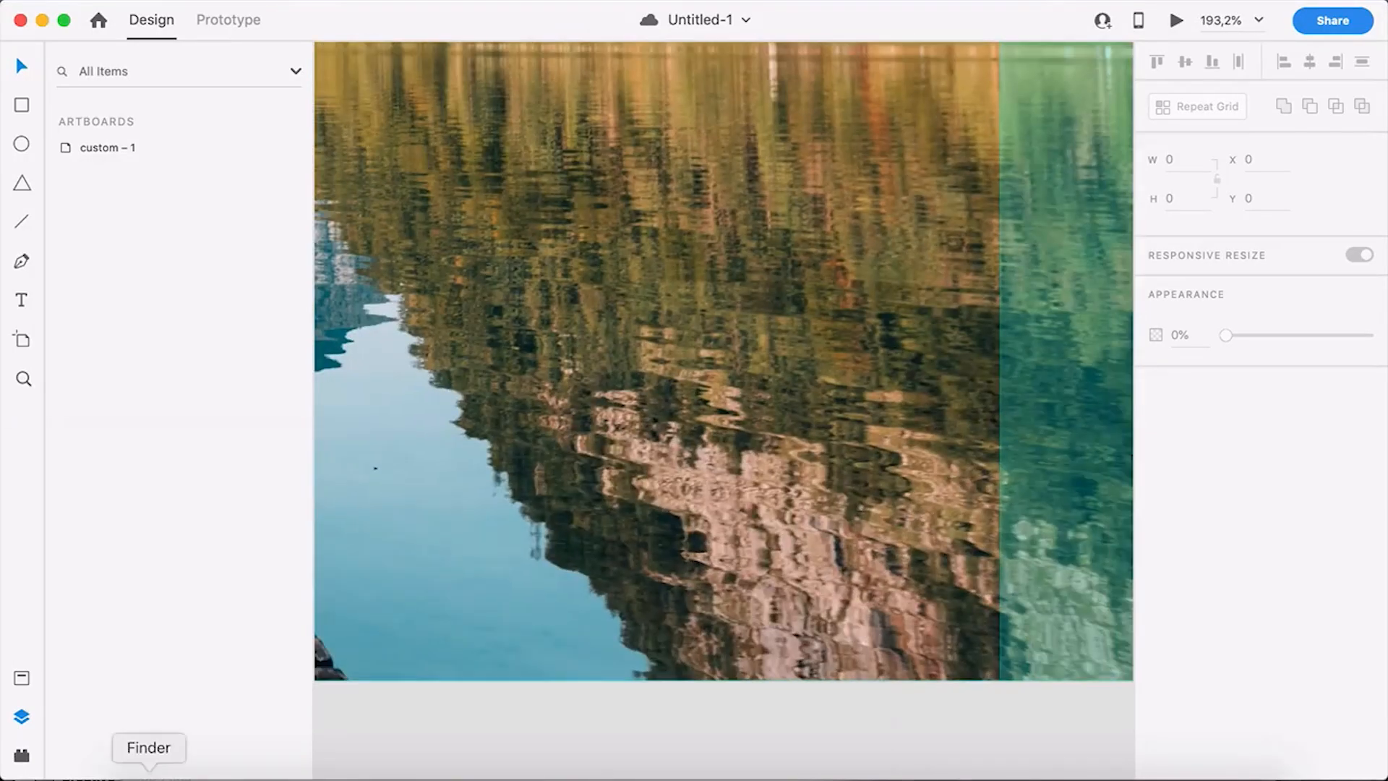
left_click(149, 775)
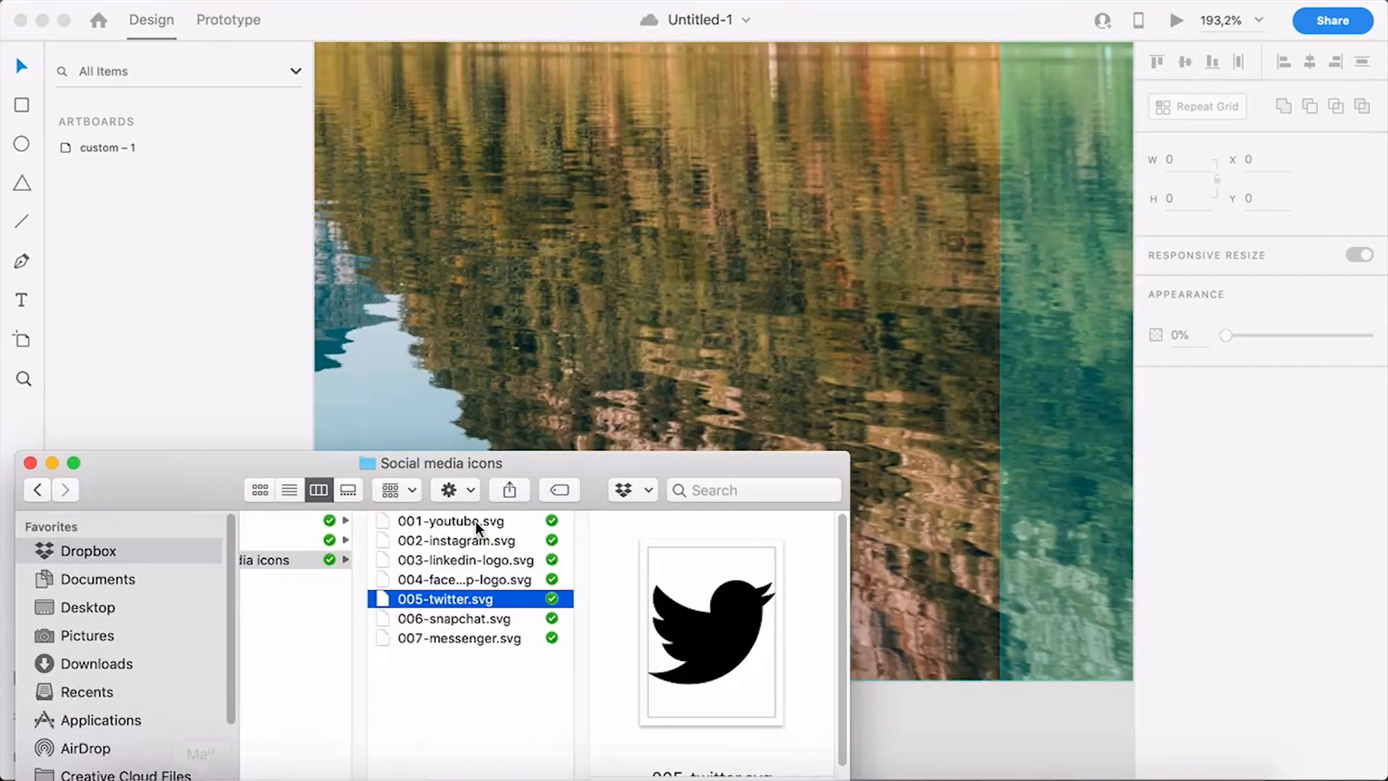
left_click(495, 619)
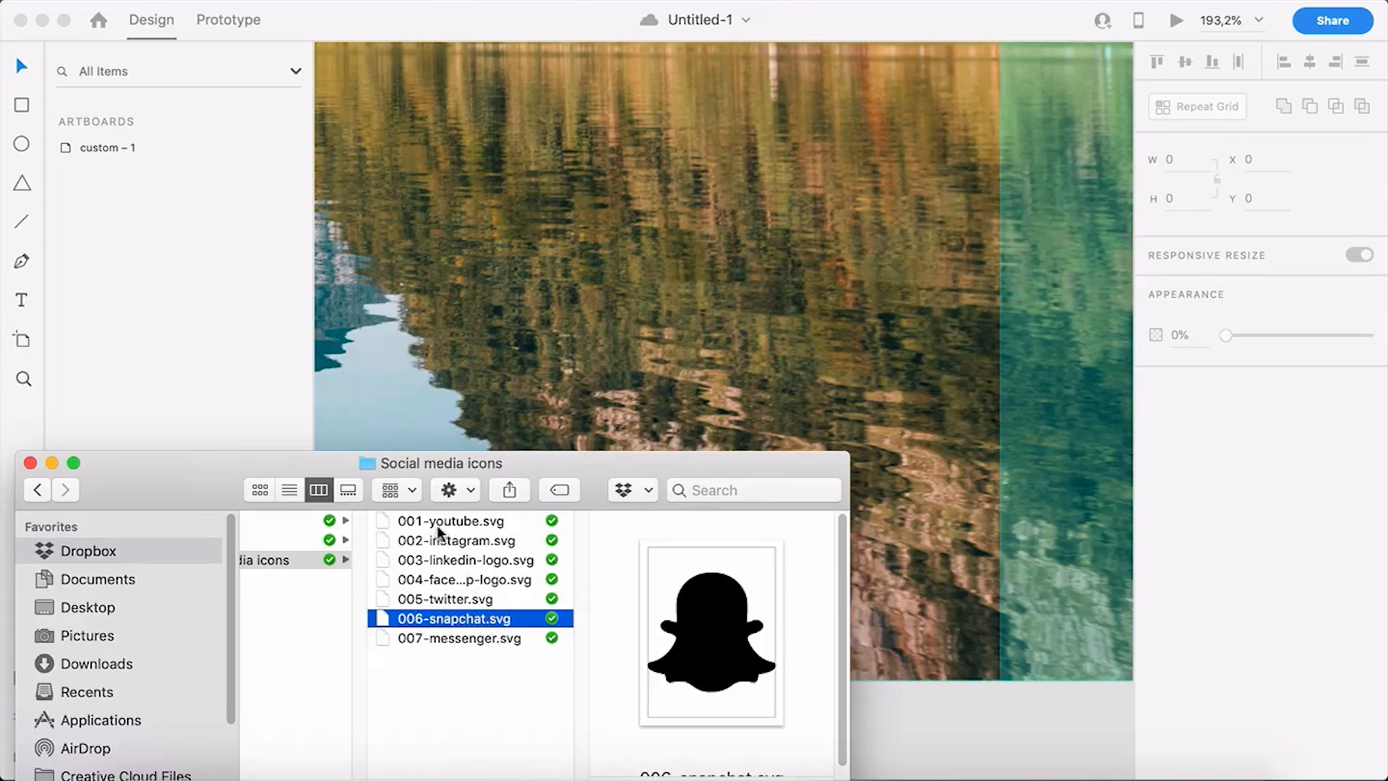
left_click(475, 519, "super")
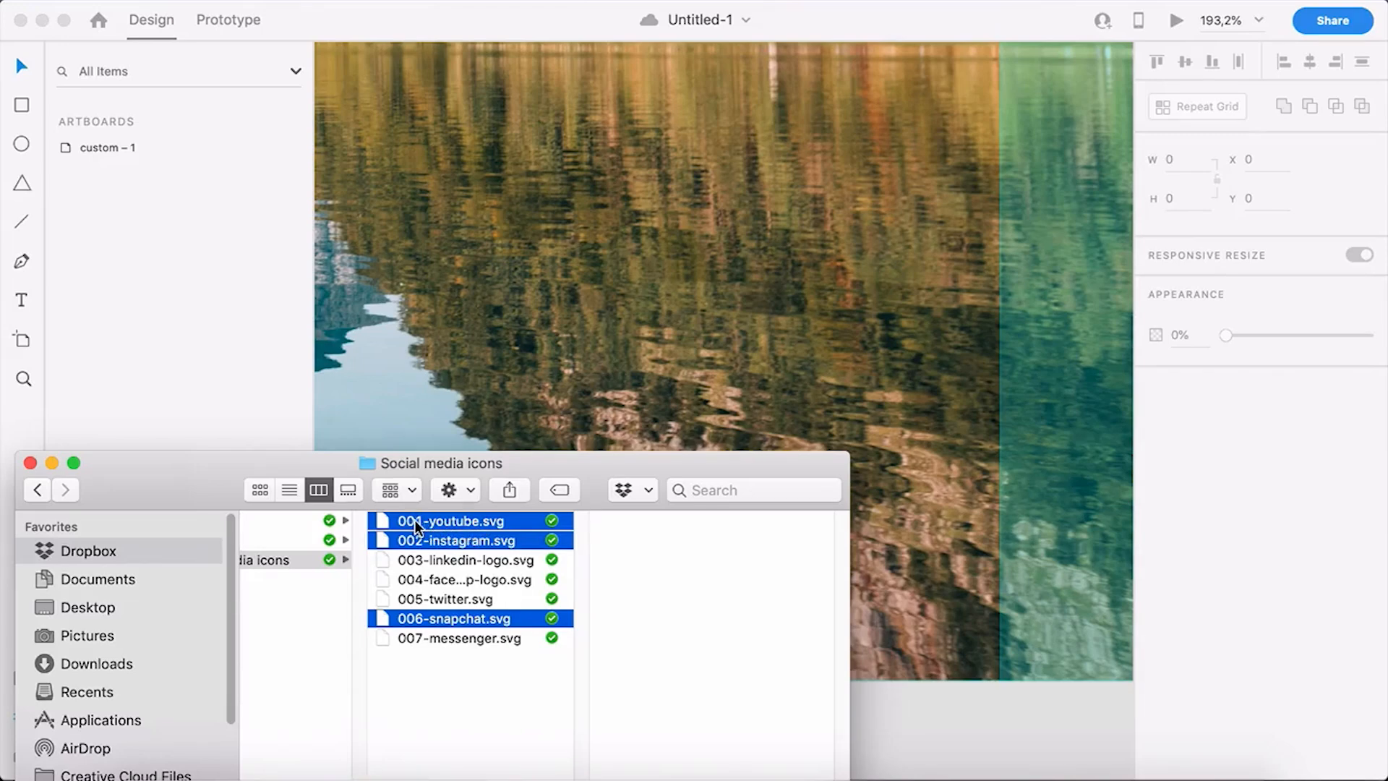
left_click_drag(409, 523, 932, 714)
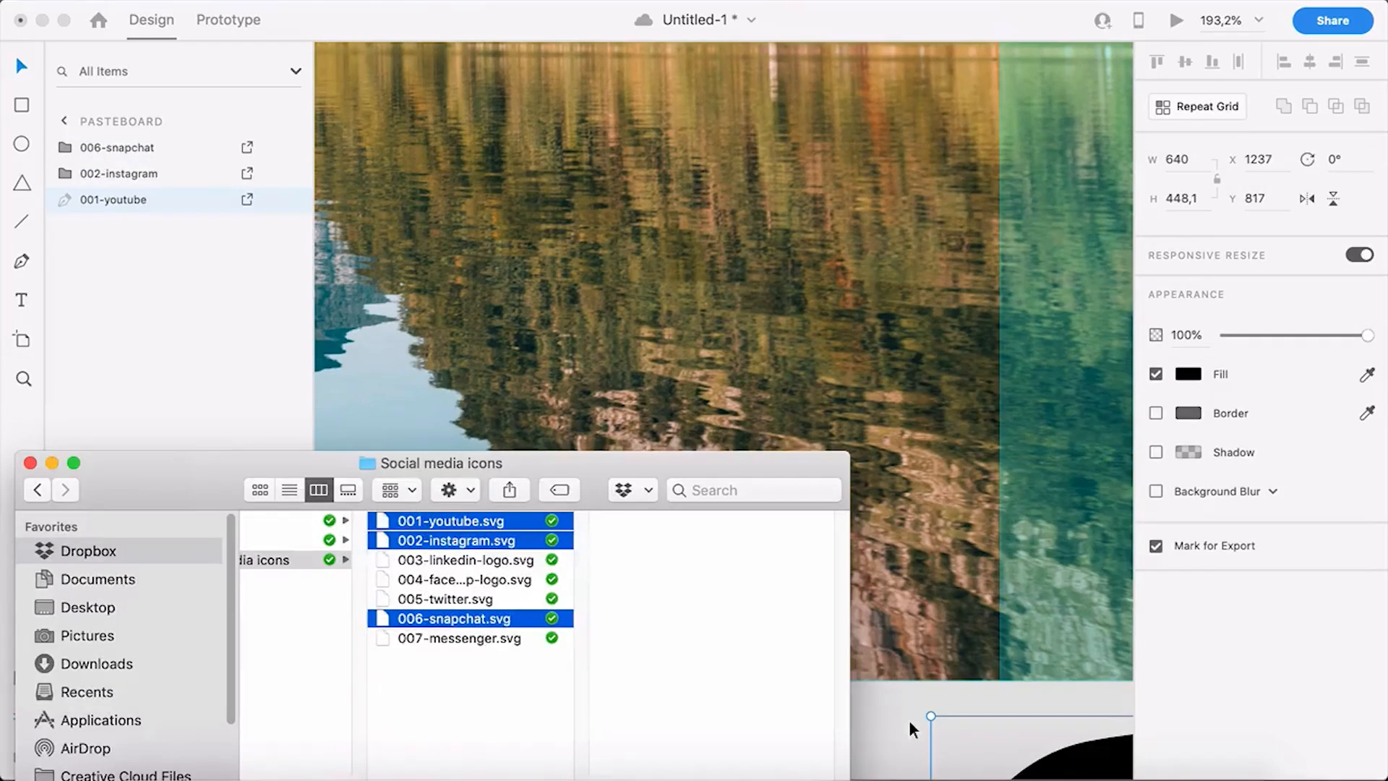
- Select the YouTube, Instagram and Snapchat icons on the pasteboard and align them to each other's vertical middle
scroll(828, 701, "down", 10)
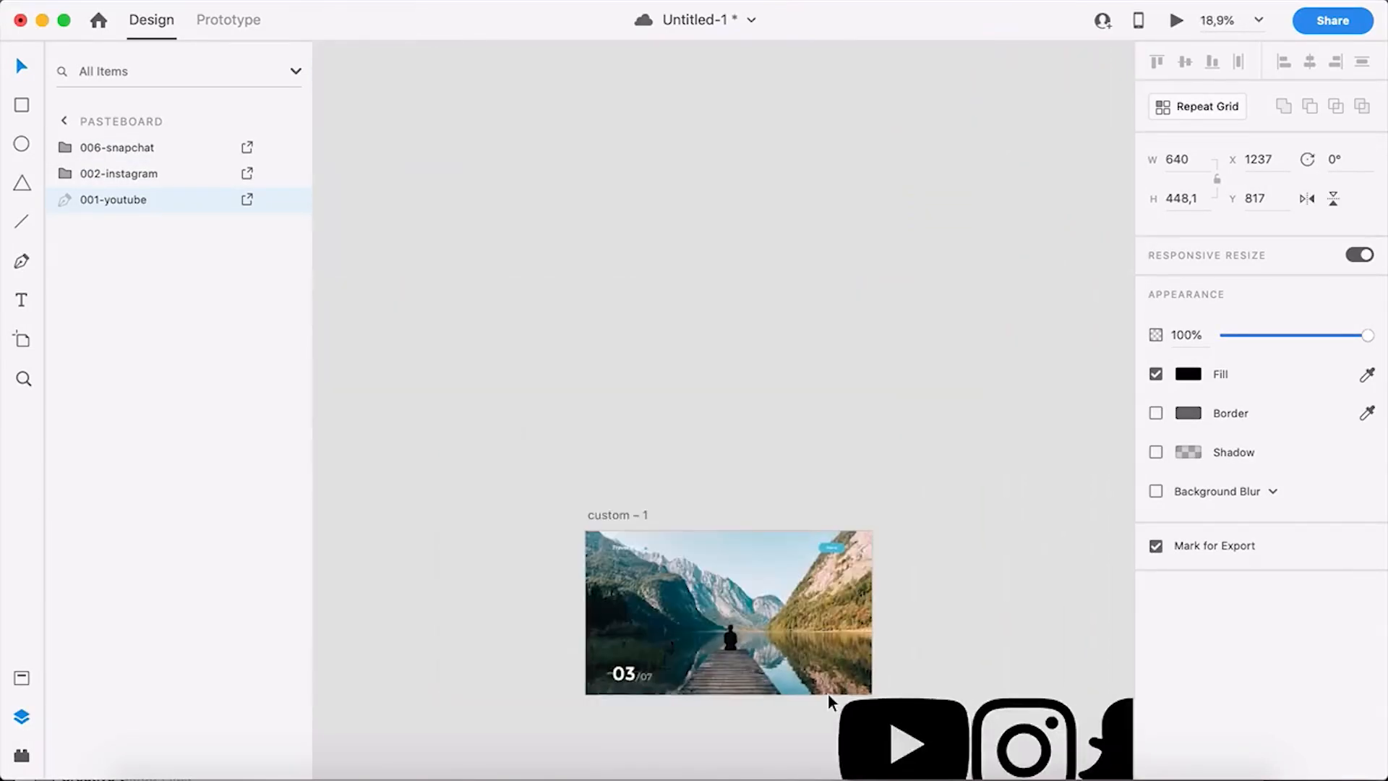
left_click_drag(787, 704, 536, 512)
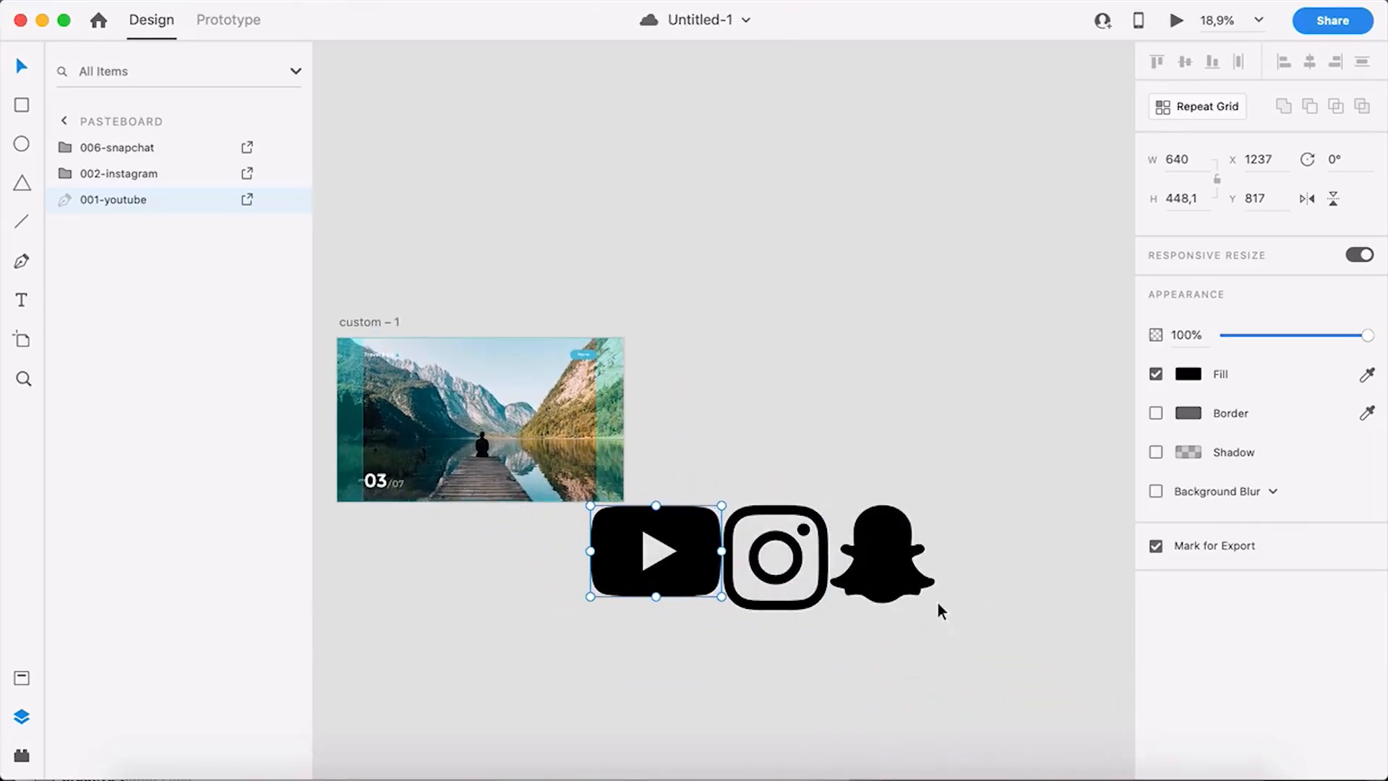
scroll(908, 597, "up", 2)
scroll(908, 597, "up", 1)
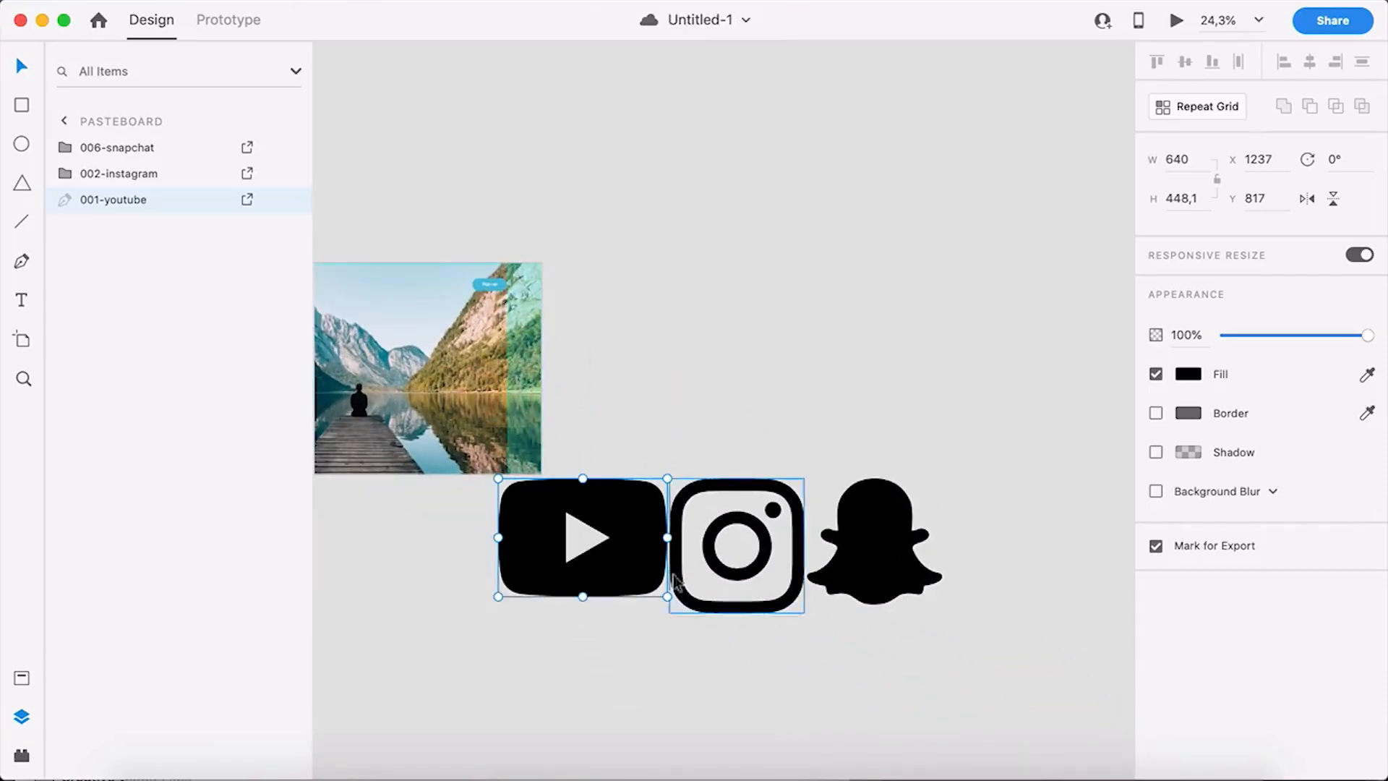
left_click_drag(954, 678, 565, 538)
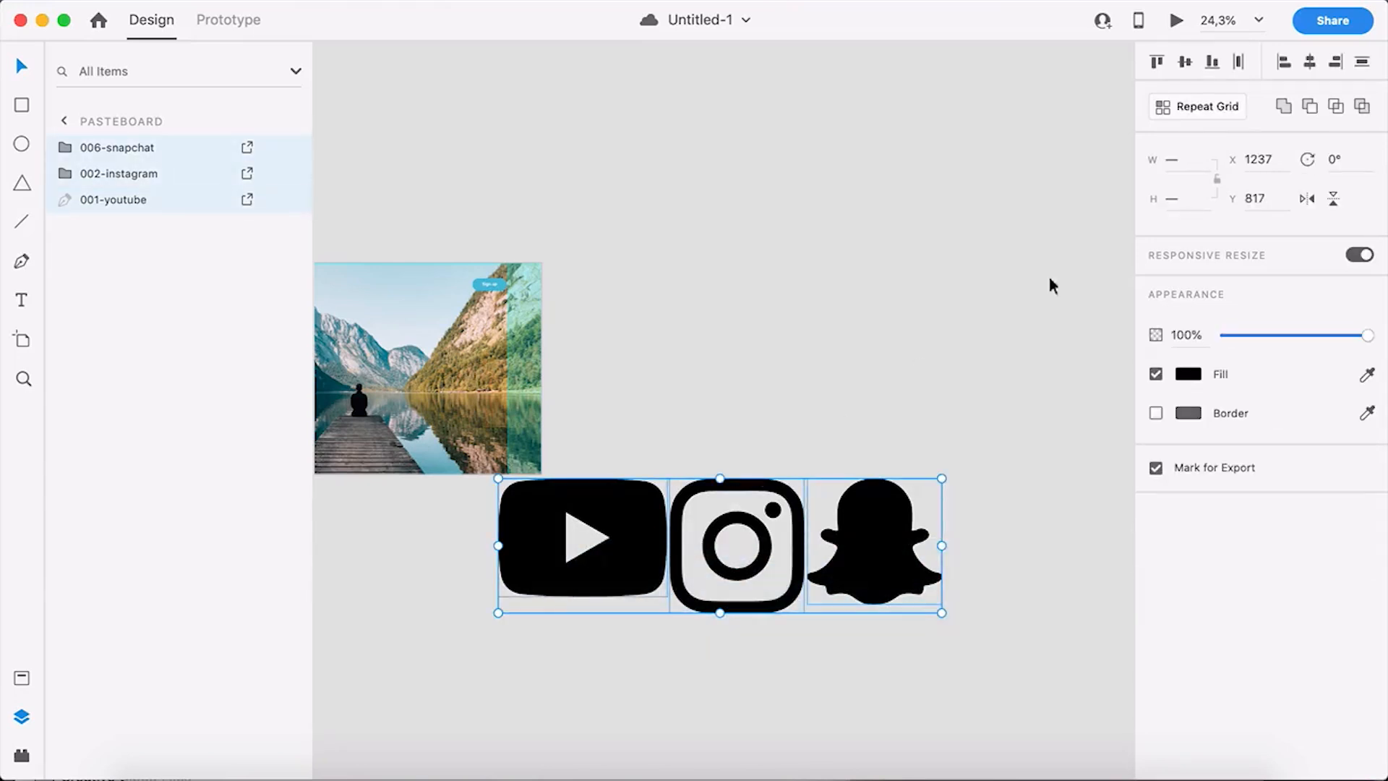
left_click(1185, 64)
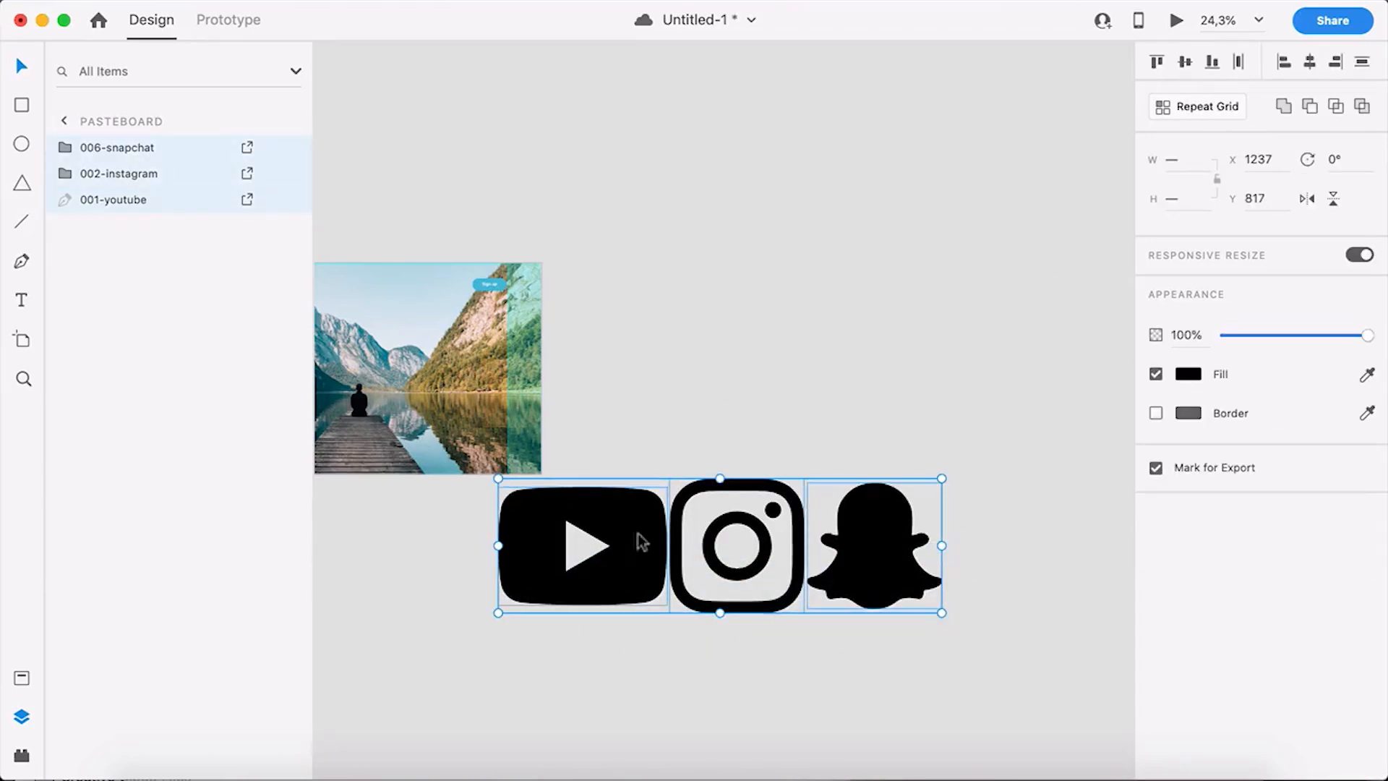
- Try enlarging the Snapchat icon on its own from its corner, and undo the resize
left_click(852, 673)
left_click(861, 575)
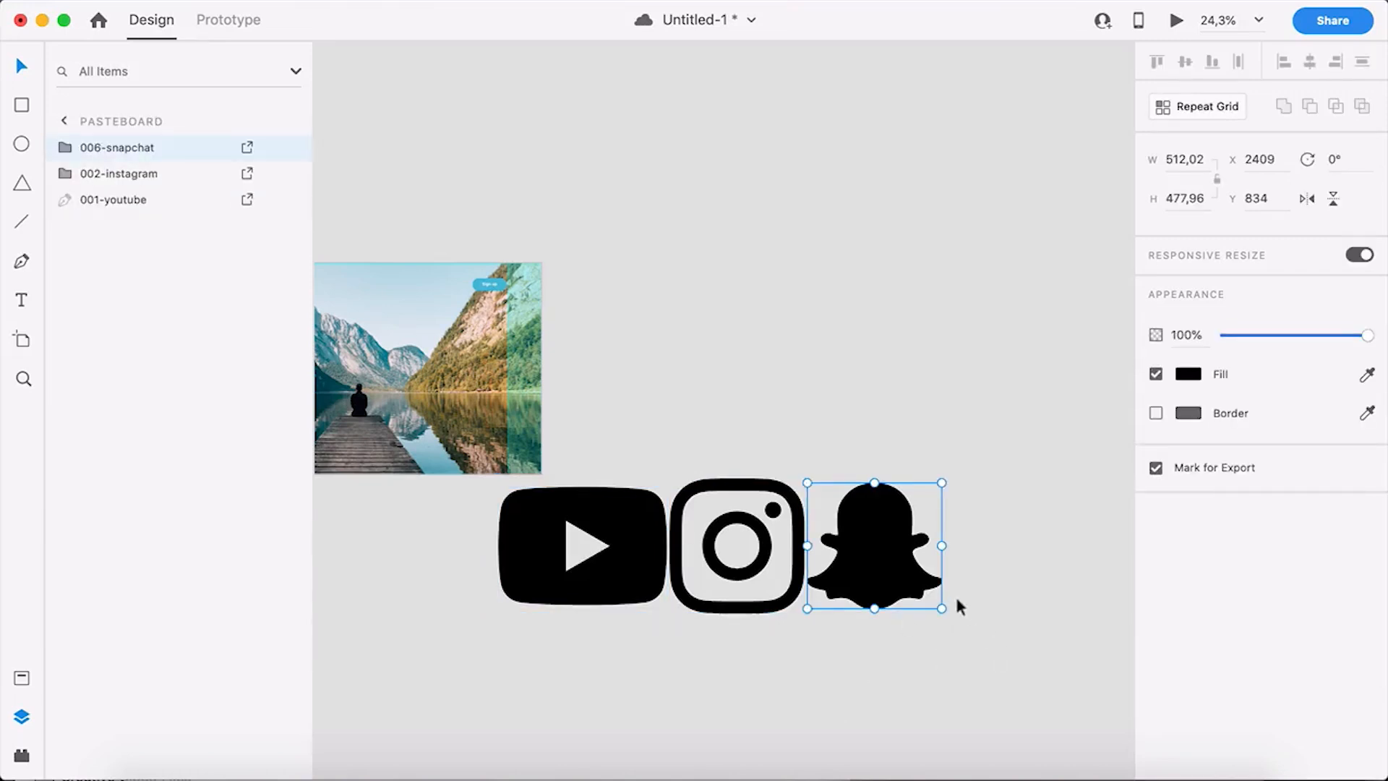
left_click_drag(940, 609, 985, 644)
key("super+z")
- Change the fill of all three social media icons to white, #FFFFFF
scroll(700, 640, "down", 2)
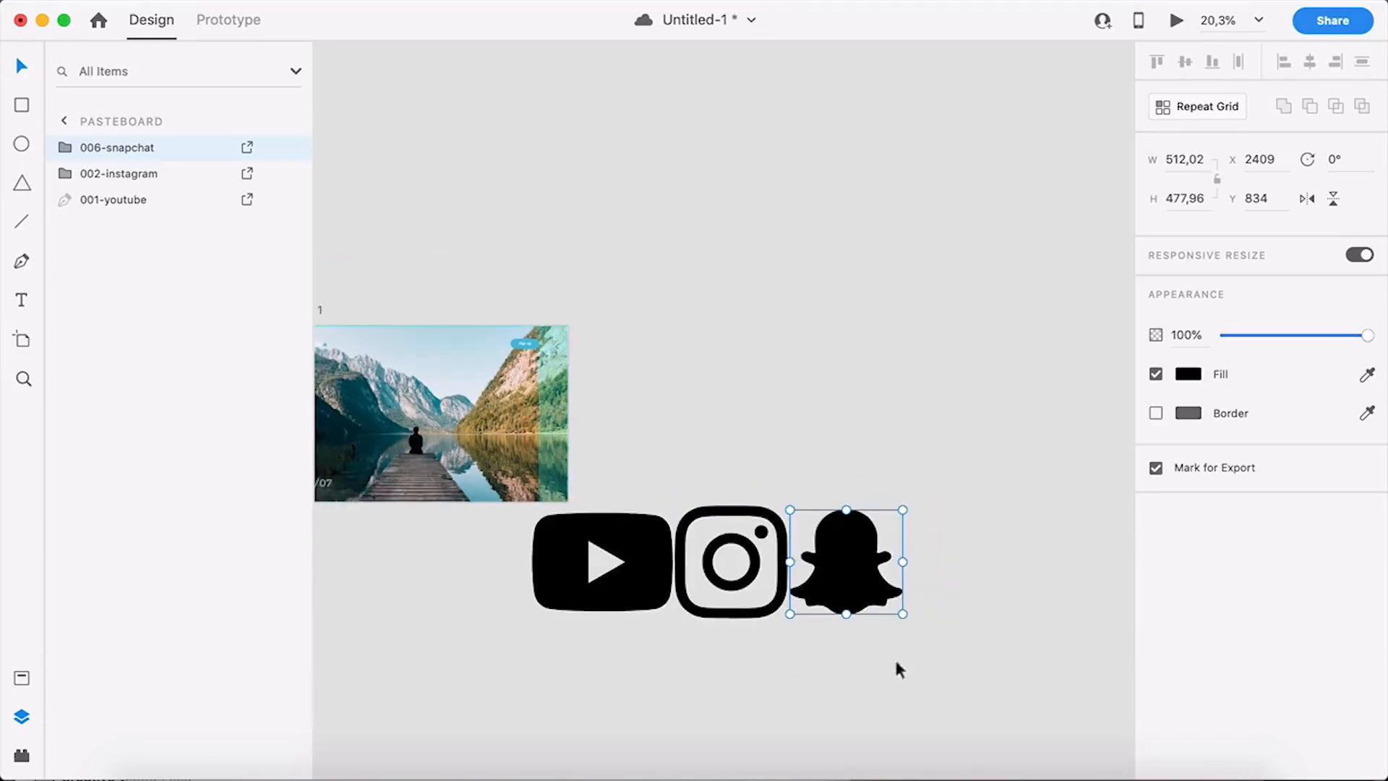
left_click_drag(943, 667, 544, 563)
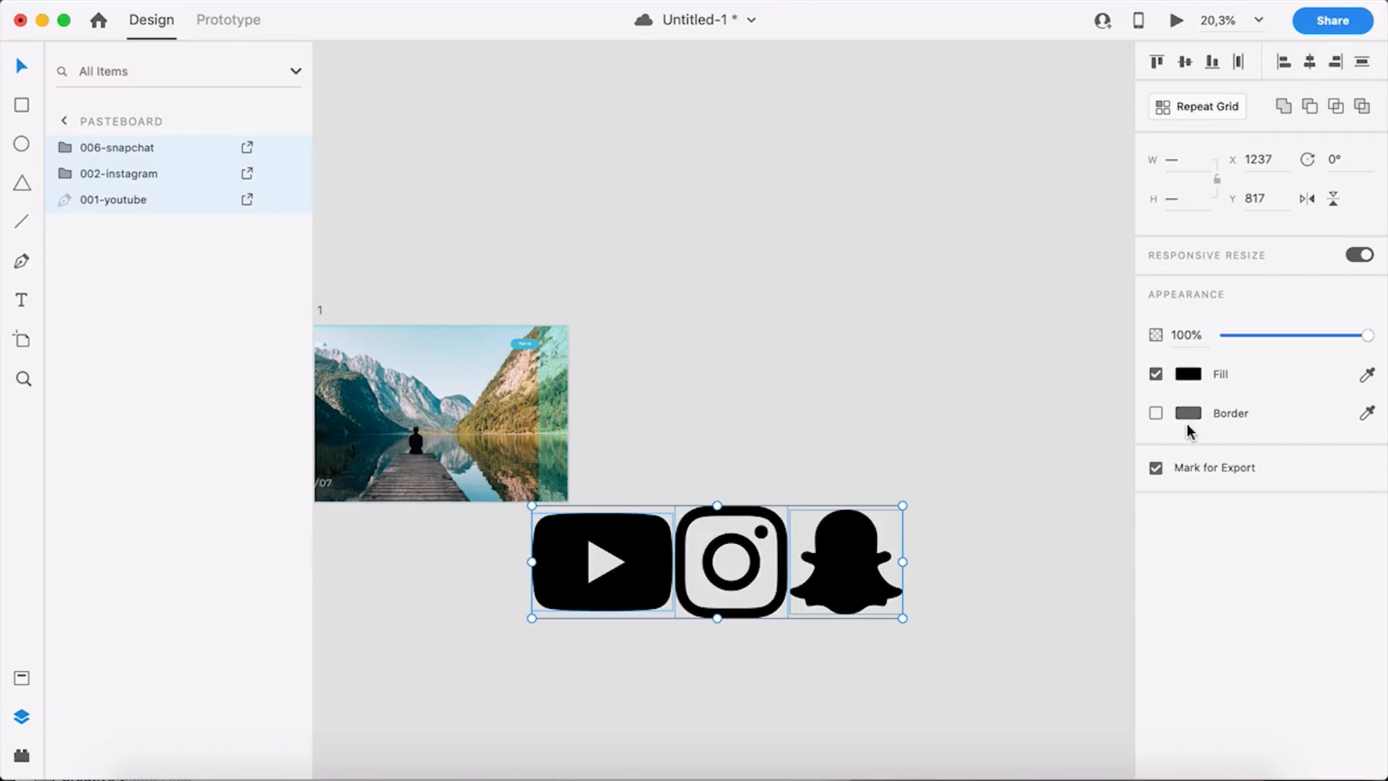
left_click(1189, 373)
left_click_drag(984, 293, 883, 241)
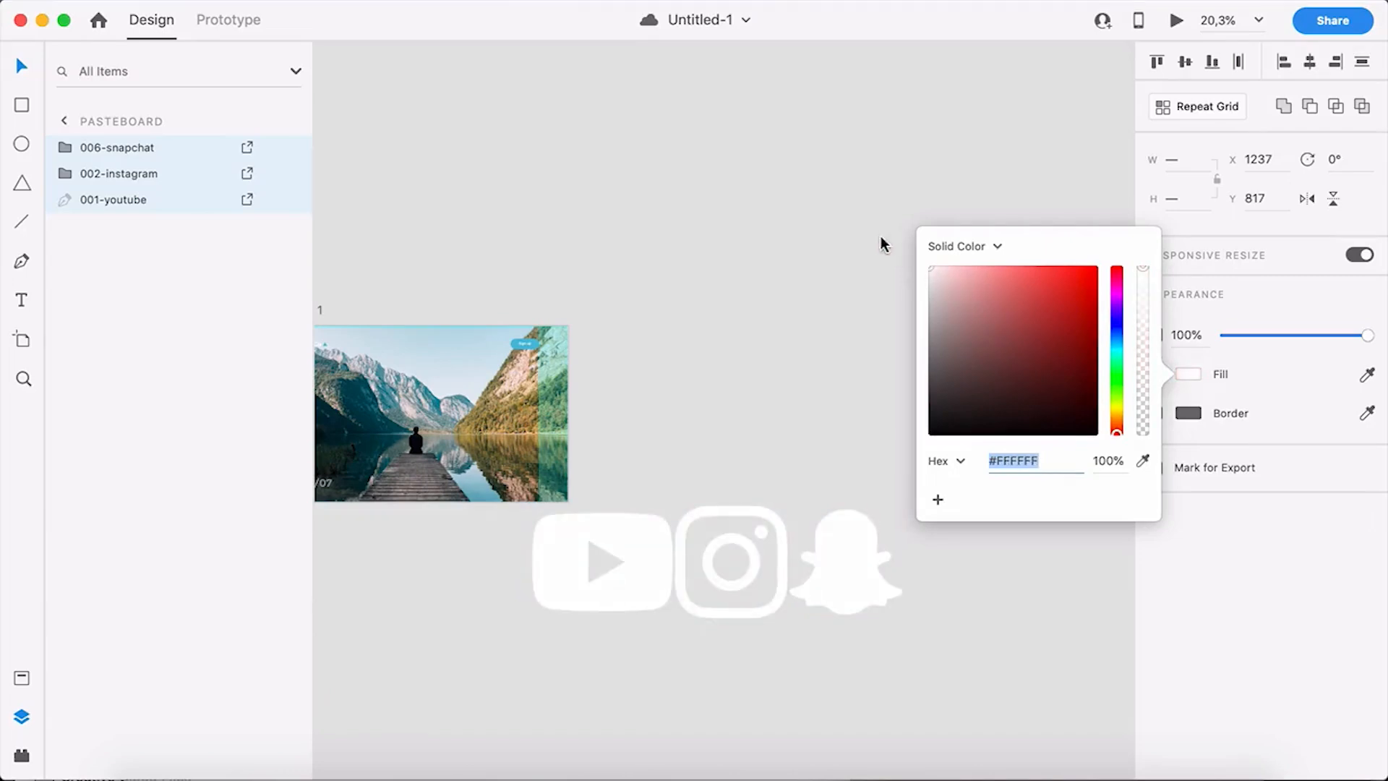
left_click(811, 293)
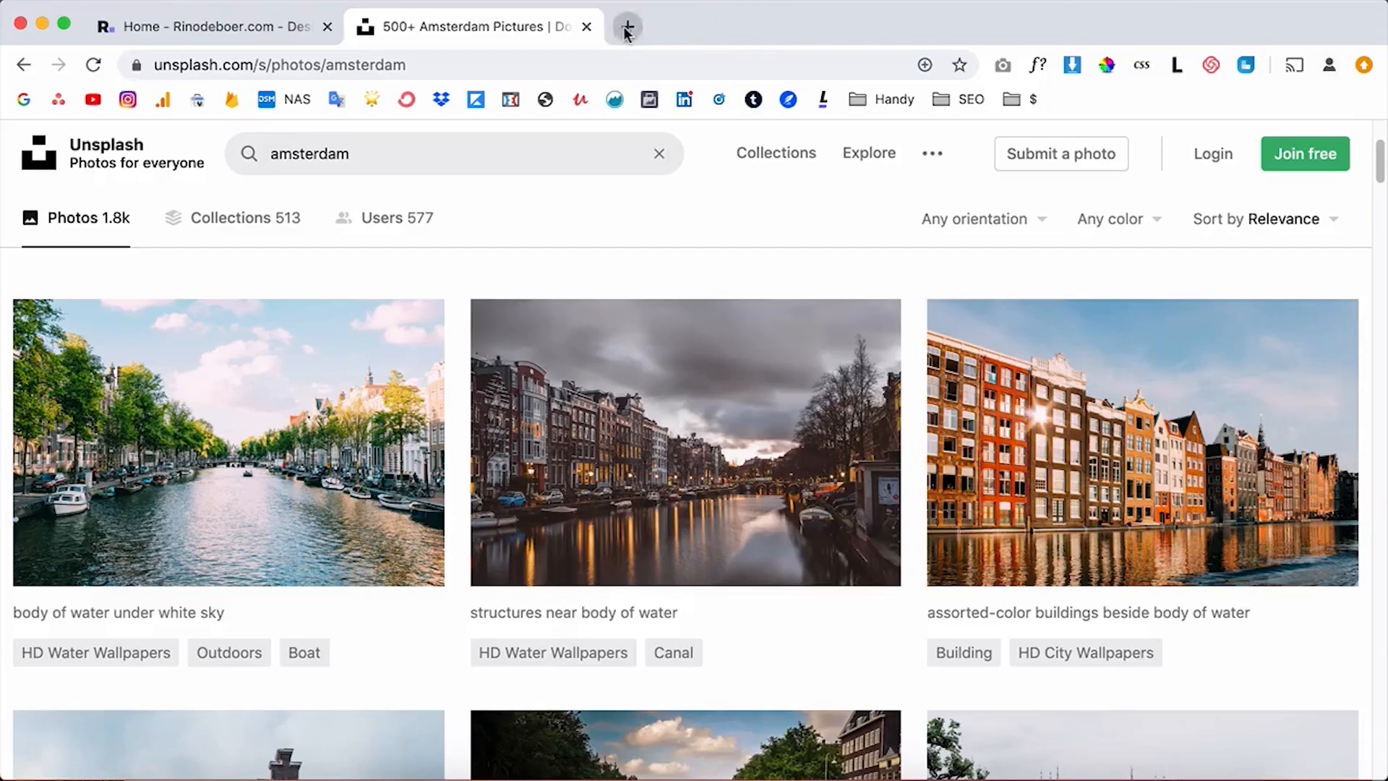
- Switch to Chrome and look up "flat" in a new browser tab
left_click(626, 26)
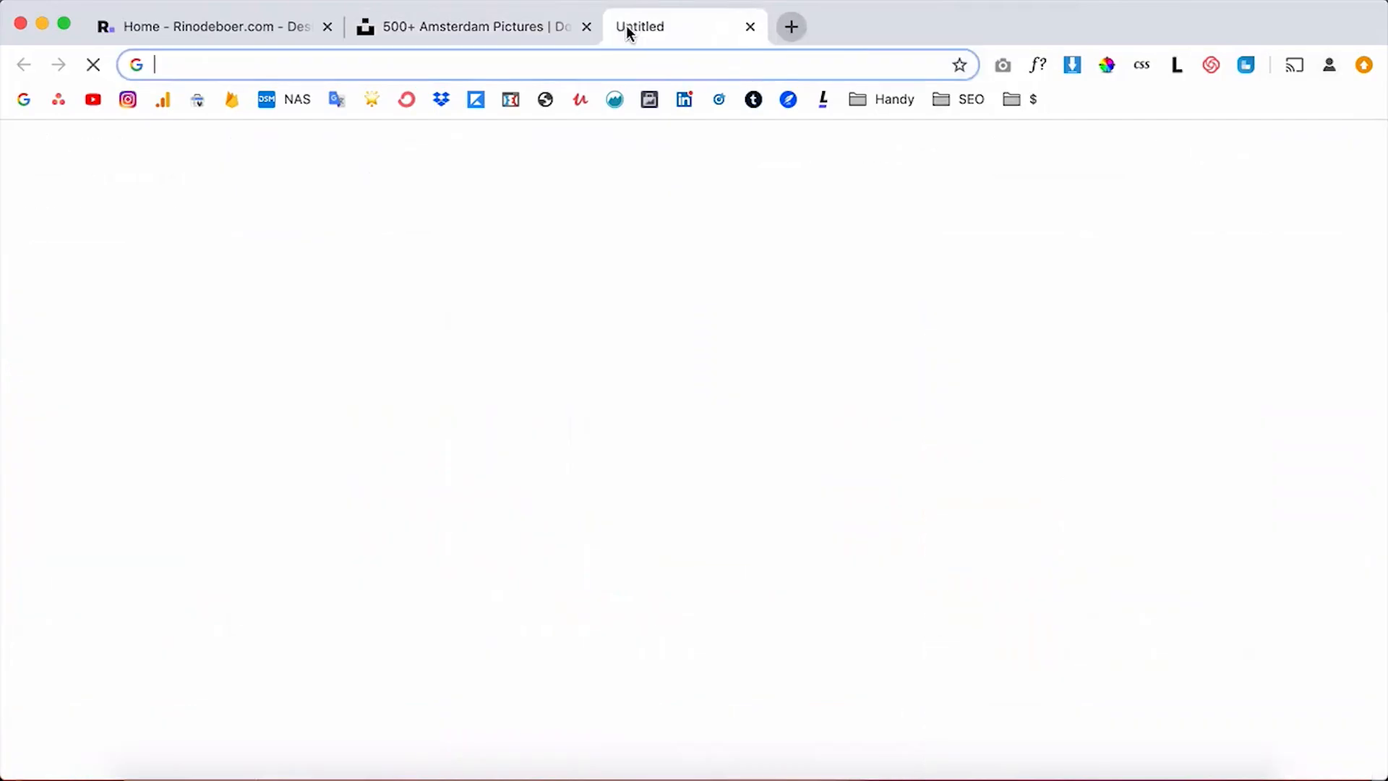
type("flat")
key("Return")
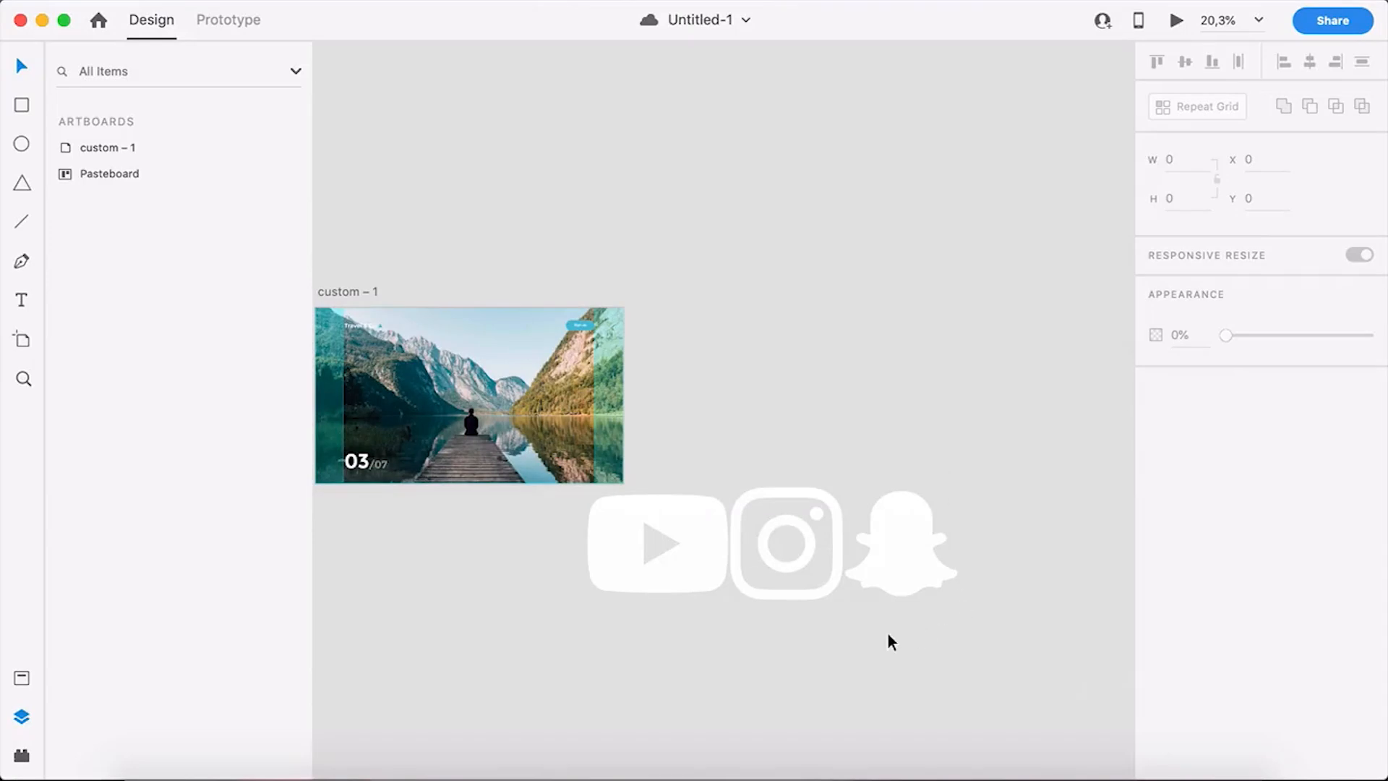
- In Untitled-1, select the three white icons and scale them down together proportionally to small icon size
left_click_drag(898, 638, 952, 630)
left_click_drag(1034, 649, 603, 502)
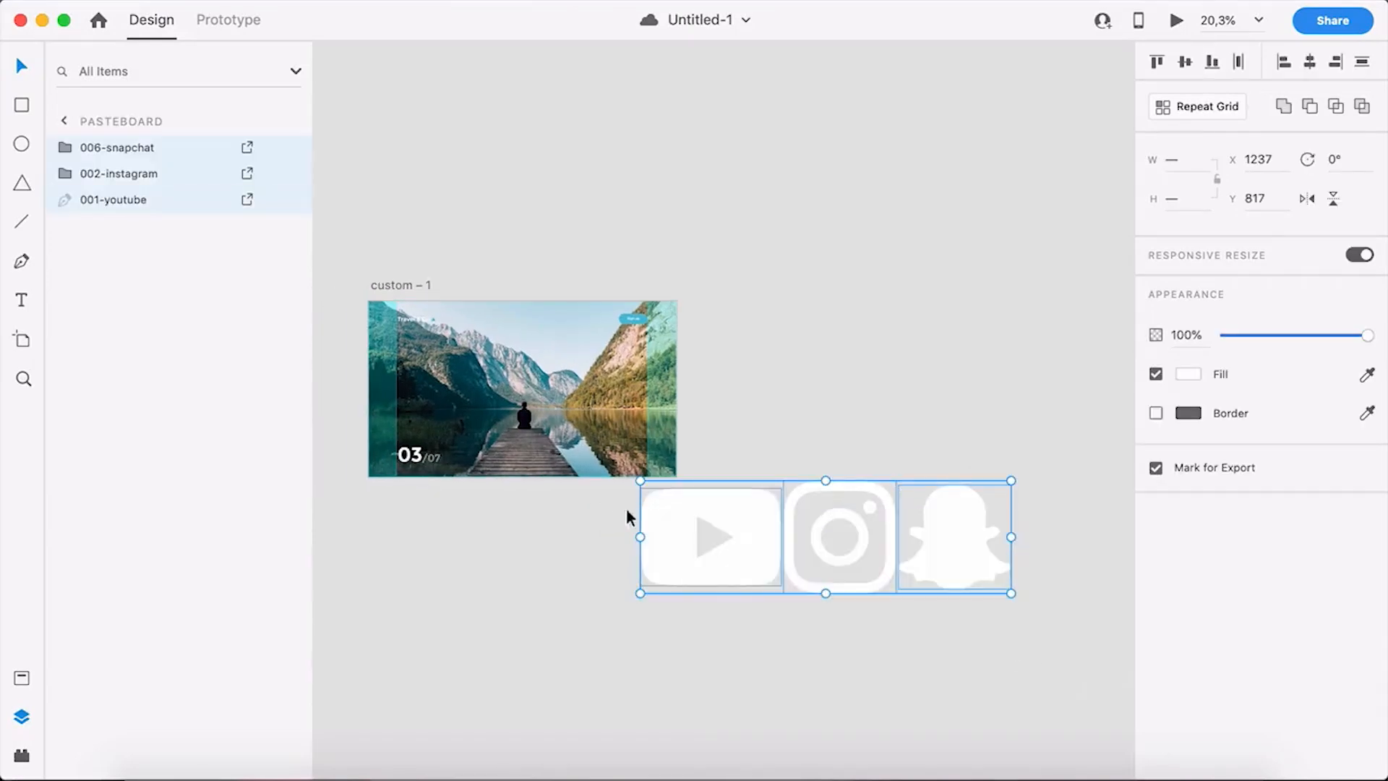
left_click_drag(1010, 480, 658, 552)
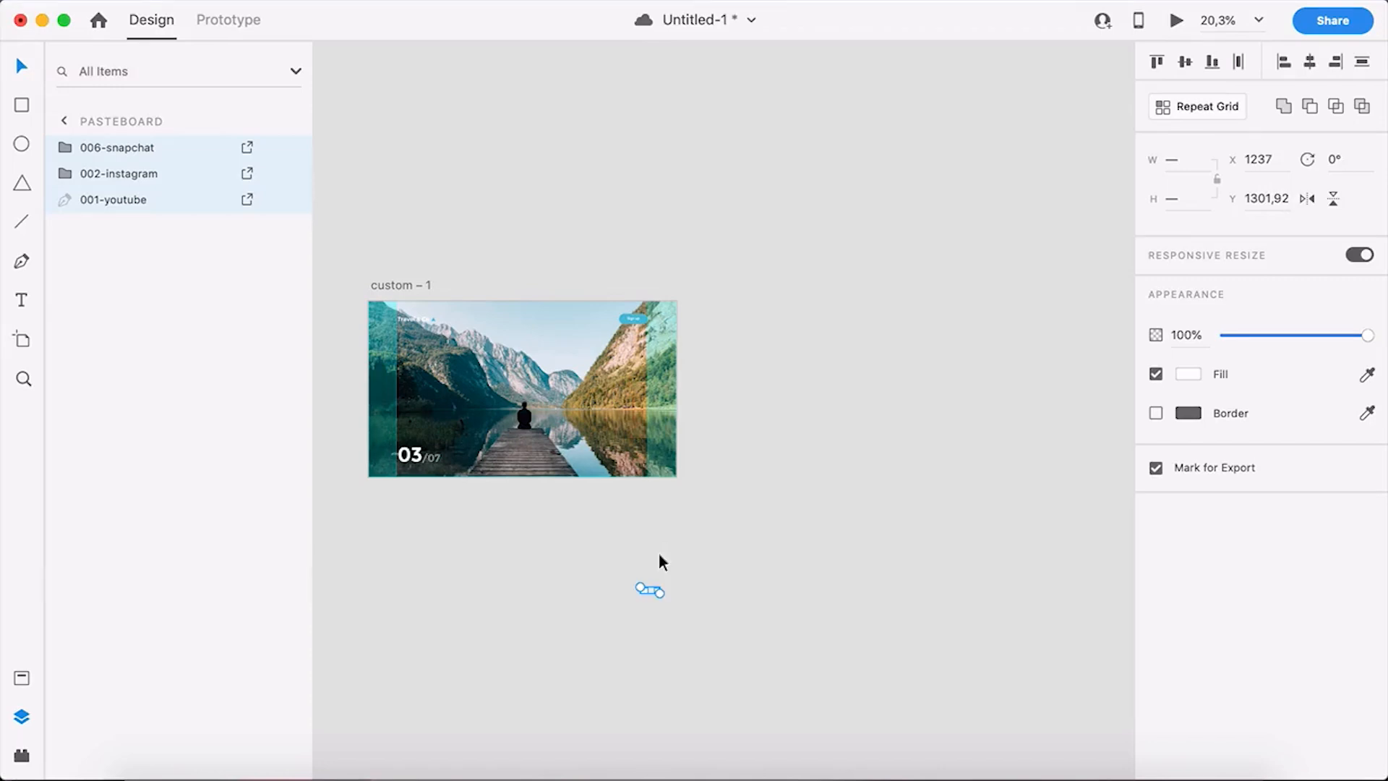
- Move the three icons onto the artboard's lower right, against the right margin, at X 1181,23 and Y 707,92
scroll(635, 584, "up", 5)
left_click_drag(665, 600, 621, 219)
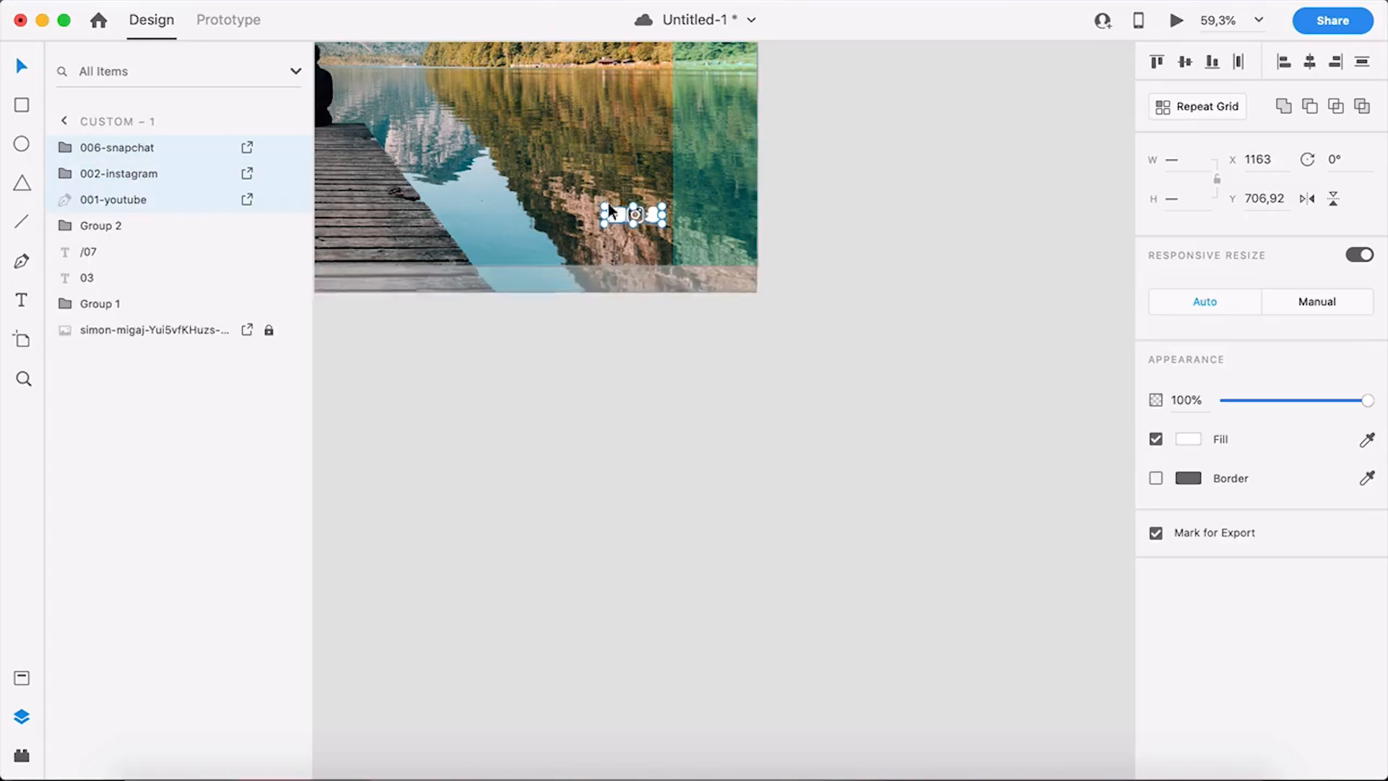
scroll(579, 188, "up", 5)
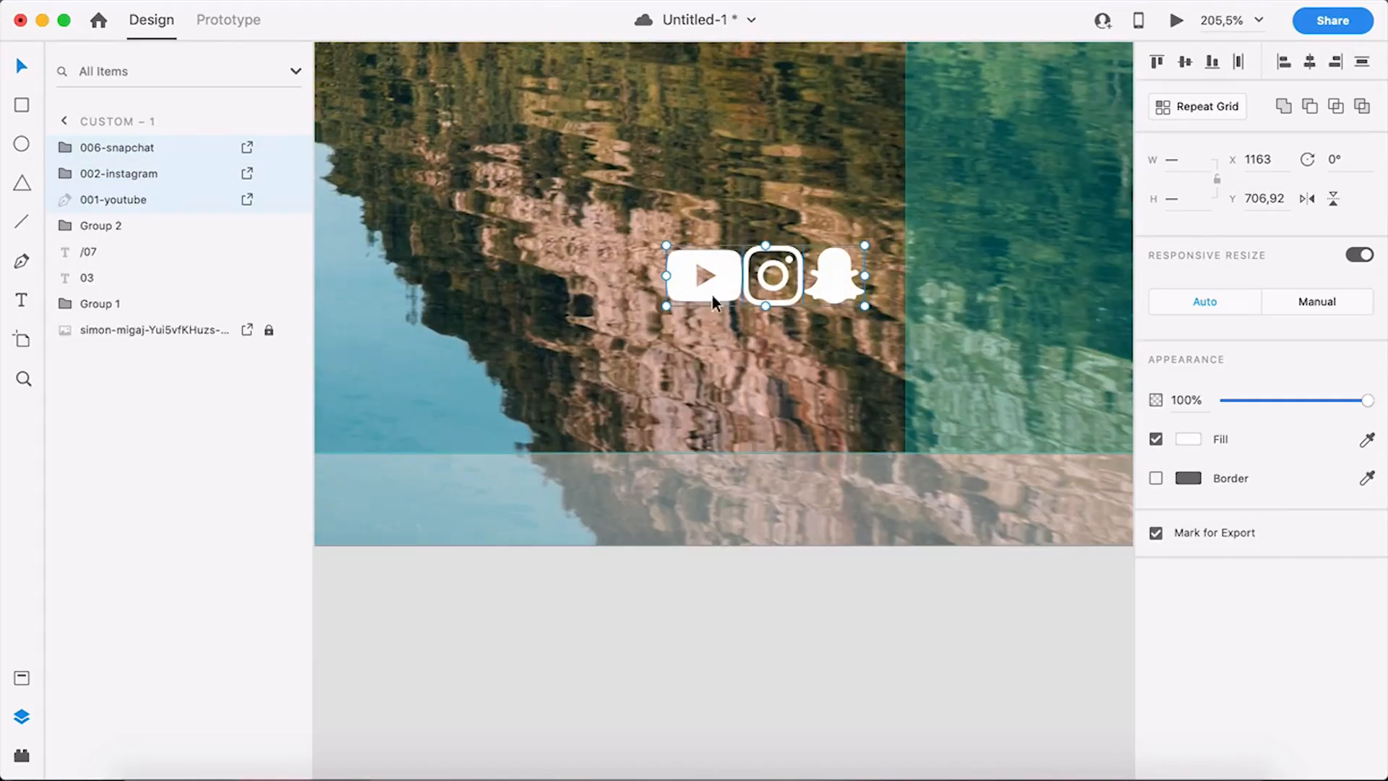
left_click_drag(843, 279, 886, 286)
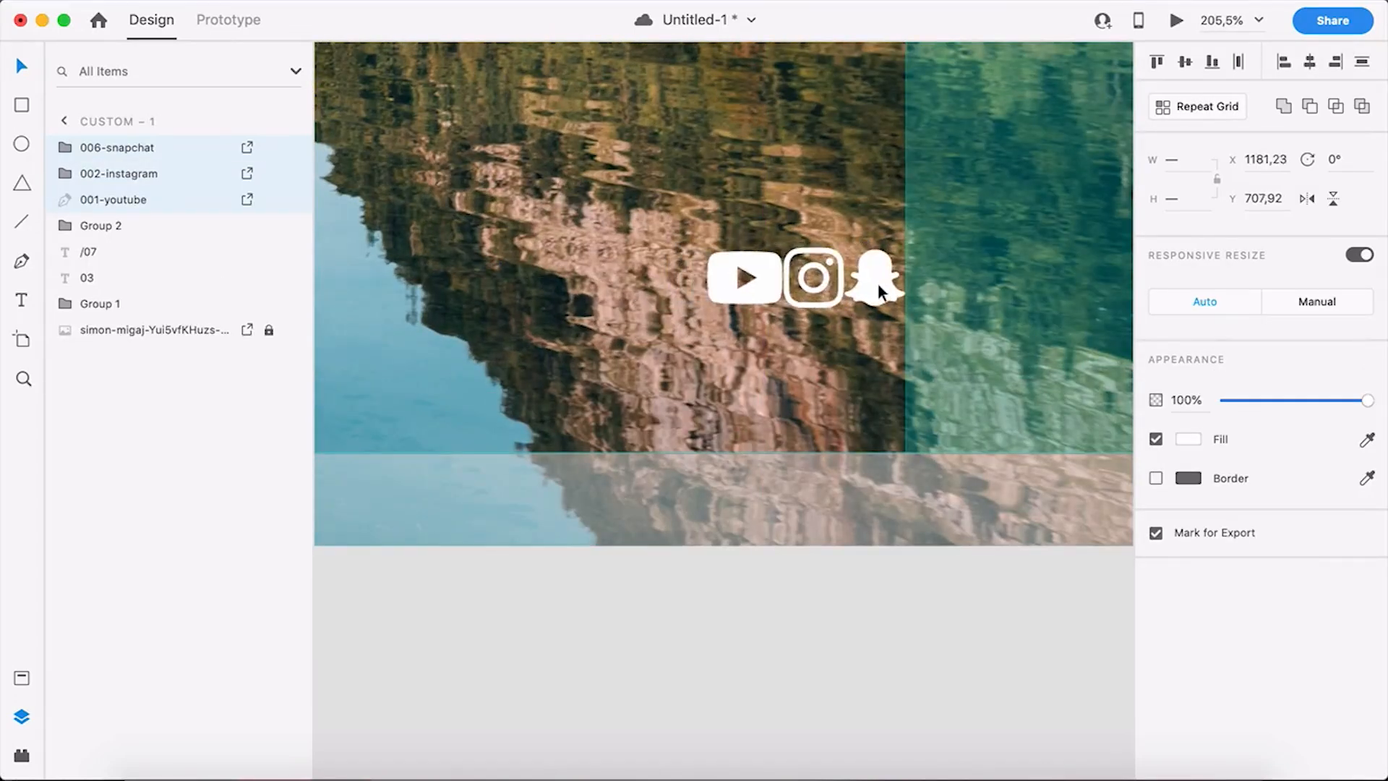
scroll(832, 506, "down", 2)
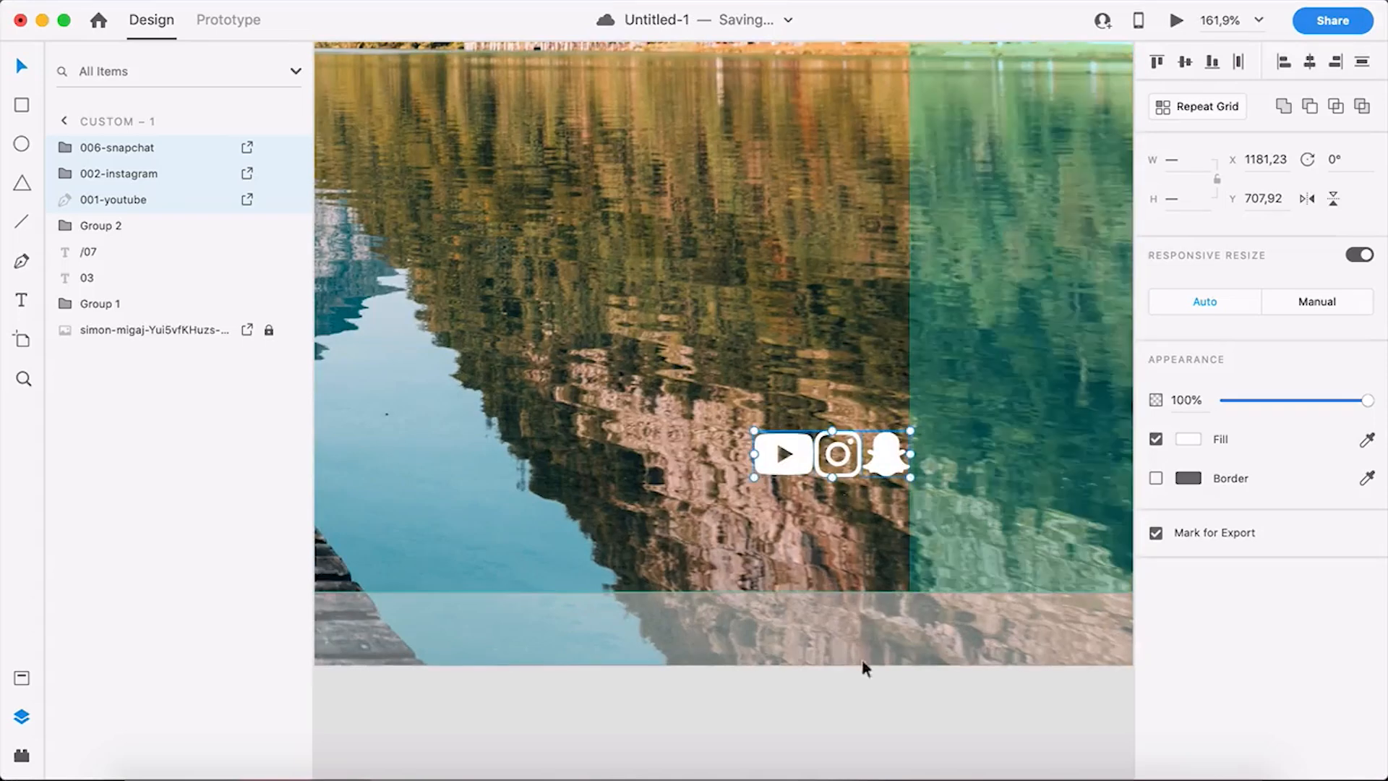
left_click(851, 723)
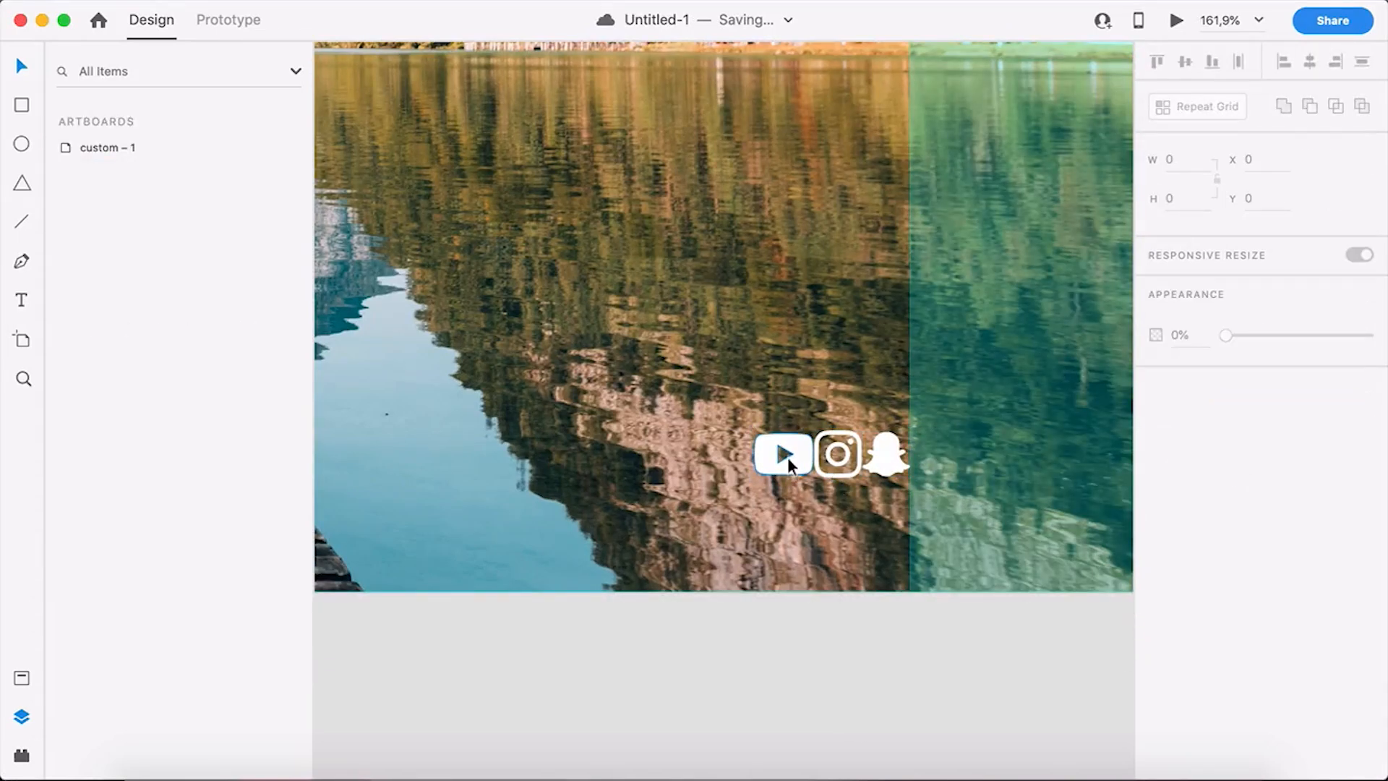
- Move the YouTube icon left to X 1086,23, distribute the three icons horizontally, and save the document
left_click_drag(798, 465, 632, 461)
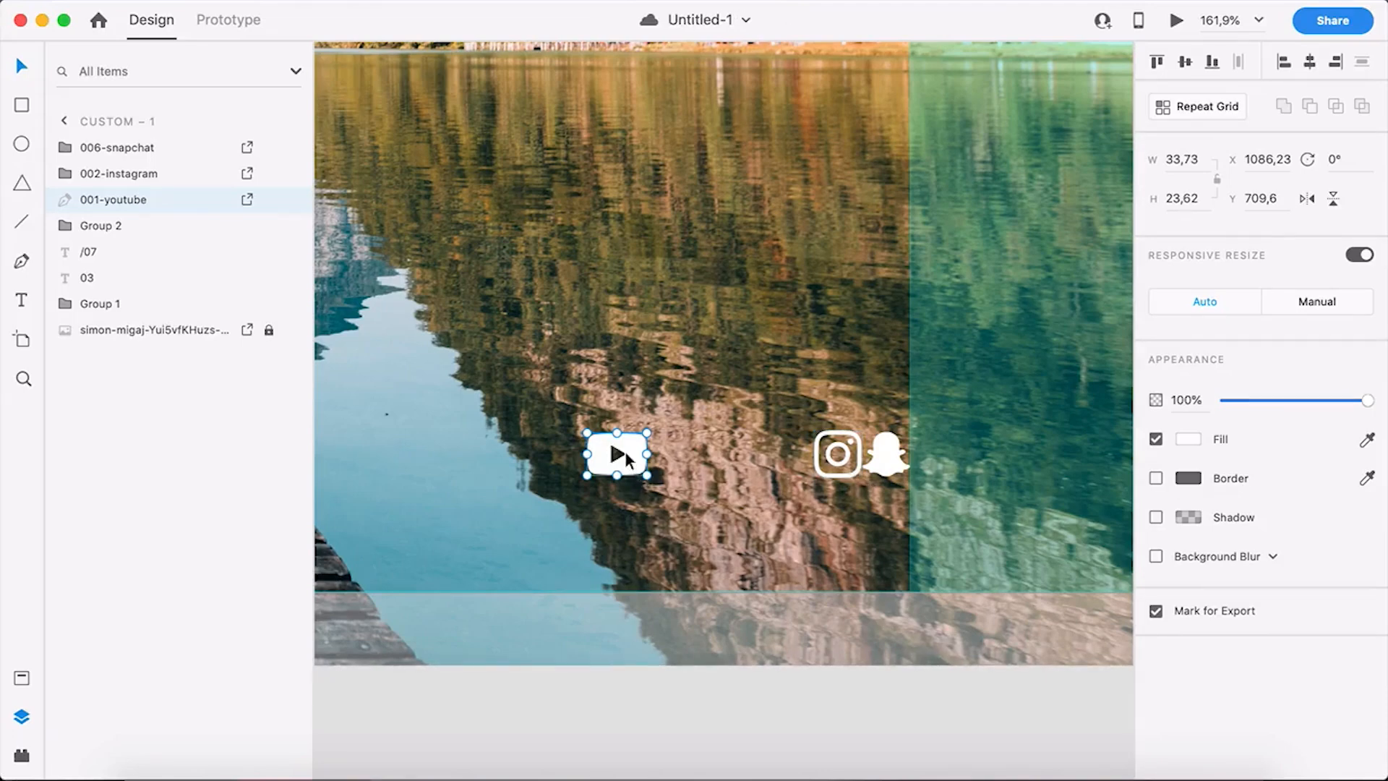
left_click(855, 472, "shift")
left_click(890, 460, "shift")
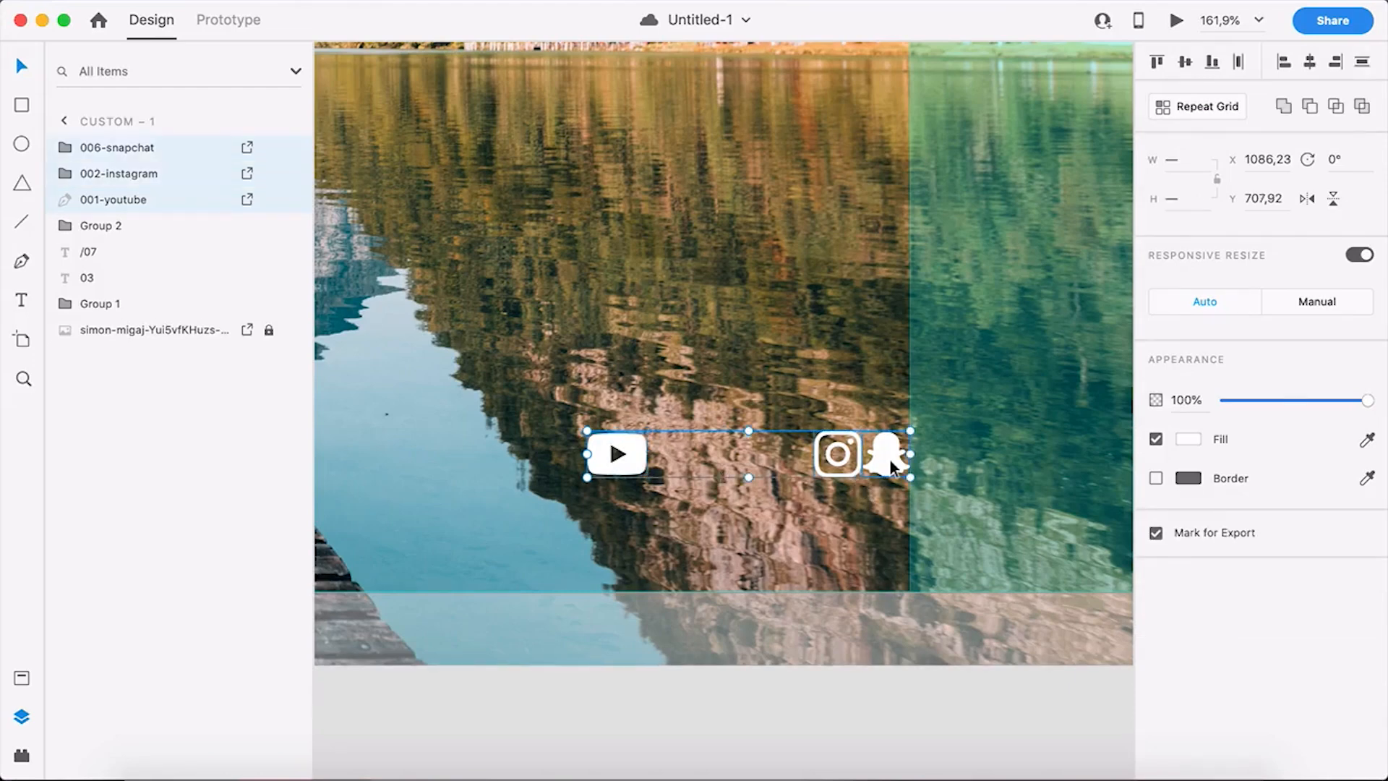
left_click(1240, 64)
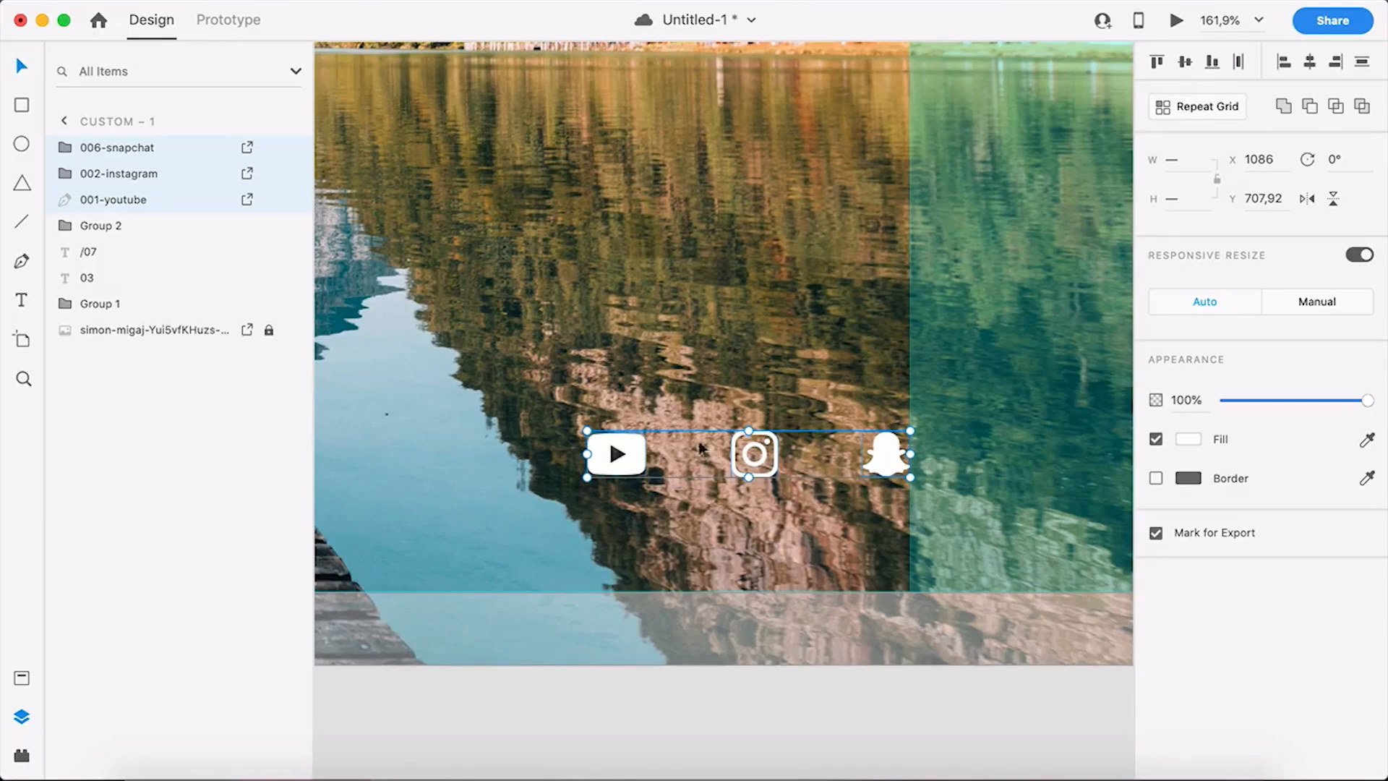
key("super+s")
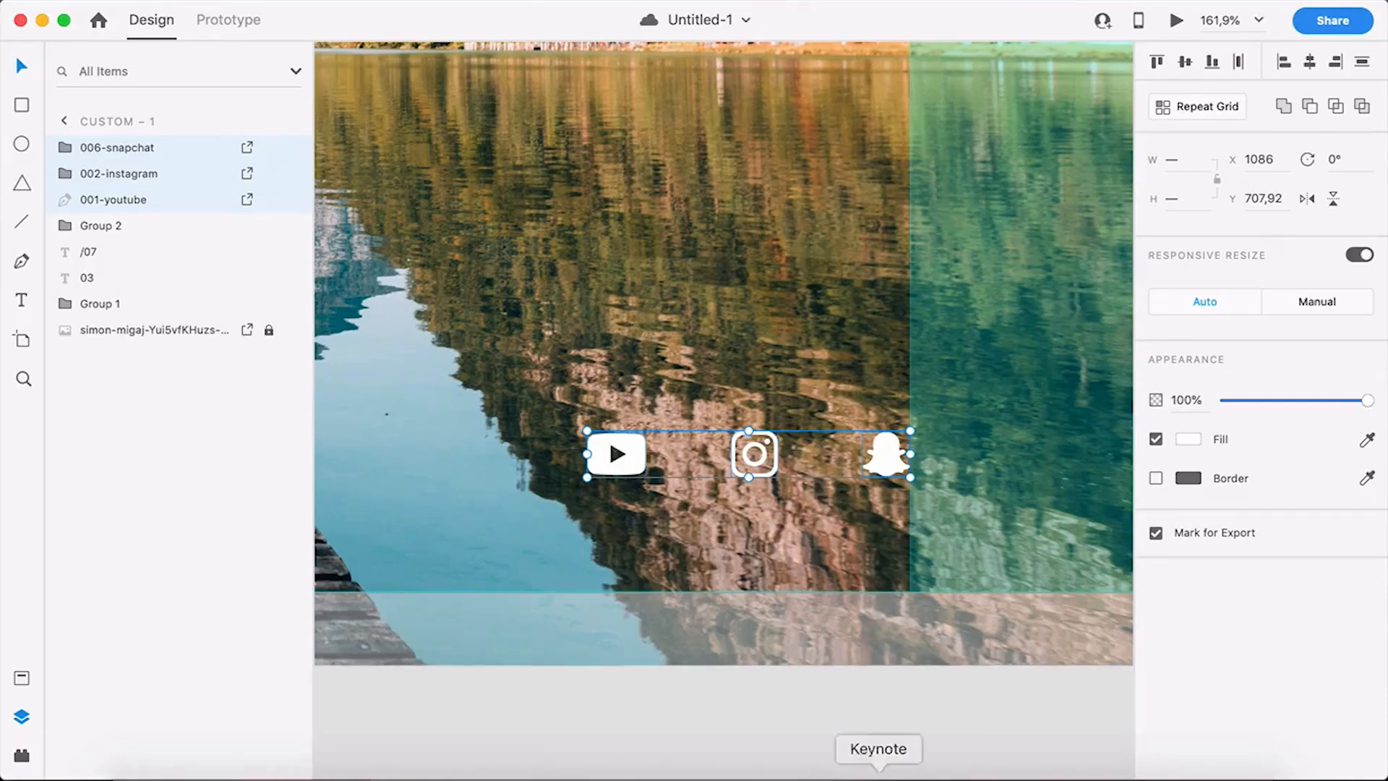
- Move the YouTube icon closer to the others at X 1115 and distribute the three icons horizontally again
left_click(795, 684)
scroll(744, 583, "up", 3)
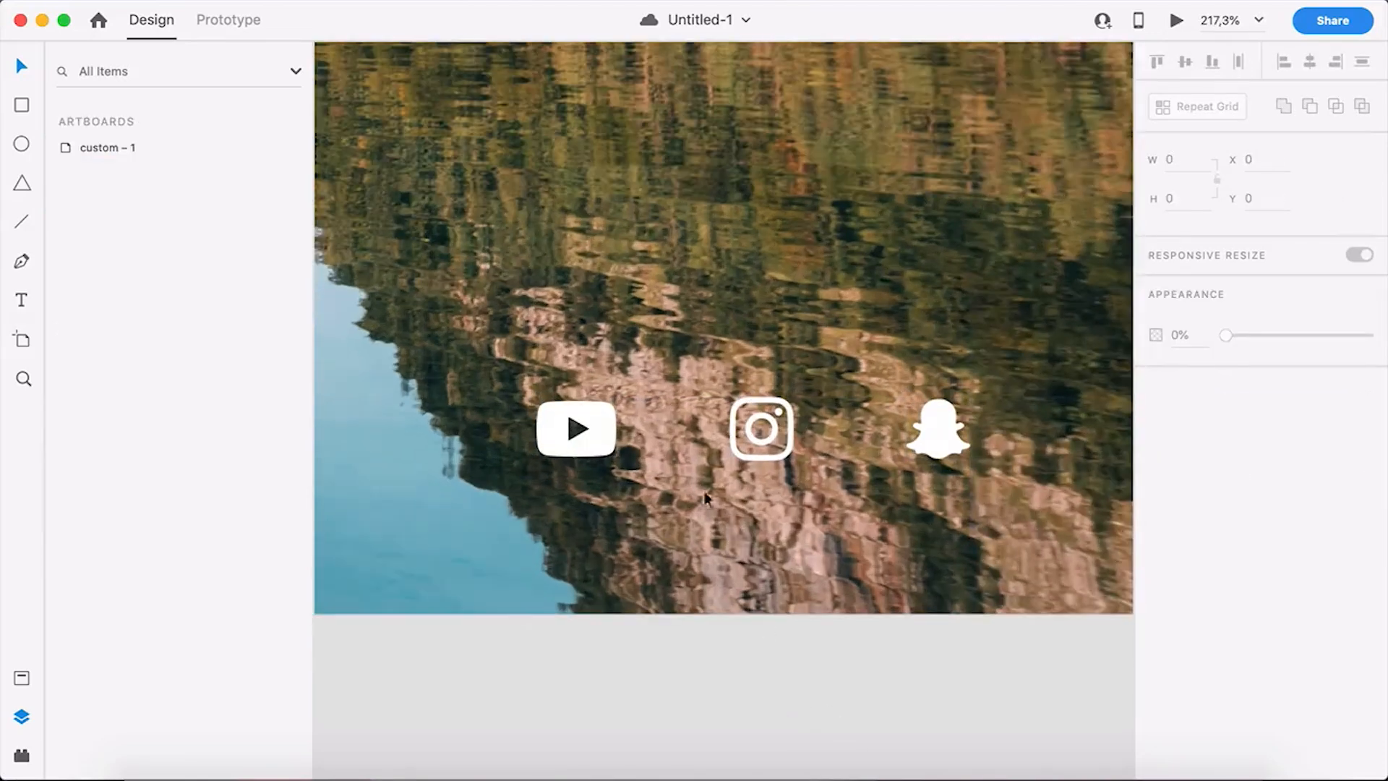
left_click(611, 452)
left_click_drag(611, 452, 676, 450)
left_click(765, 455, "shift")
left_click(936, 452, "shift")
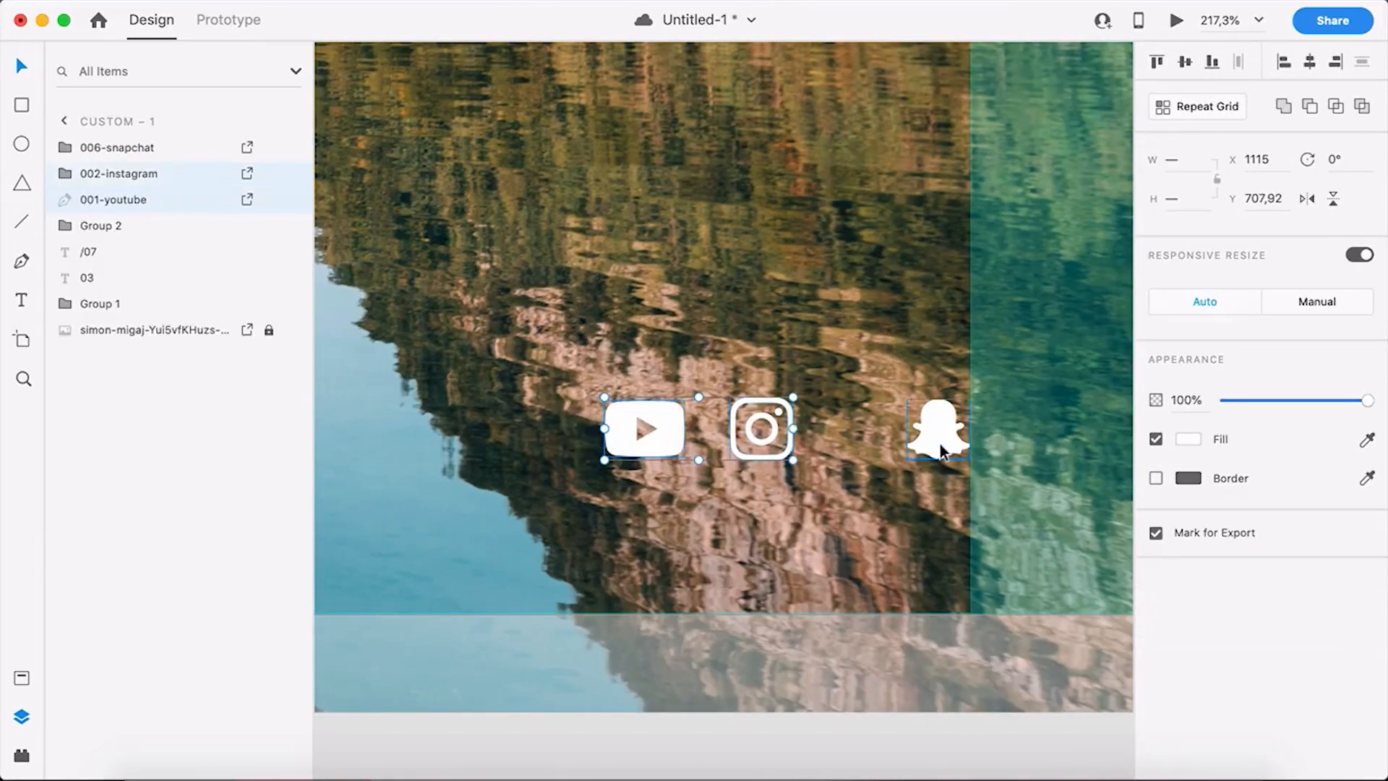
left_click(1238, 63)
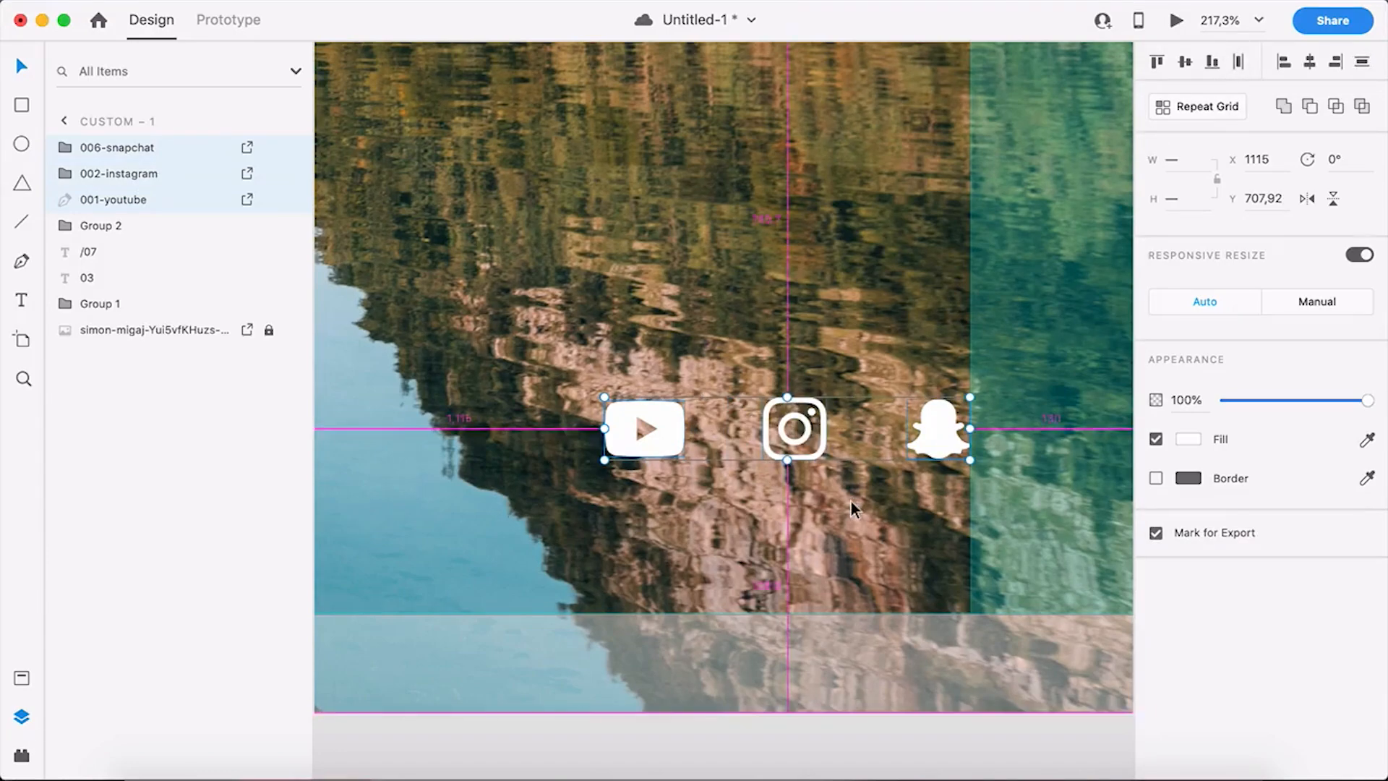
- Turn off the layout grid of the custom – 1 artboard and hide the layer list
scroll(850, 501, "down", 5)
scroll(850, 500, "down", 4)
left_click(832, 584)
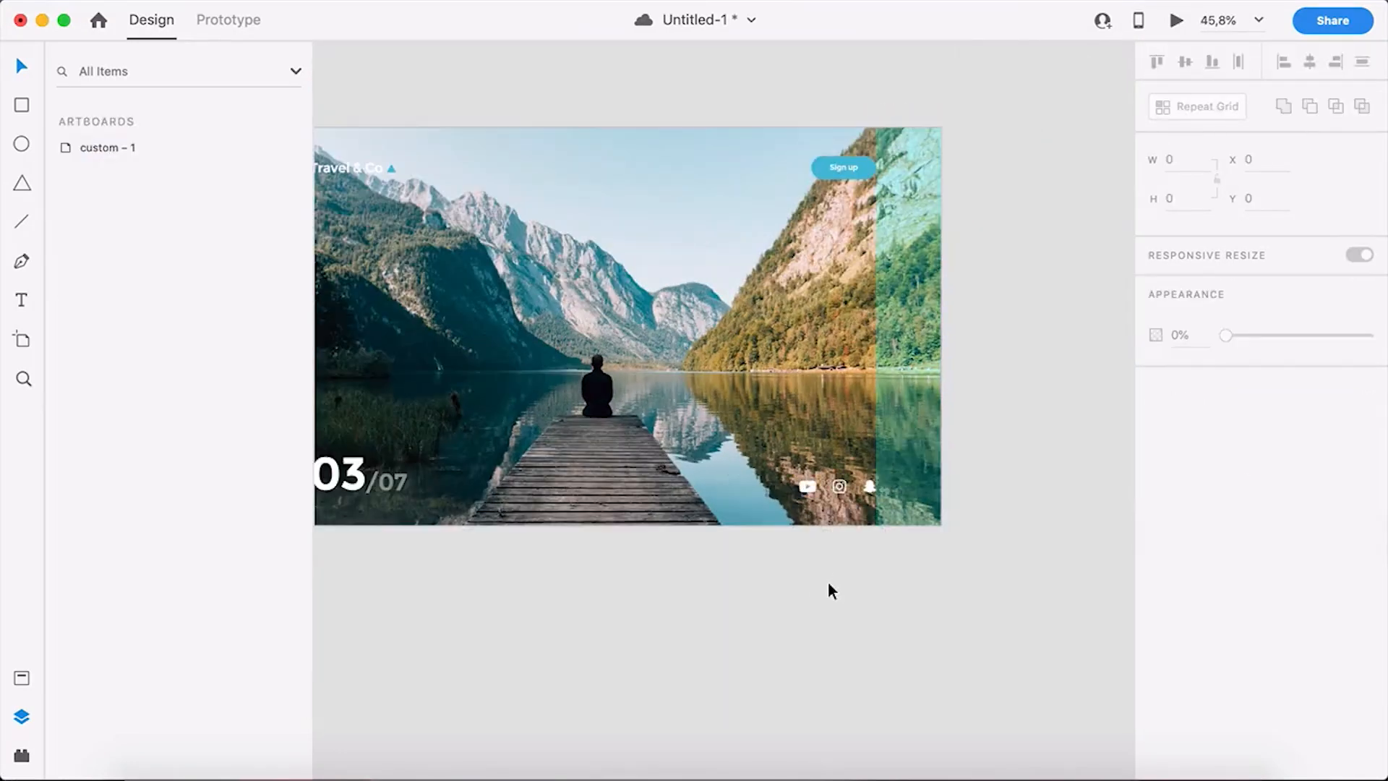
left_click_drag(759, 557, 863, 601)
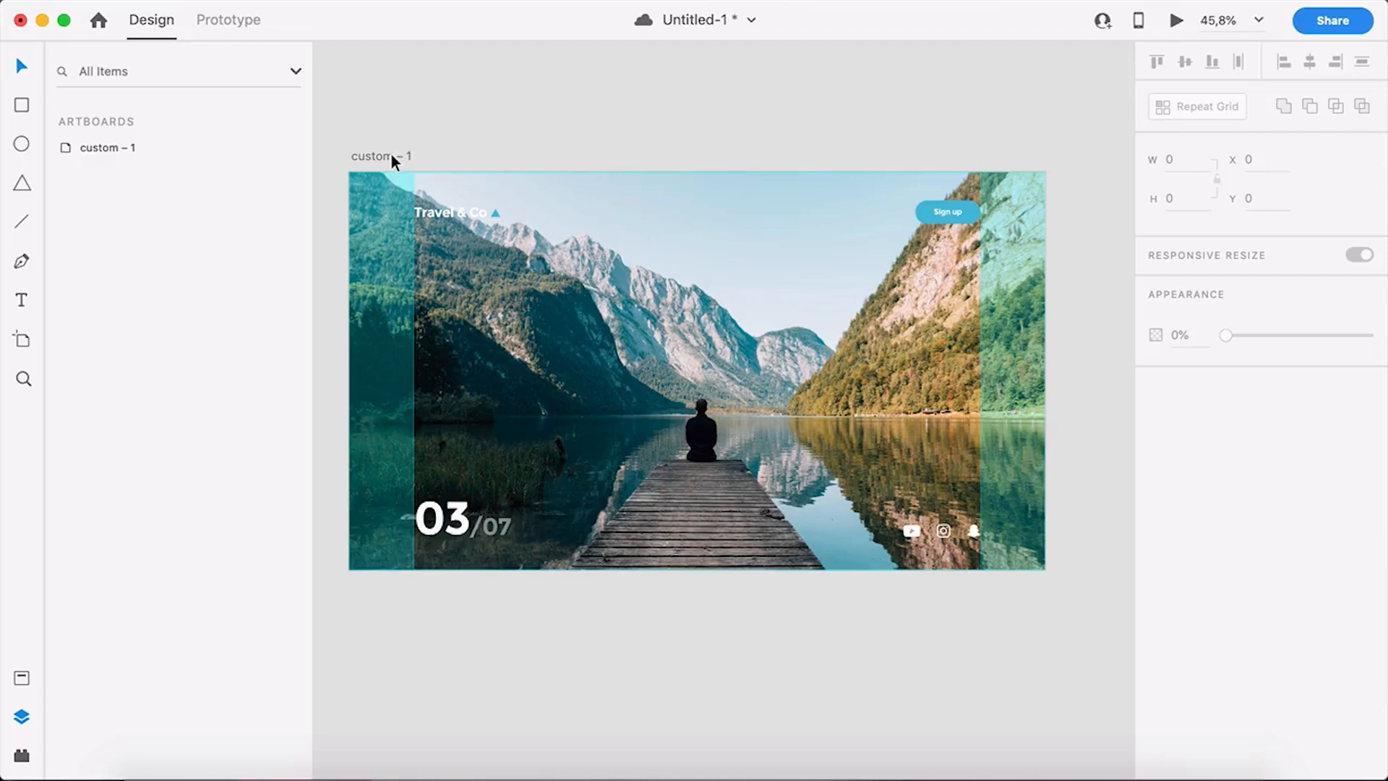
left_click(390, 155)
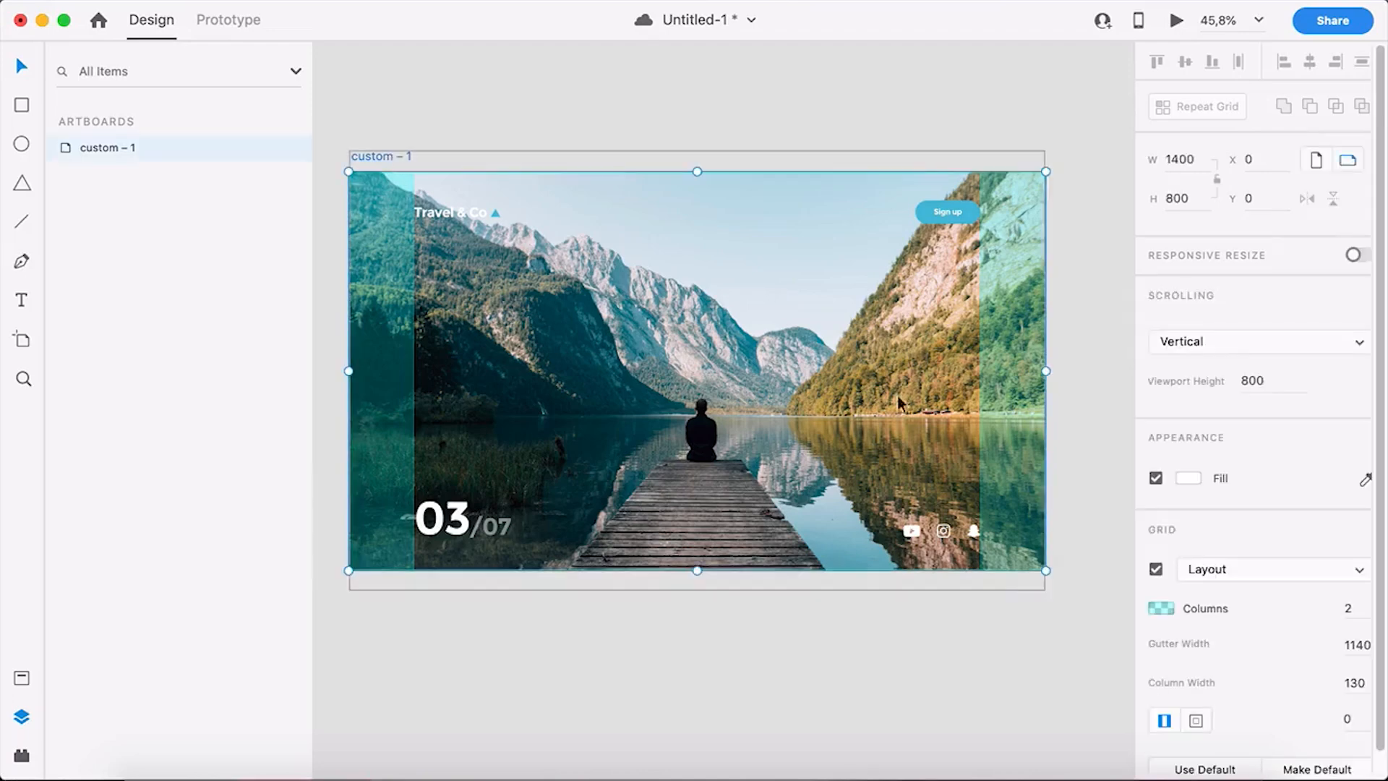
left_click(1155, 569)
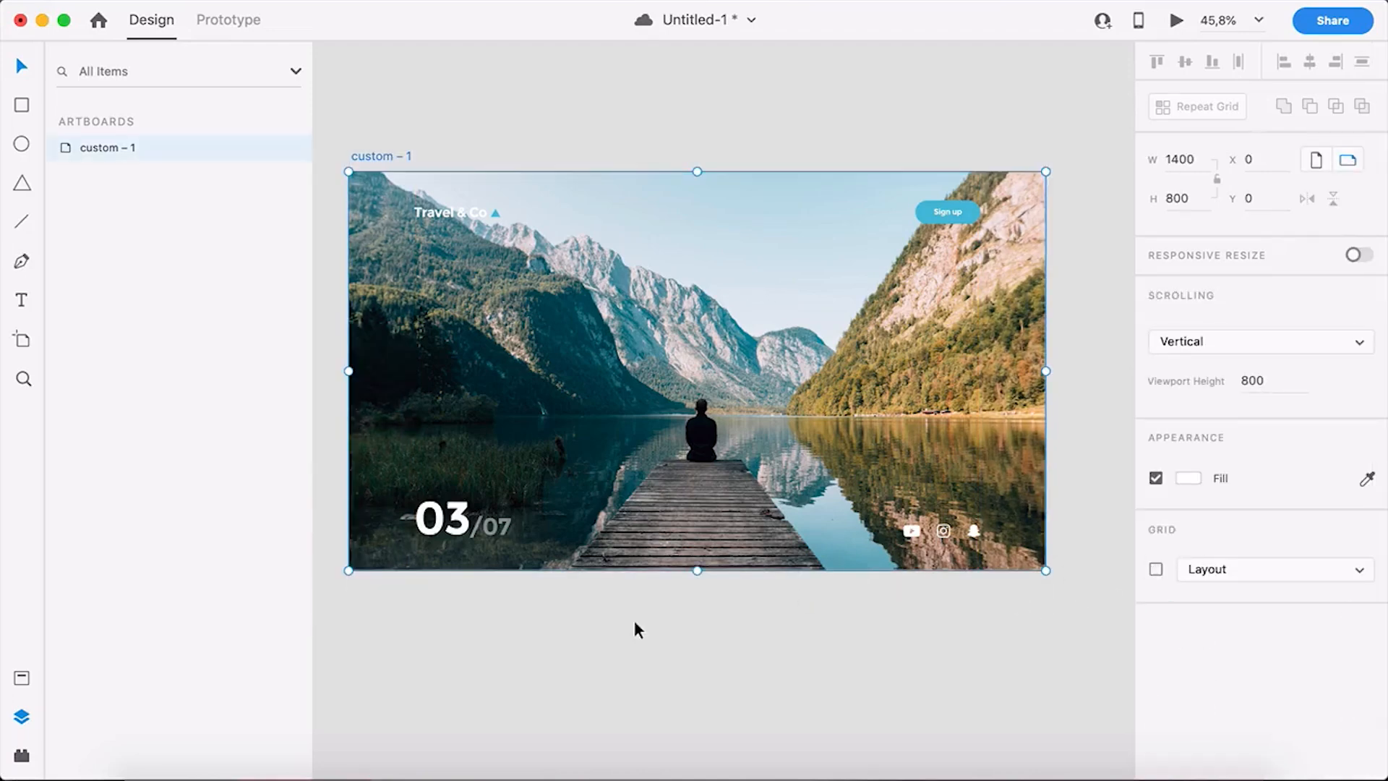
left_click(22, 720)
left_click(449, 664)
scroll(501, 644, "left", 5)
- Switch to the finished XD Basics Tut 01 design and examine its social media icons and overall layout
scroll(569, 657, "up", 1)
scroll(481, 390, "up", 3)
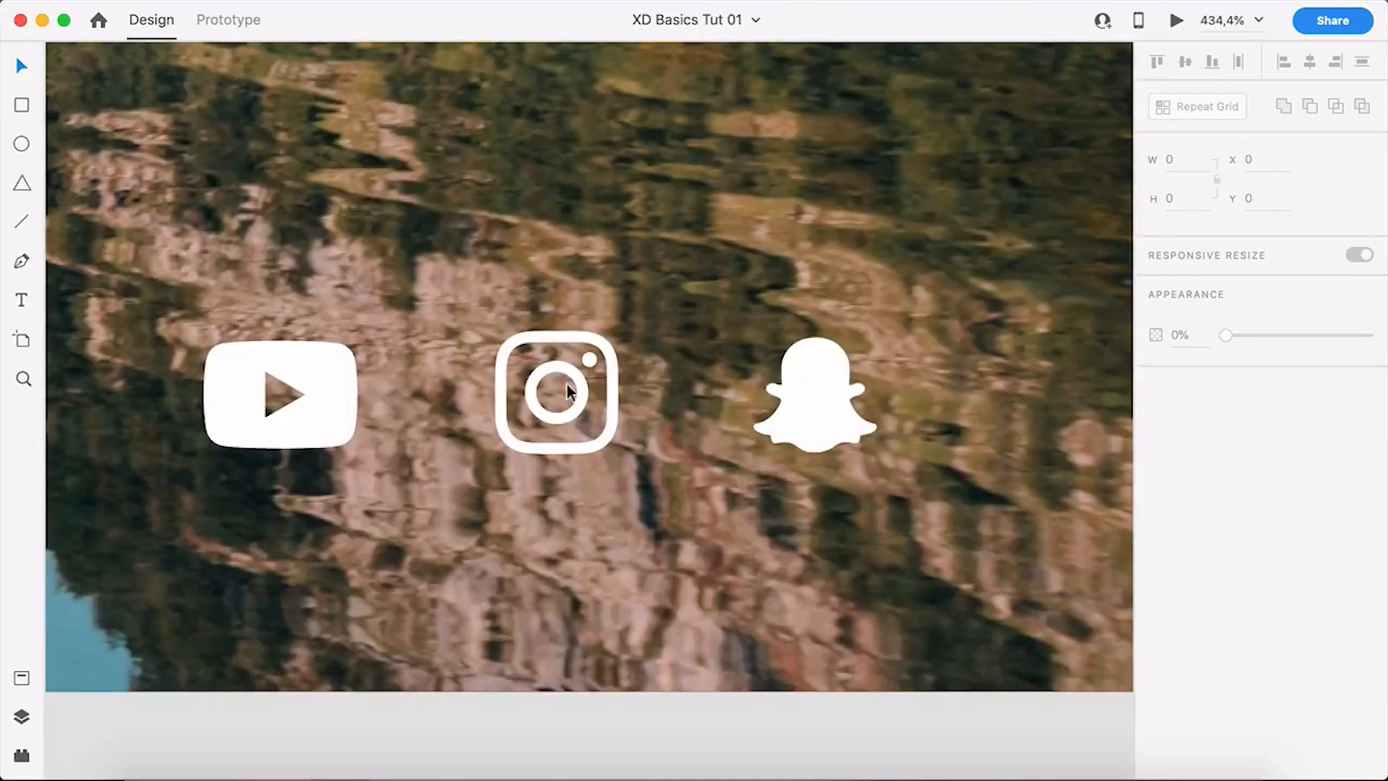
scroll(567, 391, "down", 10)
left_click_drag(515, 493, 770, 671)
left_click_drag(561, 289, 728, 426)
scroll(552, 182, "down", 1)
- Select the gradient overlay across the top of the XD Basics Tut 01 artboard and toggle its fill off and on to compare the effect
left_click(727, 225)
left_click(1113, 226)
left_click(459, 156)
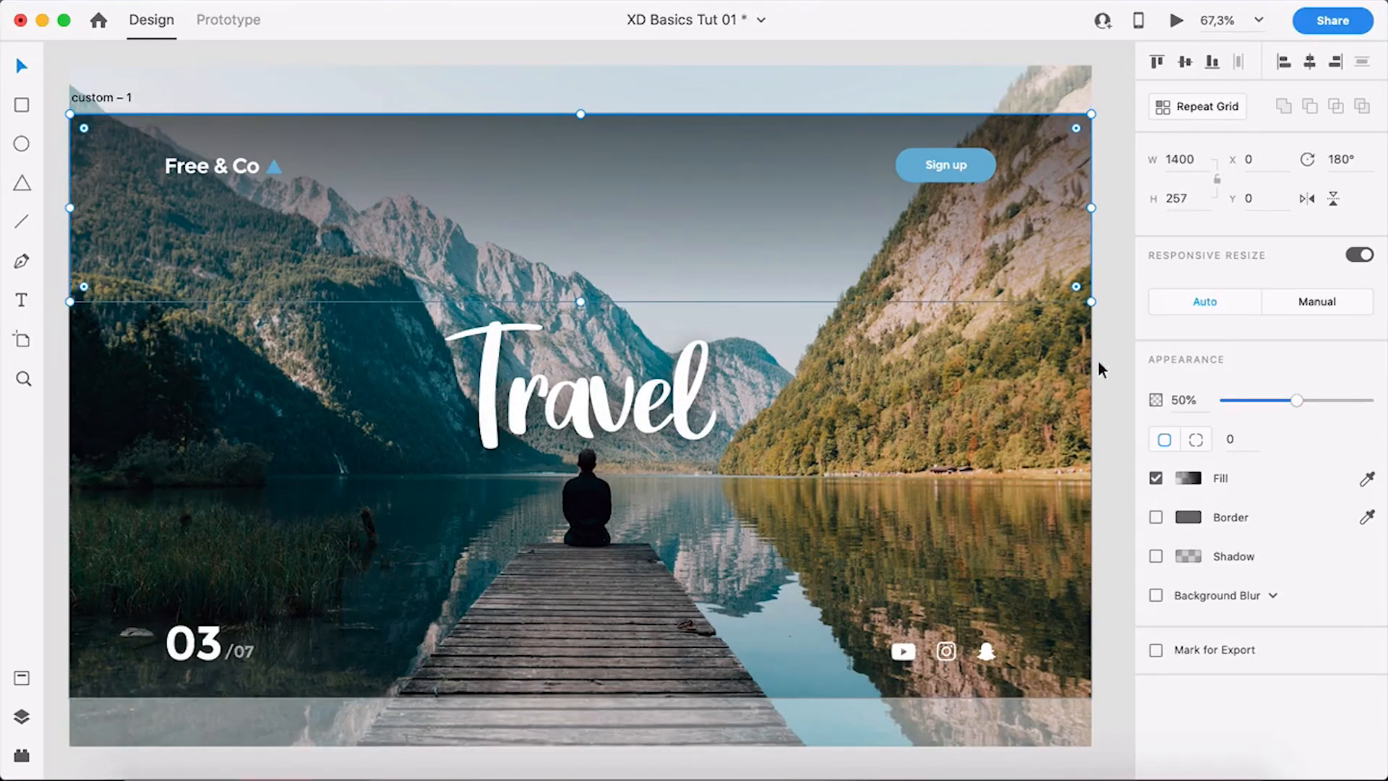
left_click(1155, 477)
left_click(1155, 478)
left_click(1156, 477)
left_click(1155, 477)
left_click(1156, 478)
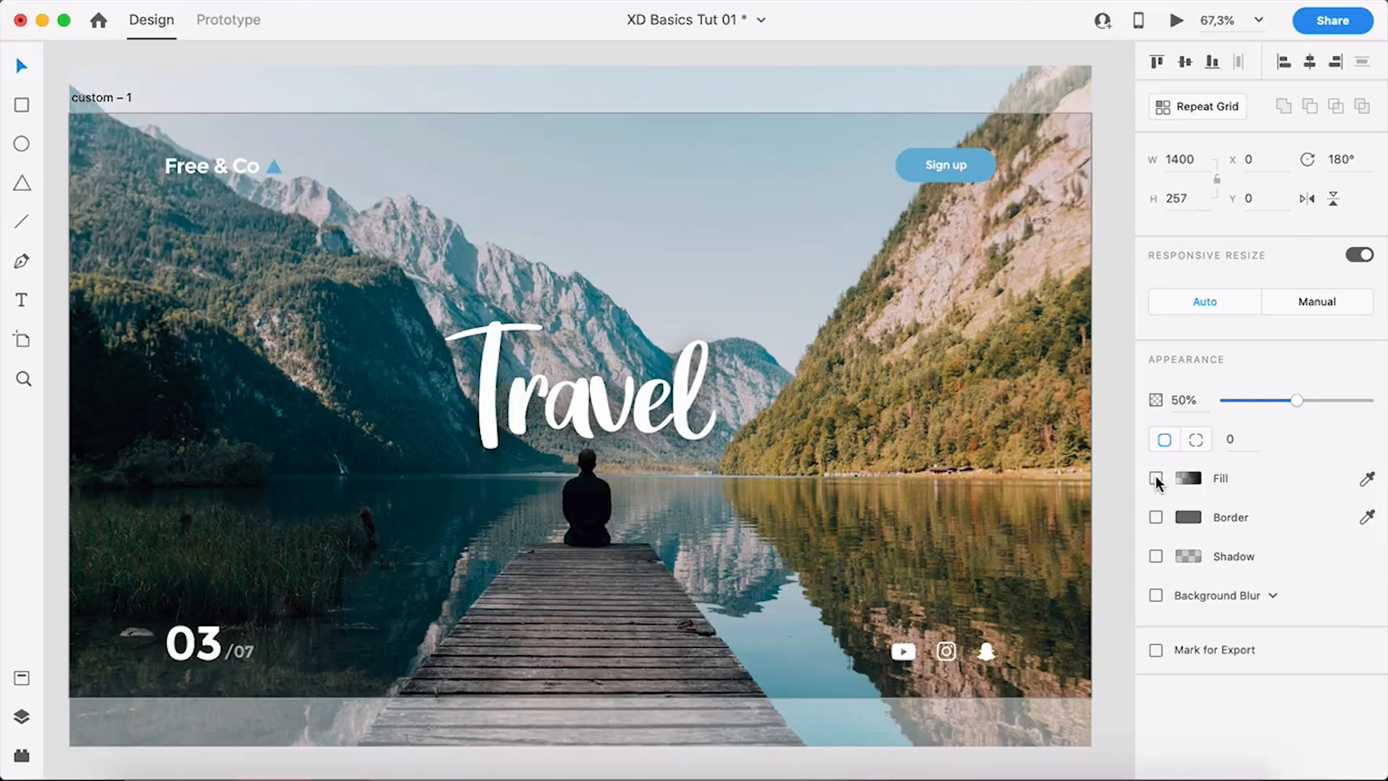
left_click(1155, 477)
left_click(1109, 463)
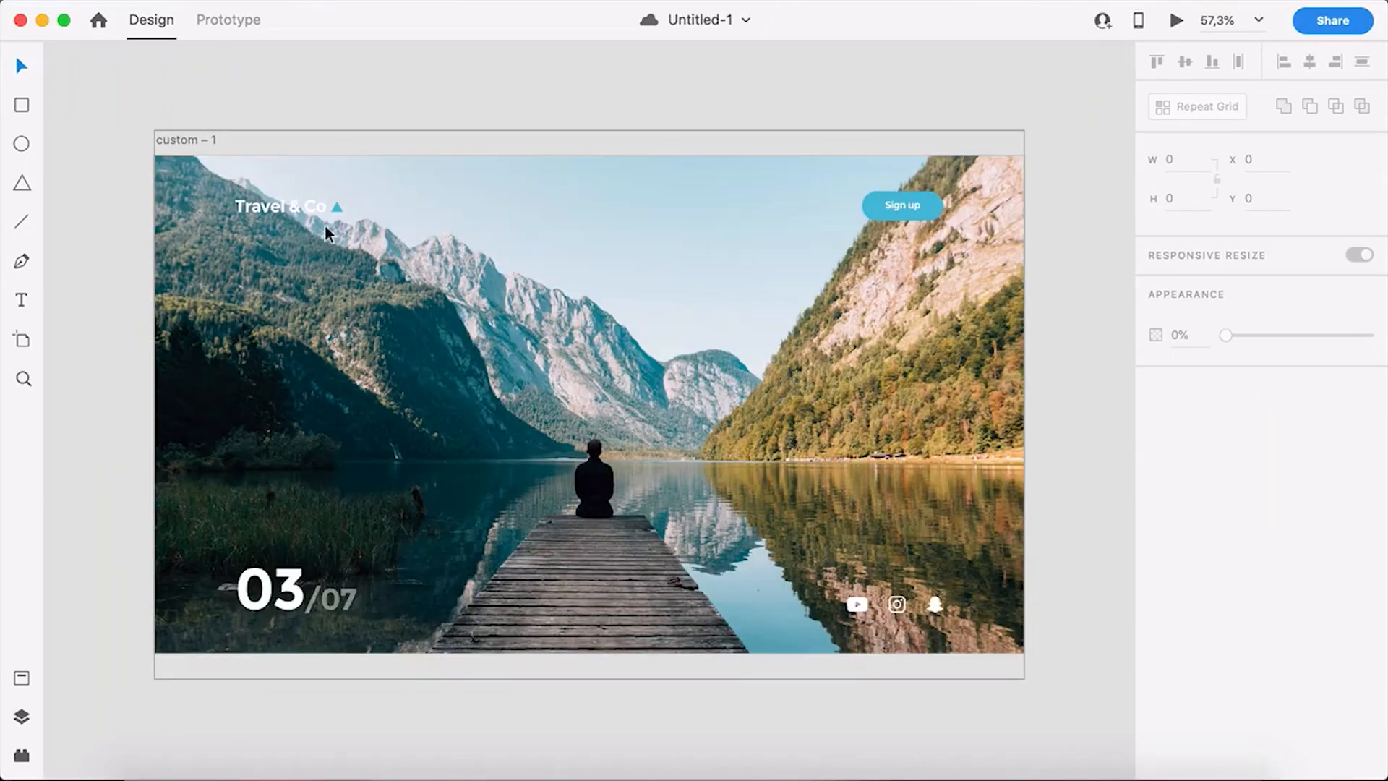
- In Untitled-1, draw a rectangle about 1328 by 275 across the artboard's upper part at about X 35, Y 38
left_click(21, 107)
mouse_move(176, 180)
left_mouse_down()
mouse_move(483, 250)
mouse_move(1000, 332)
mouse_move(1002, 351)
left_mouse_up()
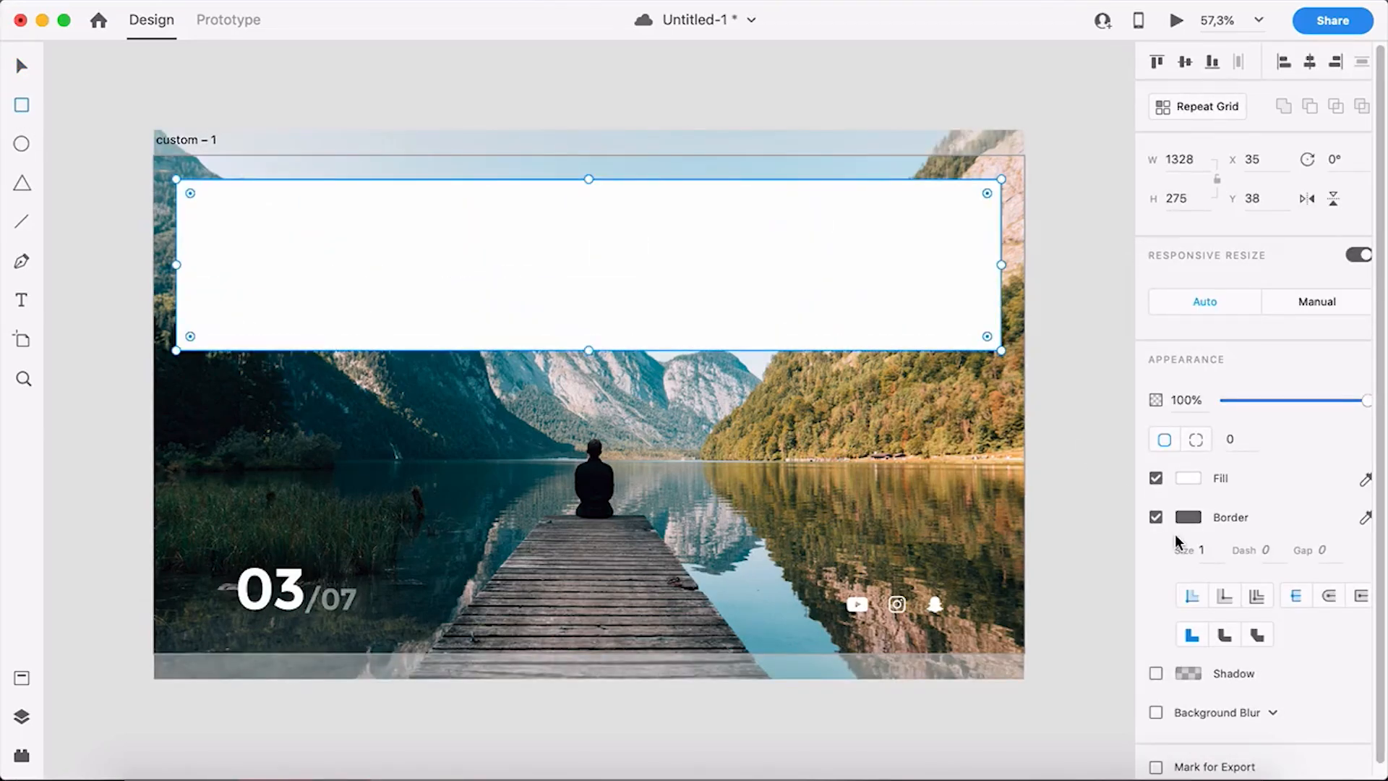
- Remove the rectangle's border and give it a linear gradient fill with its first stop set to black #000000
left_click(1157, 518)
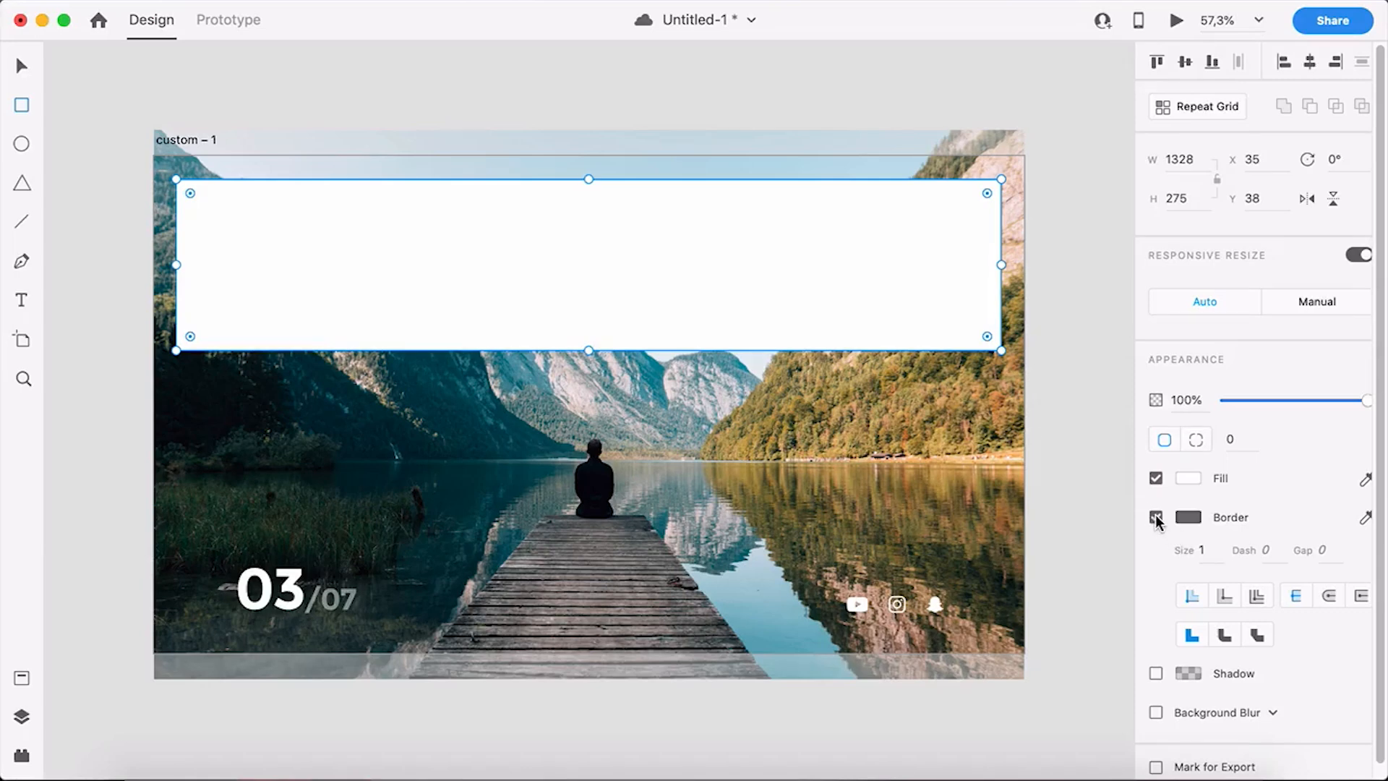
left_click(1183, 478)
left_click(973, 349)
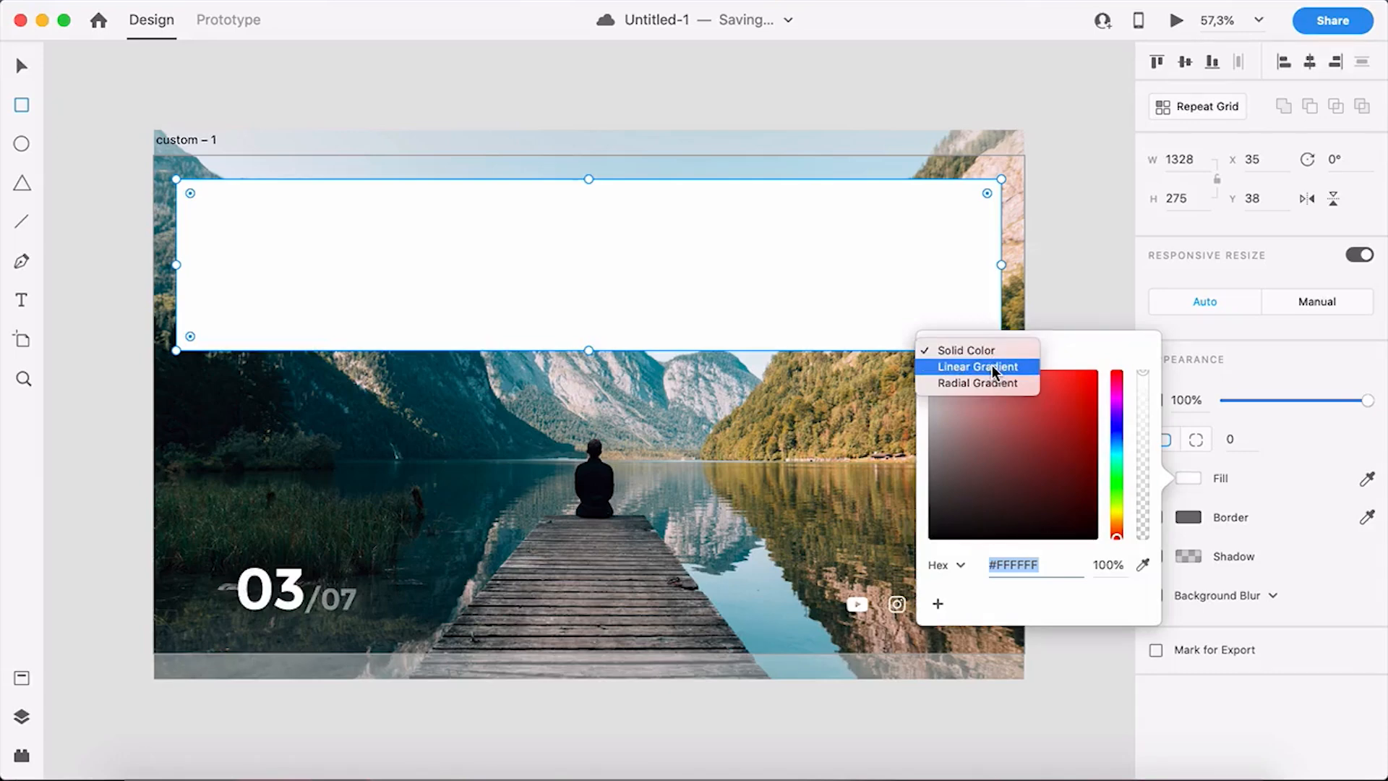
left_click(992, 366)
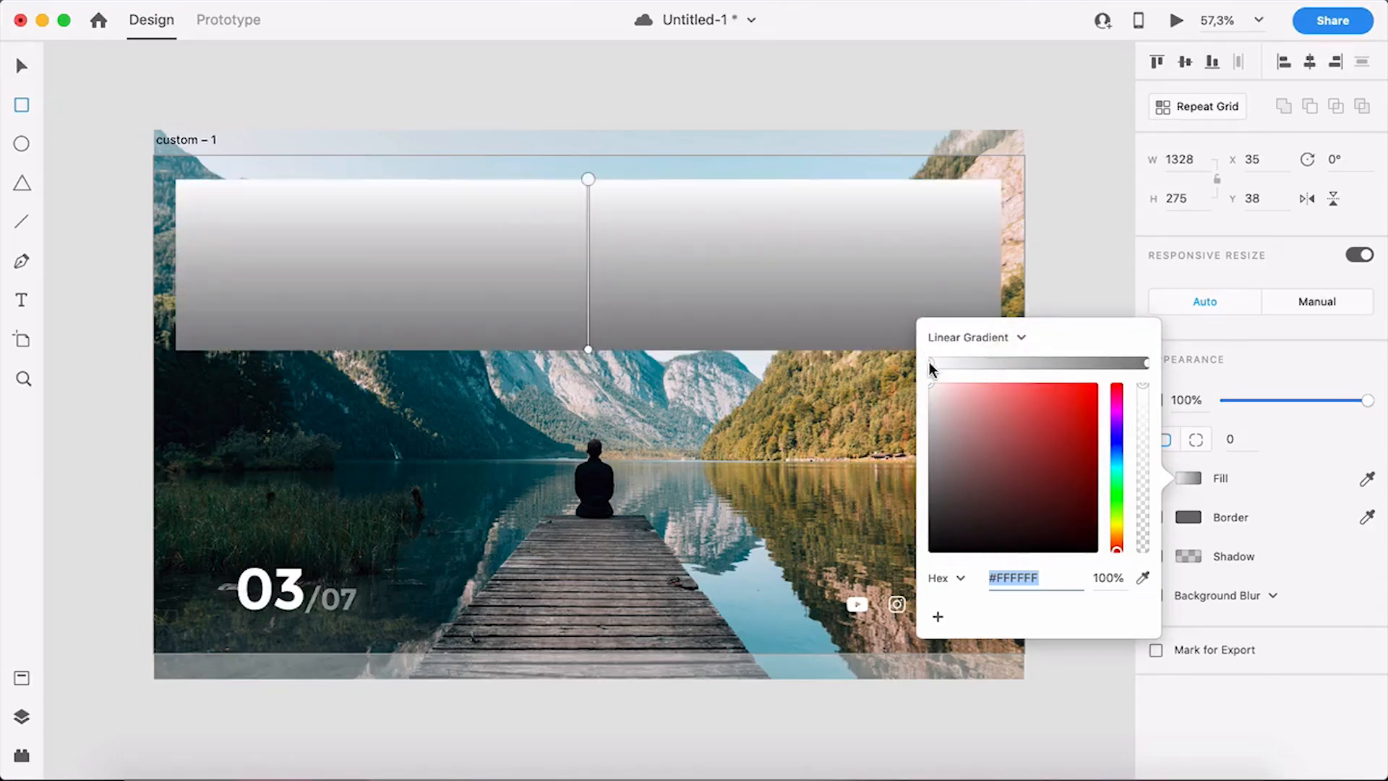
left_click_drag(945, 427, 839, 593)
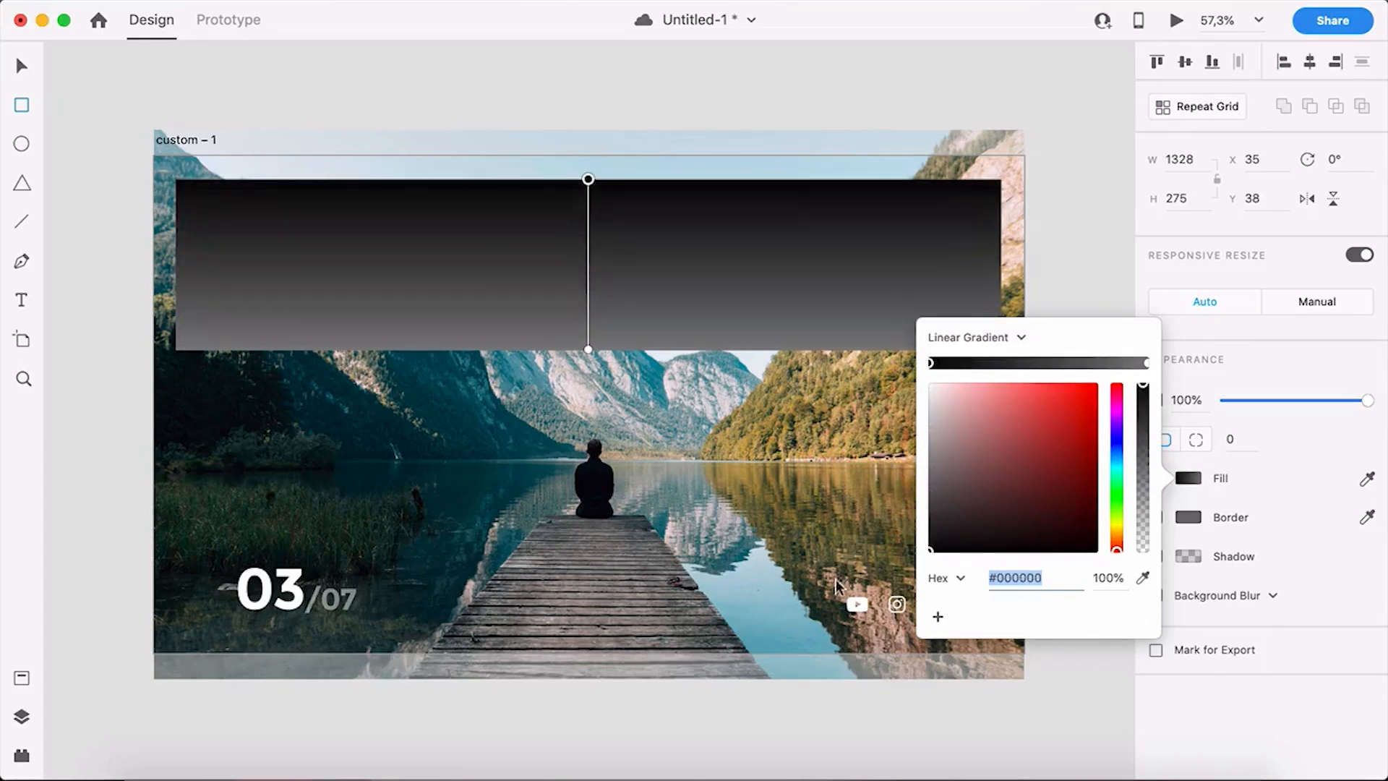
- Set the gradient's lower end stop to black #000000 at 0% opacity
left_click(1147, 363)
left_click_drag(931, 470, 928, 560)
left_click(1143, 388)
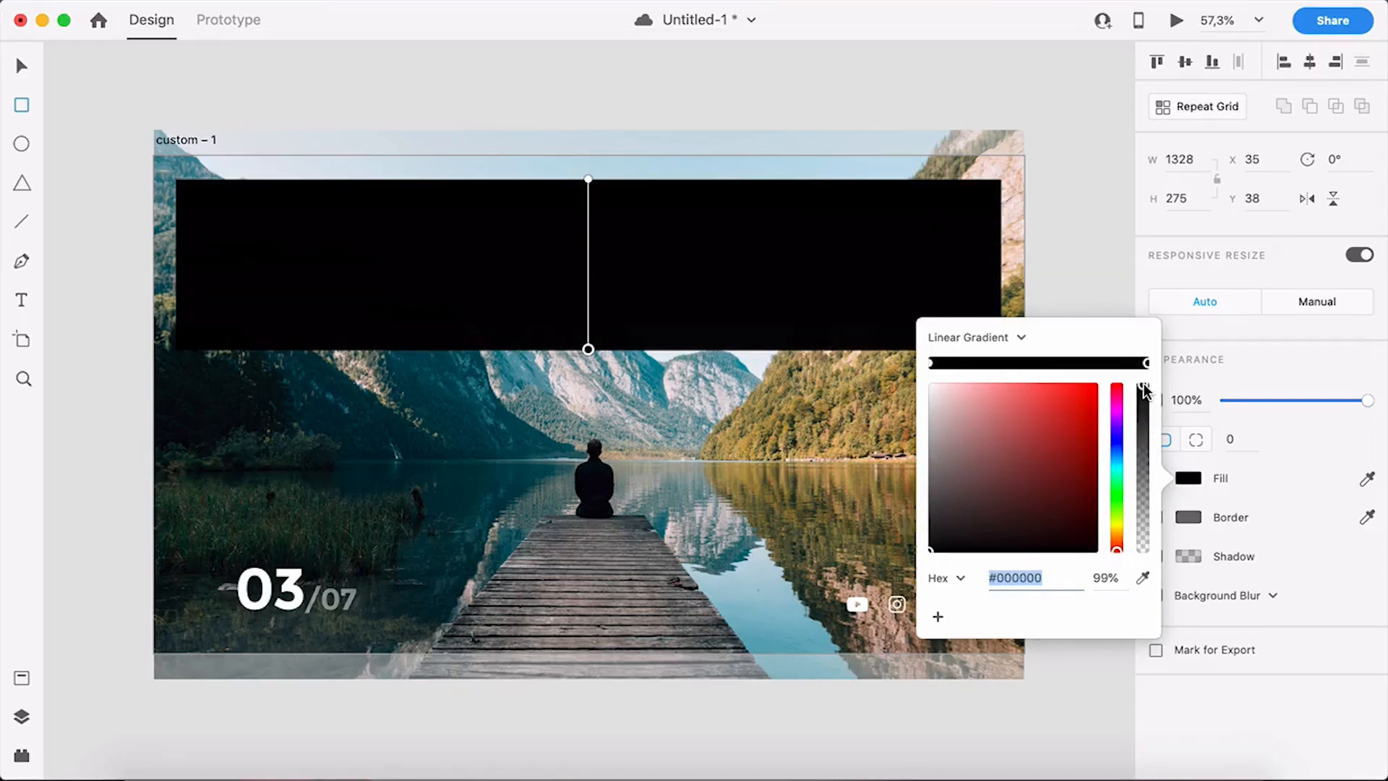
left_click_drag(1143, 388, 1149, 515)
left_click_drag(1150, 544, 1147, 577)
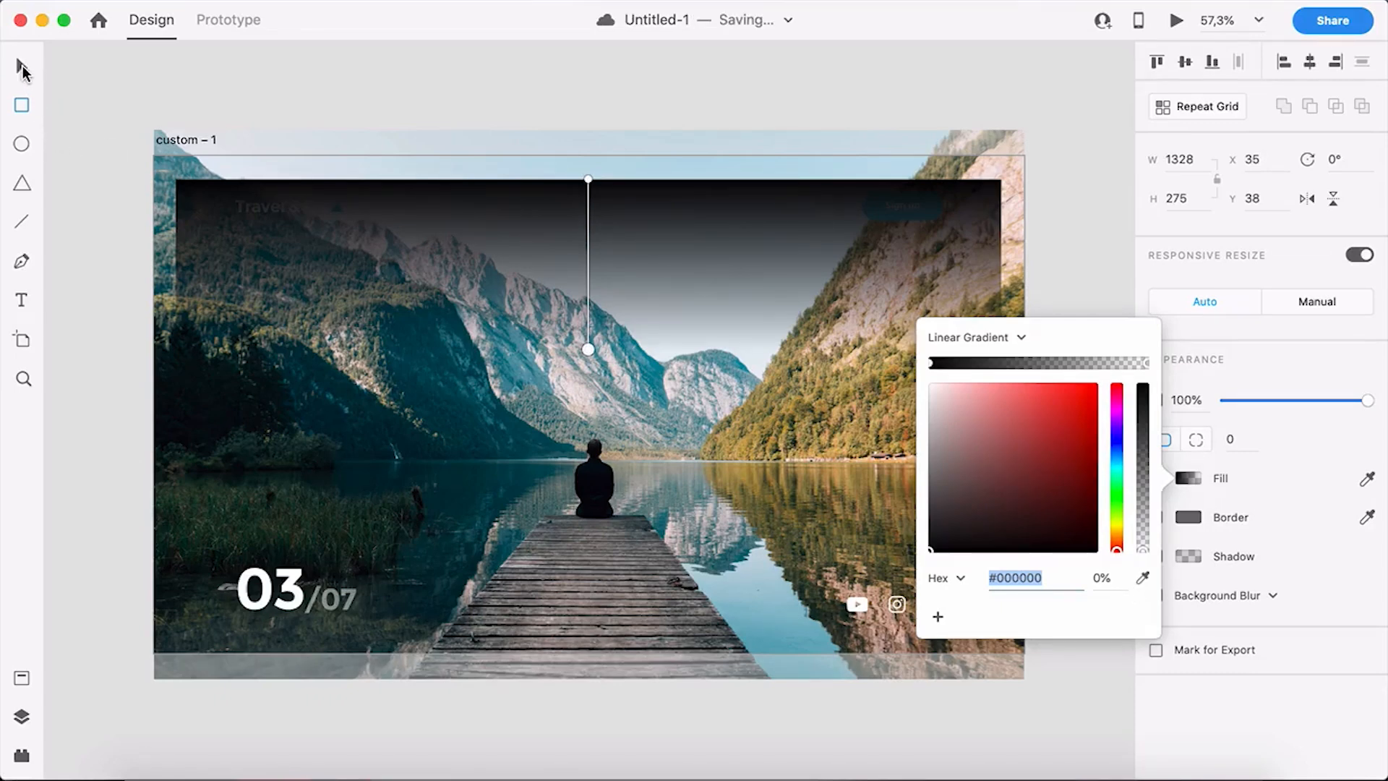
- Move the gradient rectangle to X 0, Y 0 and widen it to 1400 across the whole artboard
left_click(22, 69)
left_click_drag(232, 224, 208, 194)
left_click_drag(980, 241, 1024, 241)
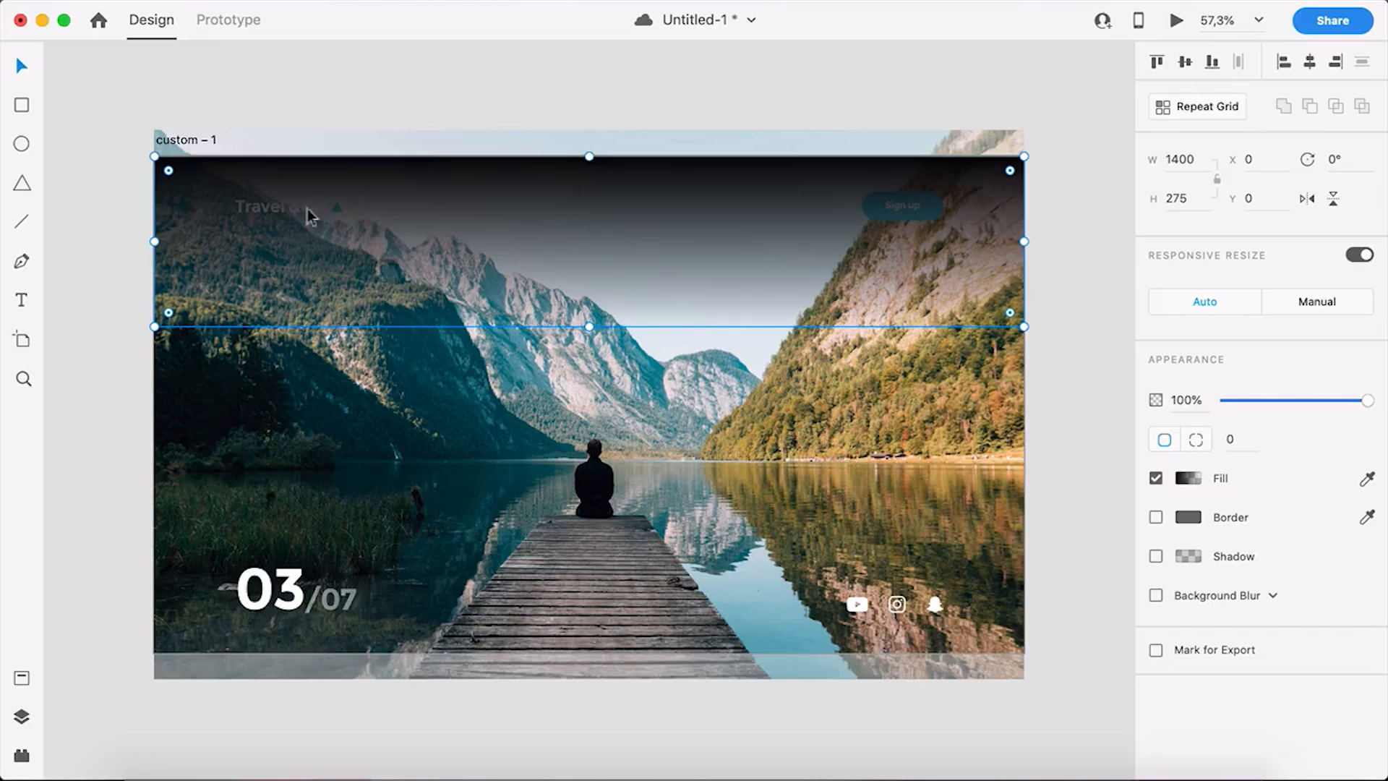
- Reorder Rectangle 2 in the layer list so it sits below Group 1, directly above the locked lake photo
left_click(22, 715)
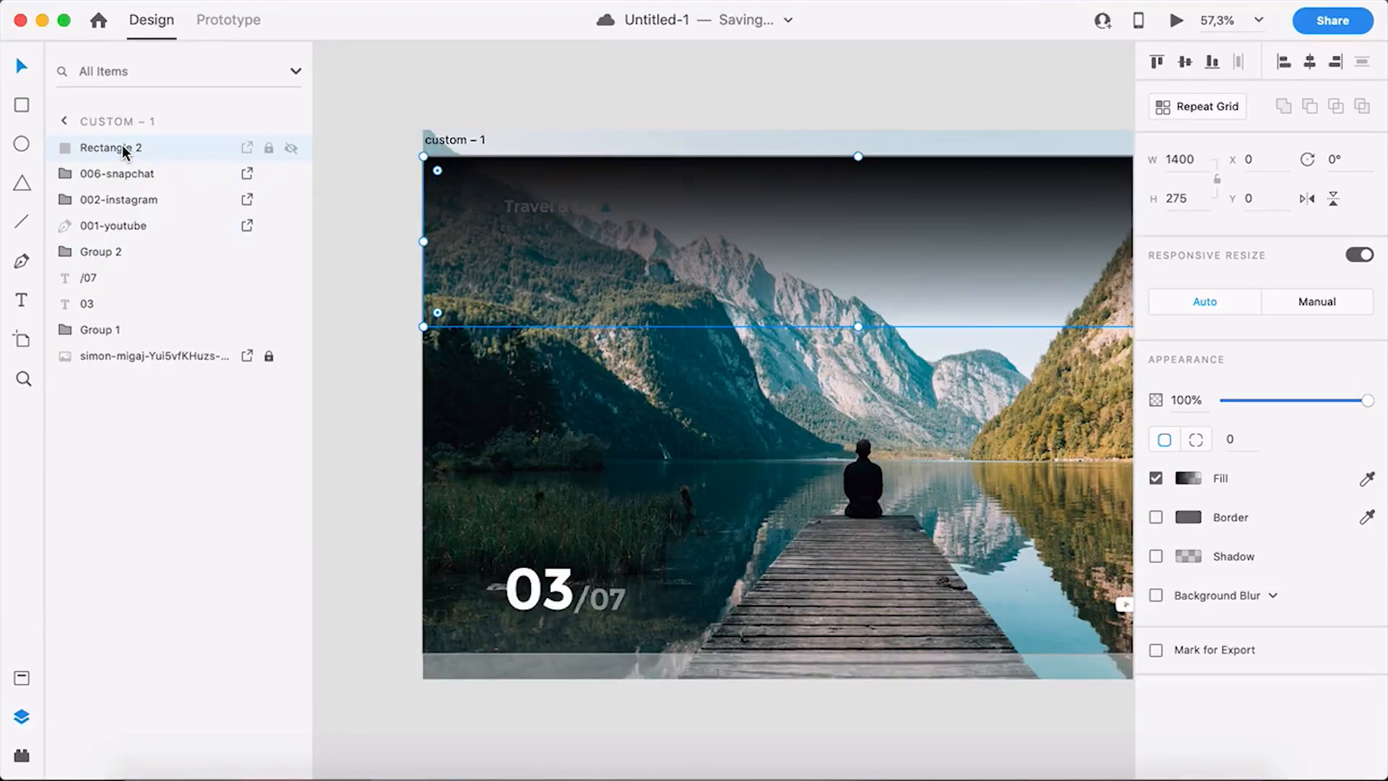
left_click_drag(130, 147, 133, 347)
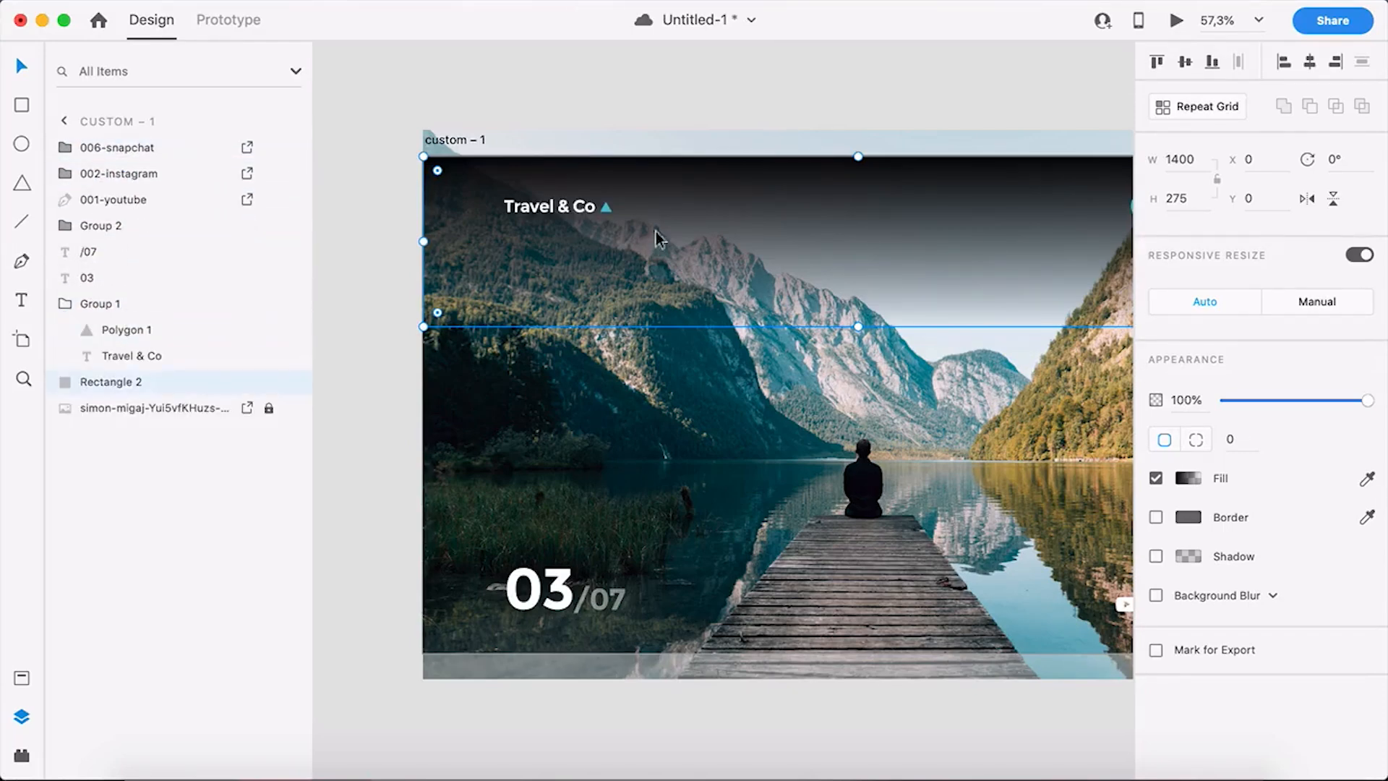
- Lower the gradient overlay's opacity to 55%, deselect it and hide the layer list
scroll(581, 217, "down", 3)
scroll(940, 219, "right", 1)
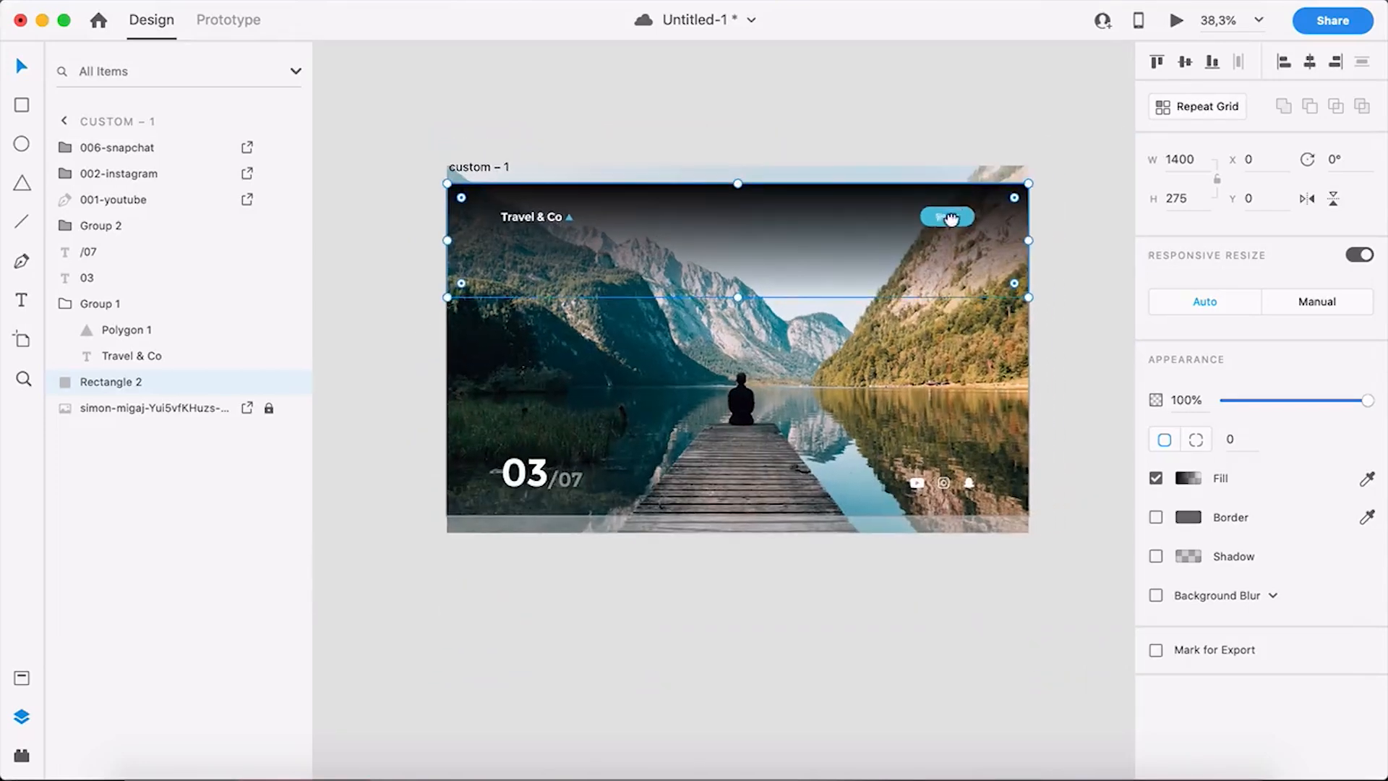
scroll(882, 226, "up", 2)
scroll(897, 227, "left", 1)
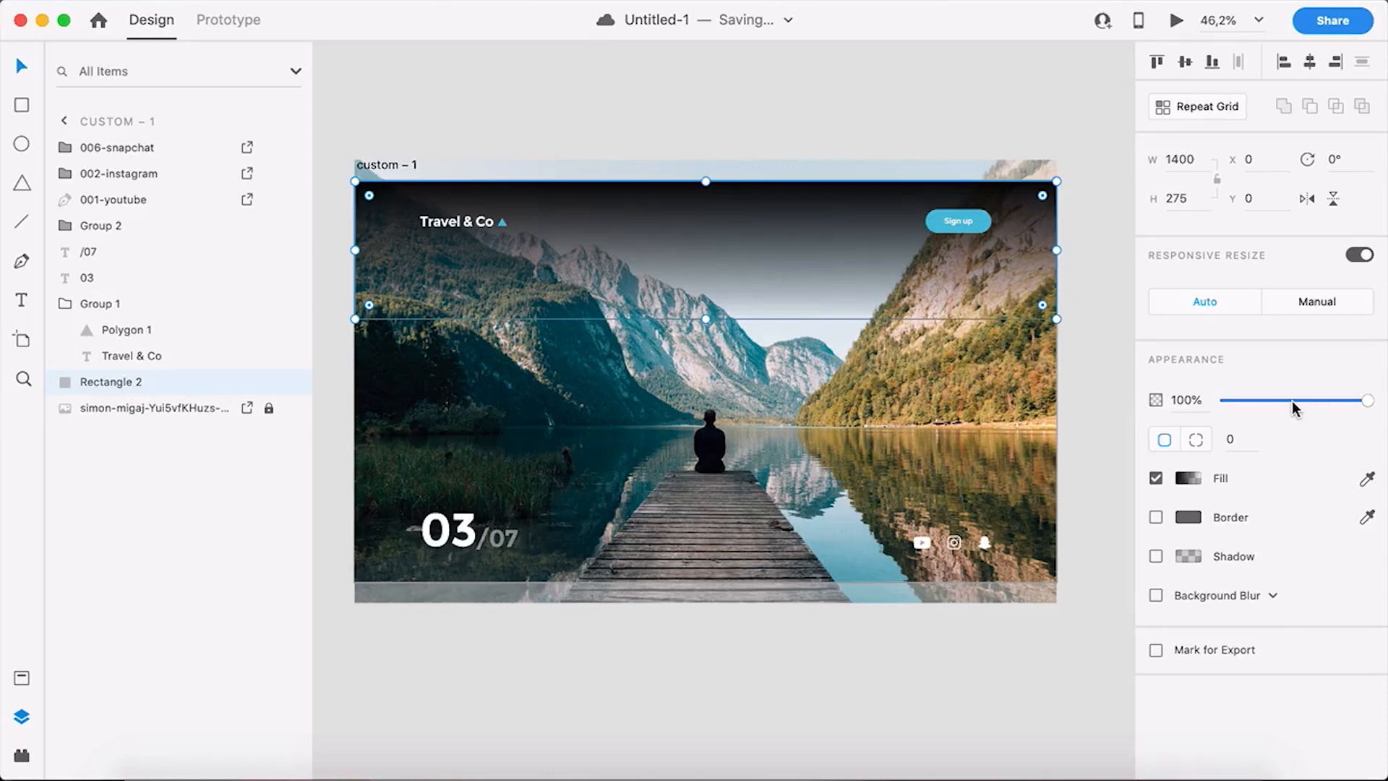
left_click_drag(1366, 402, 1304, 407)
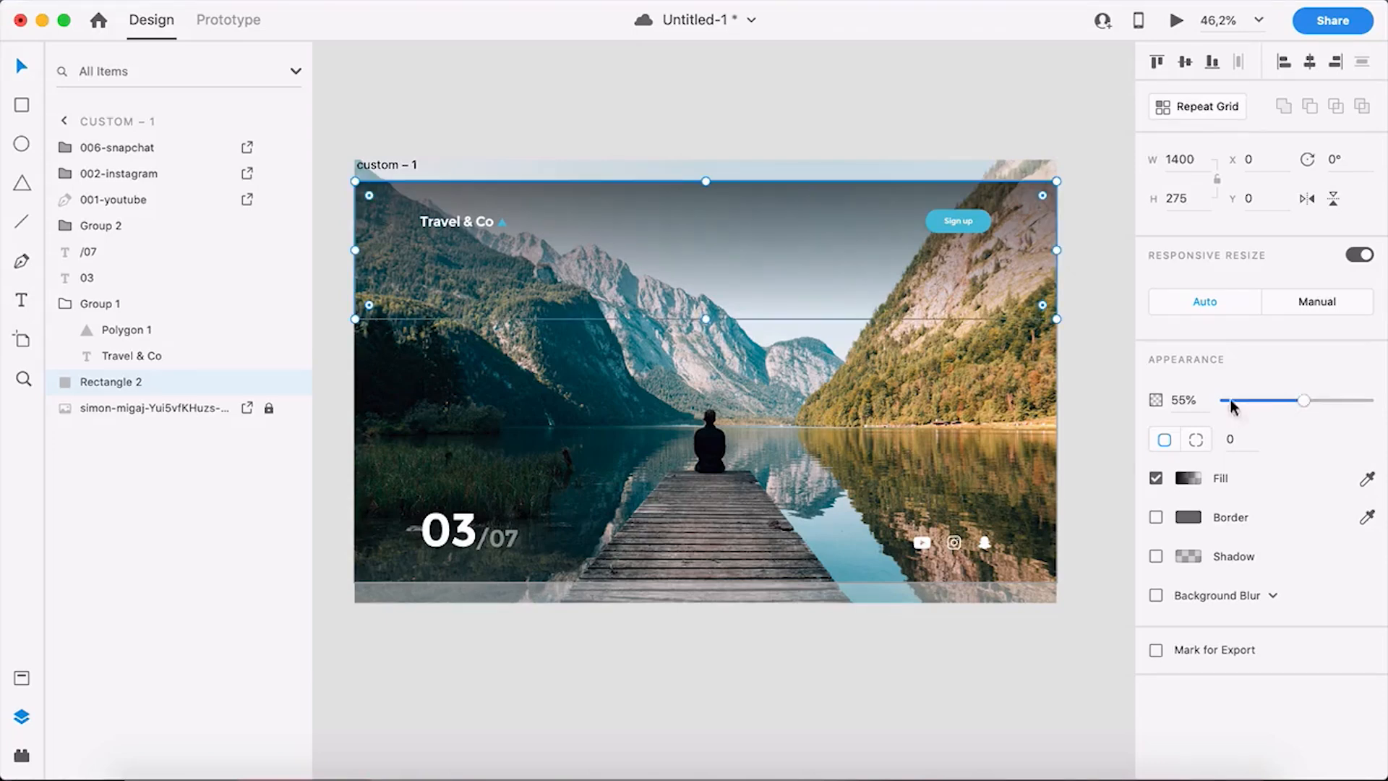
left_click(1085, 408)
key("super+y")
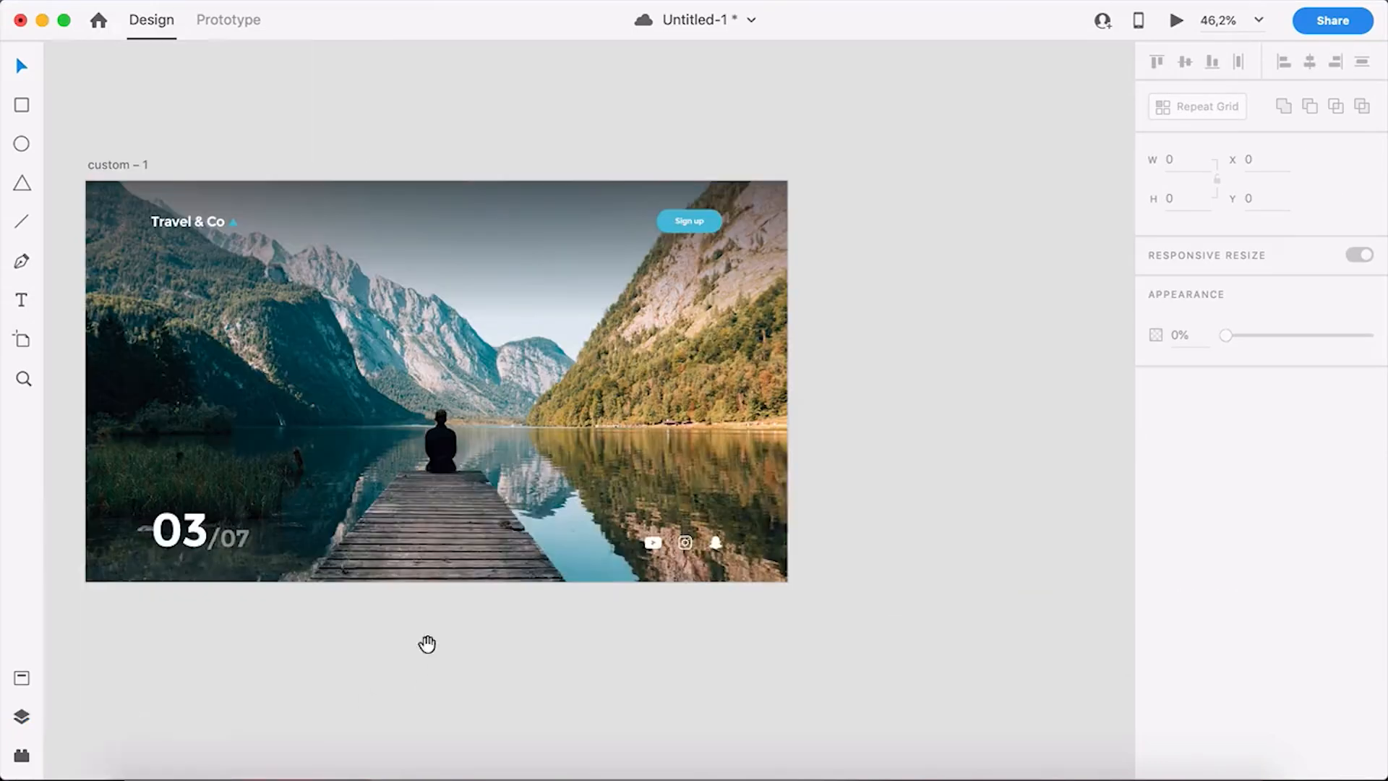
- Select the 03 and /07 counter texts together and scale them down slightly, keeping their lower-left corner in place
left_click_drag(427, 641, 551, 667)
scroll(381, 614, "up", 2)
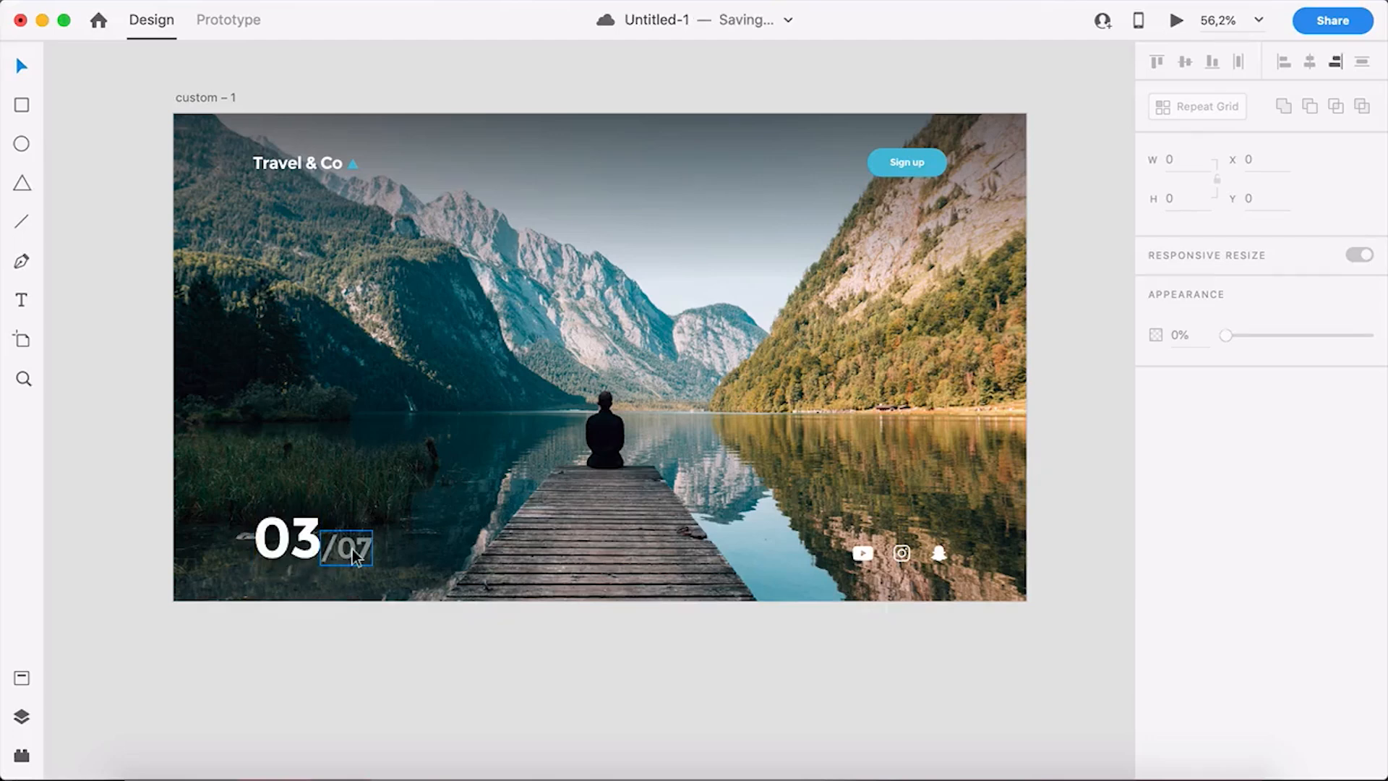
left_click(303, 550)
left_click(346, 547, "shift")
left_click_drag(373, 499, 342, 519)
left_click(438, 651)
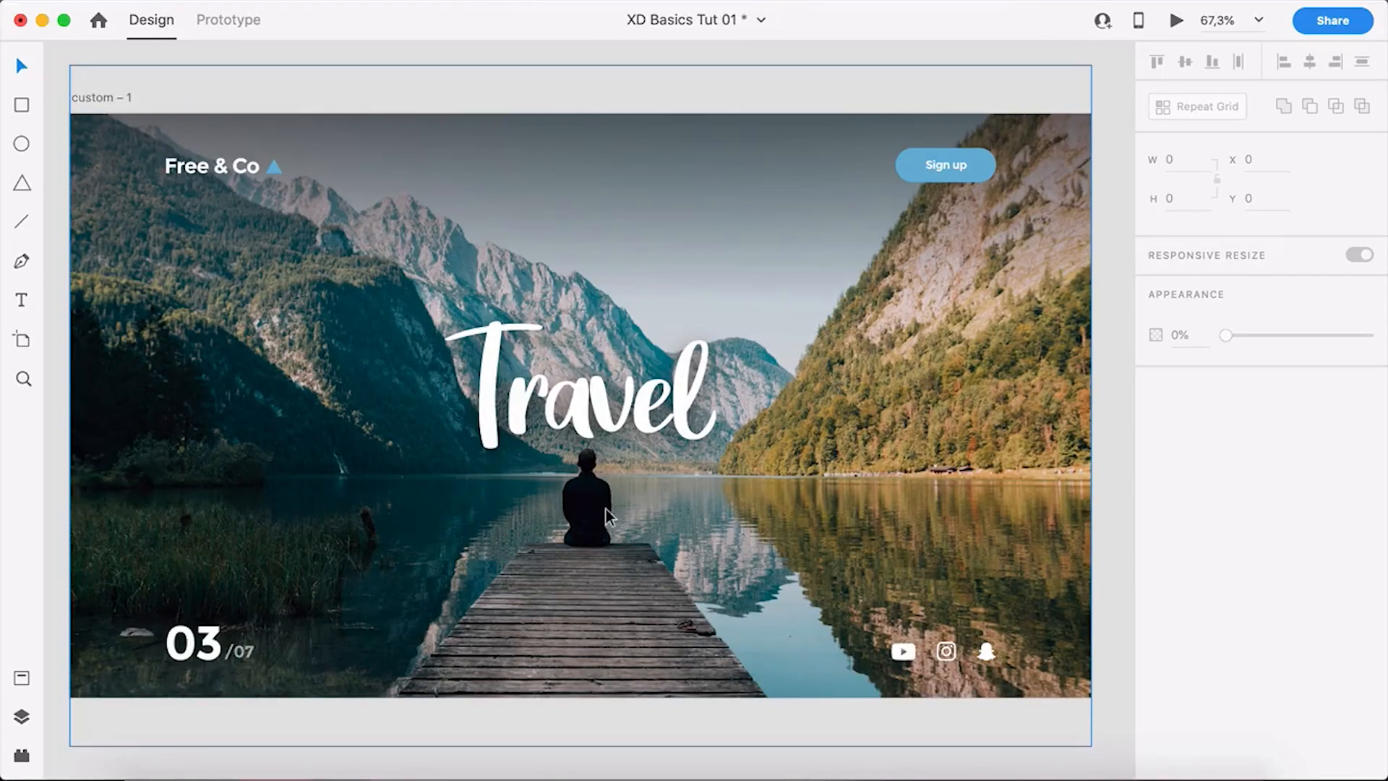
- In the XD Basics Tut 01 design, examine the Travel headline's text settings and toggle its shadow off and on to compare
scroll(605, 509, "down", 1)
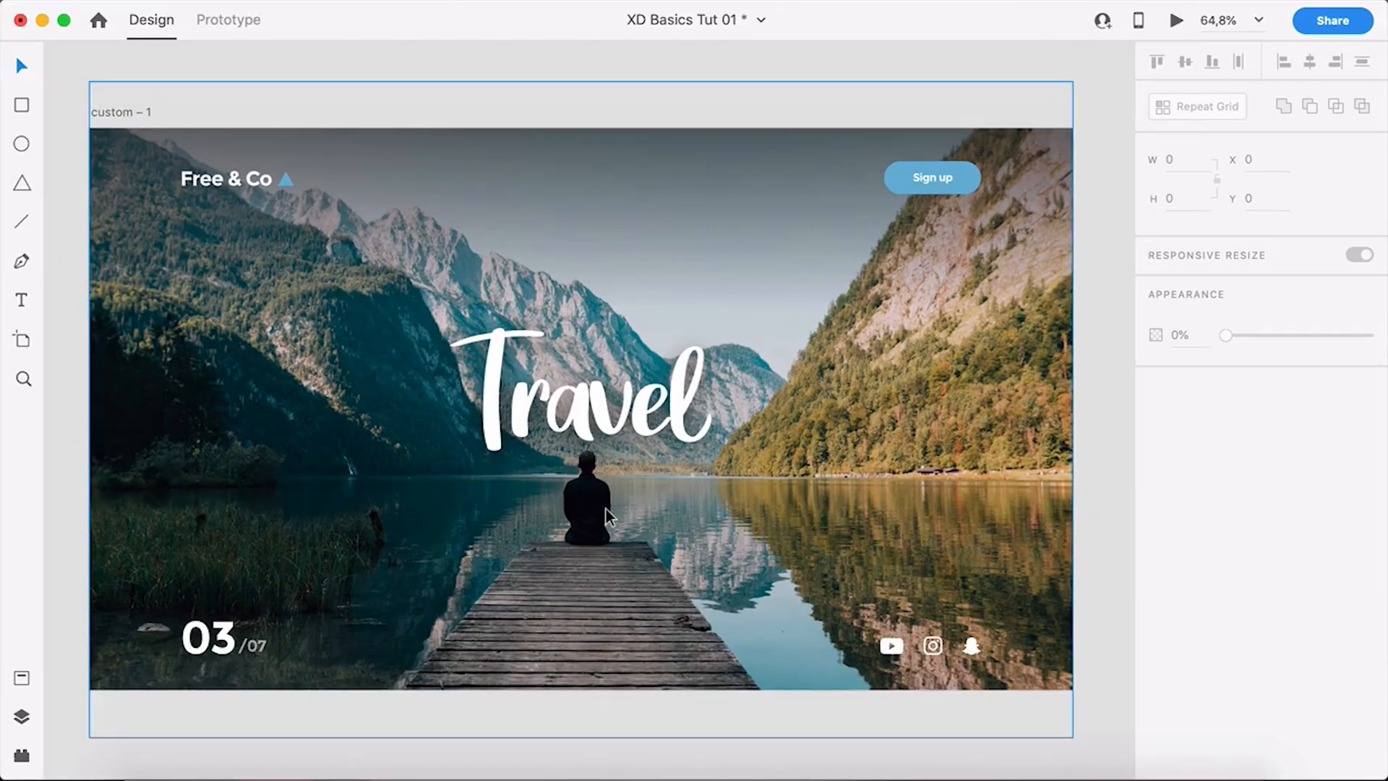
left_click(655, 418)
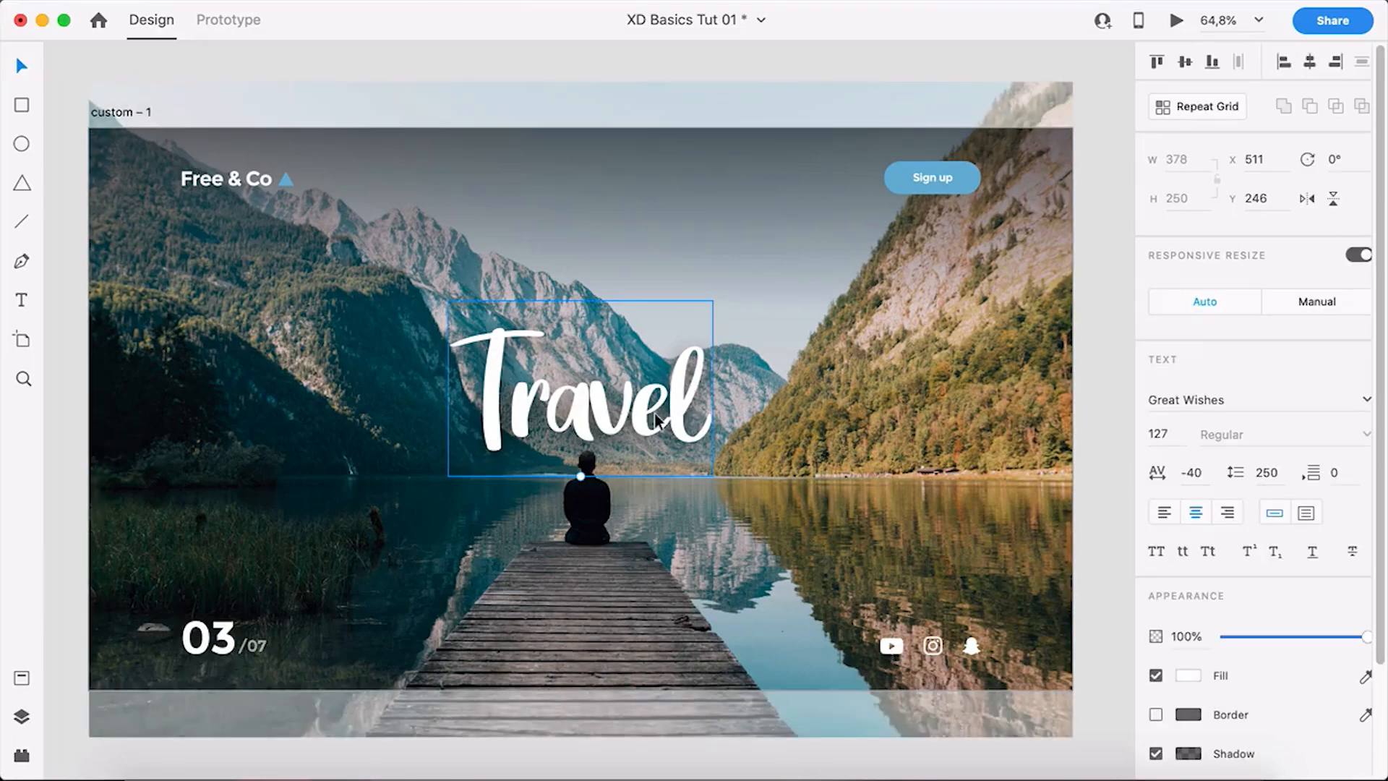
scroll(654, 423, "up", 5)
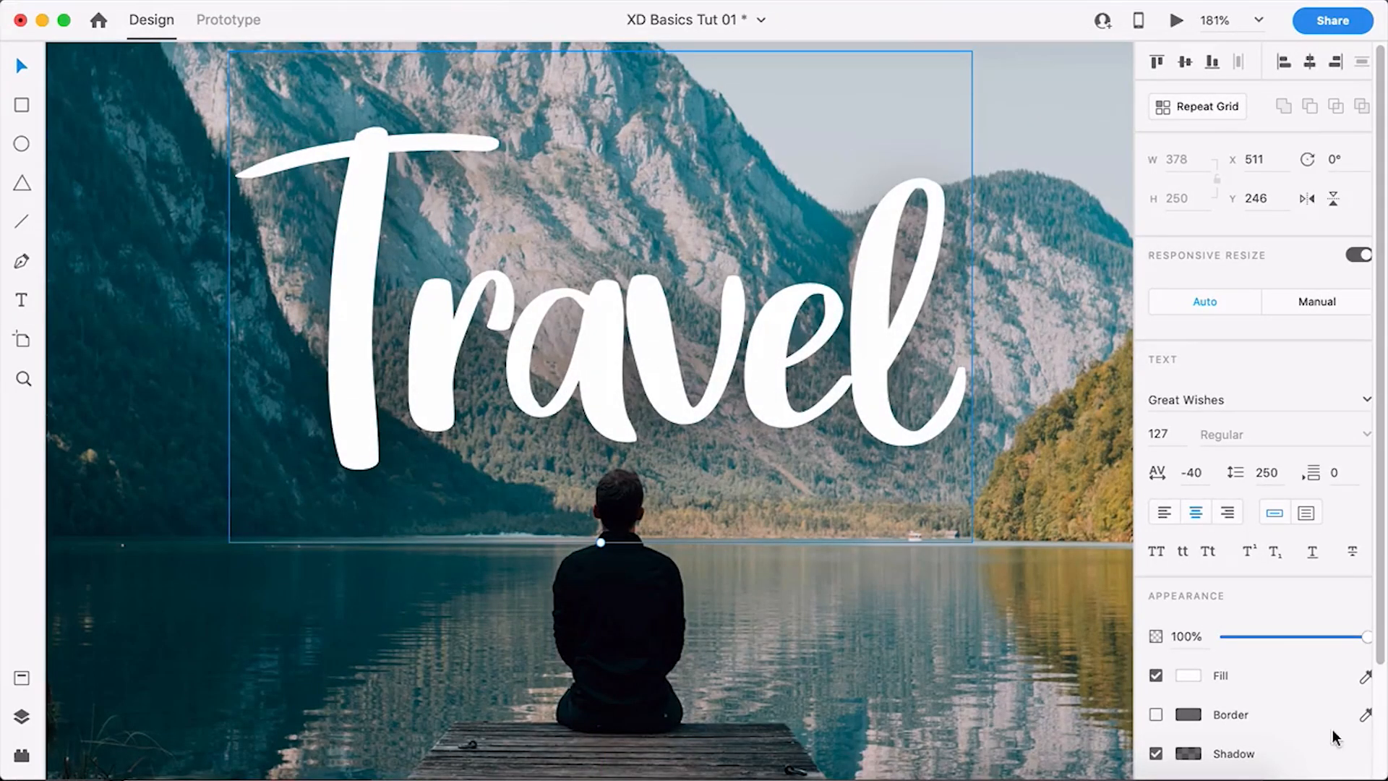
scroll(1333, 737, "down", 1)
left_click(1156, 739)
left_click(1156, 739)
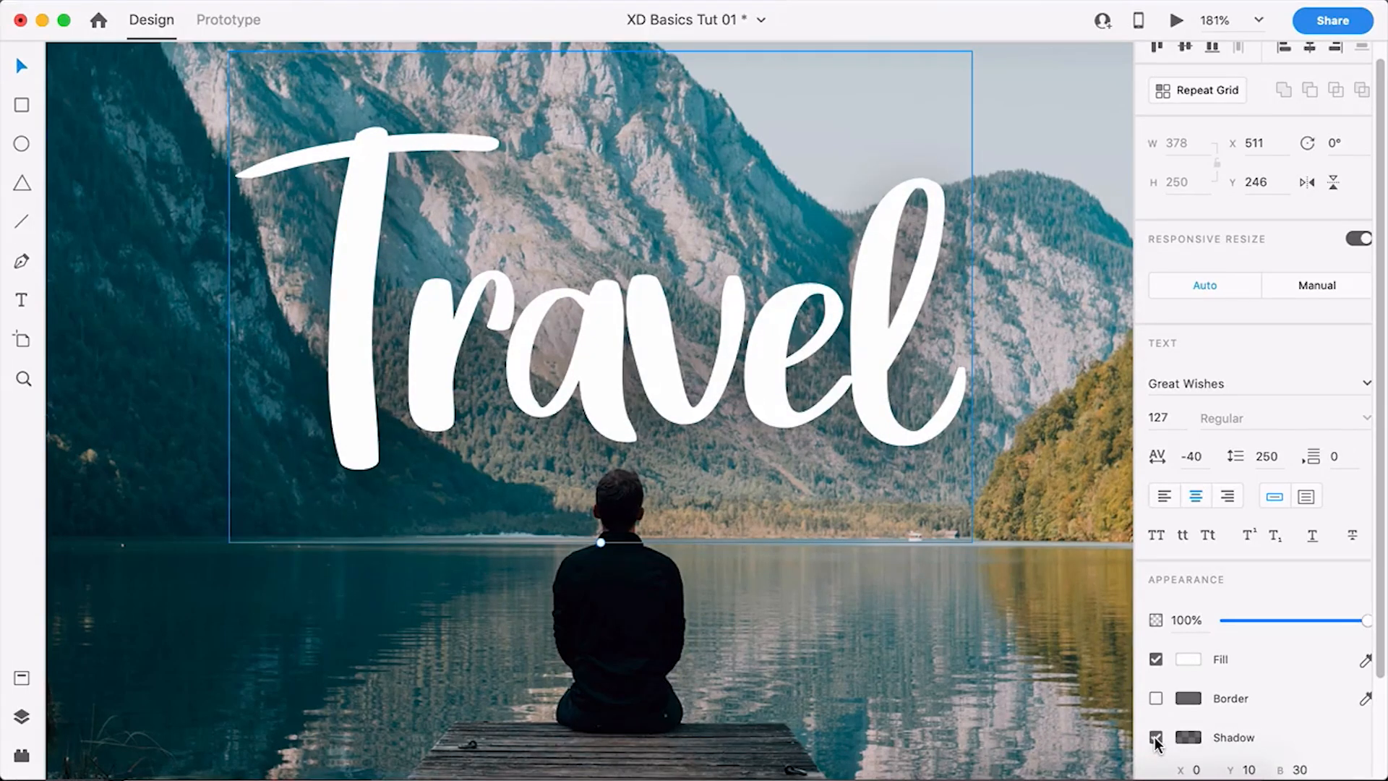
scroll(649, 525, "down", 5)
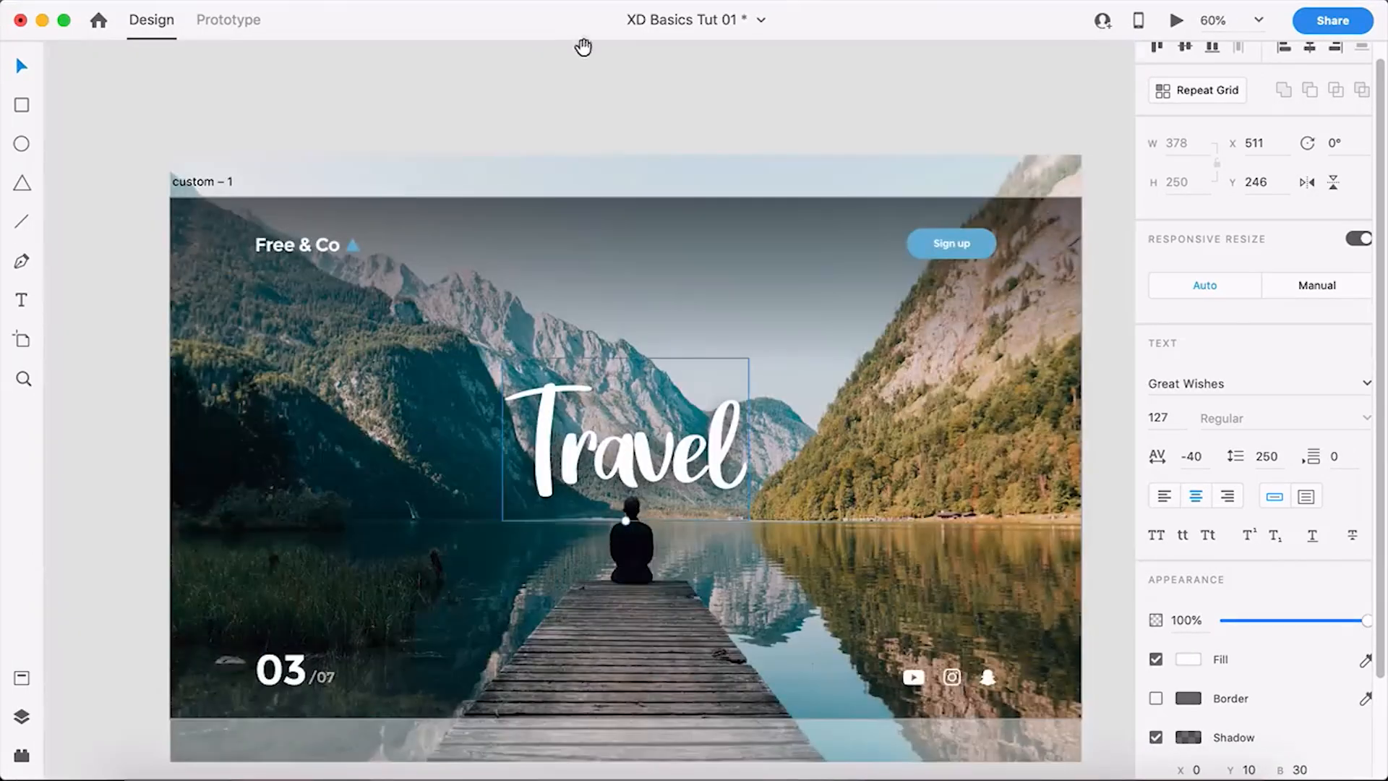
left_click_drag(582, 50, 541, 44)
left_click(557, 62)
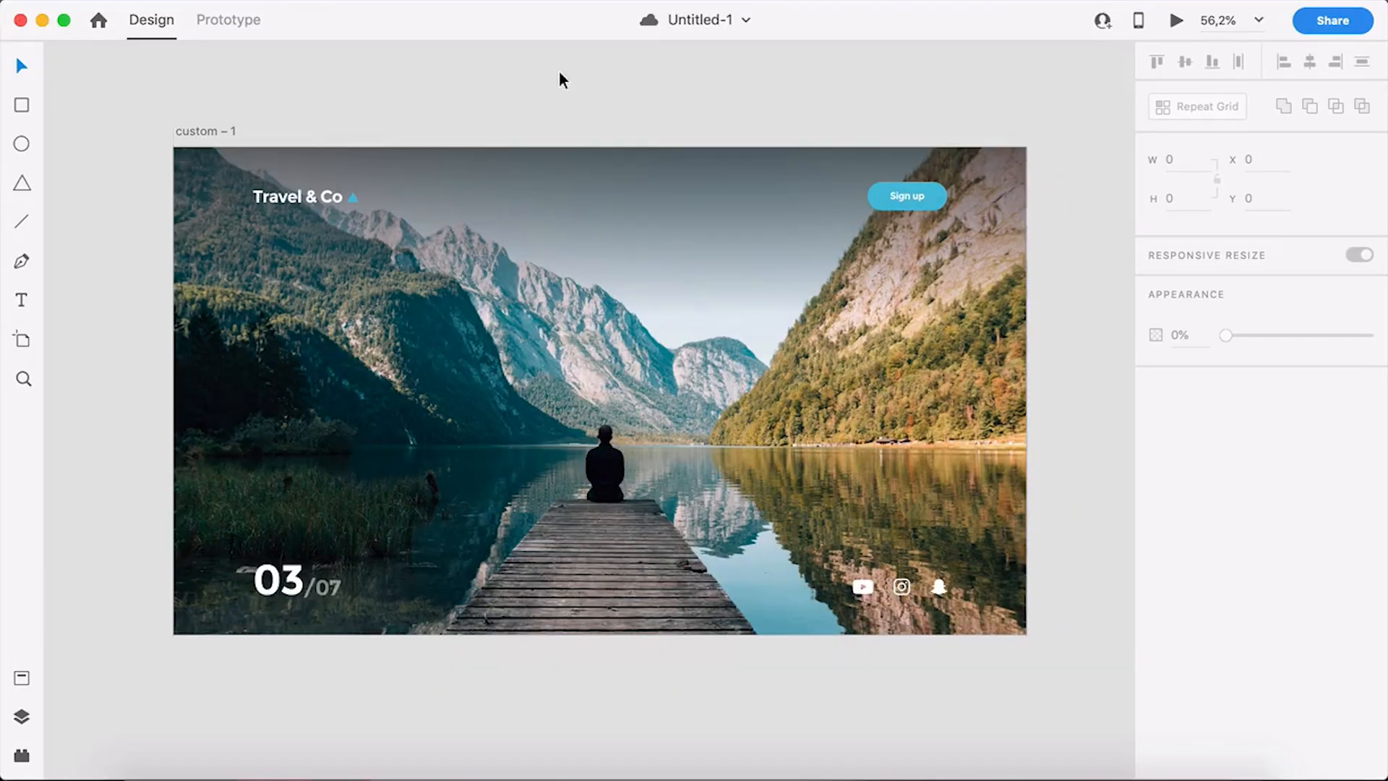
- In Untitled-1, add the text Travel at the artboard's centre and enlarge it to font size 142
left_click(23, 301)
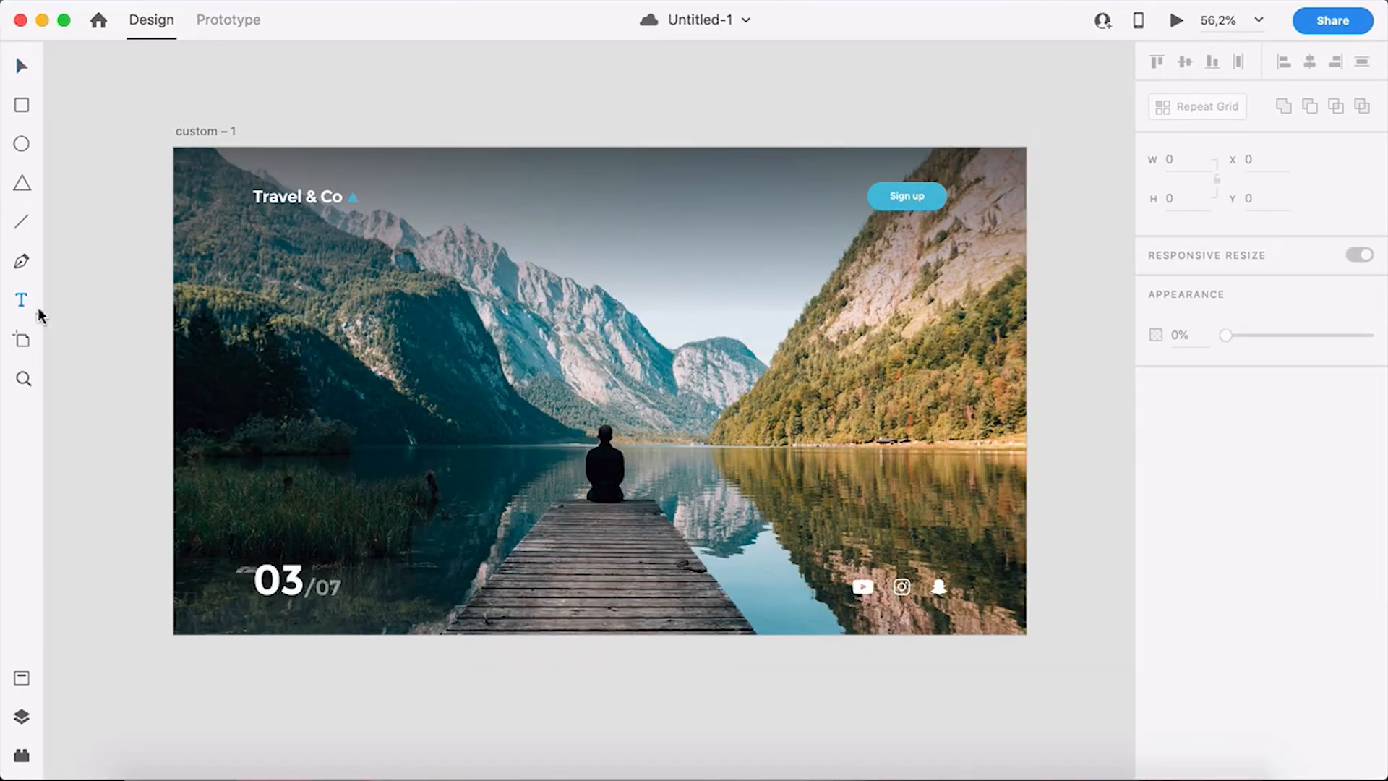
left_click(542, 379)
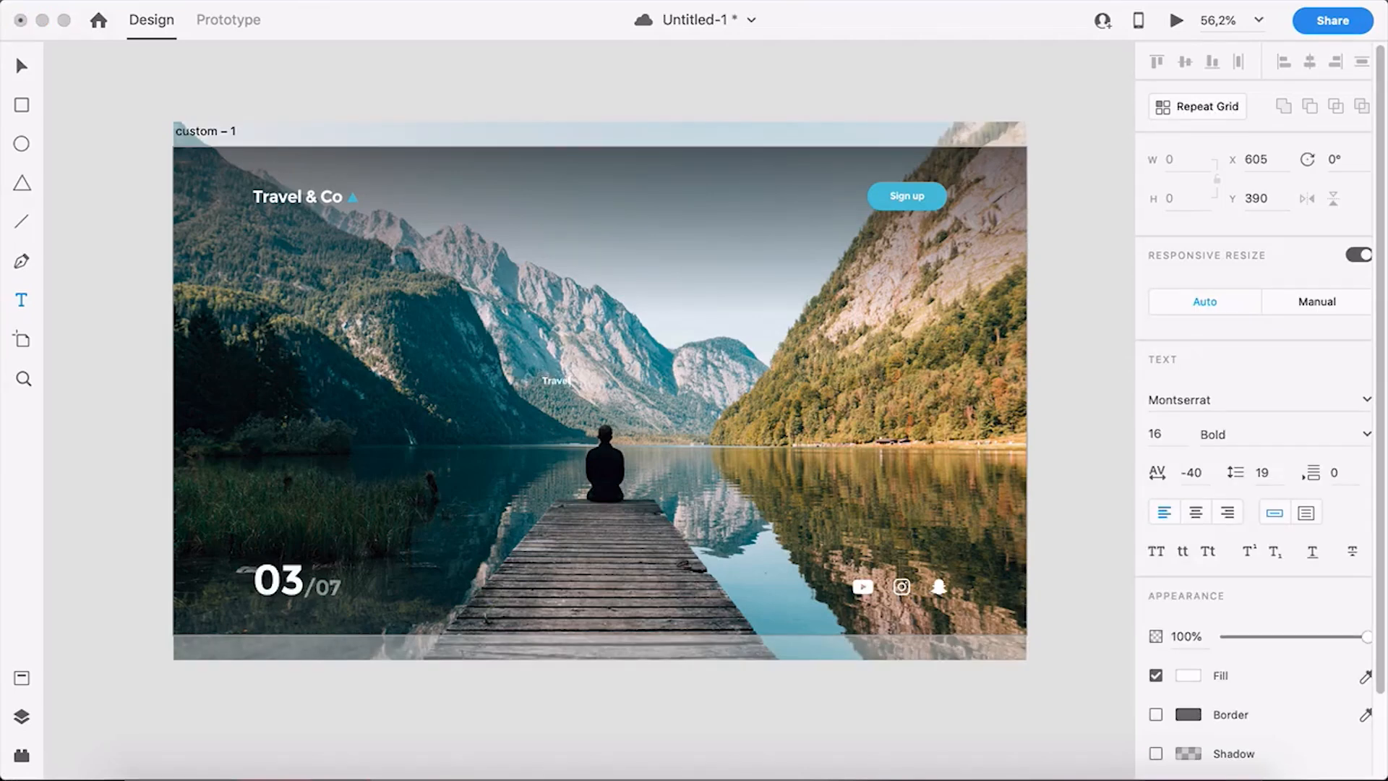
left_click(18, 65)
left_click_drag(554, 393, 589, 402)
- Switch to Finder, preview Great Wishes.otf in the Fonts folder, and return to the Untitled-1 design
left_click(148, 770)
left_click(340, 522)
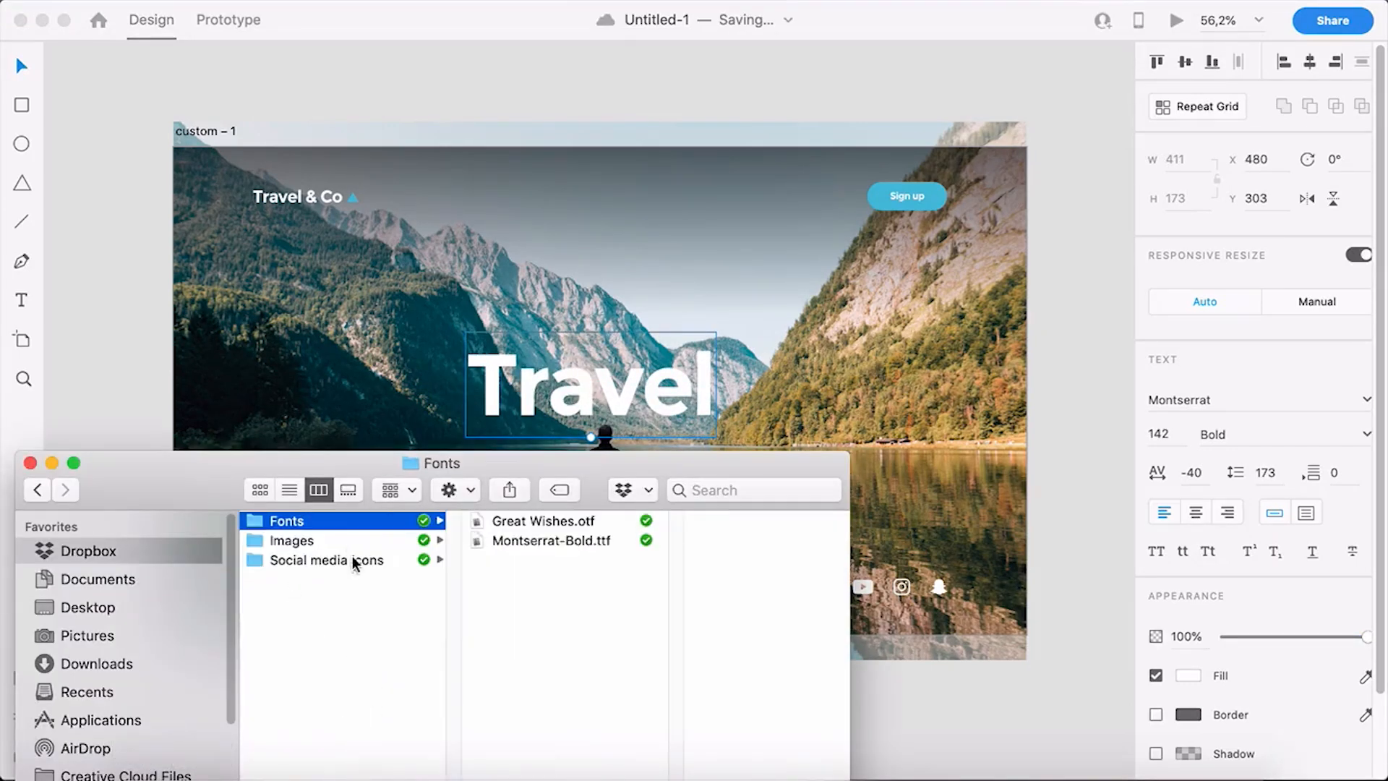
left_click(546, 526)
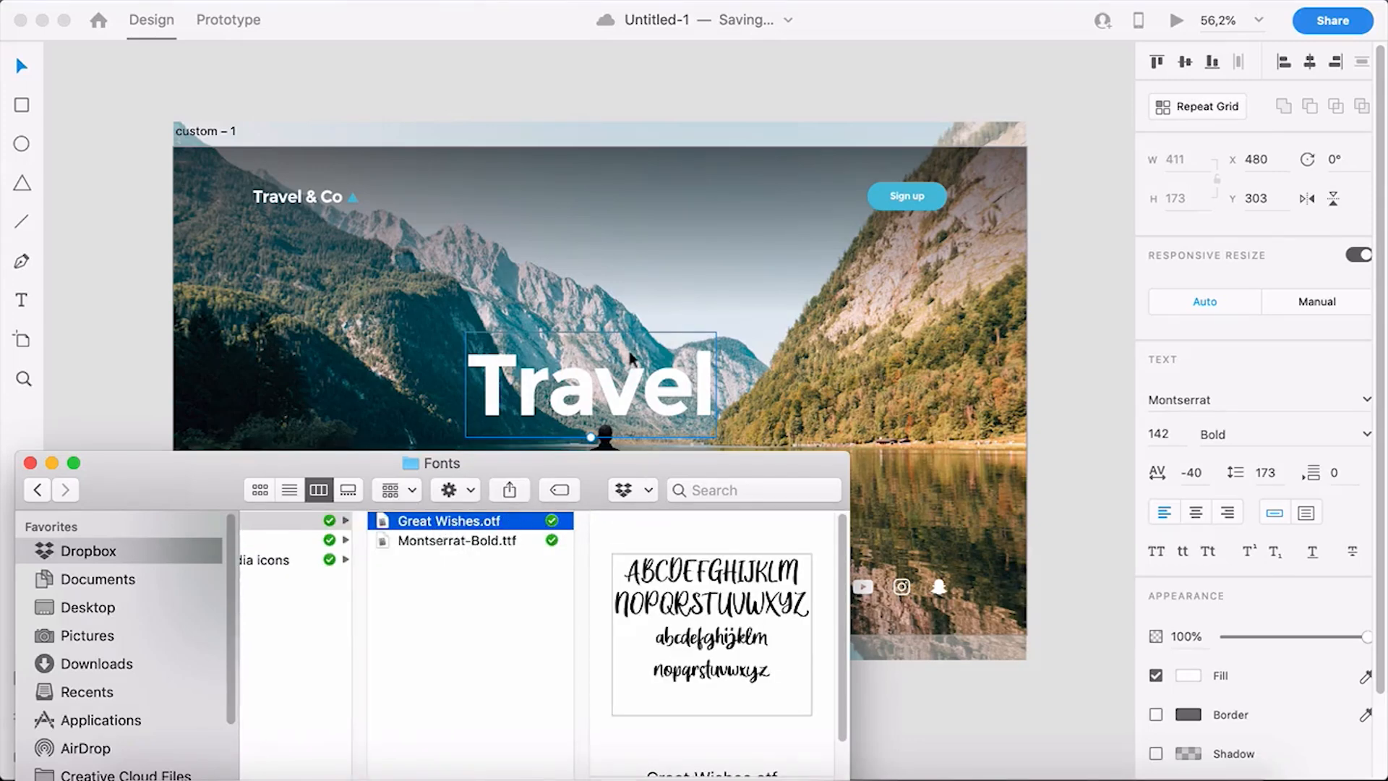
left_click(643, 373)
- Change the Travel headline's font to Great Wishes
left_click(1222, 397)
double_click(1223, 397)
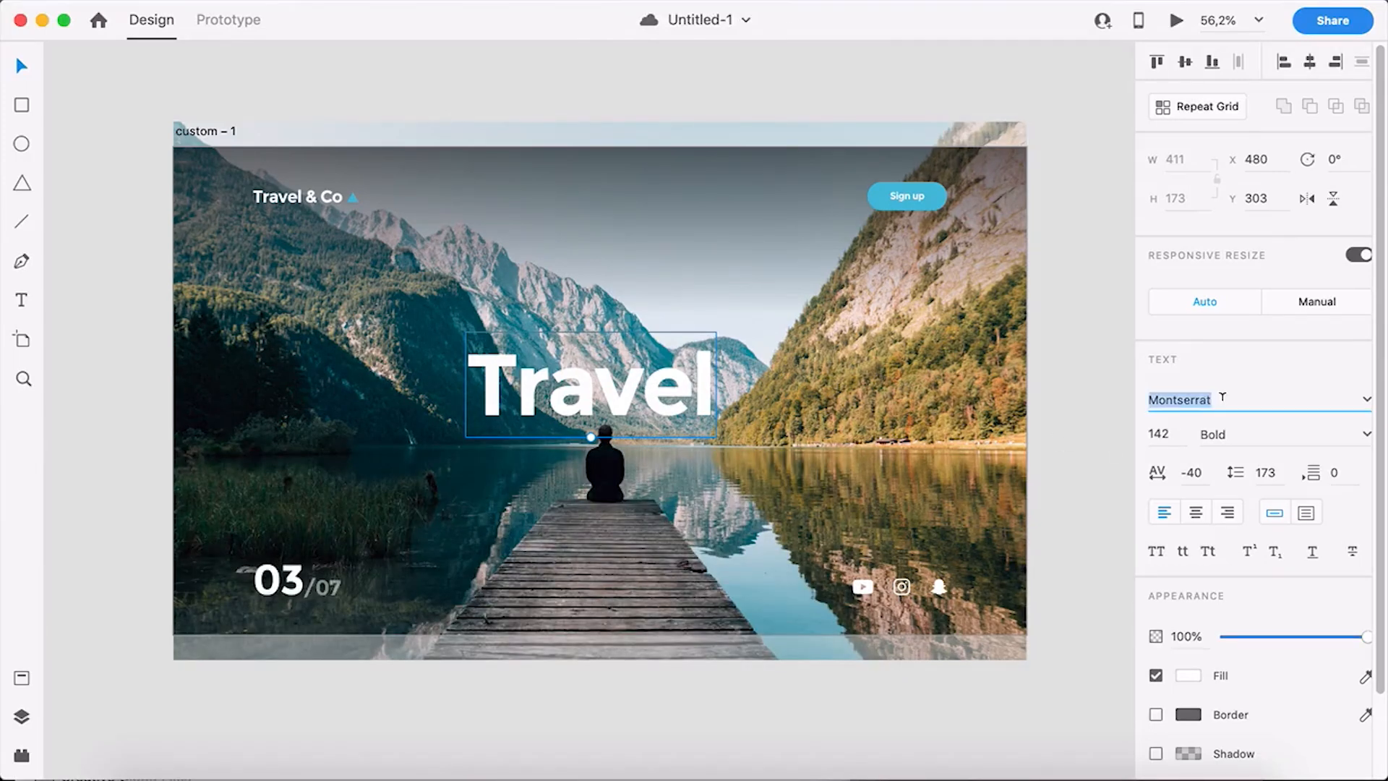
type("Great Wishes")
key("Return")
- Enlarge the Travel headline to font size 148 and centre it vertically and horizontally on the artboard
mouse_move(587, 442)
left_mouse_down()
mouse_move(590, 467)
mouse_move(590, 450)
left_mouse_up()
left_click_drag(631, 375, 616, 400)
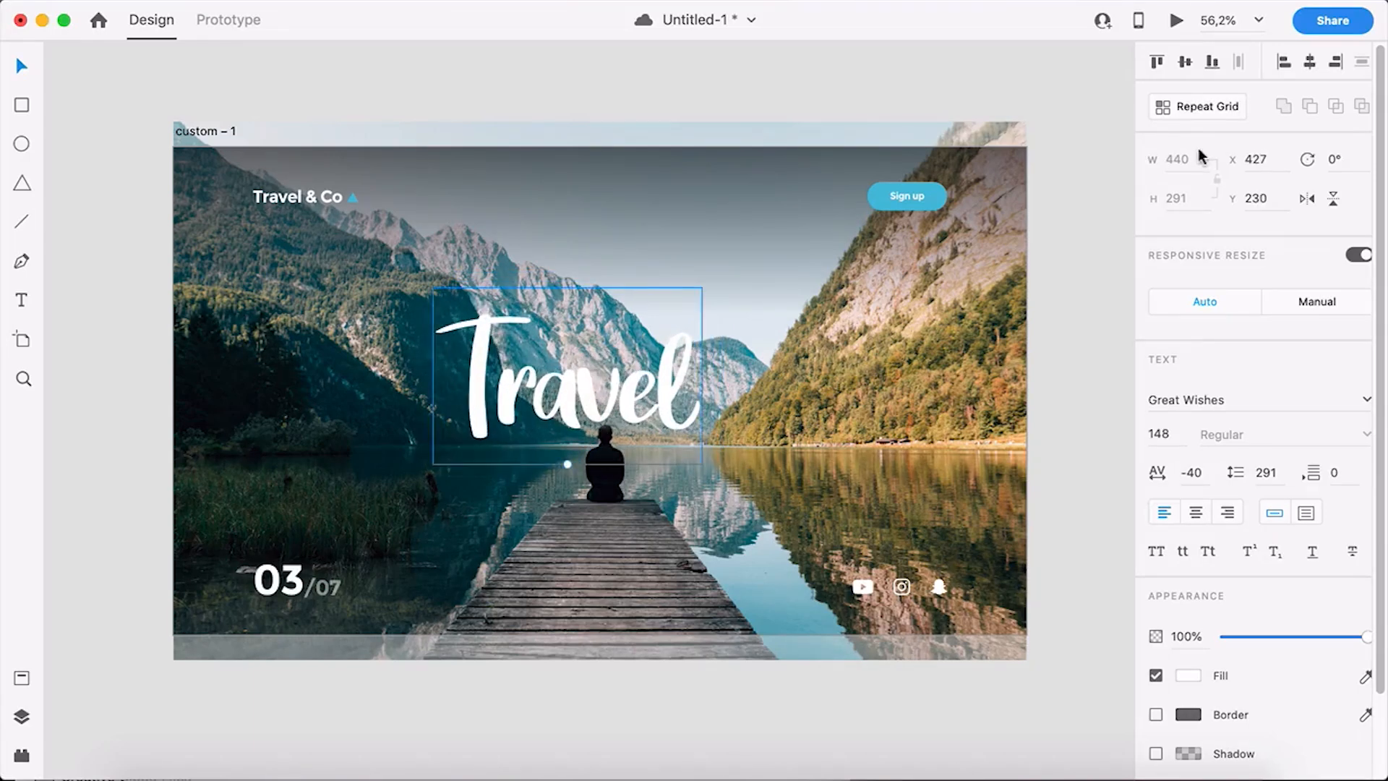
left_click(1184, 63)
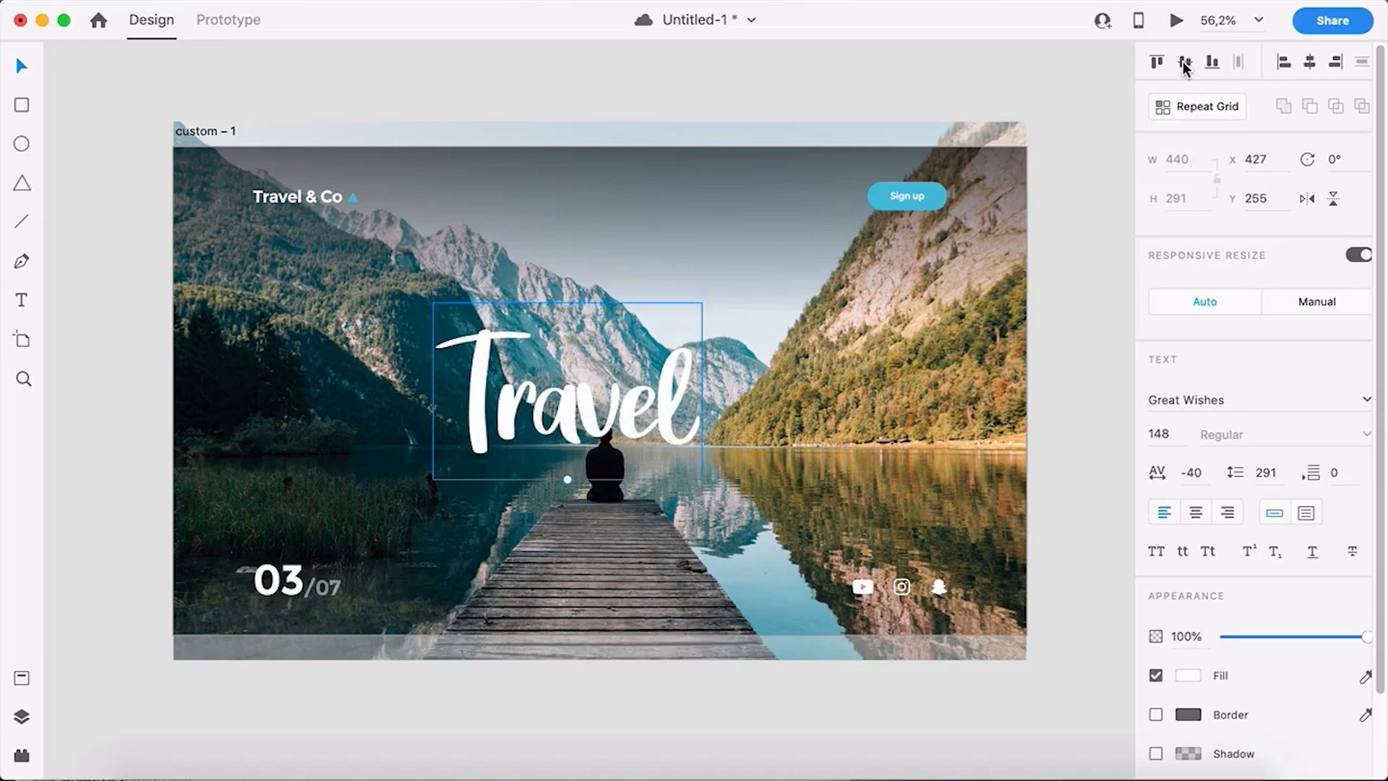
left_click(1310, 62)
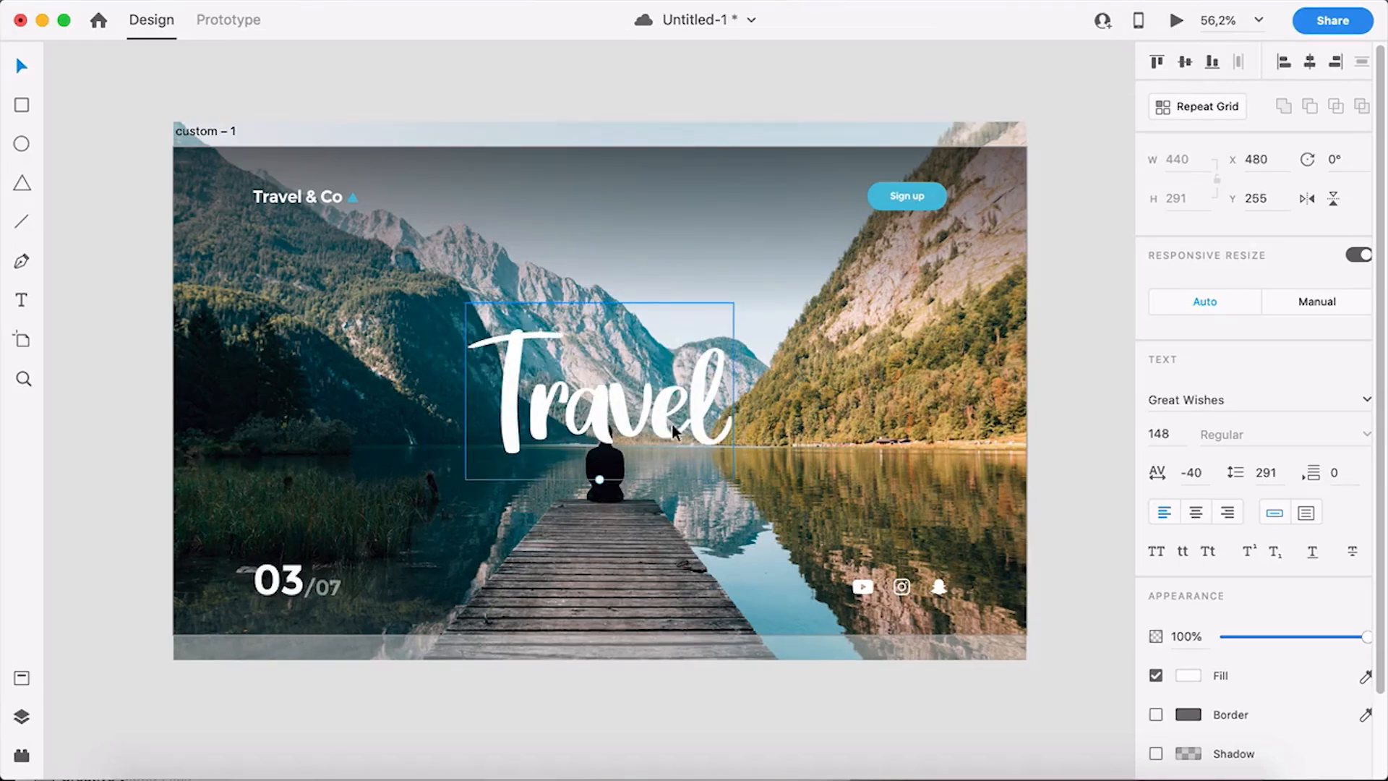
- Unlock the lake photo, move it down to Y 0,25 so the headline clears the sitting man's head, and lock it again
scroll(613, 444, "up", 6)
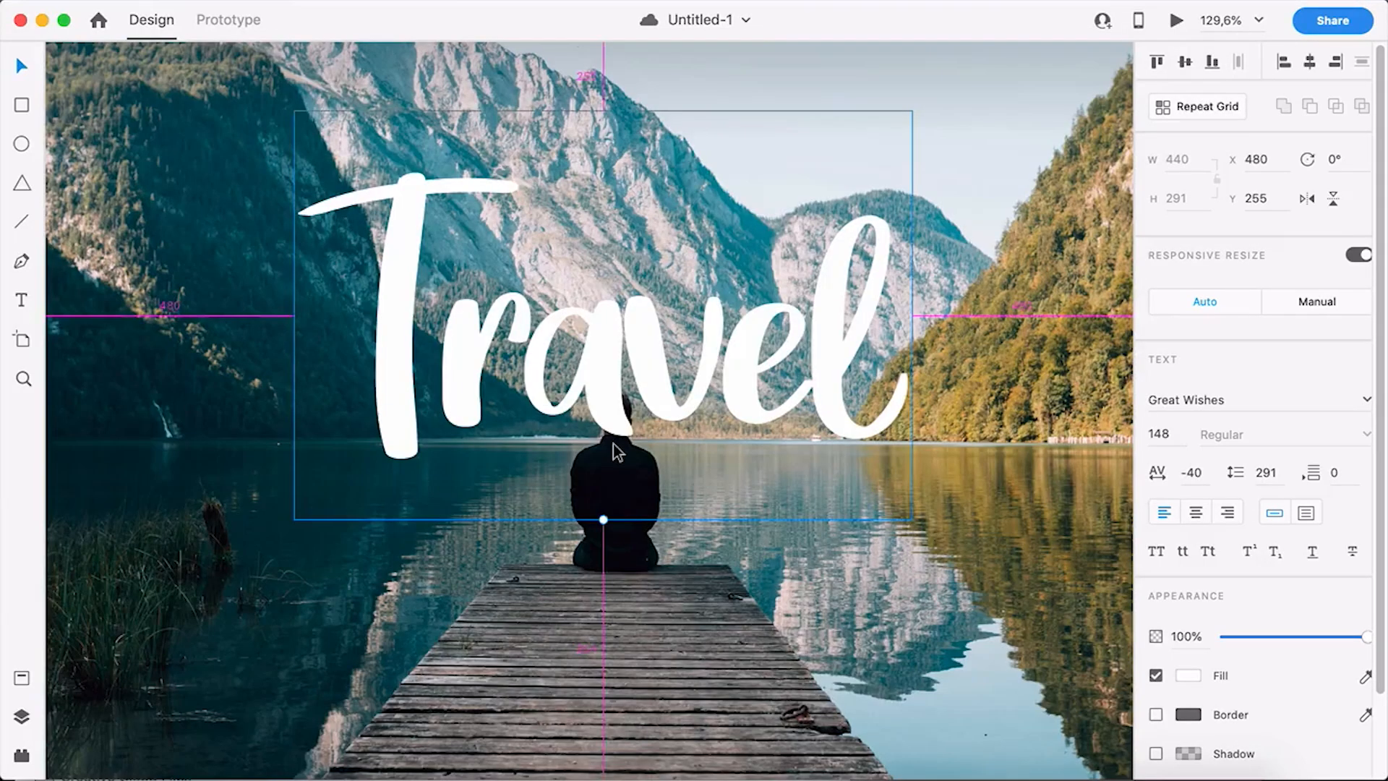
scroll(613, 444, "down", 4)
scroll(614, 445, "down", 3)
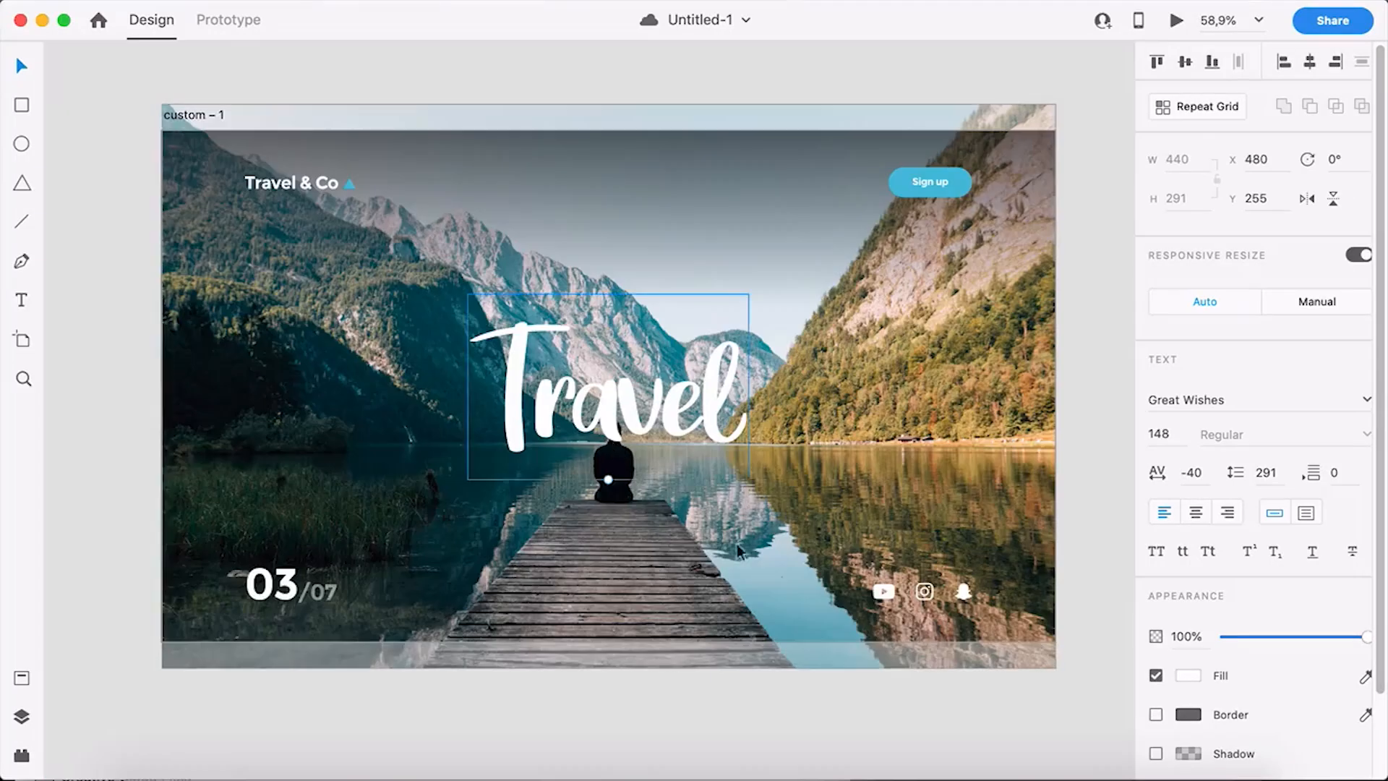
left_click(748, 542)
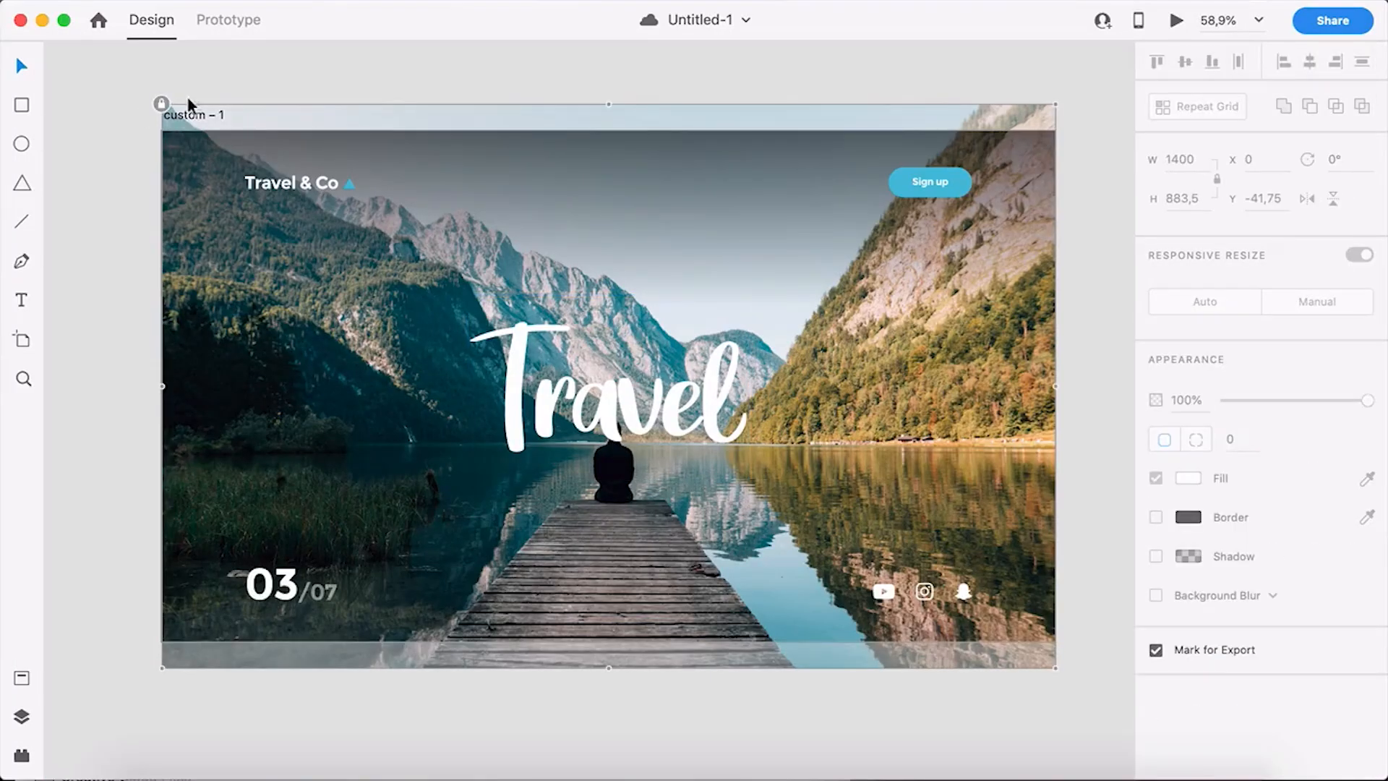
right_click(700, 557)
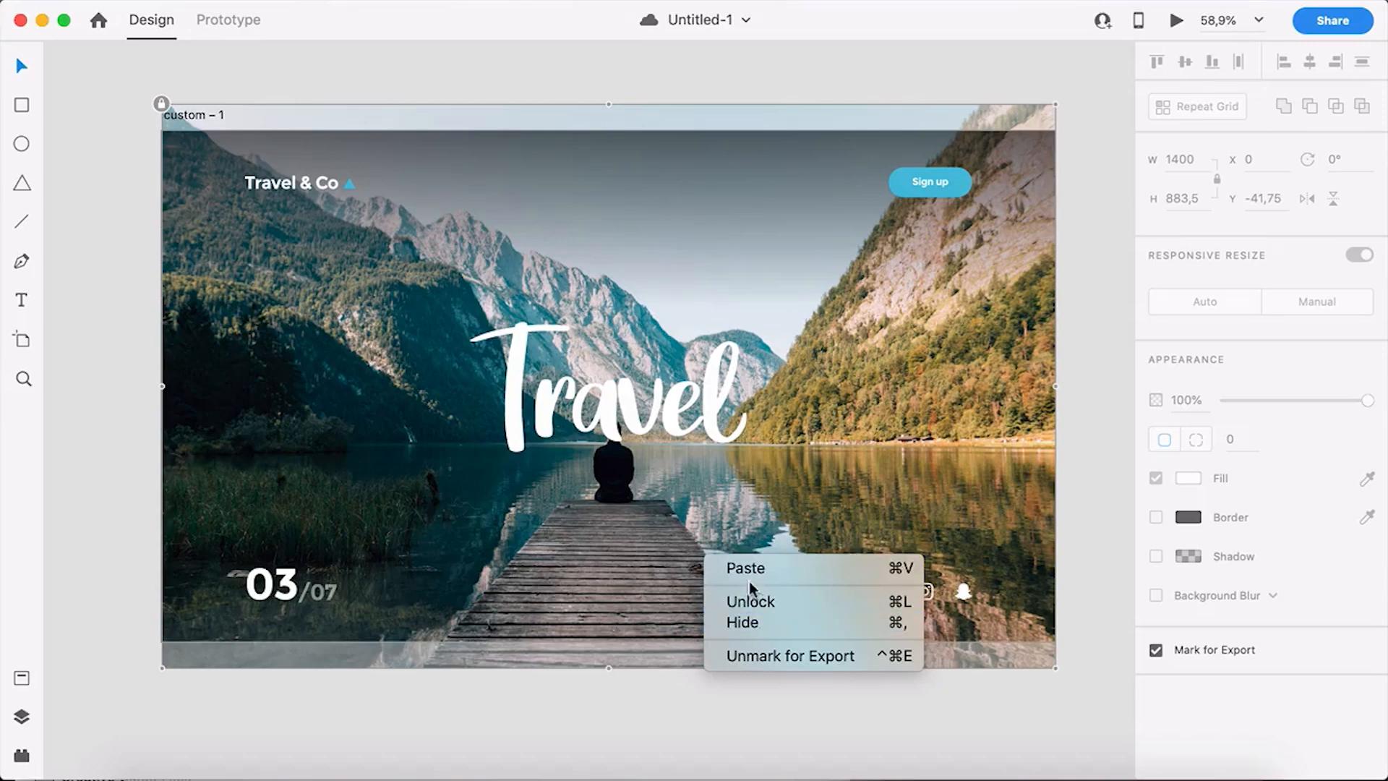
left_click(757, 601)
left_click_drag(728, 519, 732, 549)
right_click(726, 543)
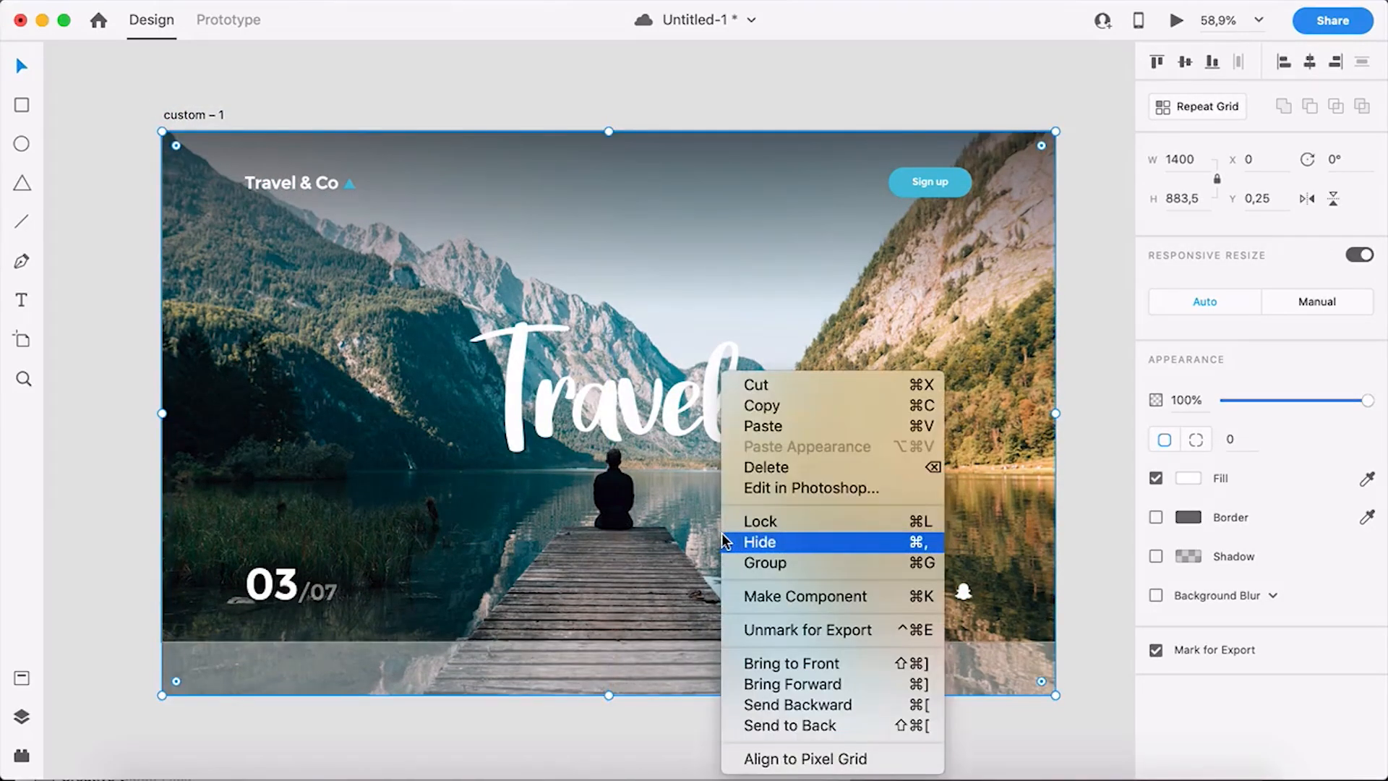
left_click(780, 521)
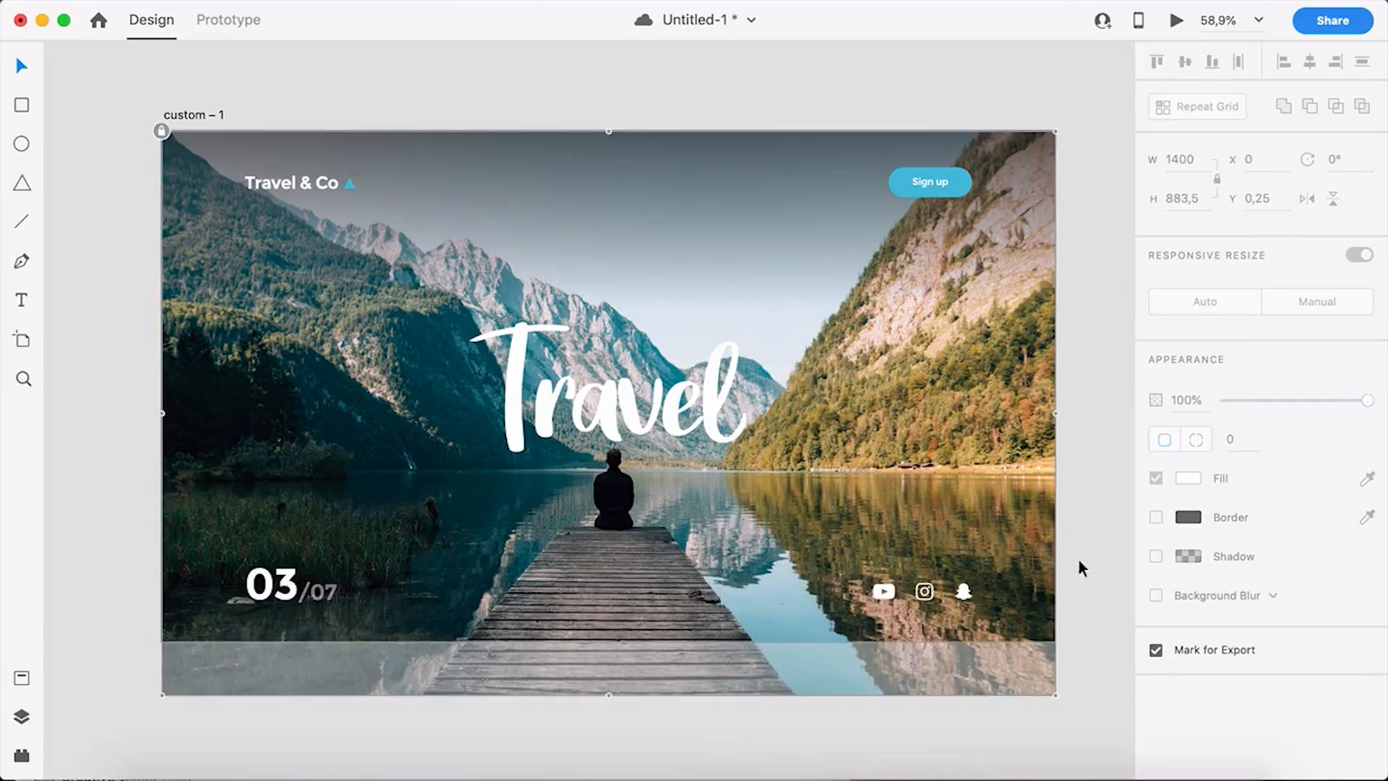
- Add a drop shadow to the Travel headline and toggle it off and on to compare the effect up close
left_click(647, 406)
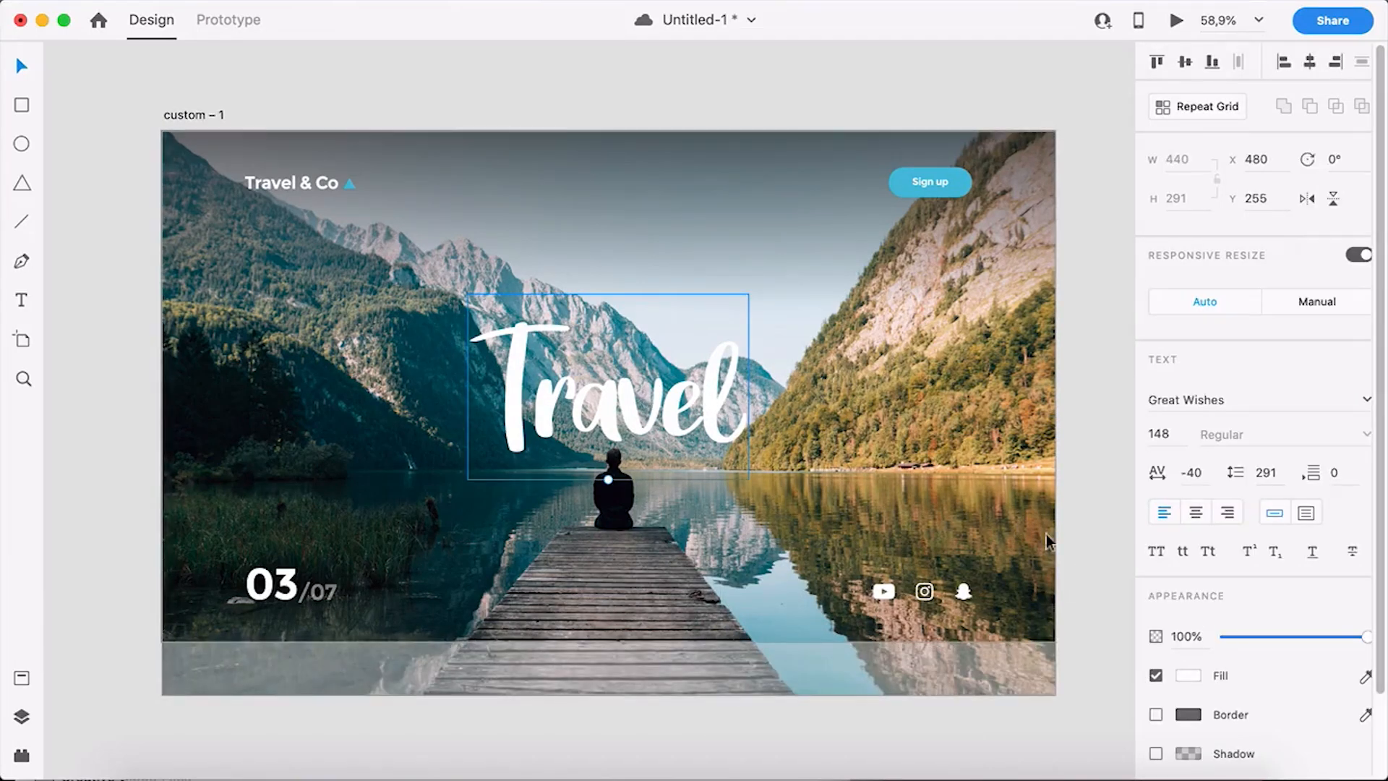
scroll(1298, 706, "down", 3)
left_click(1156, 660)
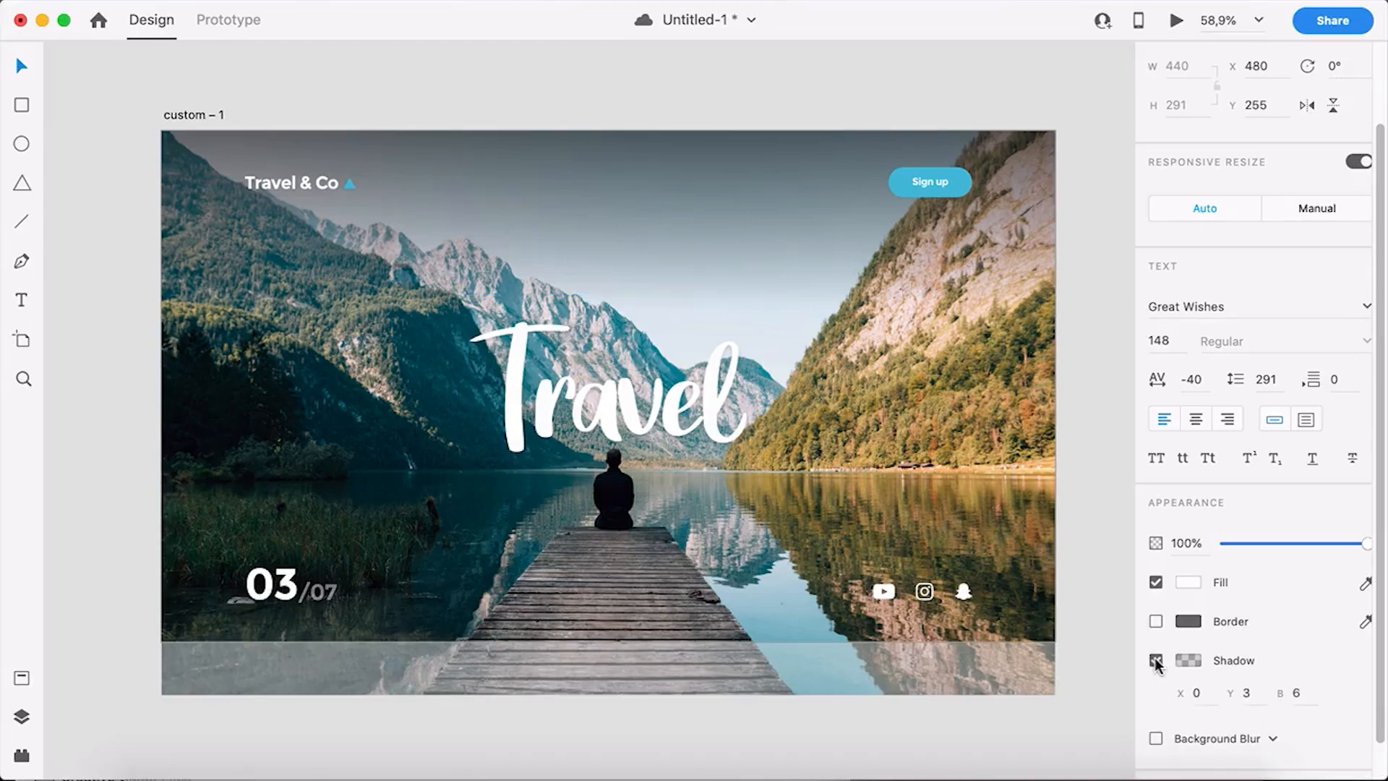
scroll(654, 431, "up", 10)
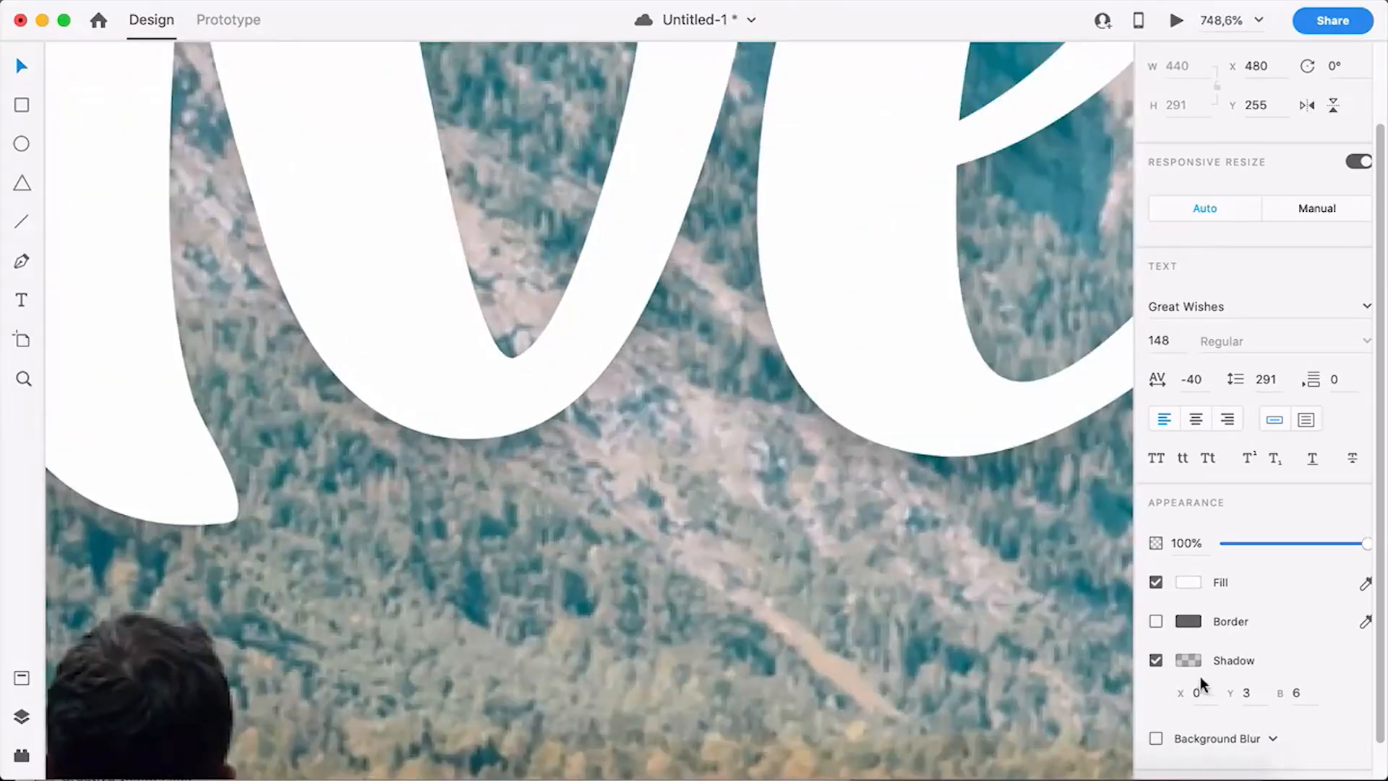
left_click(1156, 660)
left_click(1156, 660)
left_click(1157, 660)
left_click(1156, 660)
- Set the Travel headline's shadow to a Y offset of 10 and a blur of 30, and compare the headline with and without it
scroll(664, 594, "down", 5)
left_click(1260, 693)
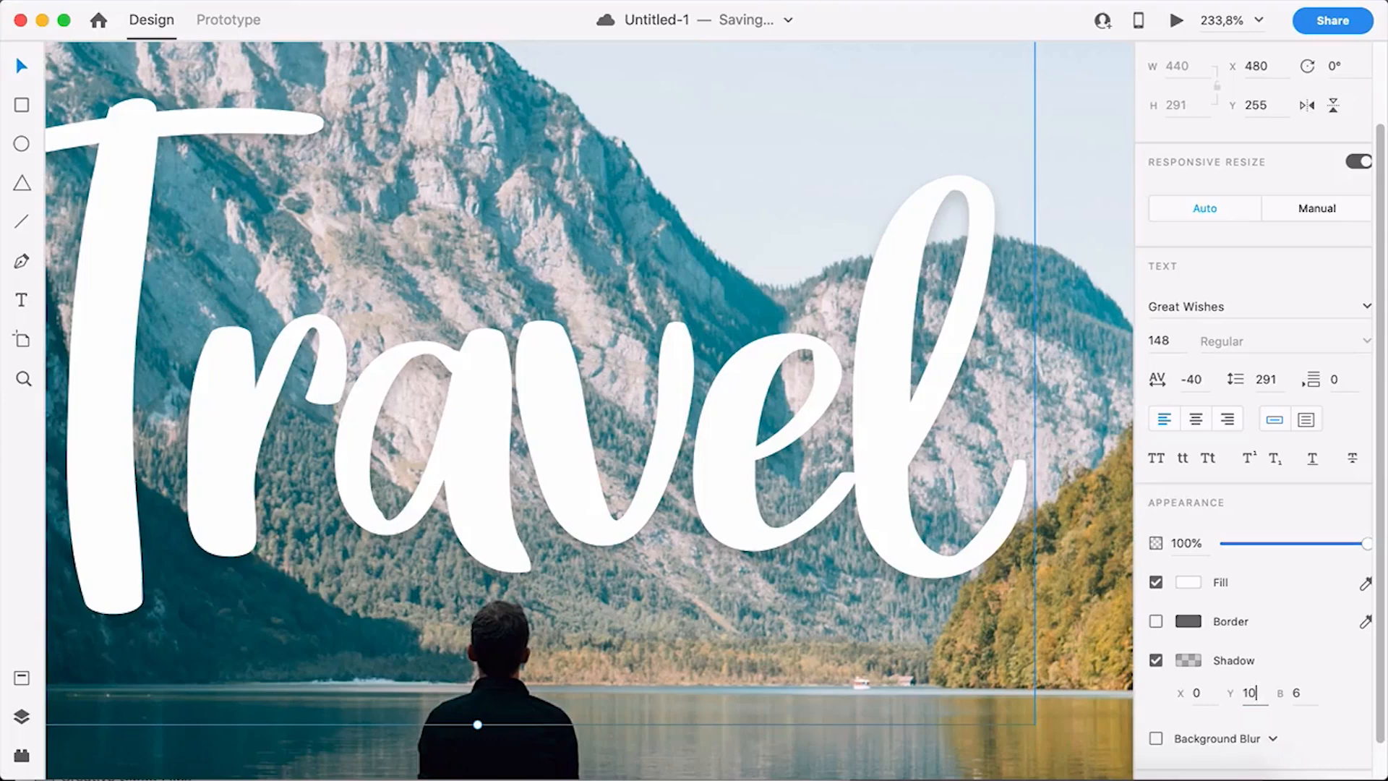
key("Tab")
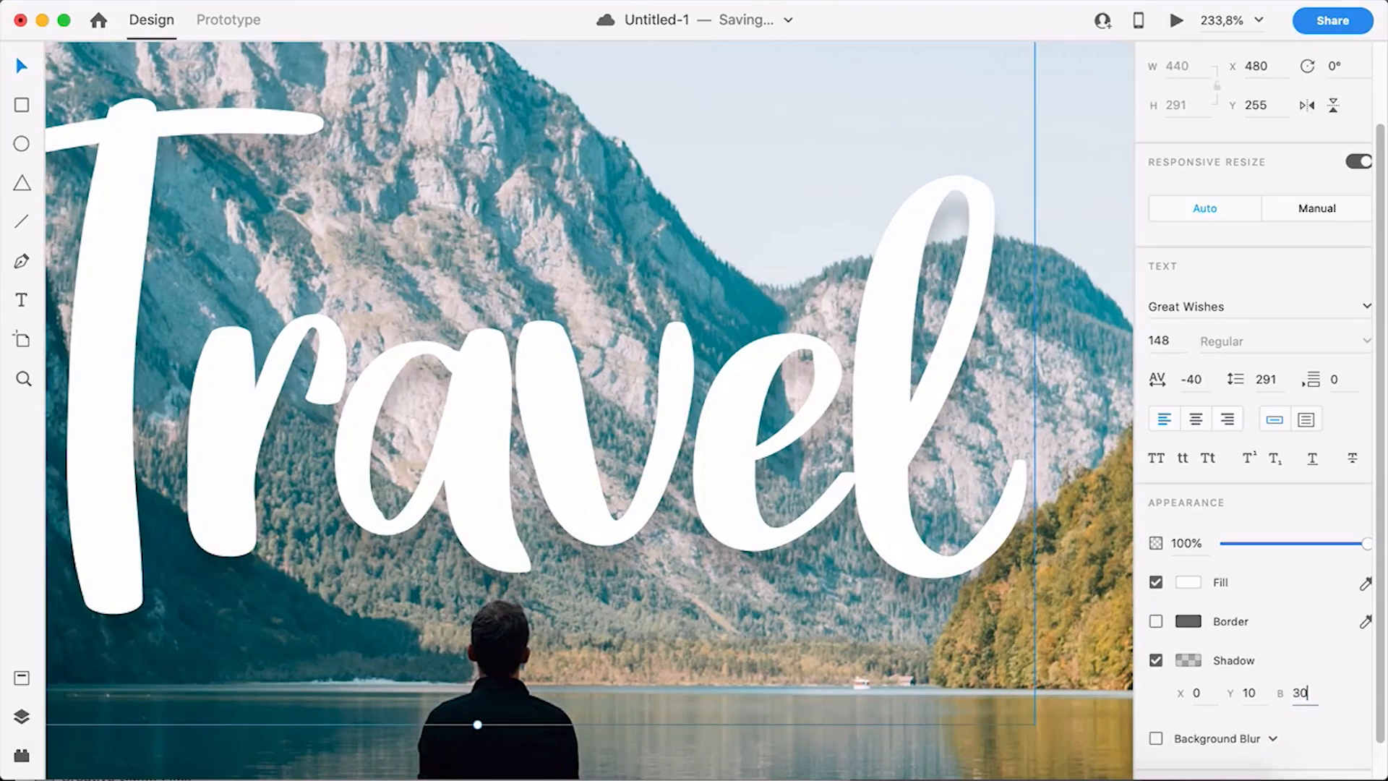
left_click(1260, 690)
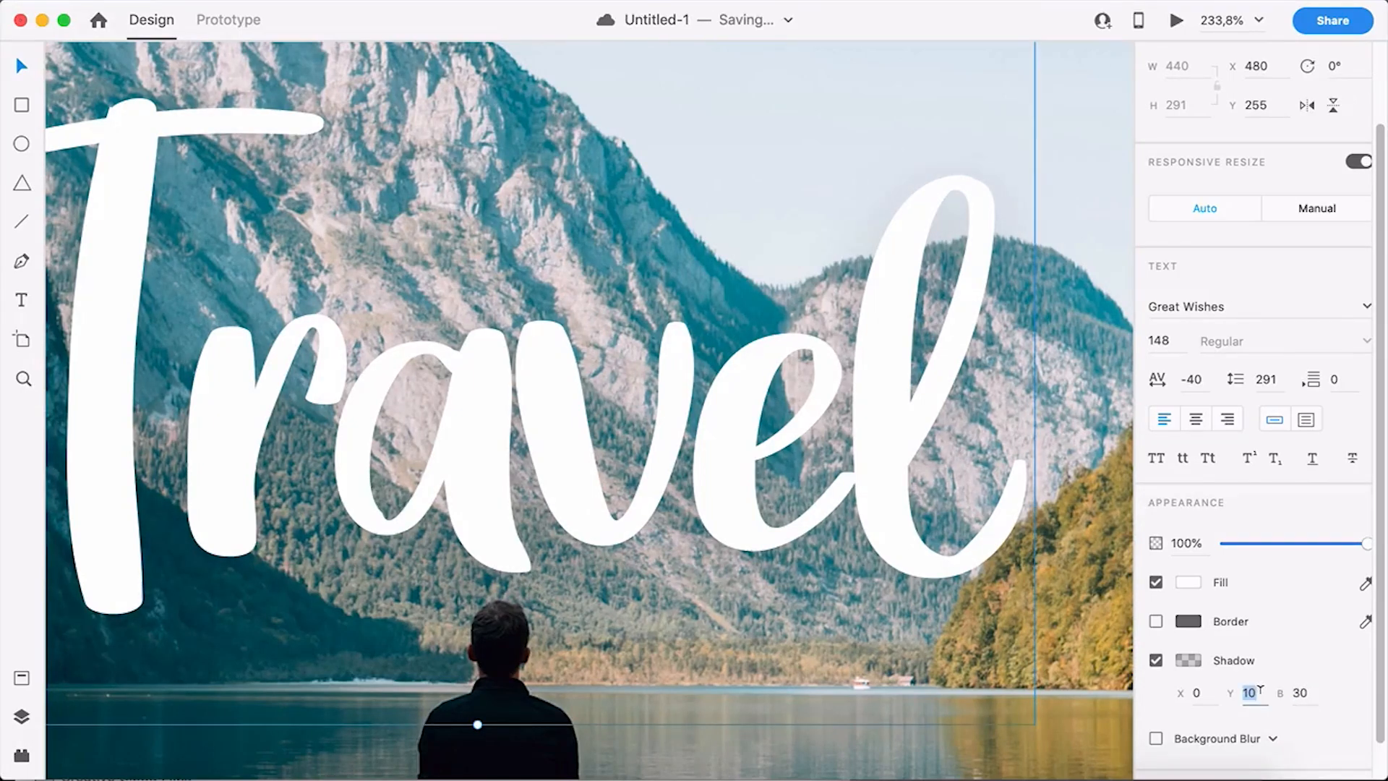
left_click(1308, 691)
scroll(501, 526, "down", 6)
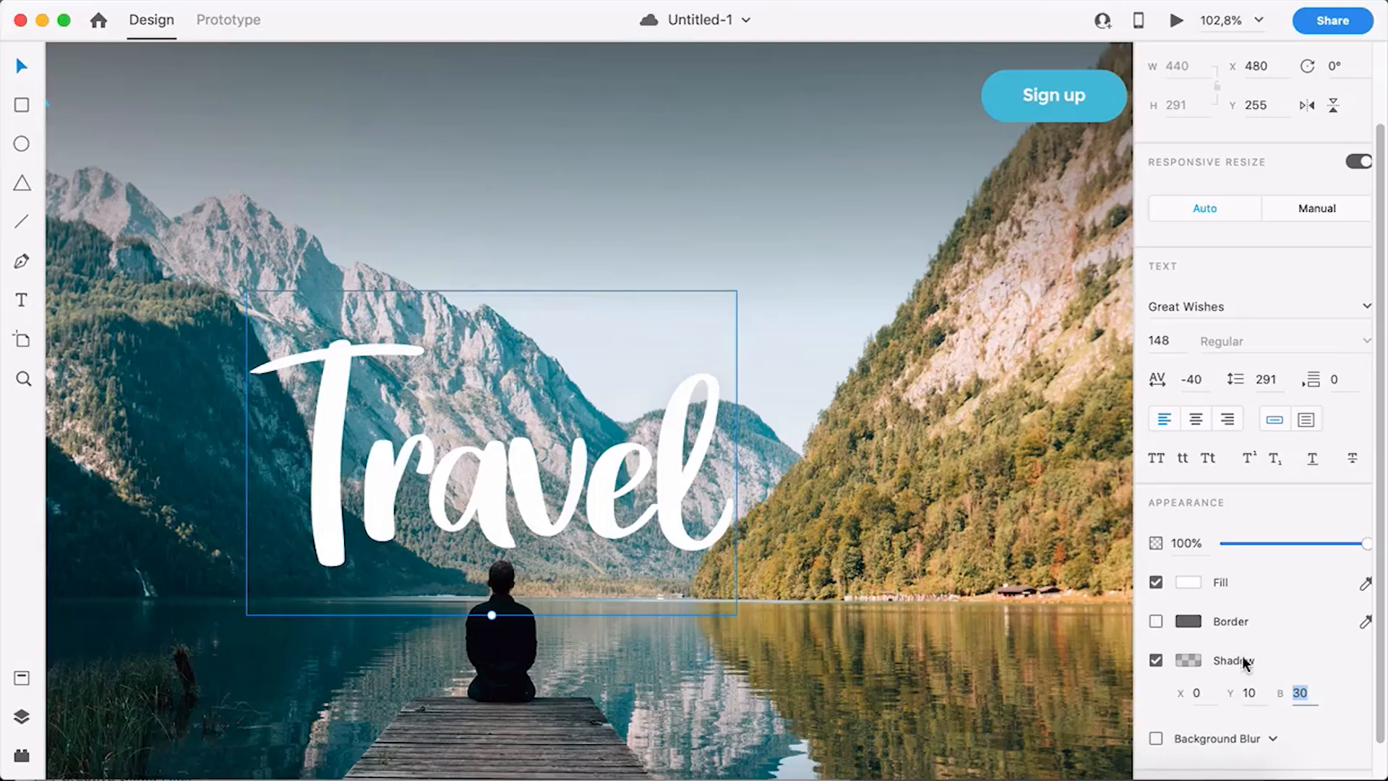
left_click(1156, 660)
left_click(1156, 661)
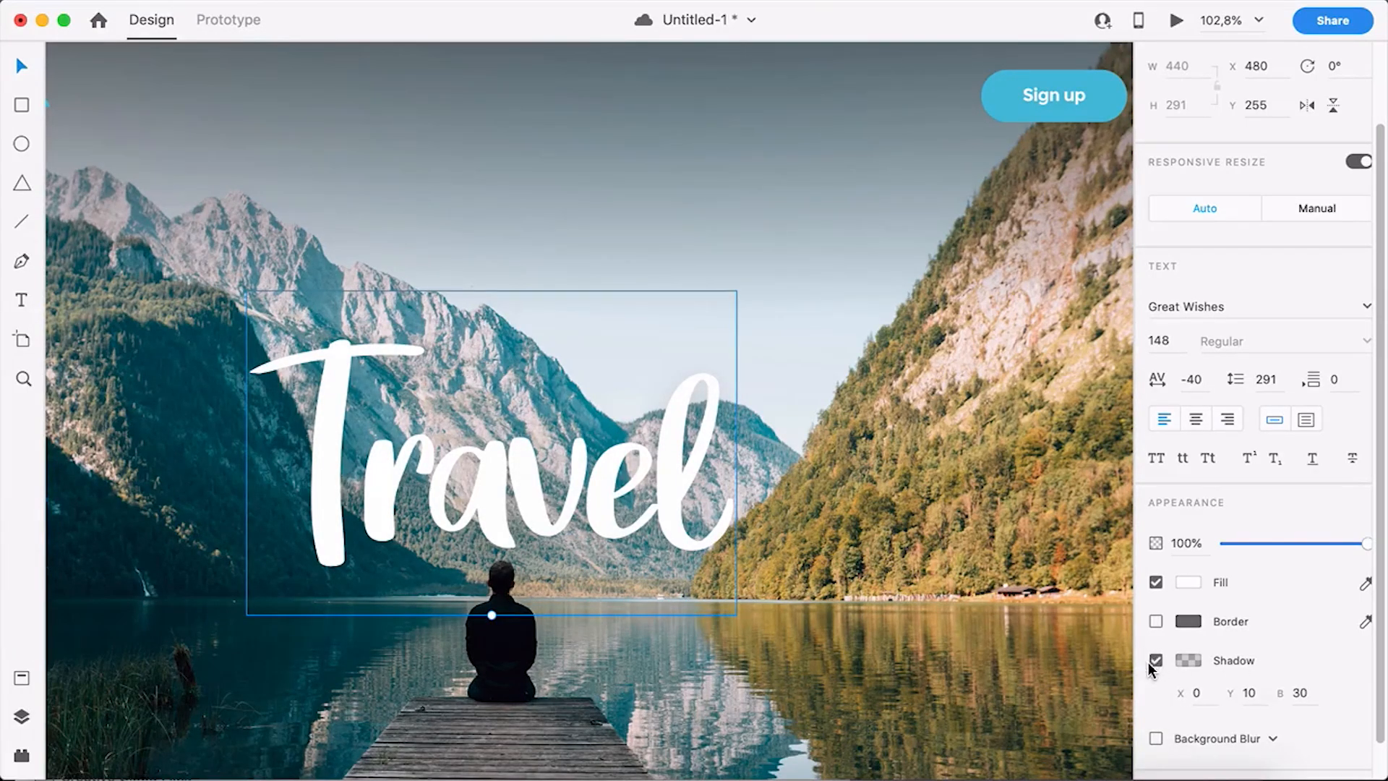
- Raise the opacity of the headline's black shadow colour and toggle the shadow to compare, leaving it on
left_click(1188, 660)
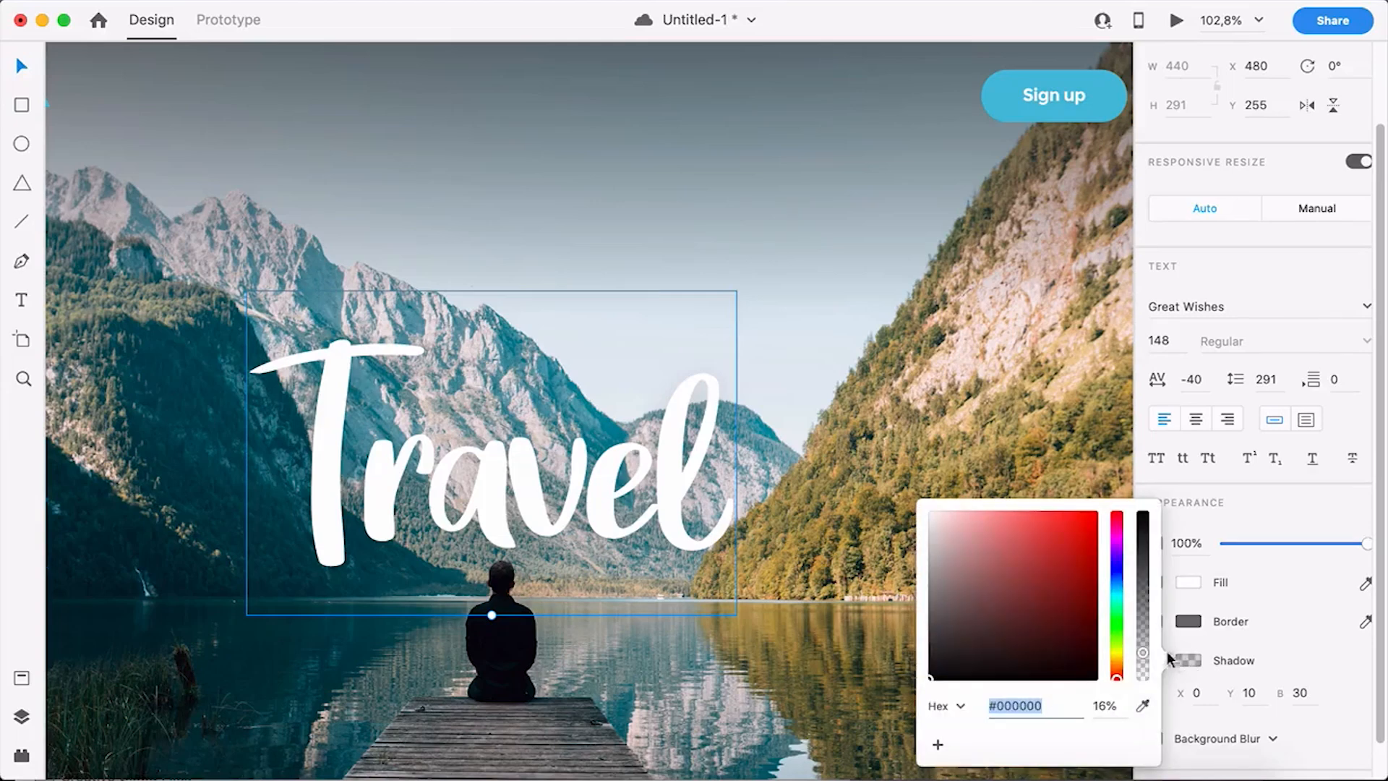
left_click_drag(1142, 645, 1141, 610)
left_click(1278, 619)
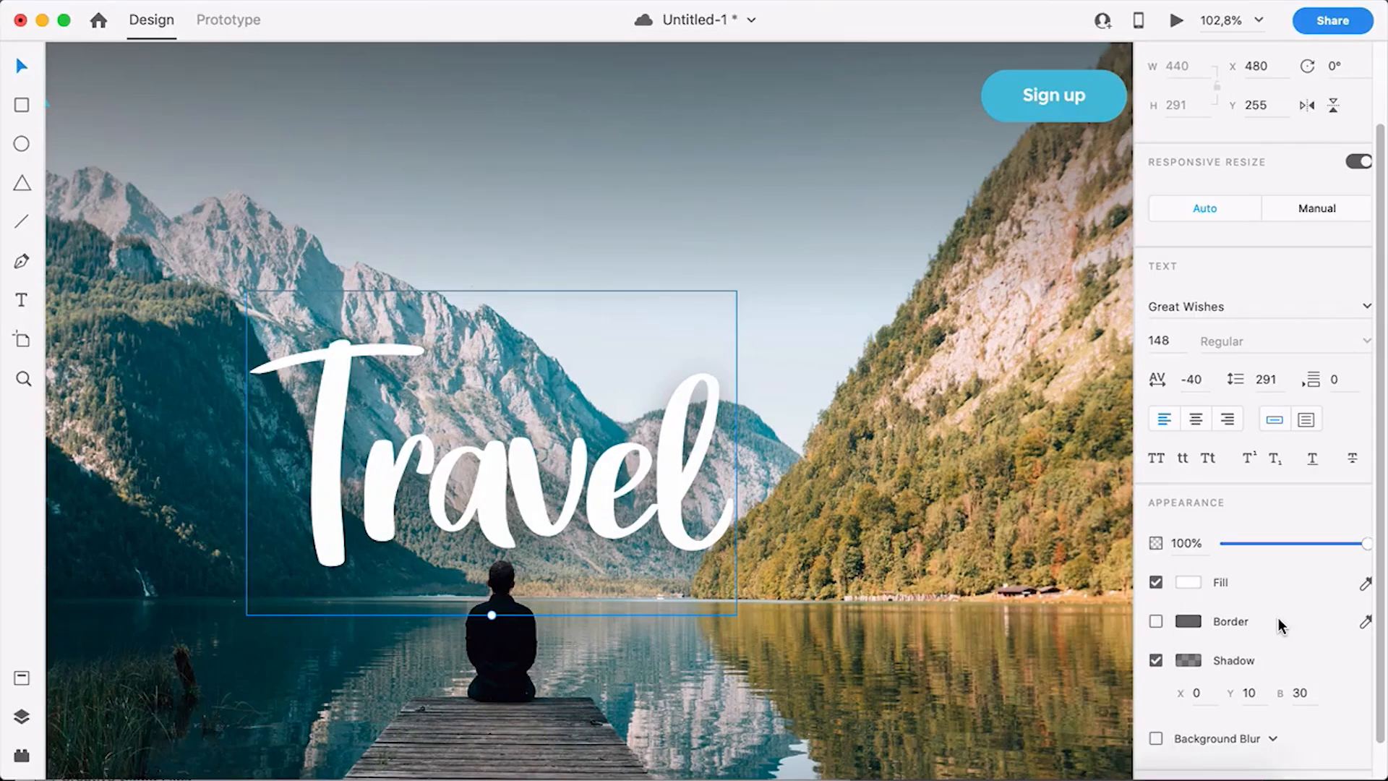
left_click(1156, 660)
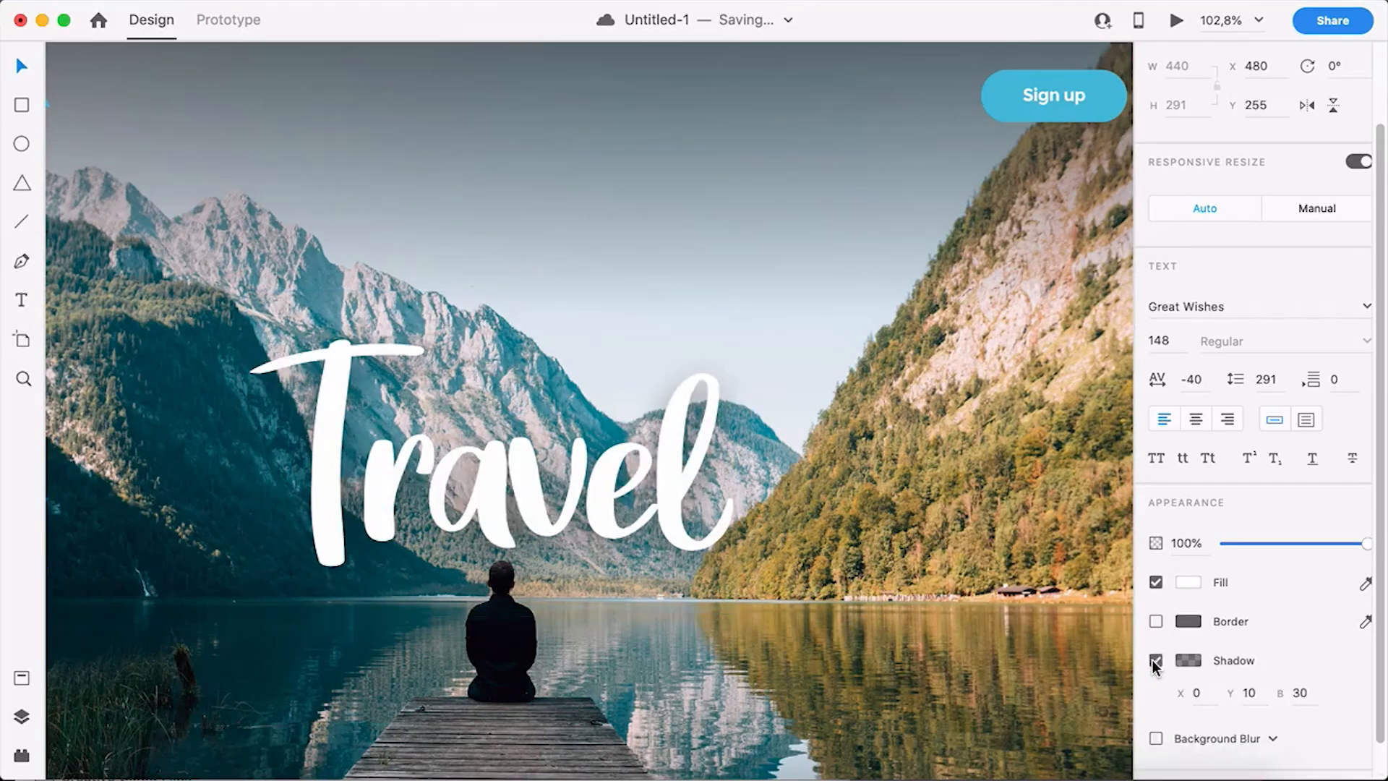
left_click(1155, 661)
left_click(1157, 661)
left_click(1156, 659)
left_click(1155, 660)
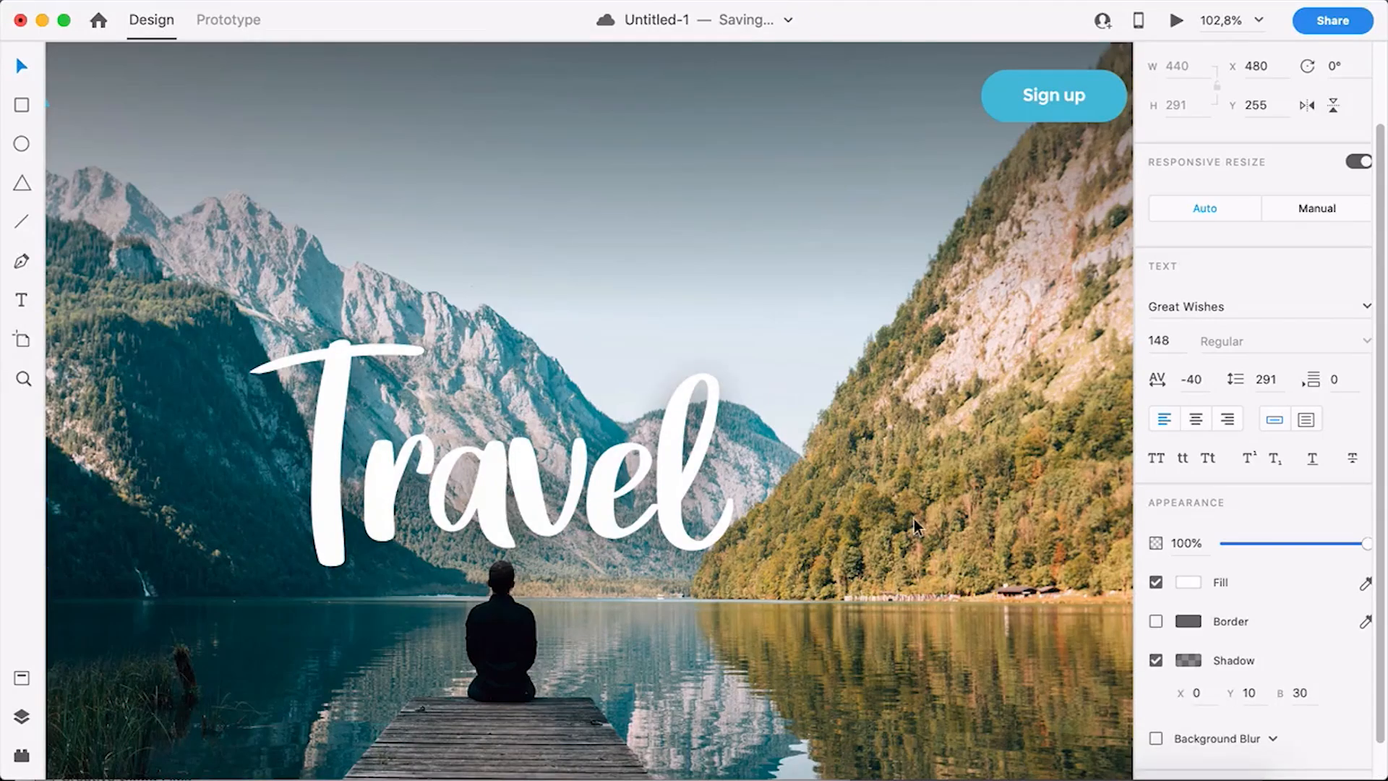